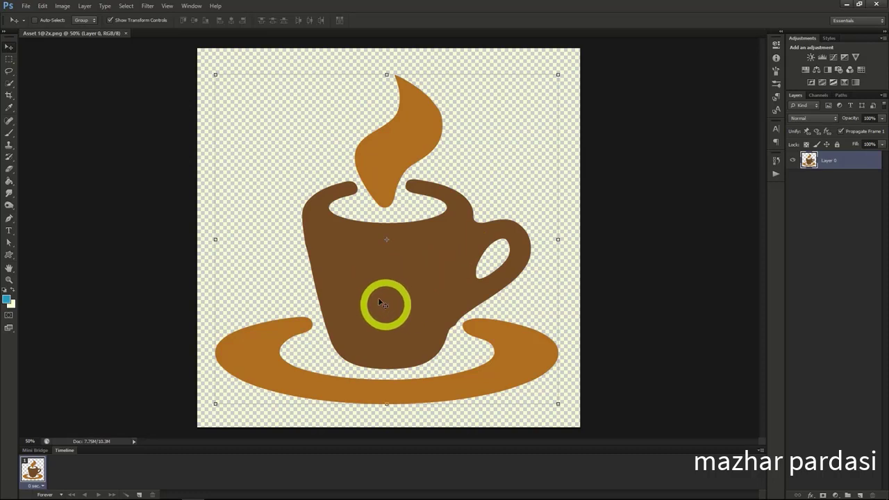
Try the Color Negative (RGB) preset of the Curves adjustment directly on the coffee cup layer.
left_click(62, 6)
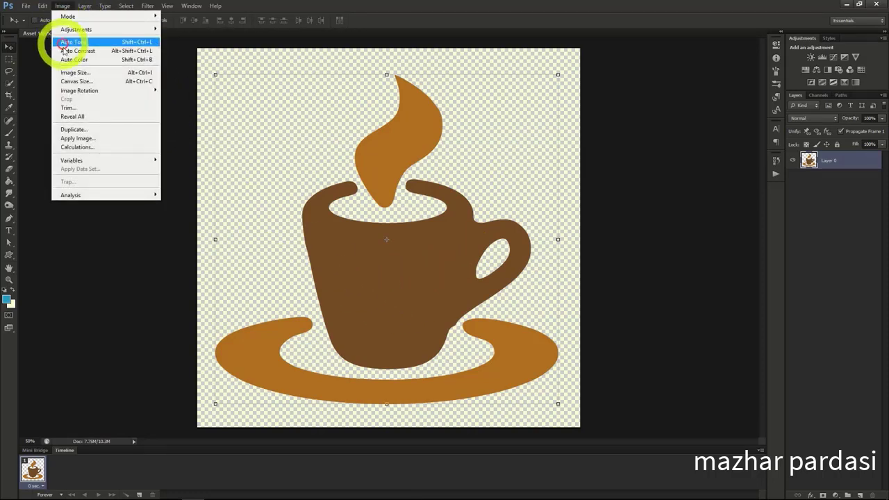
mouse_move(83, 29)
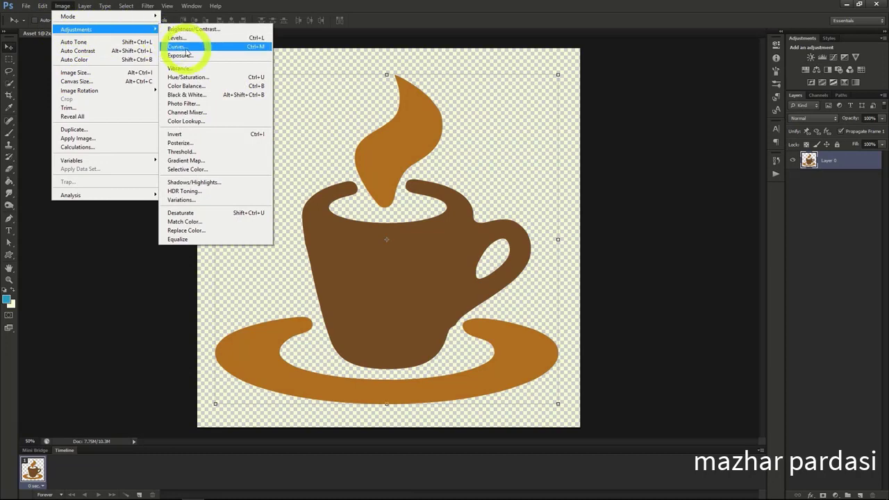
left_click(186, 48)
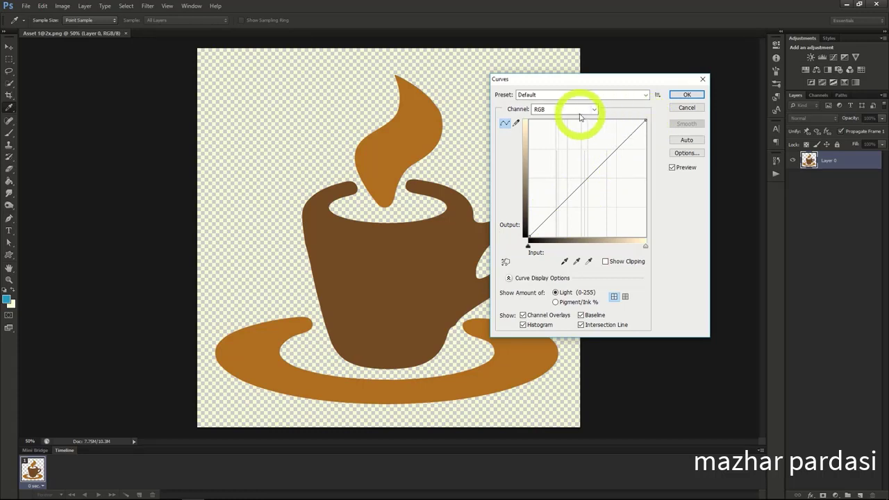
left_click(633, 94)
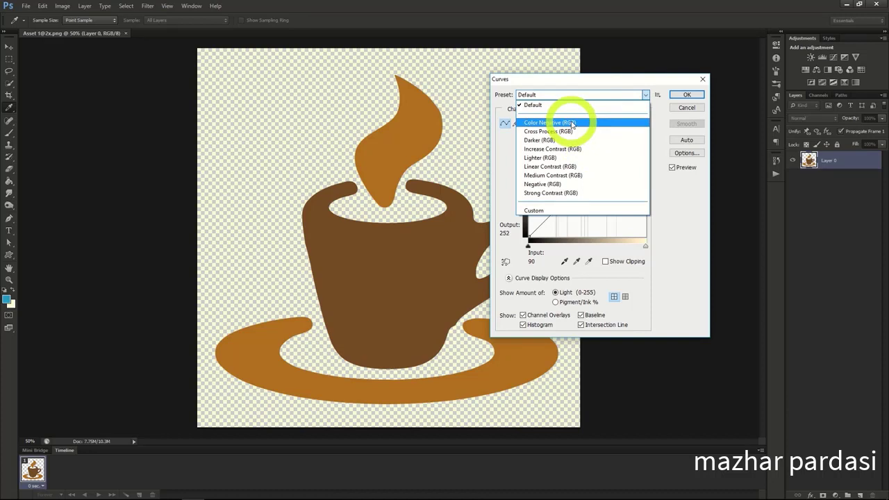
left_click(571, 123)
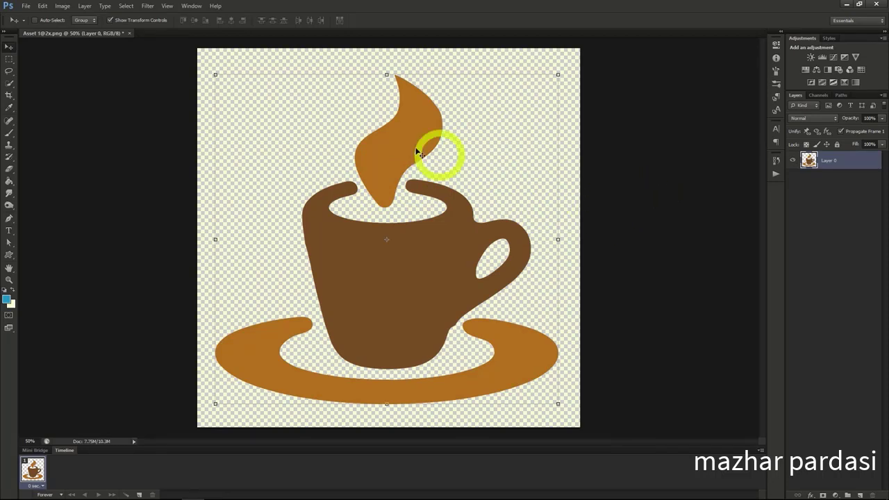
Add a Curves adjustment layer above the coffee cup layer, switching its visibility off and back on.
left_click(85, 6)
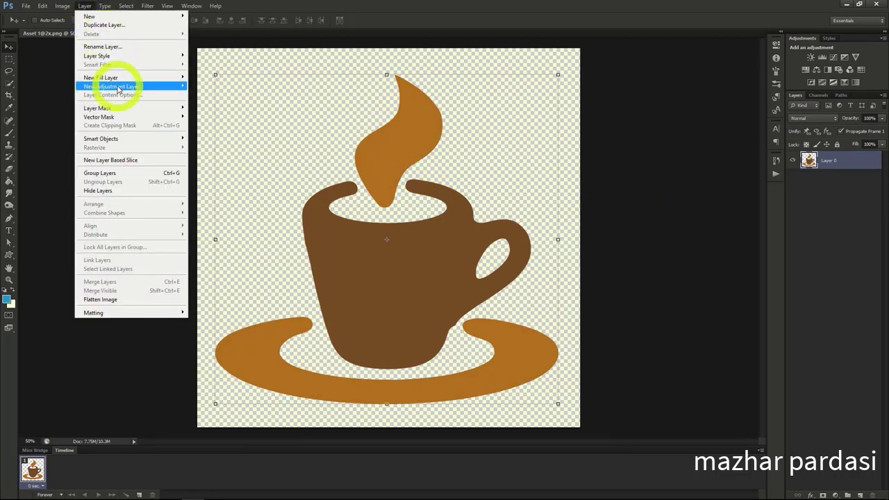
mouse_move(120, 88)
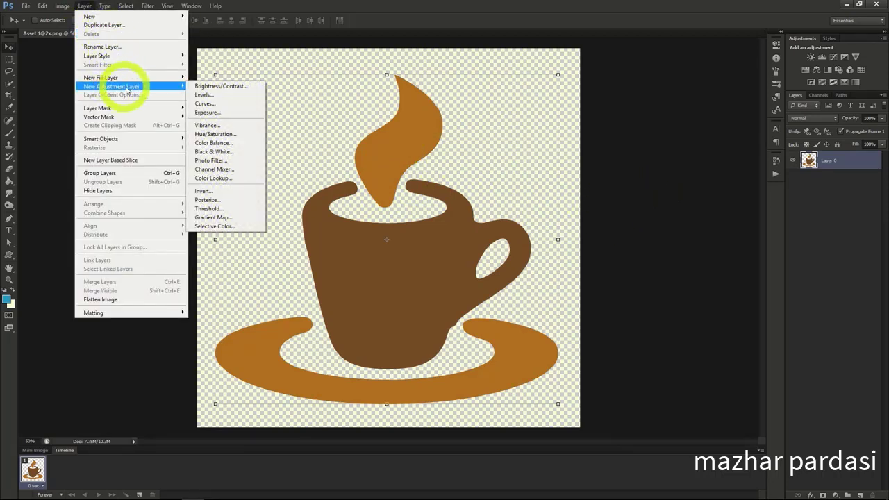
left_click(223, 107)
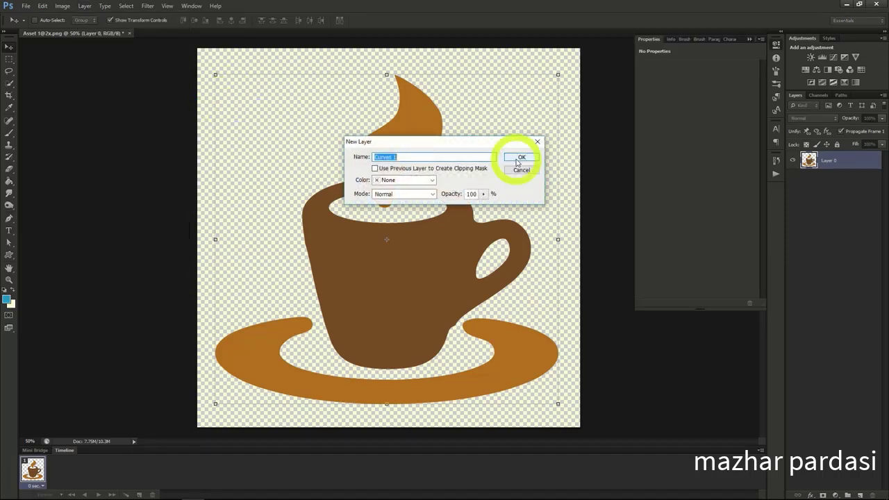
left_click(519, 158)
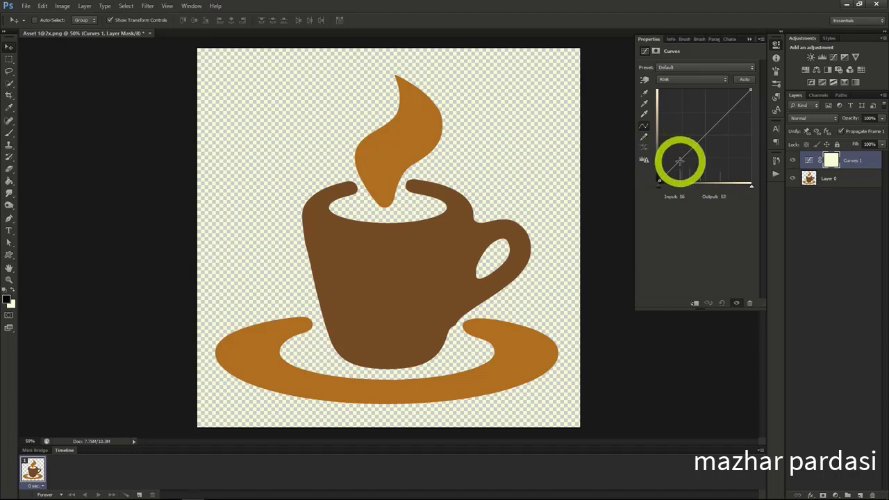
left_click(791, 161)
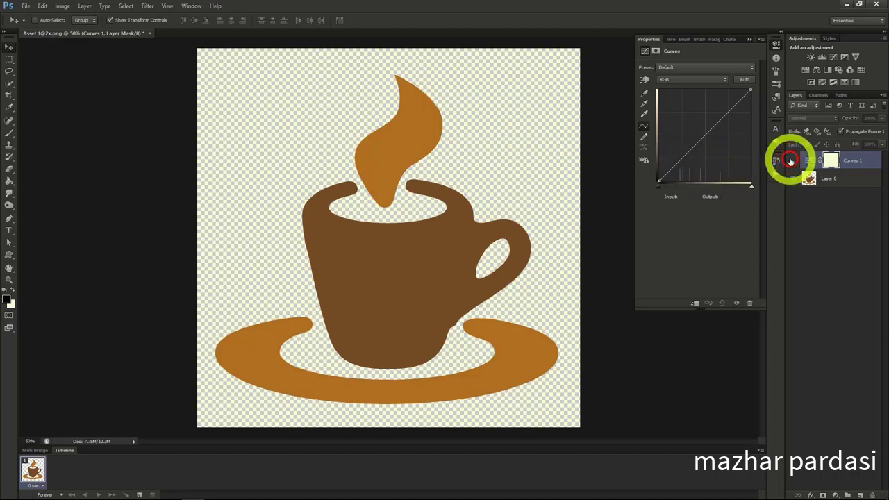
left_click(790, 161)
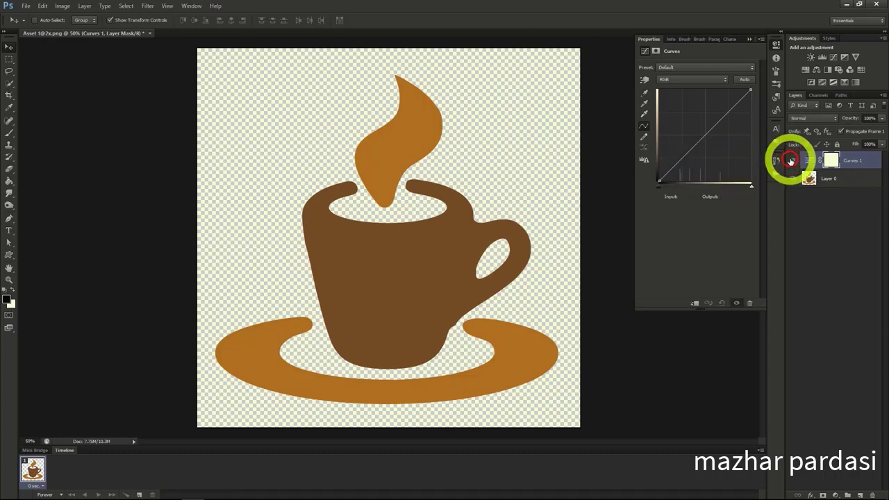
Place shadow, midtone and highlight points on the RGB curve, move the shadow point to input 88, output 20, and raise the midtone point.
left_click(679, 163)
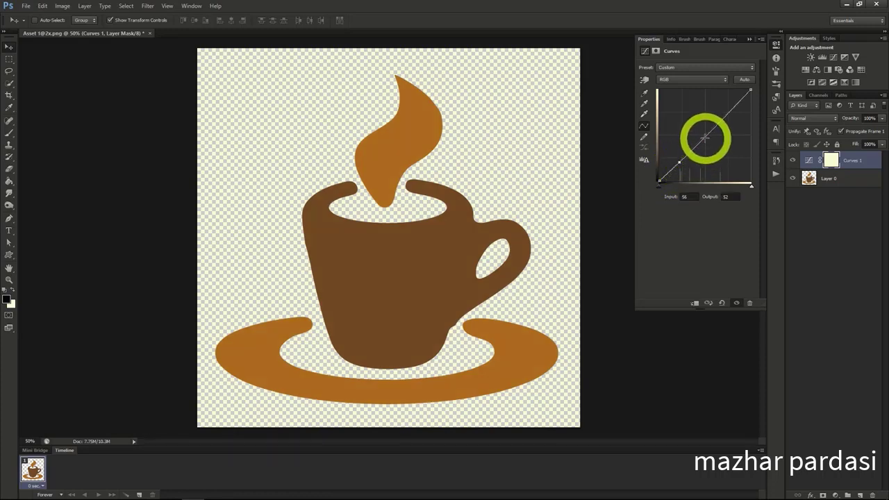
left_click(703, 137)
left_click_drag(704, 137, 700, 135)
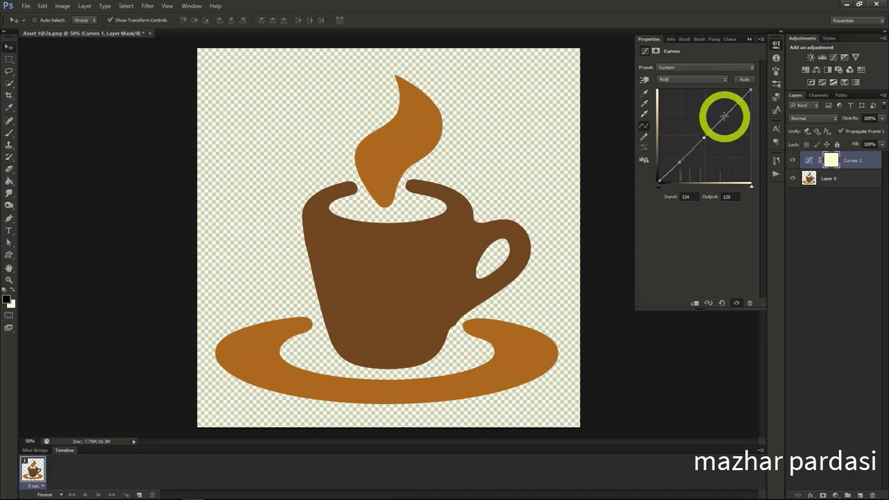
left_click(724, 116)
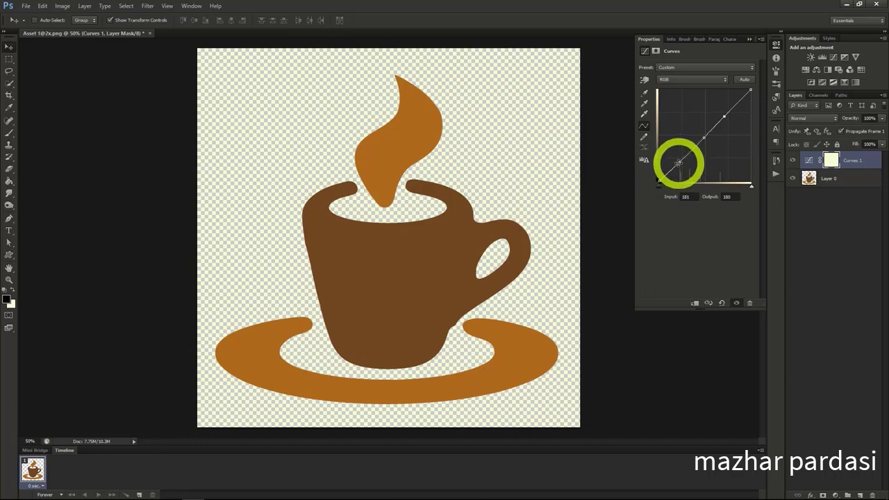
left_click_drag(680, 159, 689, 173)
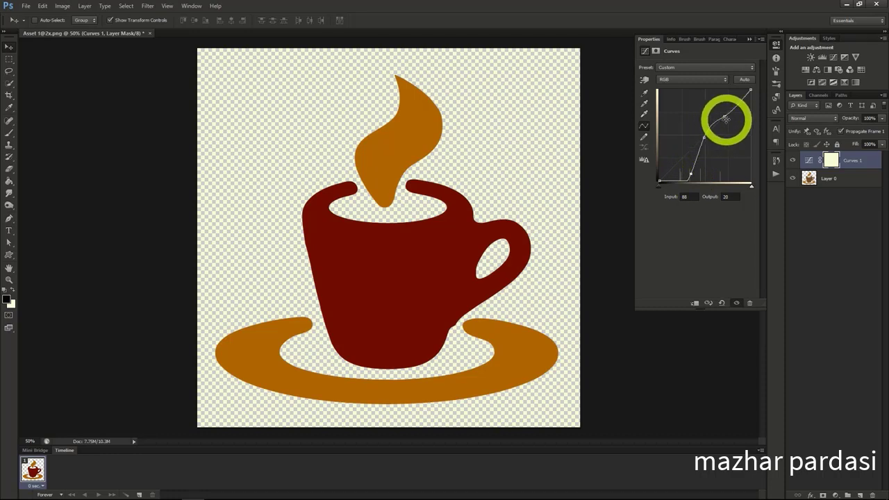
left_click_drag(702, 144, 704, 107)
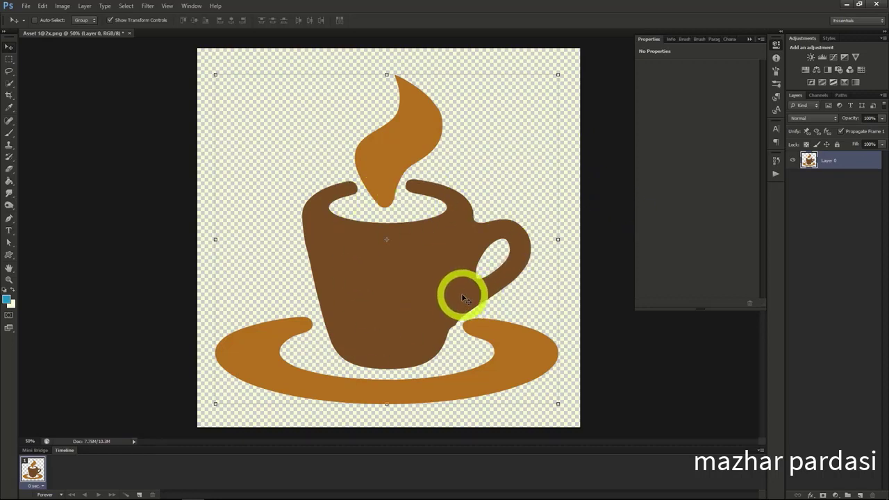
Add a Brightness/Contrast adjustment layer with default layer options above the coffee cup layer.
left_click(64, 7)
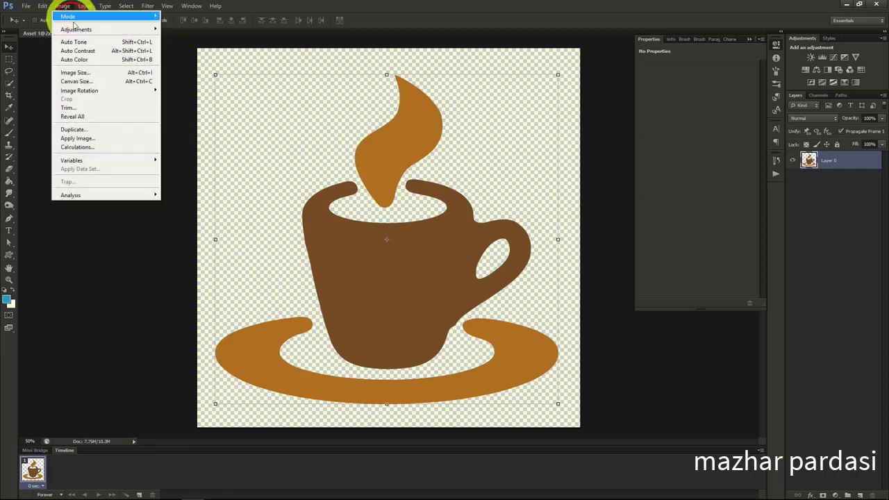
mouse_move(80, 29)
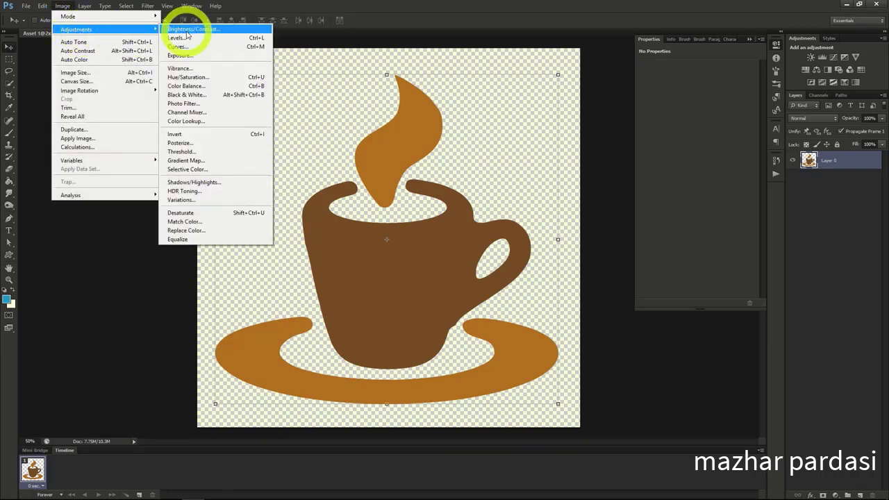
mouse_move(86, 7)
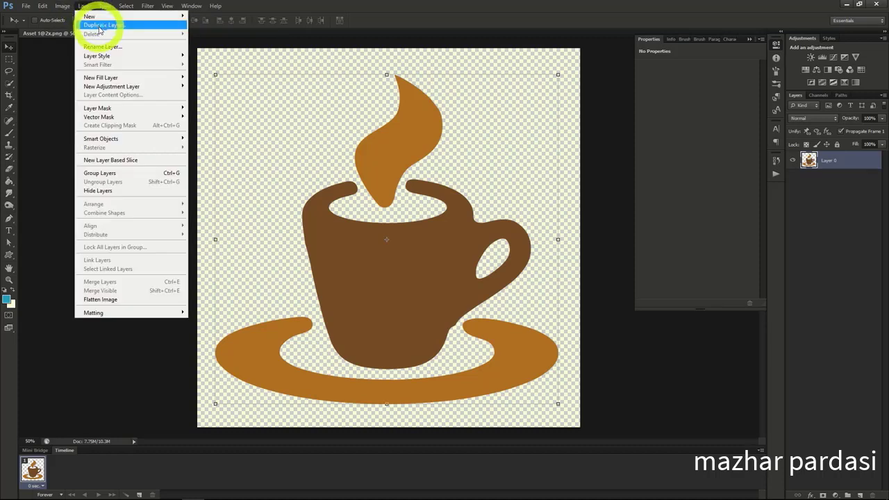
mouse_move(109, 88)
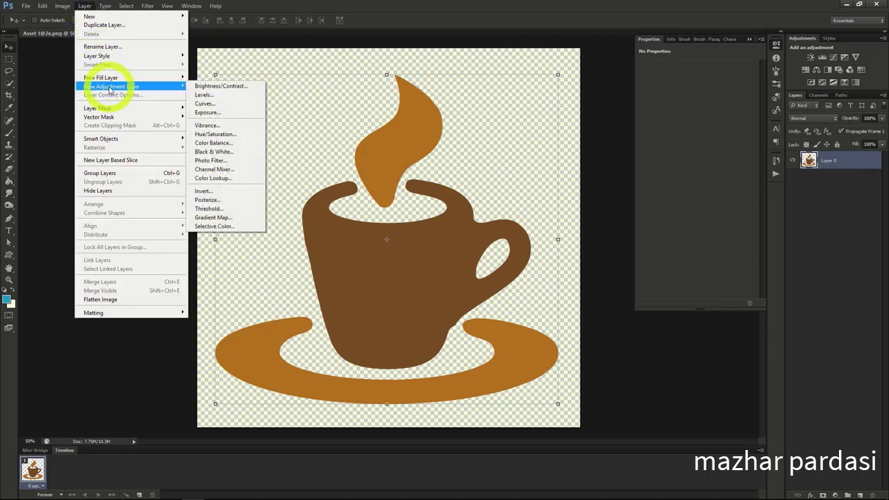
left_click(220, 87)
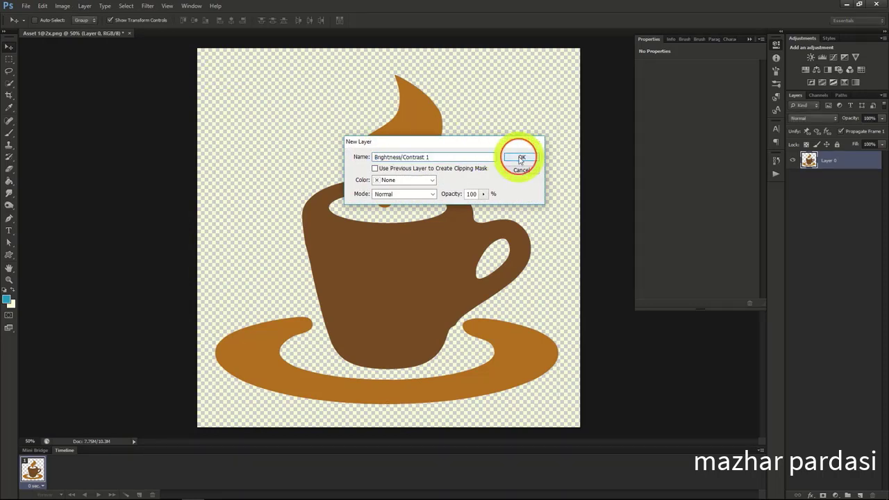
left_click(520, 157)
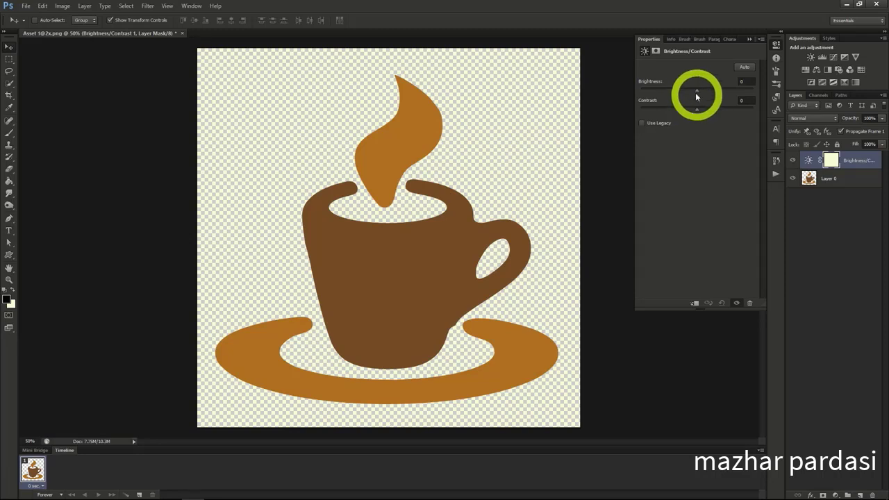
Set the Brightness/Contrast adjustment layer to brightness -61 and contrast 55.
left_click_drag(696, 90, 719, 93)
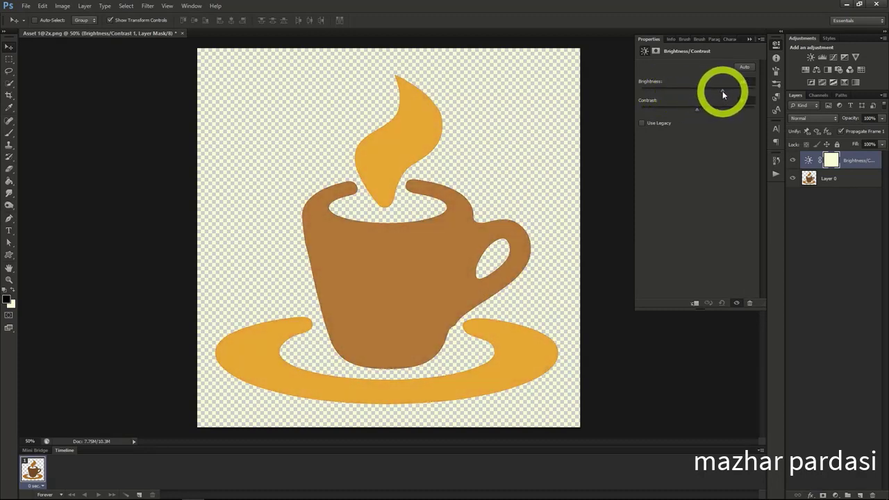
left_click(697, 111)
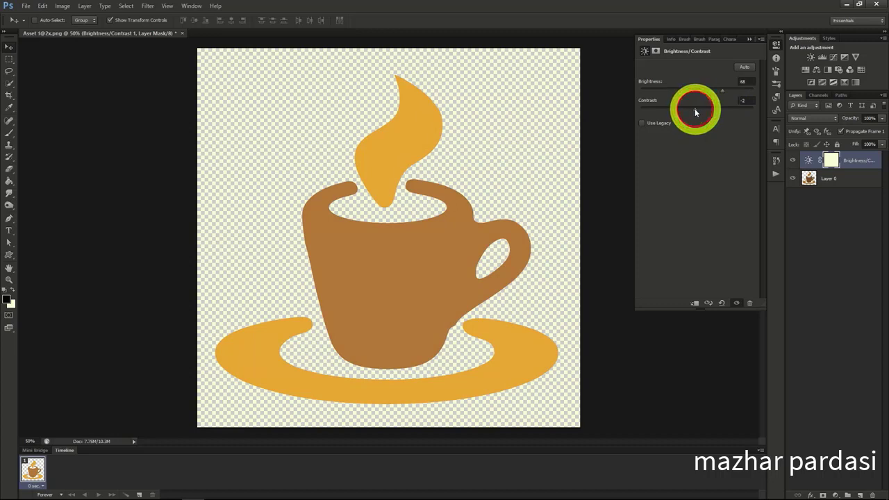
left_click_drag(695, 111, 677, 111)
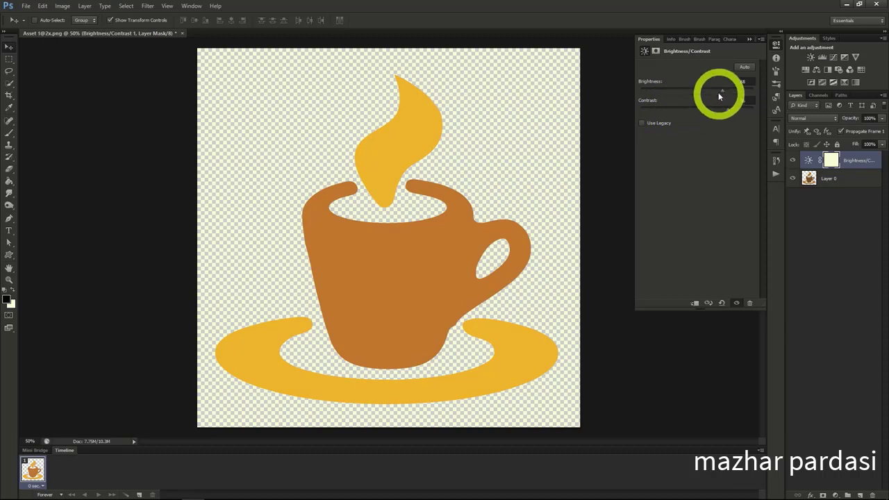
left_click_drag(719, 89, 700, 90)
mouse_move(695, 93)
left_mouse_down()
mouse_move(673, 89)
mouse_move(678, 100)
left_mouse_up()
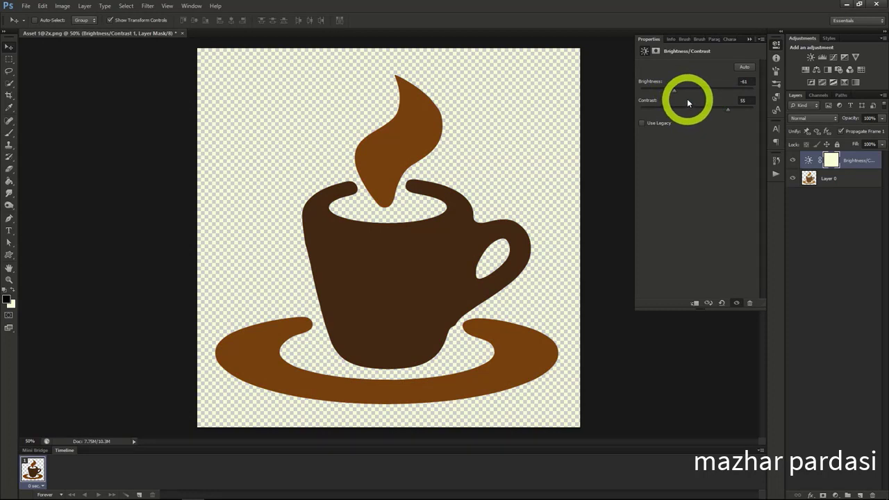
Add an Exposure adjustment layer above the Brightness/Contrast layer and adjust its exposure and offset.
left_click(84, 7)
mouse_move(116, 87)
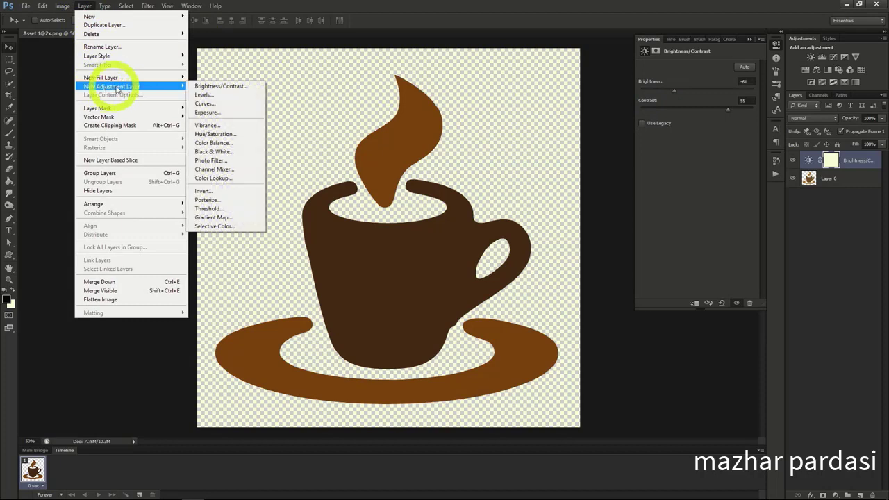
left_click(224, 114)
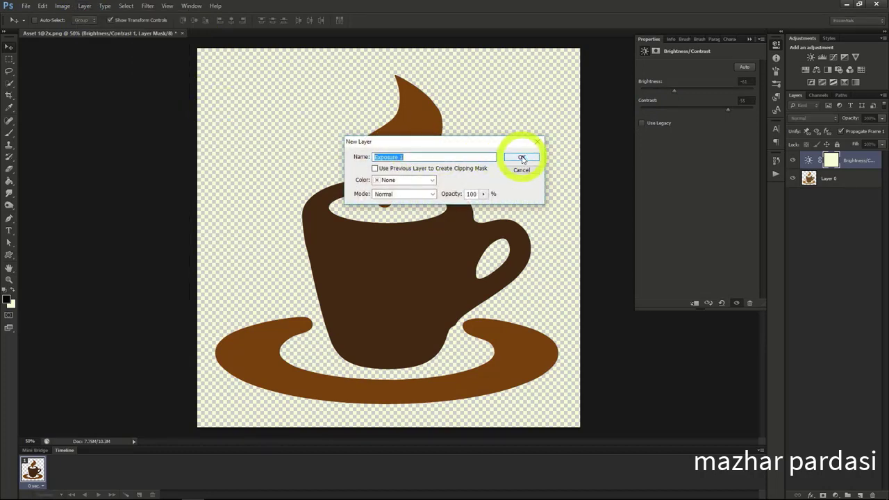
left_click(522, 157)
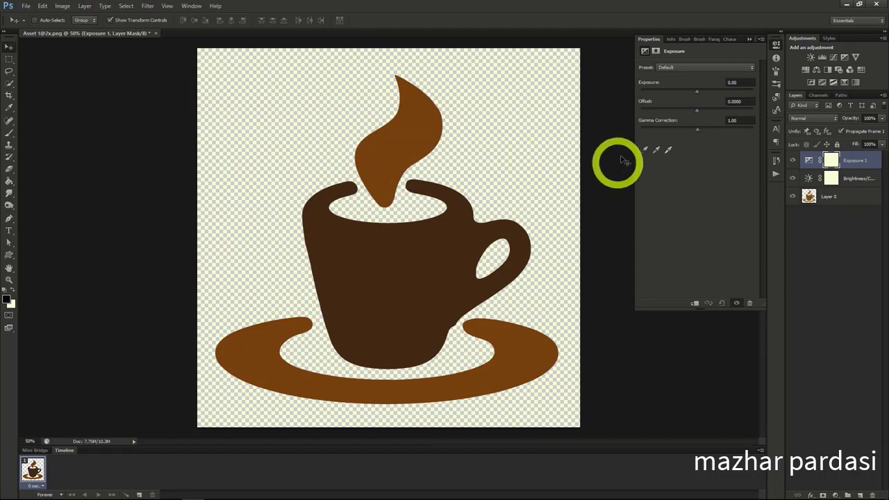
left_click_drag(696, 91, 706, 128)
left_click(696, 115)
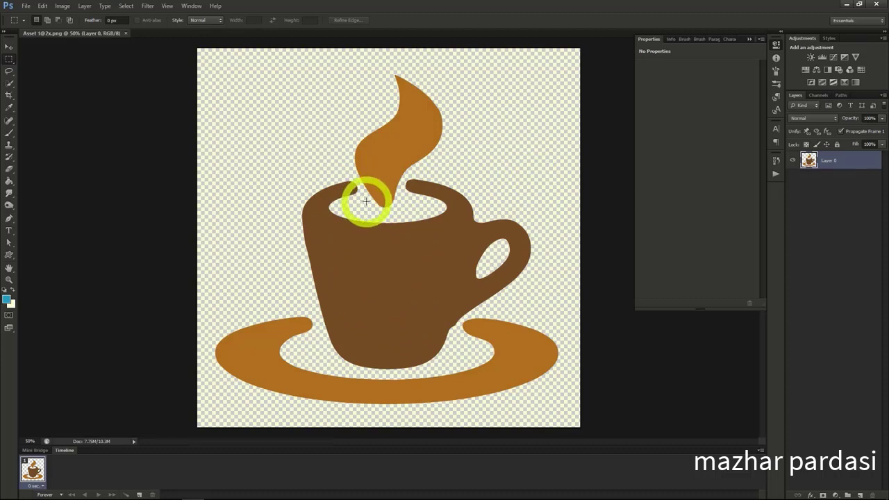
Add a Hue/Saturation adjustment layer above the coffee cup layer and set saturation to +1 and lightness to +2.
left_click(85, 6)
mouse_move(117, 86)
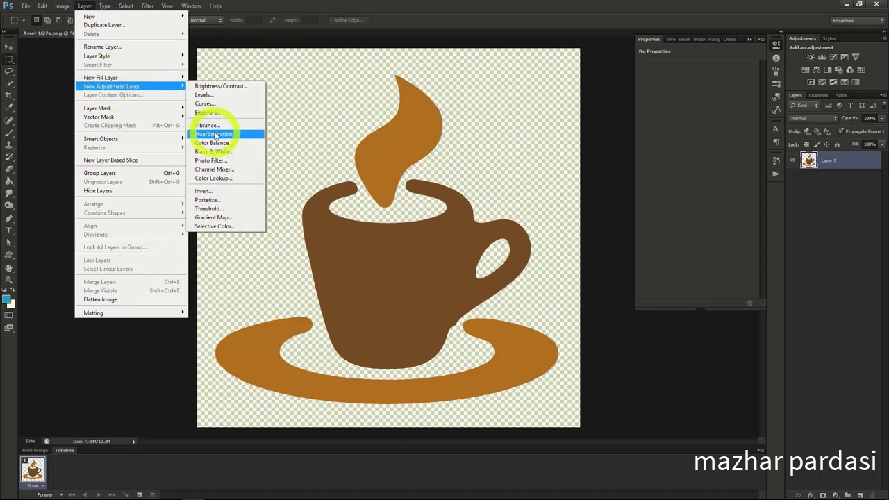
left_click(215, 134)
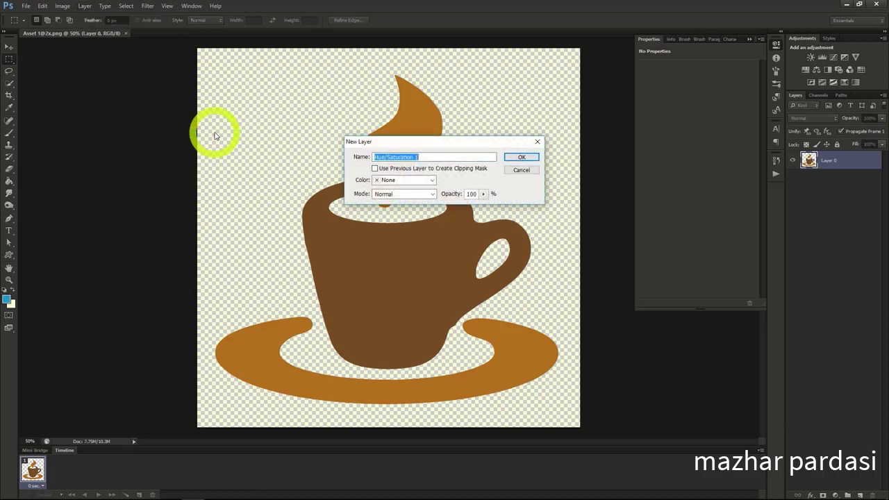
left_click(515, 155)
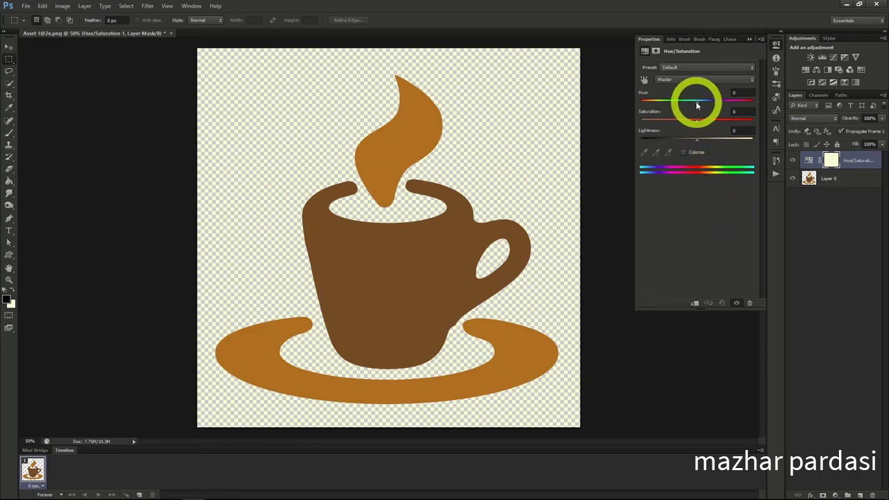
left_click(698, 123)
left_click_drag(697, 122, 698, 143)
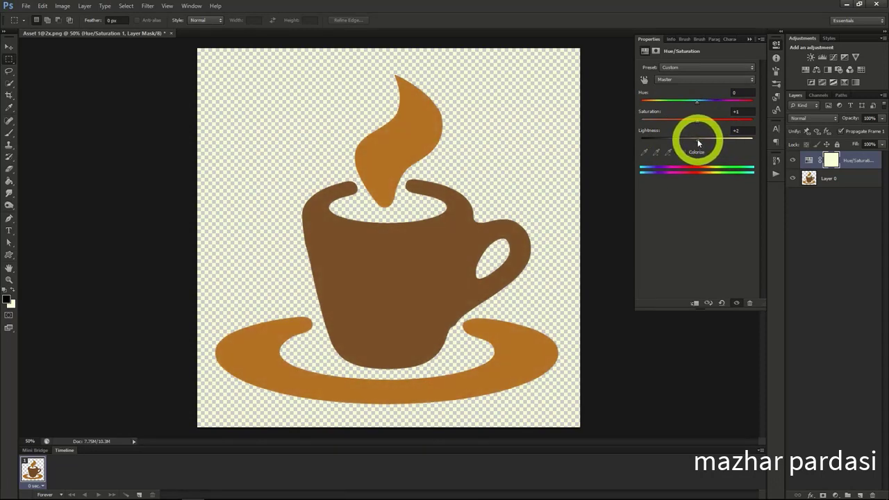
left_click(699, 123)
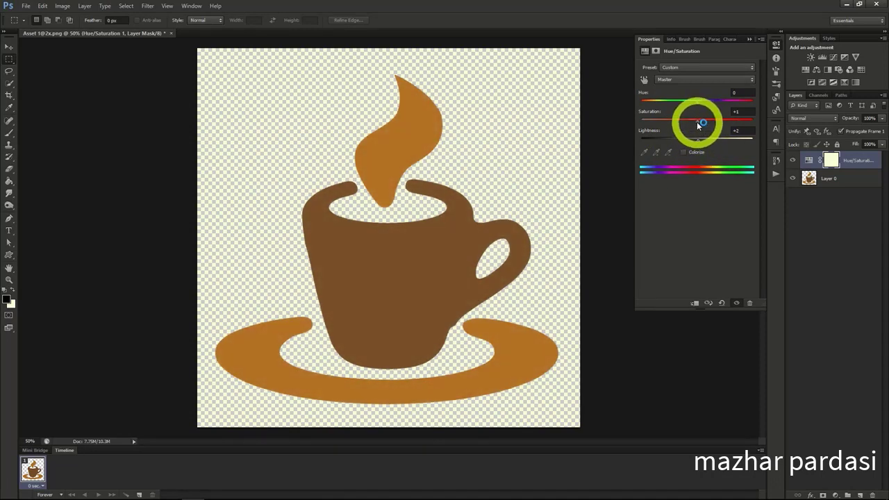
Set the Hue/Saturation adjustment layer to hue +162, saturation +48 and lightness -8.
left_click_drag(697, 120, 713, 121)
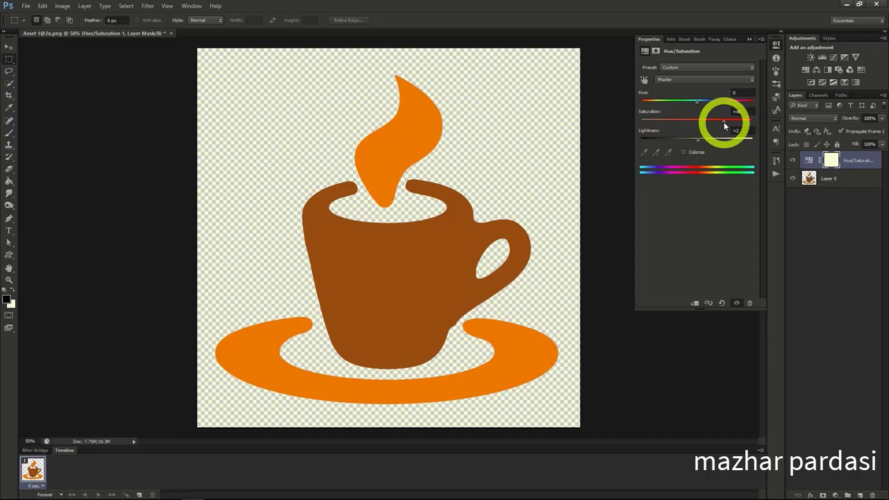
left_click_drag(697, 102, 749, 108)
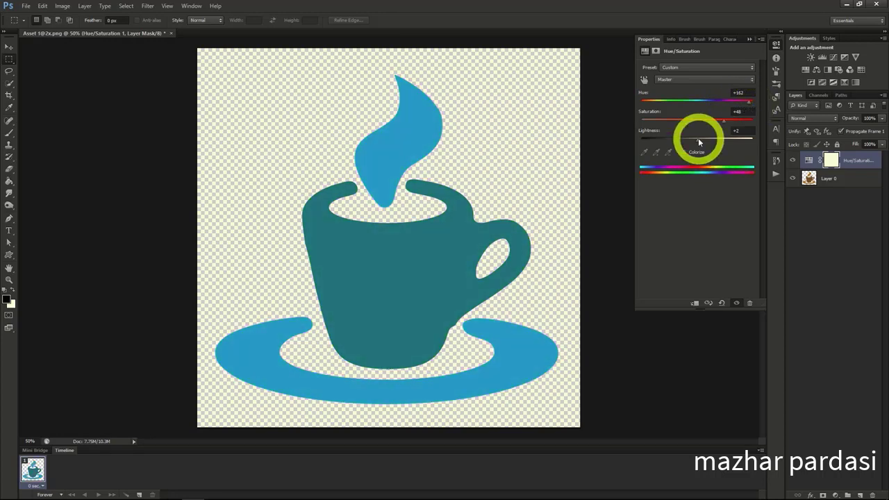
mouse_move(699, 142)
left_mouse_down()
mouse_move(710, 143)
mouse_move(697, 142)
left_mouse_up()
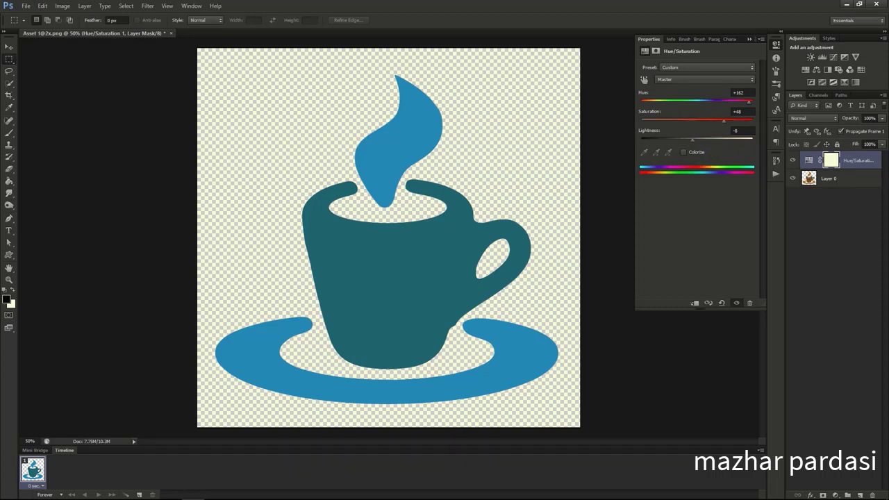
left_click(455, 218)
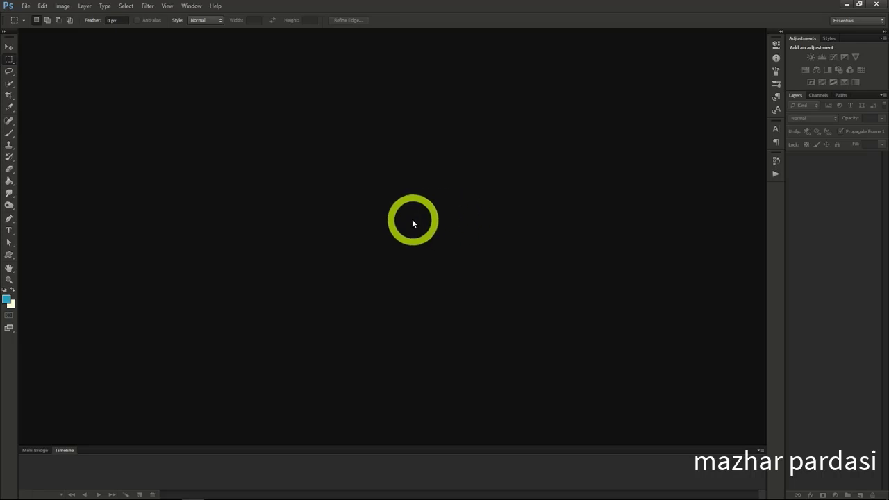
Create a new document 970 pixels wide and 90 pixels high.
left_click(26, 6)
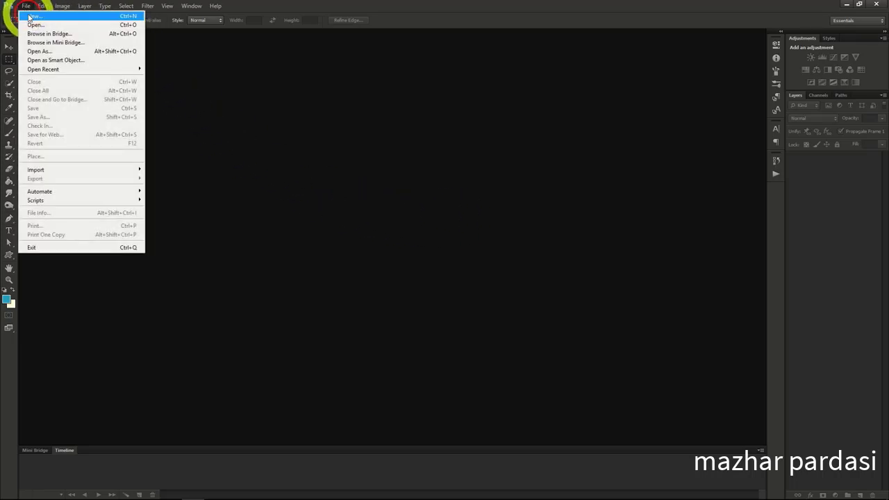
left_click(35, 19)
double_click(316, 204)
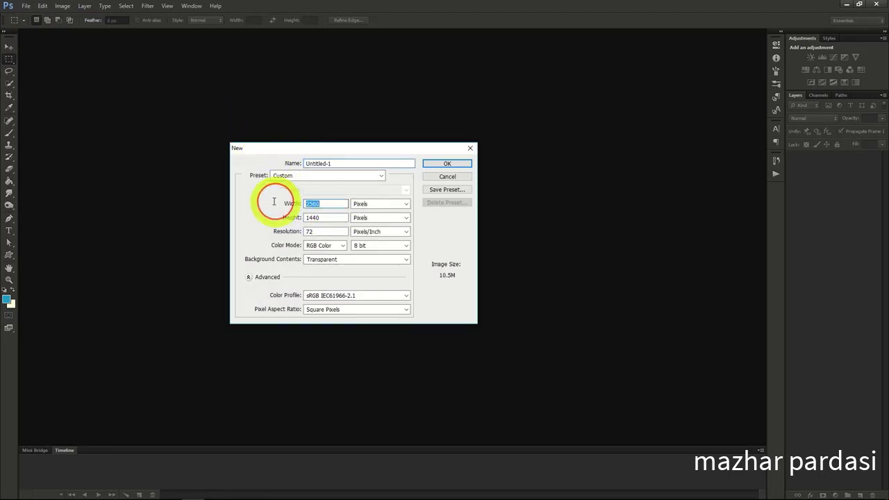
type("970")
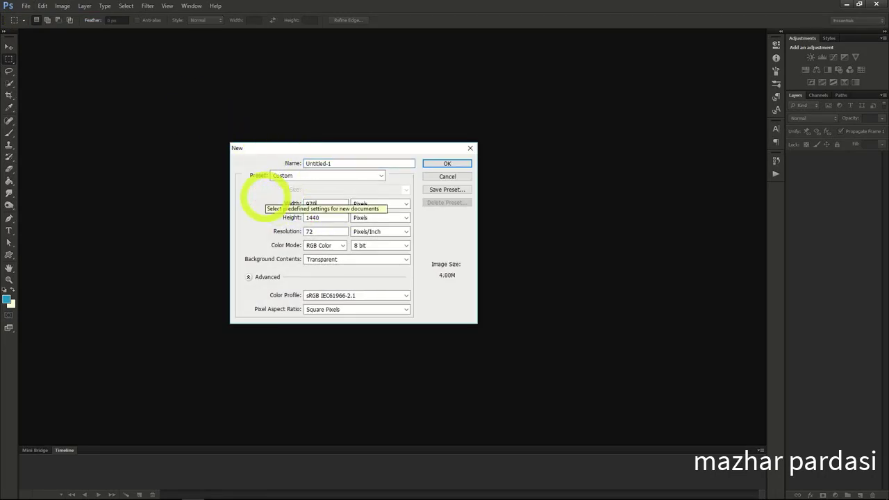
double_click(310, 218)
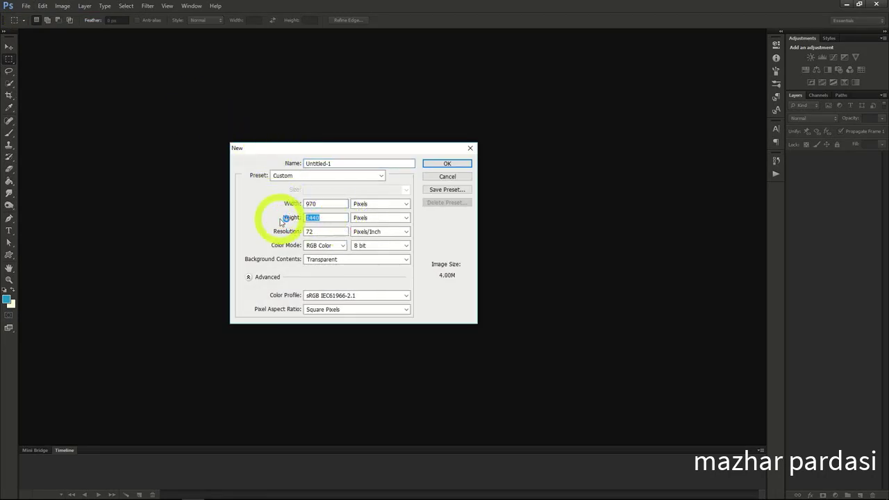
type("90")
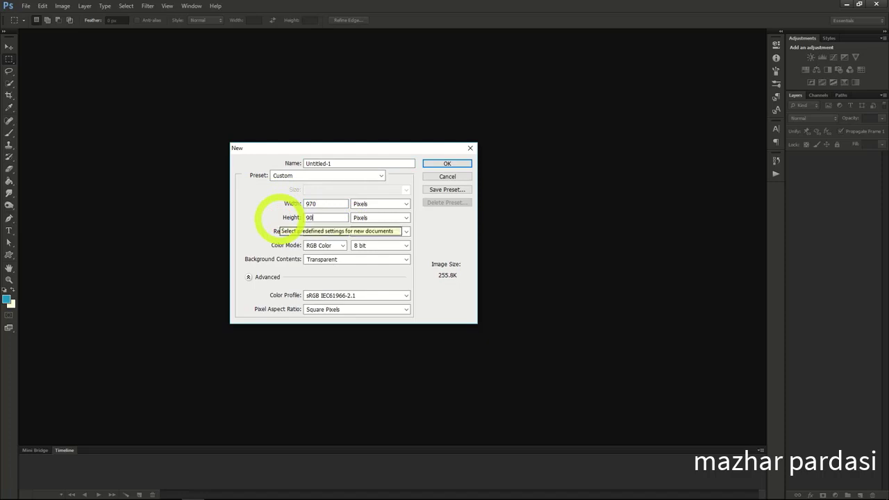
left_click(330, 203)
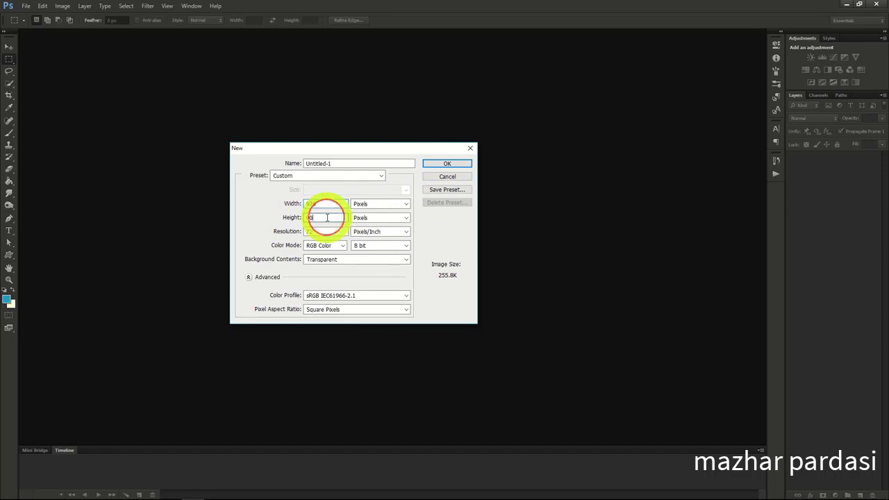
left_click(327, 218)
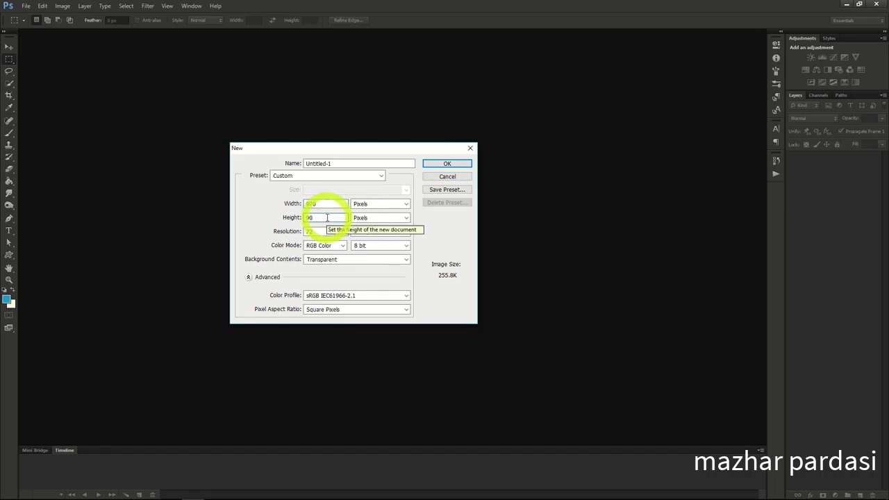
left_click(433, 162)
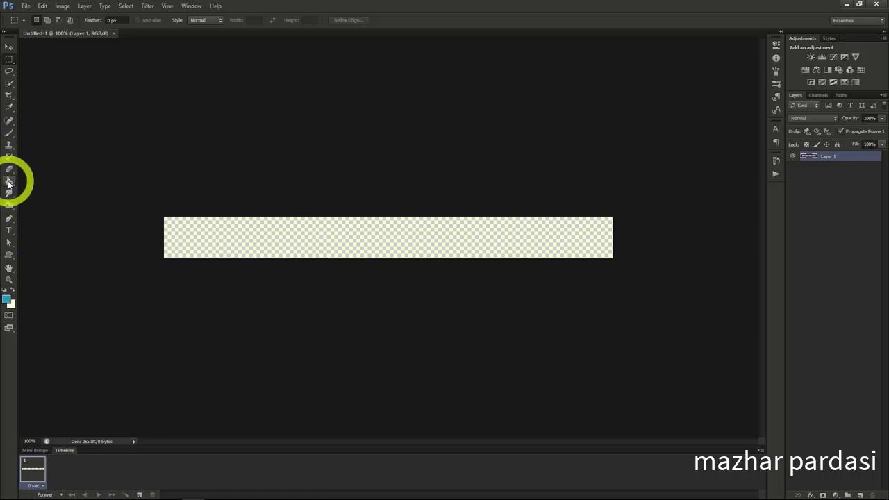
Swap the foreground and background colours and fill the banner layer with white using the Paint Bucket tool.
left_click_drag(9, 182, 42, 212)
left_click(13, 290)
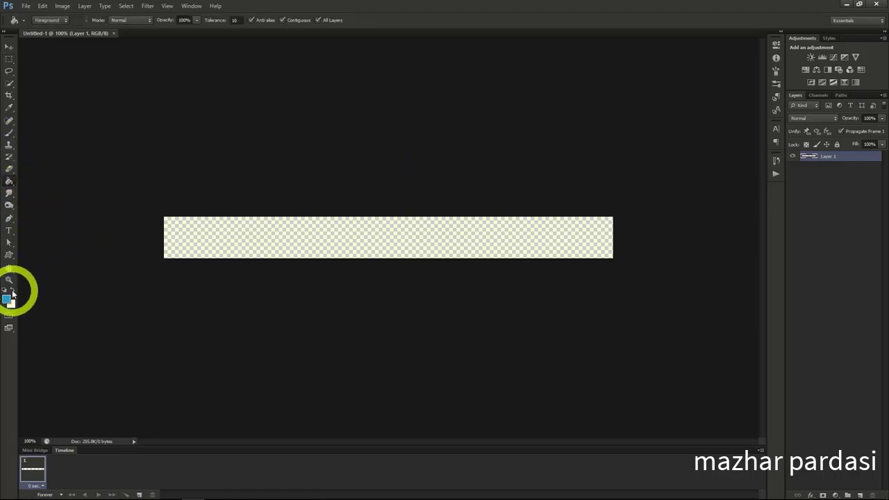
left_click(177, 247)
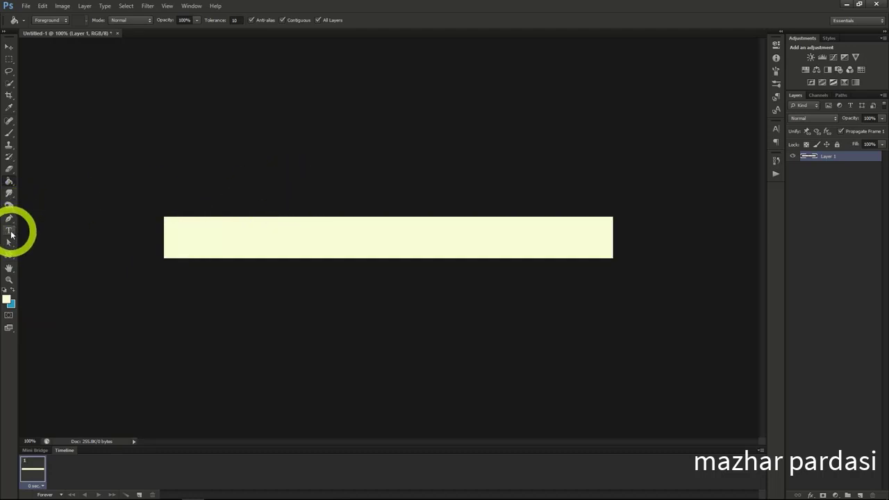
Activate the Type tool and set the text colour to black.
left_click(11, 234)
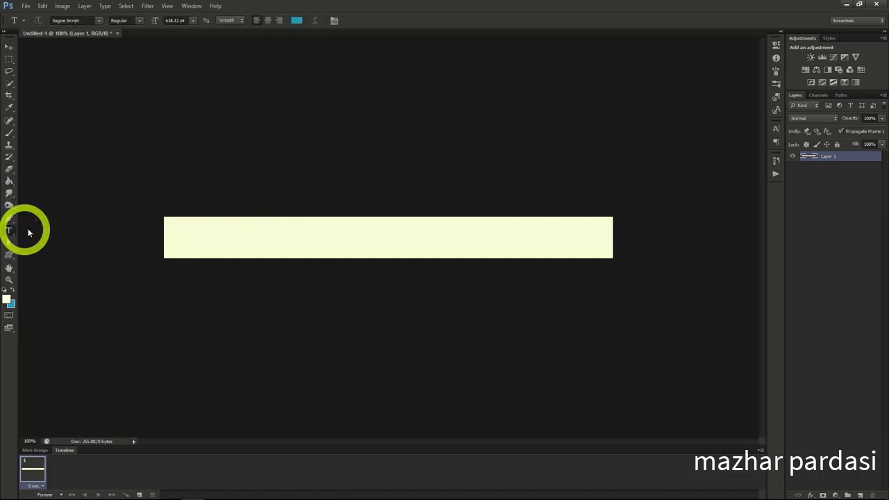
left_click(775, 129)
left_click(745, 182)
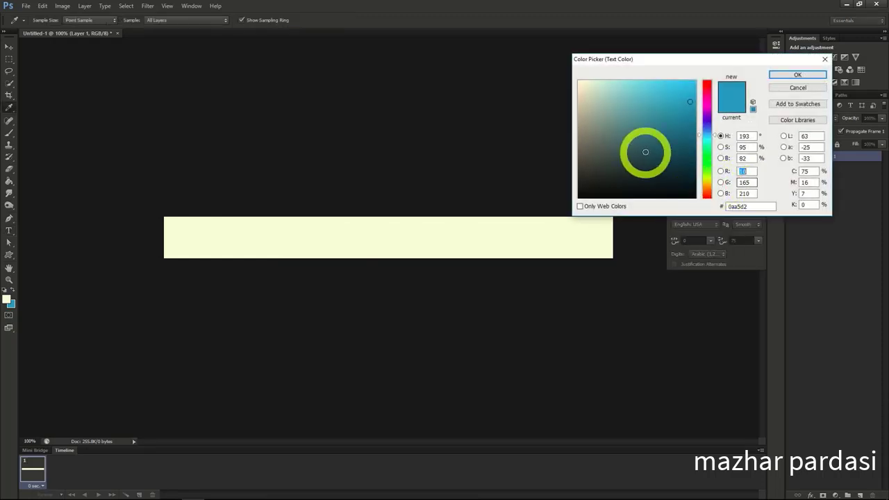
left_click(687, 197)
left_click(791, 73)
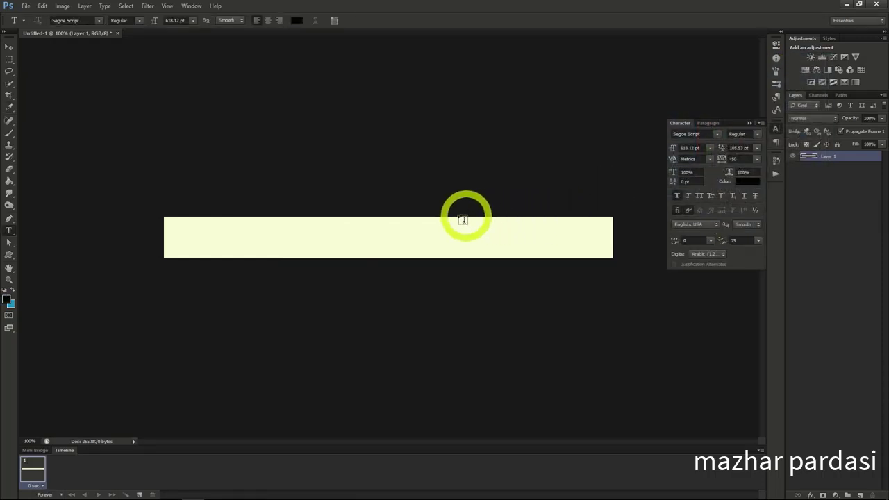
Add the text "10 Apples for 3.99" in Segoe Script at 55.12 pt and centre it on the banner canvas.
left_click(256, 235)
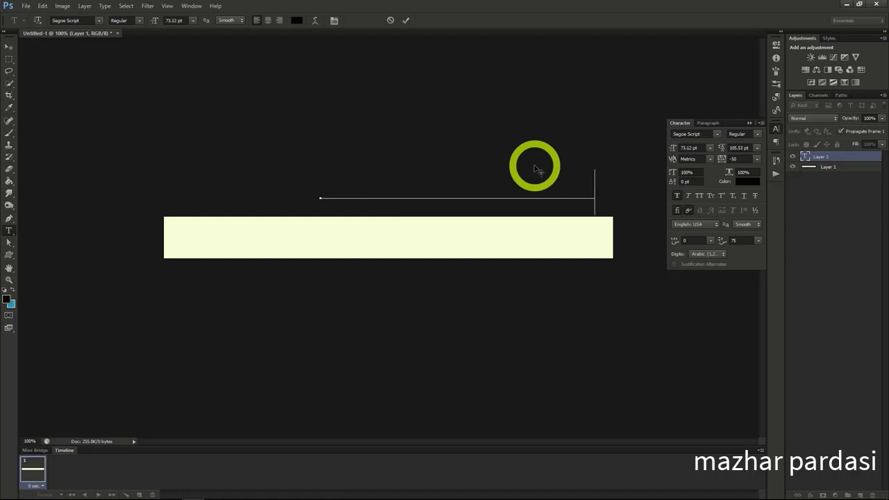
left_click_drag(497, 145, 430, 205)
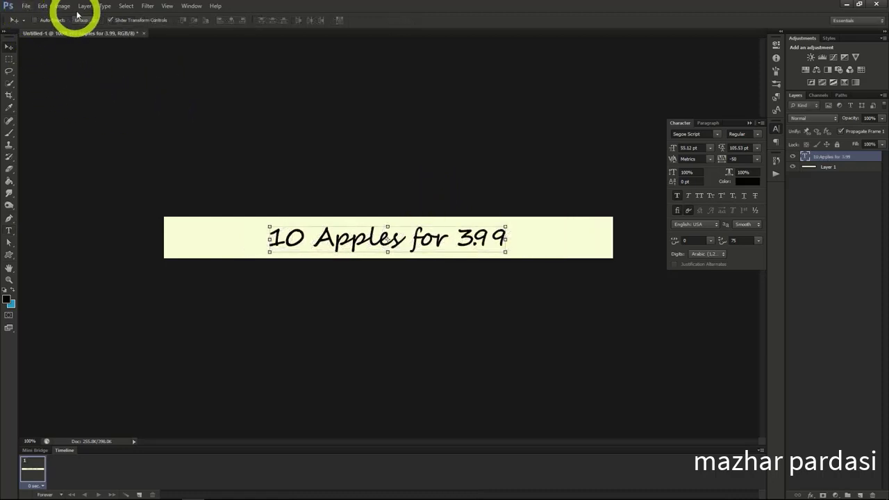
left_click(126, 5)
left_click(127, 16)
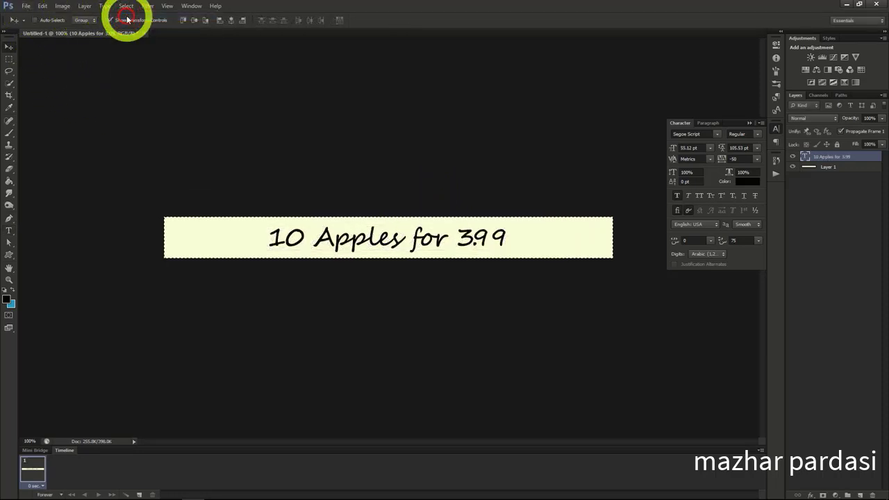
left_click(231, 21)
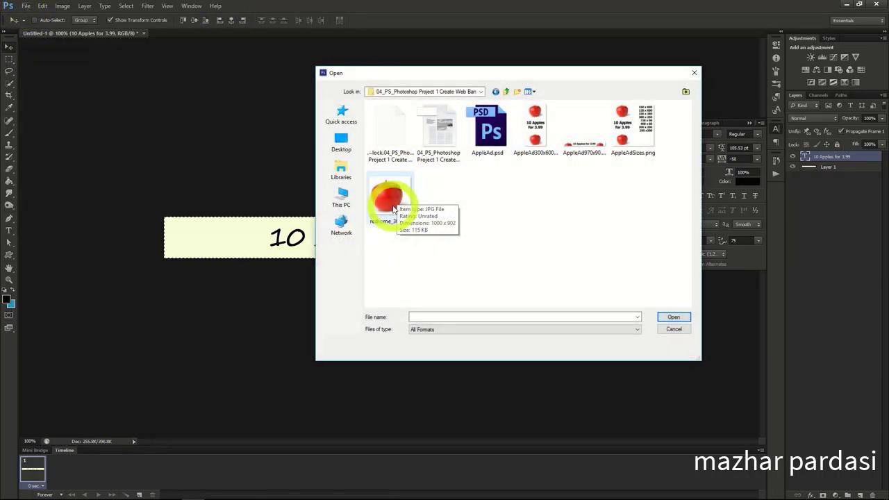
Open the red apple JPG from the project folder and copy the entire image.
left_click(391, 203)
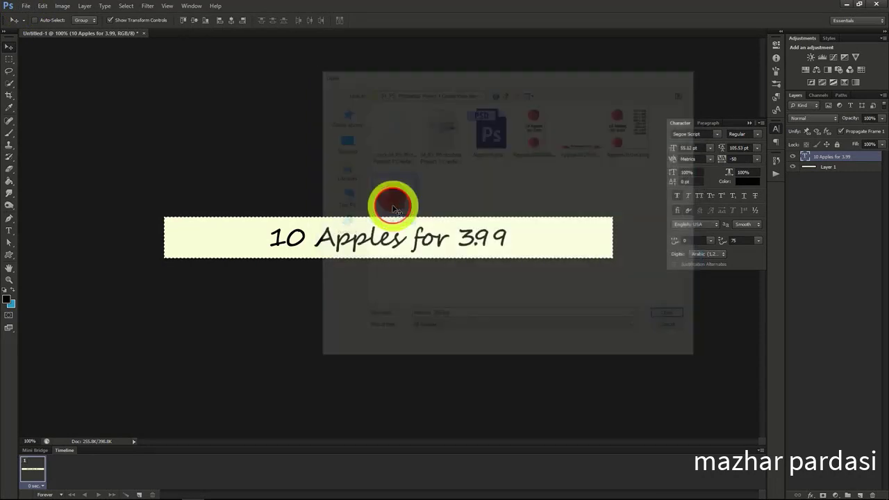
left_click(125, 6)
left_click(128, 16)
left_click(43, 6)
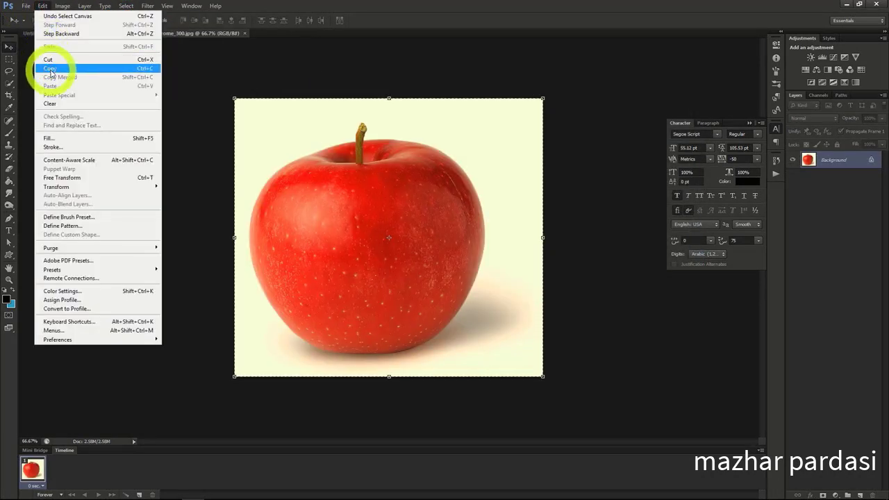
left_click(50, 65)
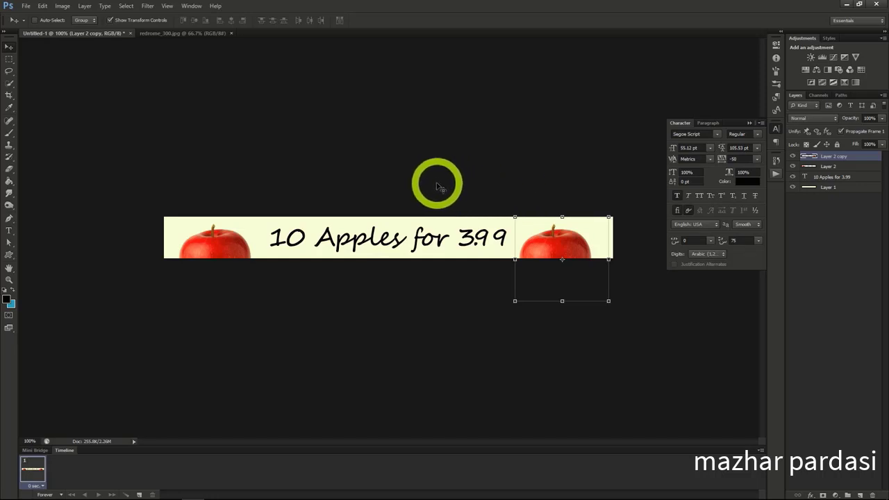
Save the banner as appleAd1 in Photoshop PSD format with Maximize Compatibility on.
left_click(25, 7)
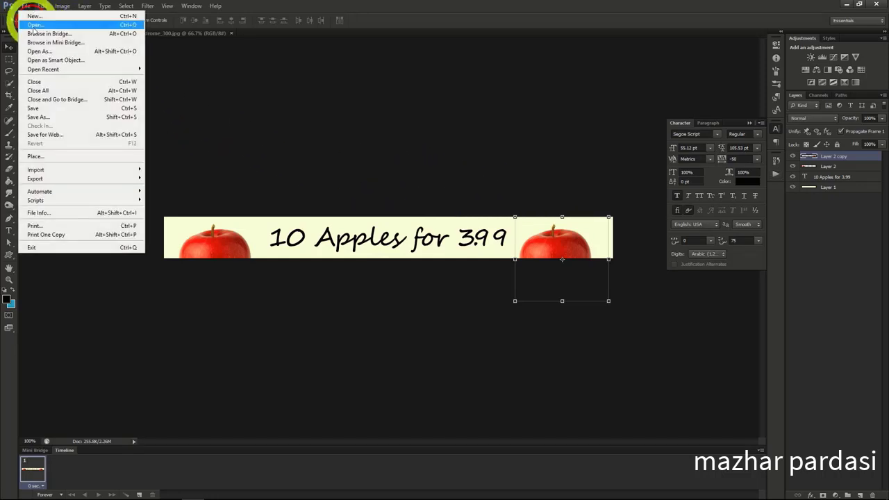
left_click(43, 116)
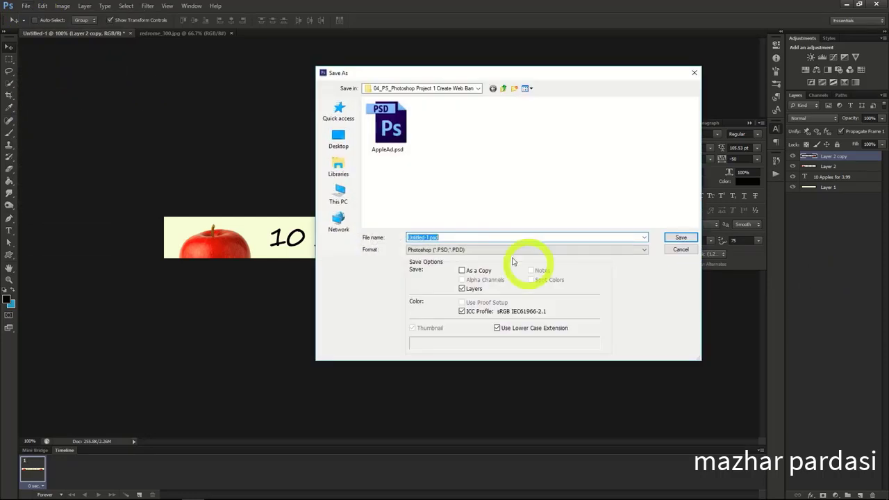
type("appleA")
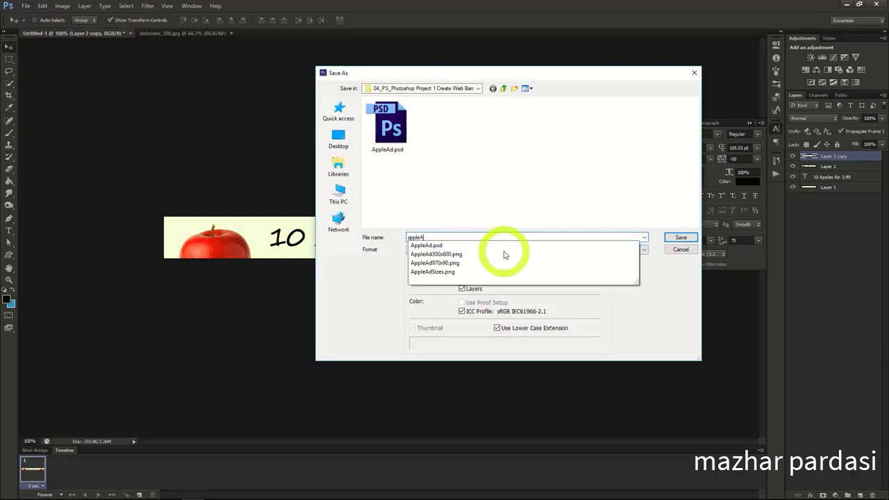
type("d")
key("Return")
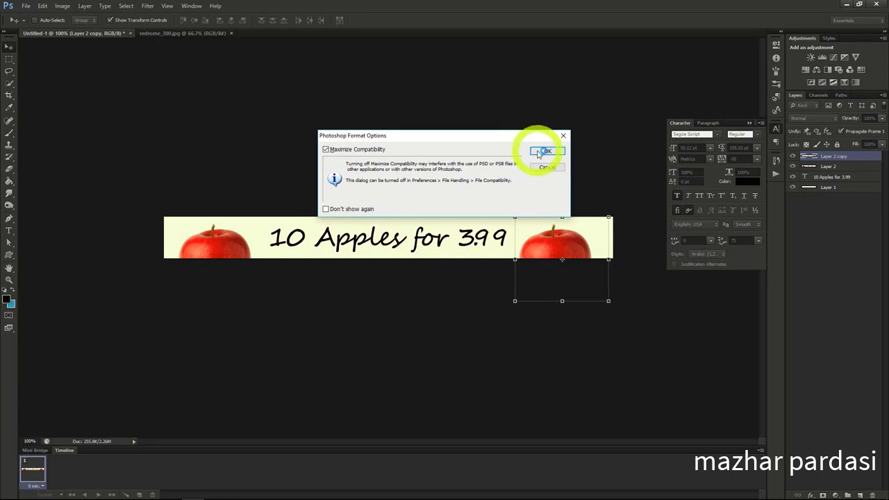
left_click(539, 153)
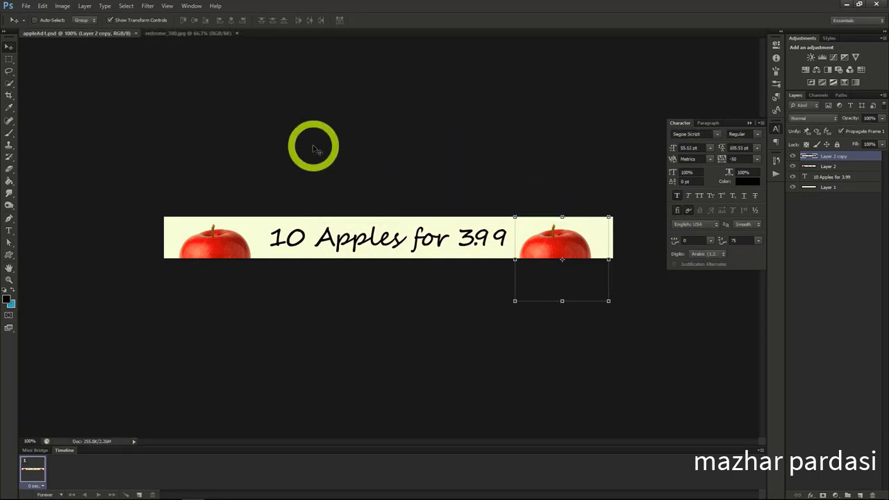
Resize the banner canvas to 300 pixels wide by 600 pixels high, keeping the centre anchor.
left_click(63, 6)
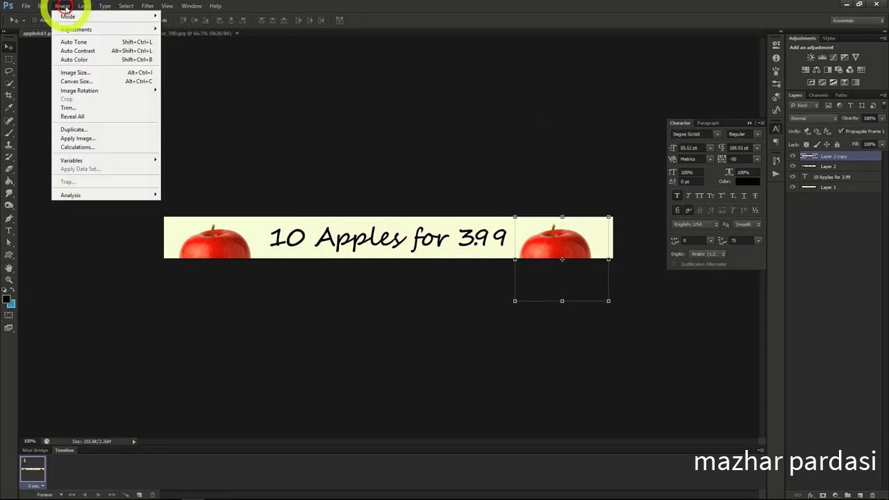
left_click(88, 83)
left_click(268, 121)
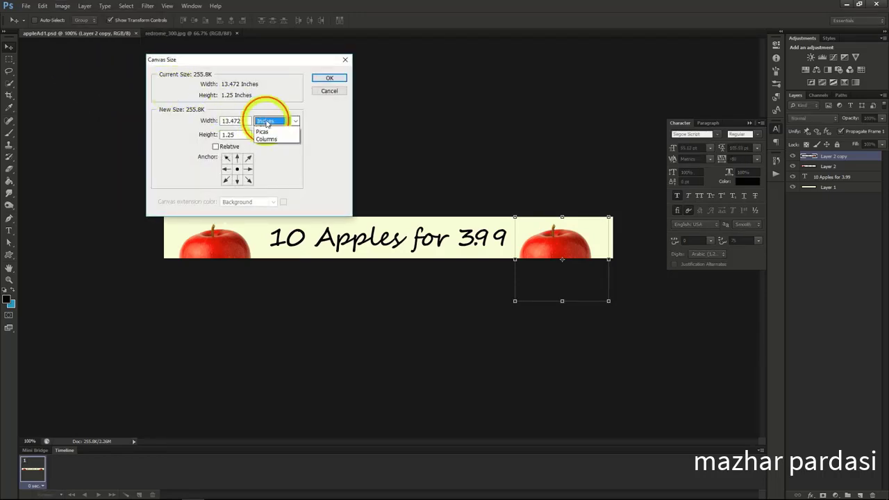
left_click(275, 136)
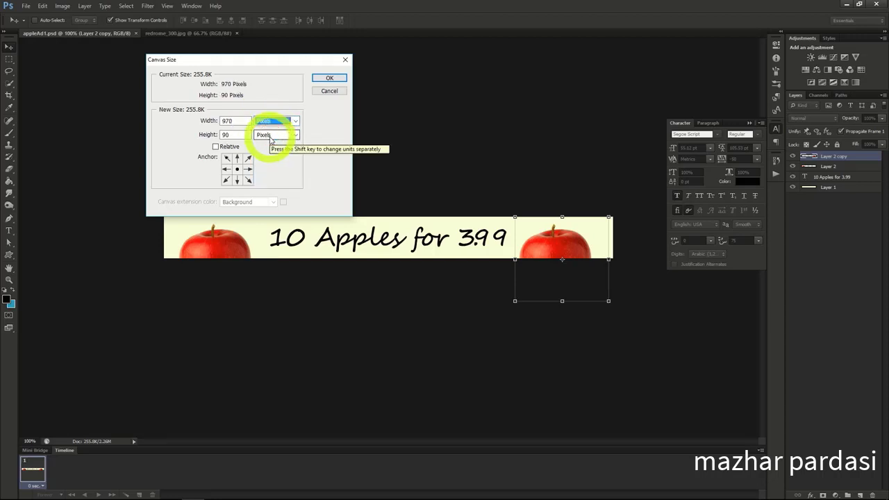
double_click(229, 121)
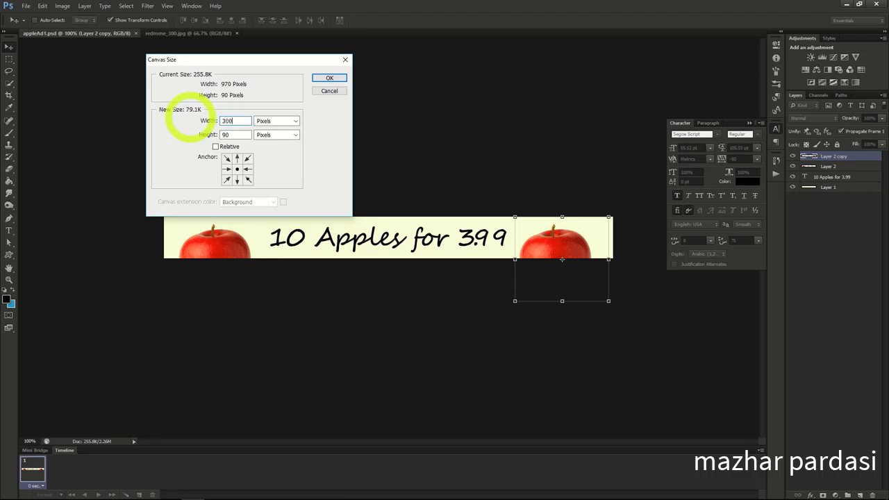
key("Tab")
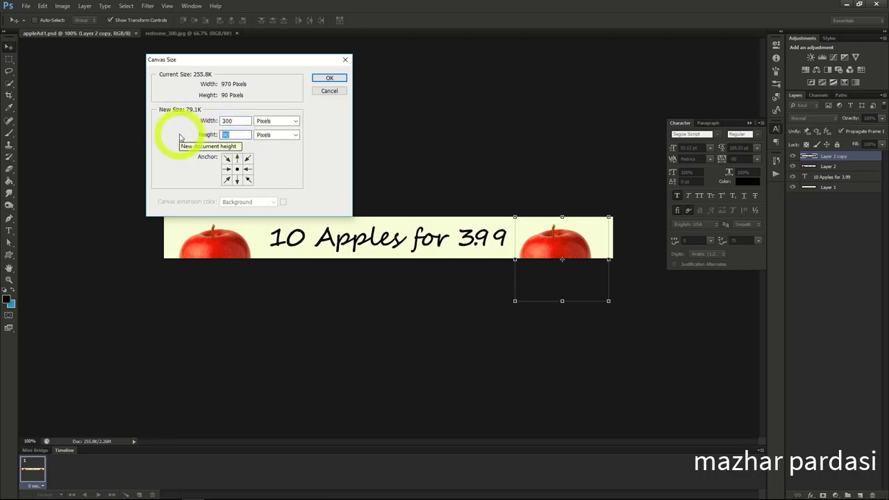
type("600")
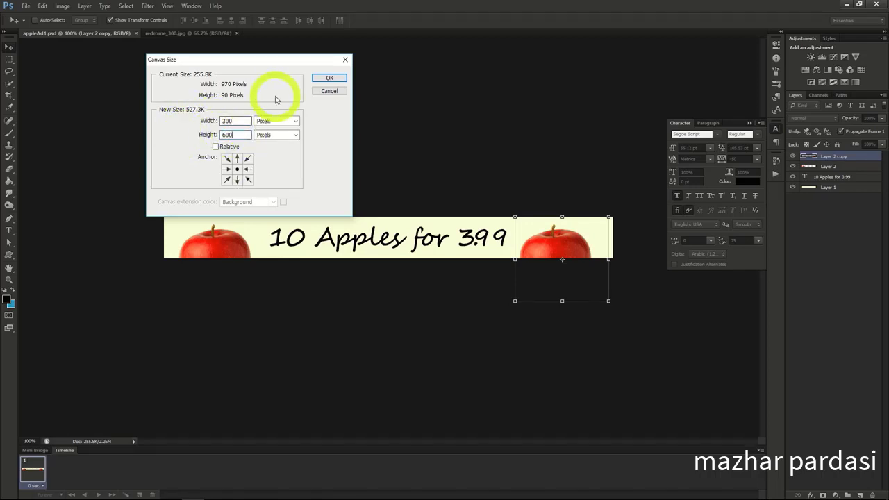
left_click(329, 78)
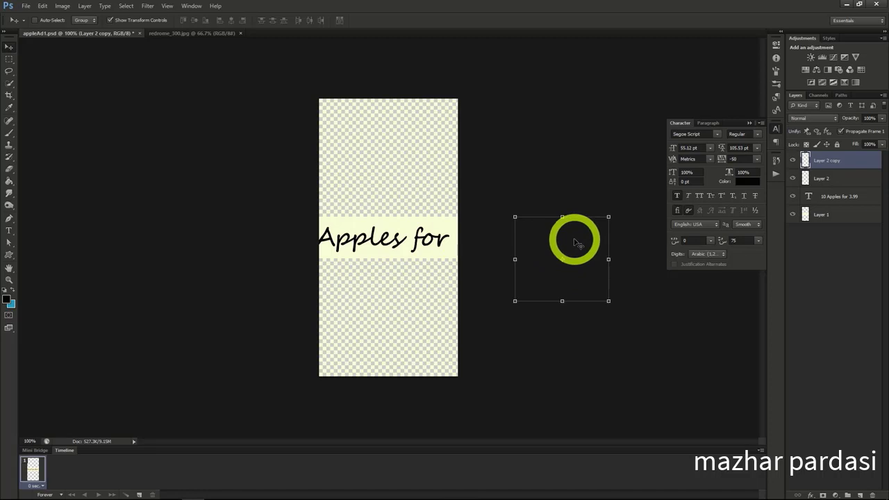
Move the Layer 2 copy apple to the lower part of the canvas and the Layer 2 apple to the upper part.
left_click_drag(579, 235, 408, 309)
left_click(816, 178)
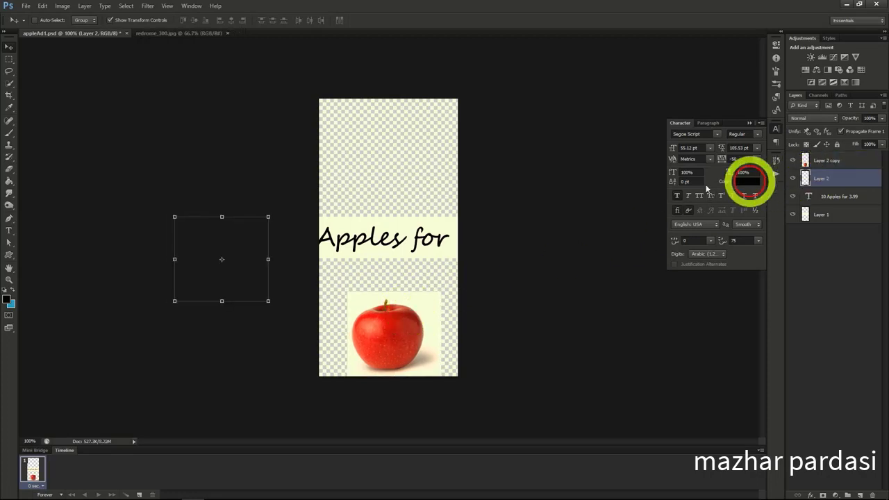
left_click_drag(241, 250, 411, 132)
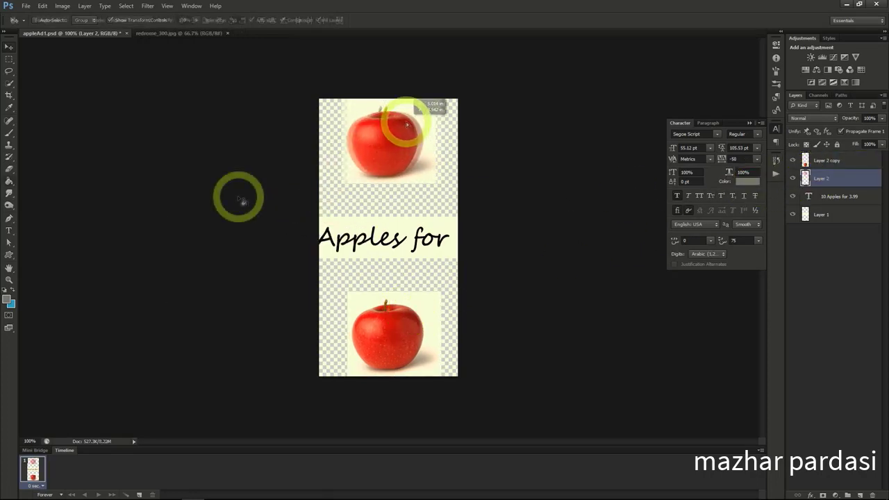
Fill the transparent areas above and below the text band with the pale cream foreground colour using the Paint Bucket.
key("g")
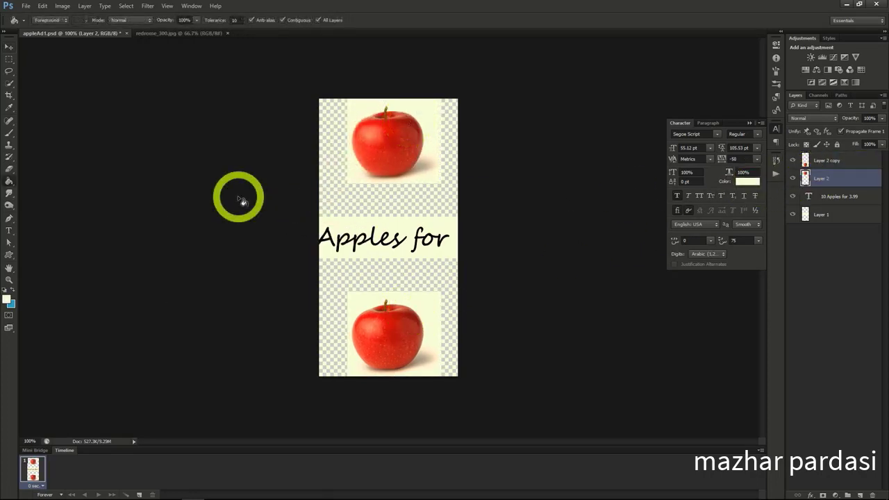
left_click(10, 181)
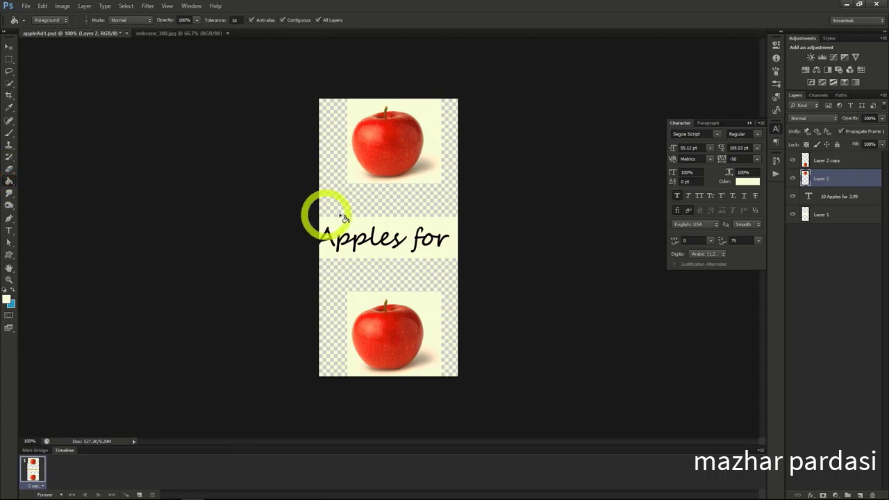
left_click(381, 211)
left_click(379, 276)
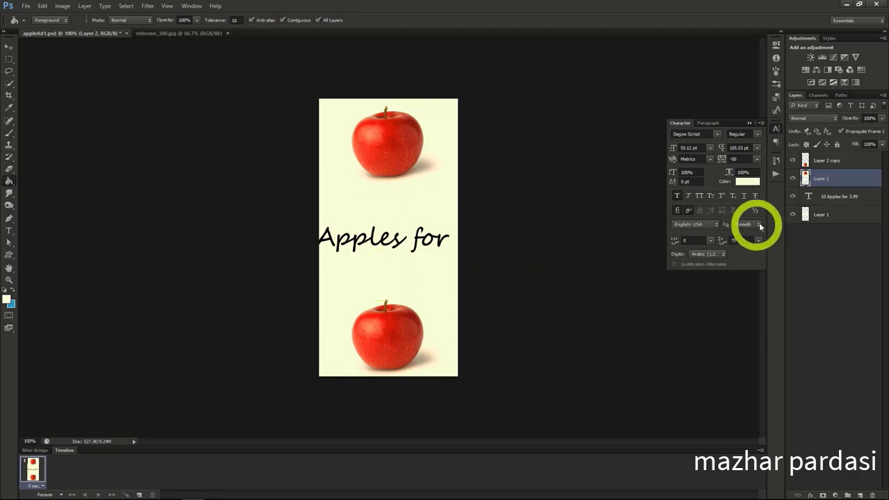
left_click(824, 215)
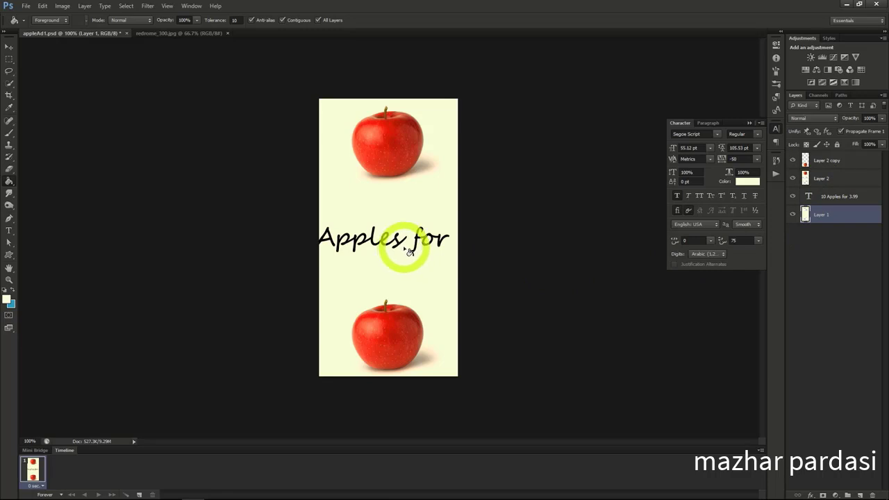
Break the "10 Apples for 3.99" text into two lines after "Apples".
left_click(9, 230)
left_click(322, 241)
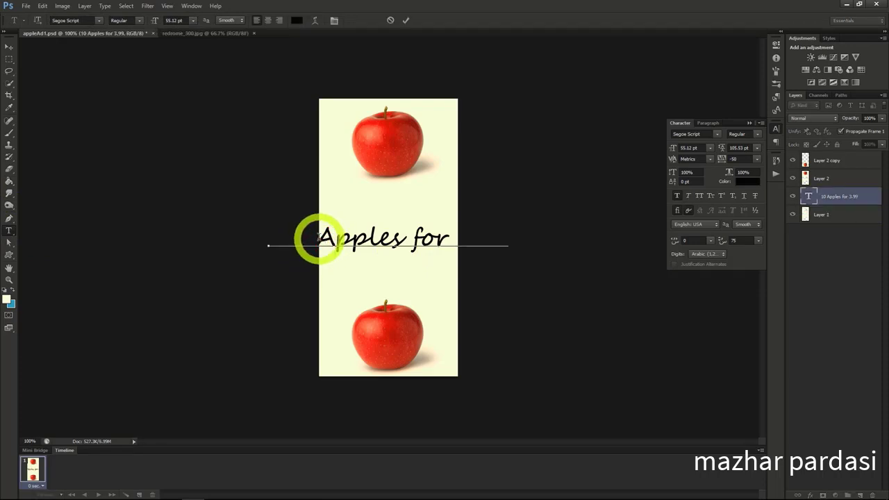
left_click(404, 238)
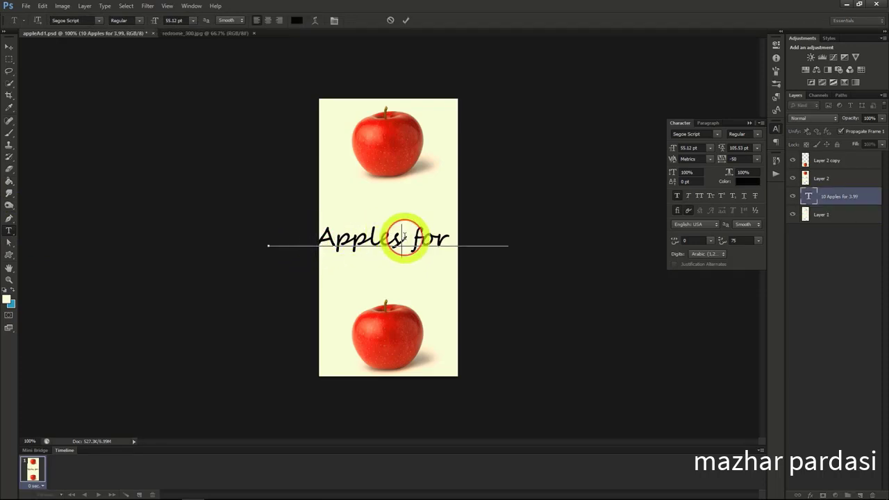
key("Return")
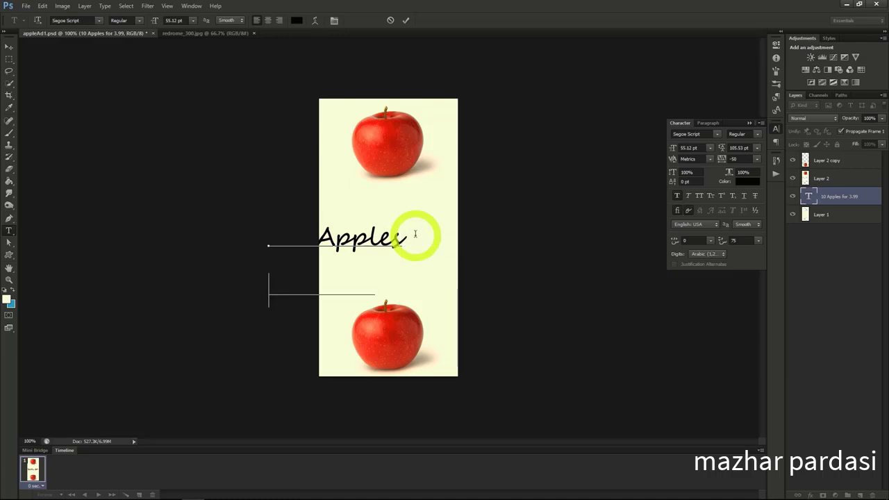
Move the two-line text between the two apples and bring its layer to the top of the layer stack.
left_click(9, 47)
left_click_drag(450, 261, 504, 234)
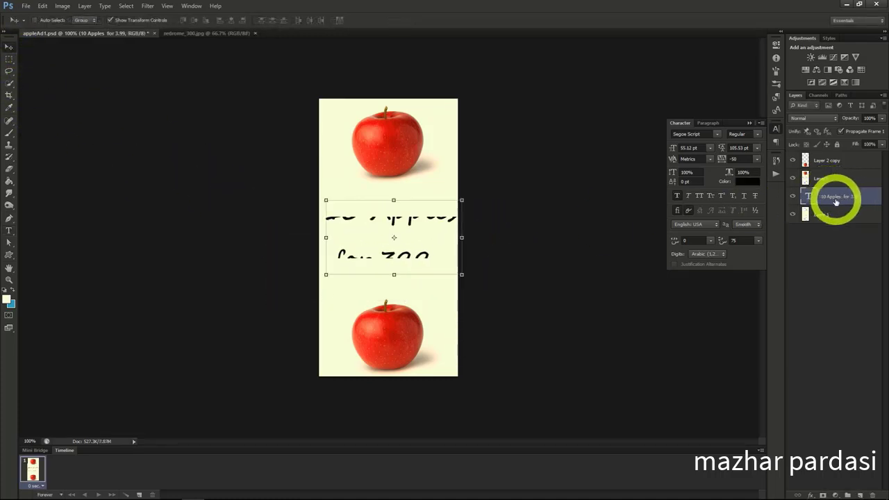
left_click_drag(835, 200, 829, 151)
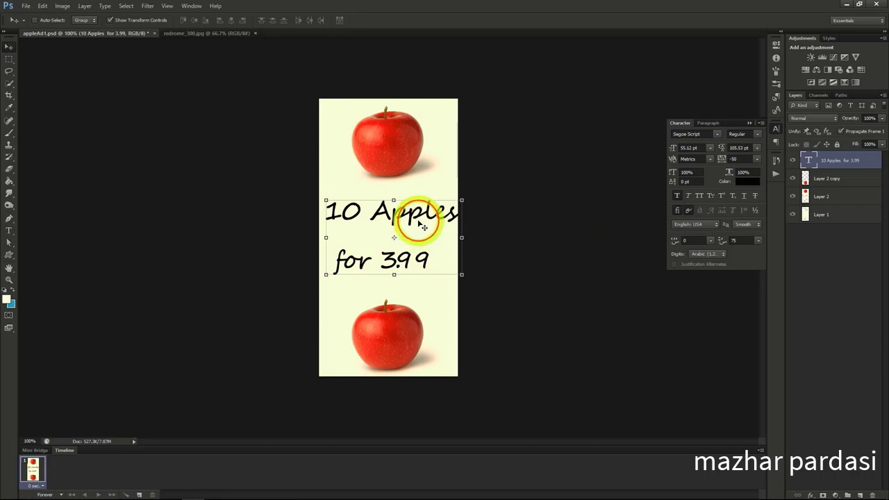
left_click_drag(421, 223, 416, 223)
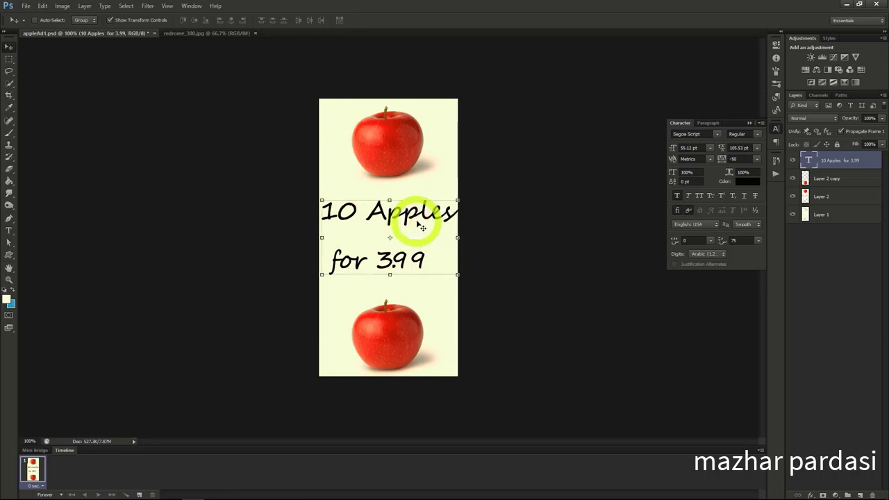
Centre-align the two-line text and move it back to the middle of the canvas.
left_click(708, 125)
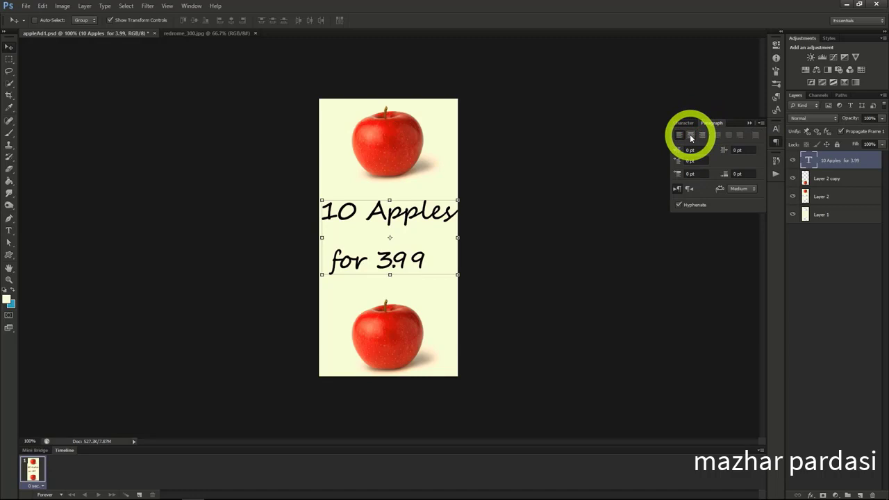
left_click(689, 134)
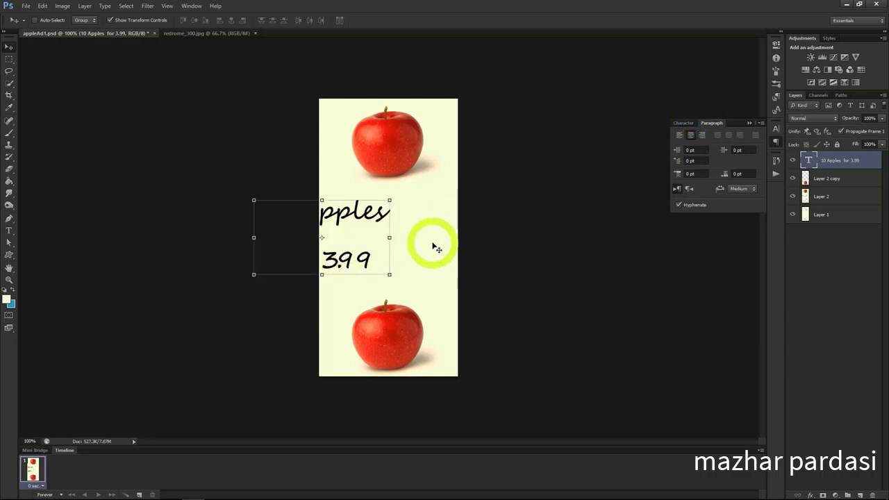
left_click_drag(433, 244, 498, 240)
left_click(684, 126)
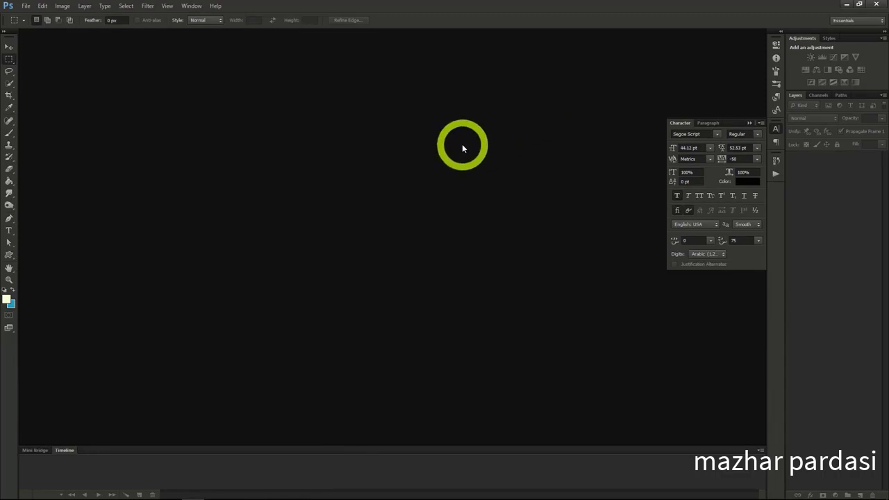
Create a new 2560 x 1440 pixel document at 72 pixels/inch in RGB Color with a transparent background.
left_click(25, 5)
left_click(32, 15)
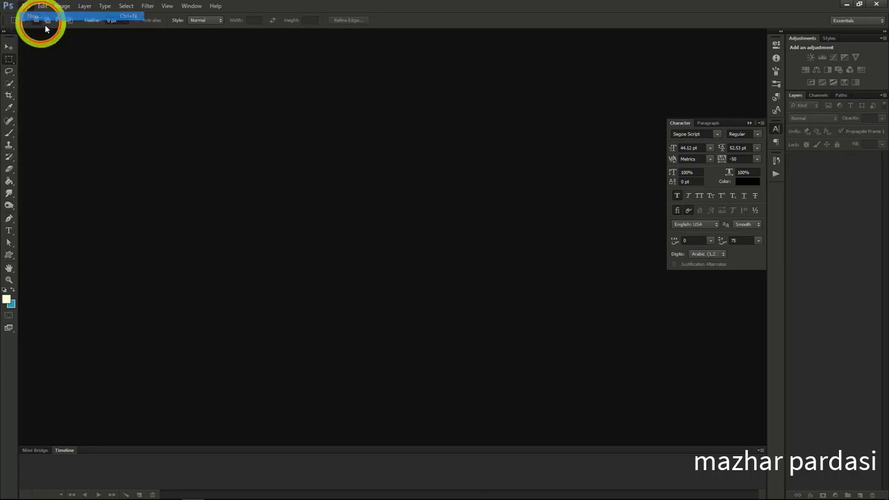
double_click(338, 204)
left_click(277, 204)
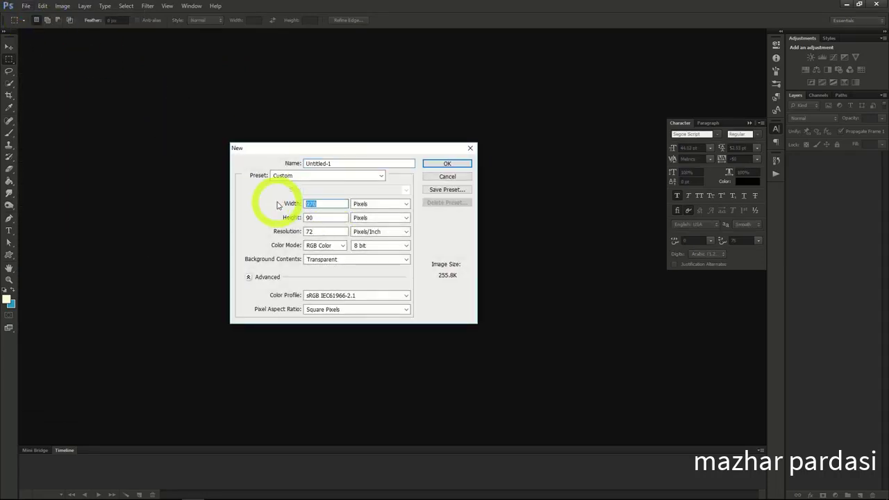
type("2560")
double_click(314, 218)
type("144")
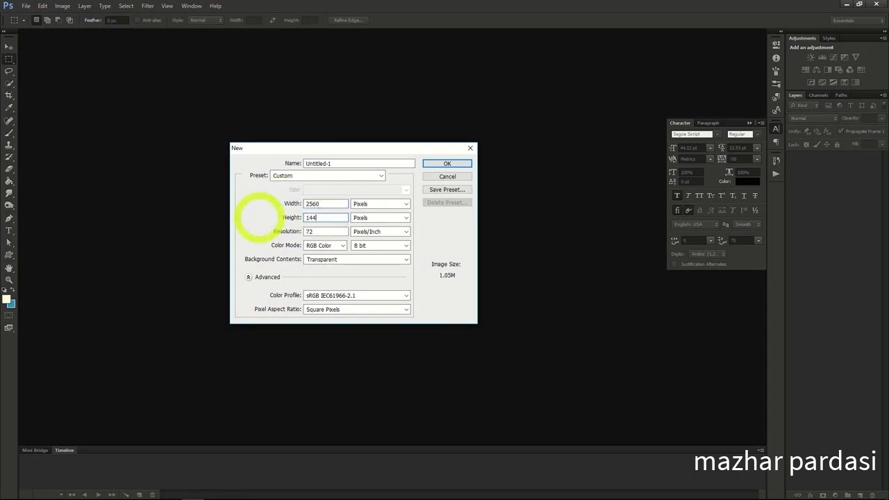
type("0")
left_click(441, 163)
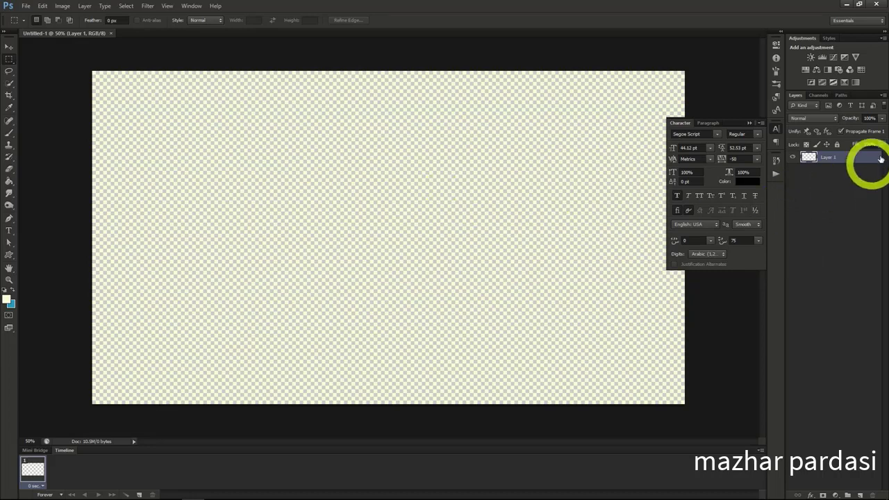
Place the blue space background image in the document and enlarge it to about 122% so it covers the whole canvas.
left_click_drag(885, 105, 551, 255)
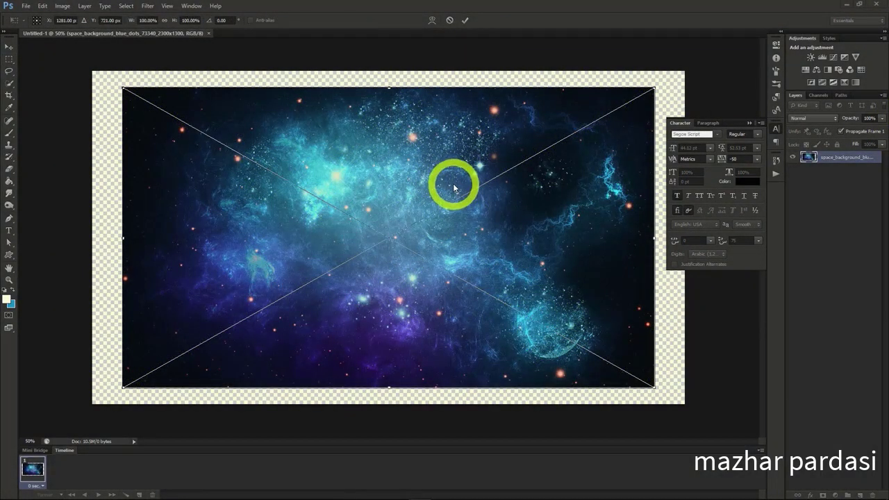
left_click_drag(654, 88, 716, 52)
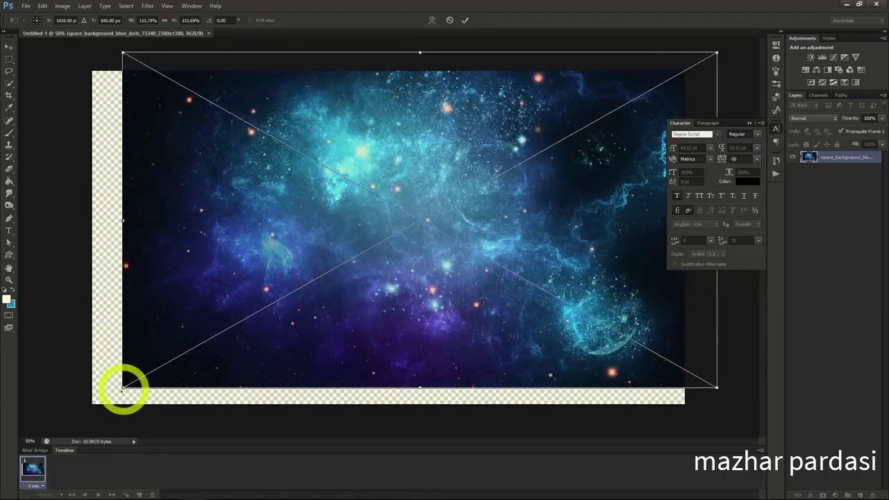
left_click_drag(122, 387, 69, 420)
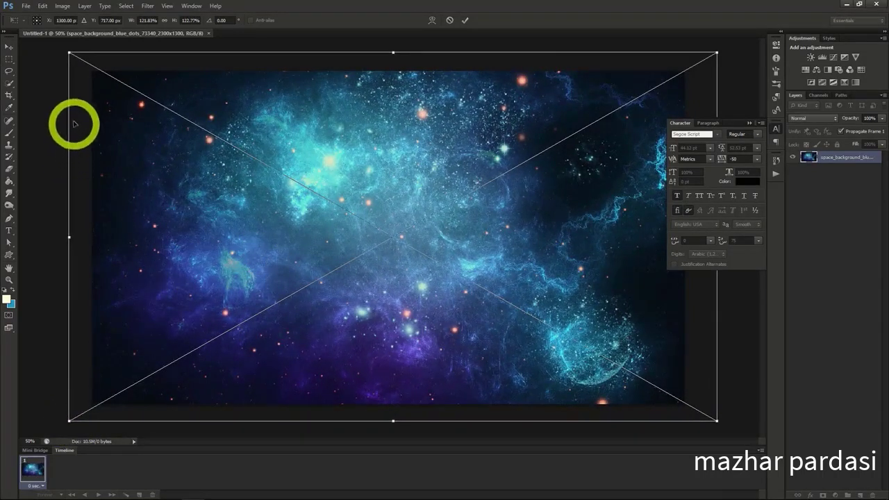
left_click(9, 46)
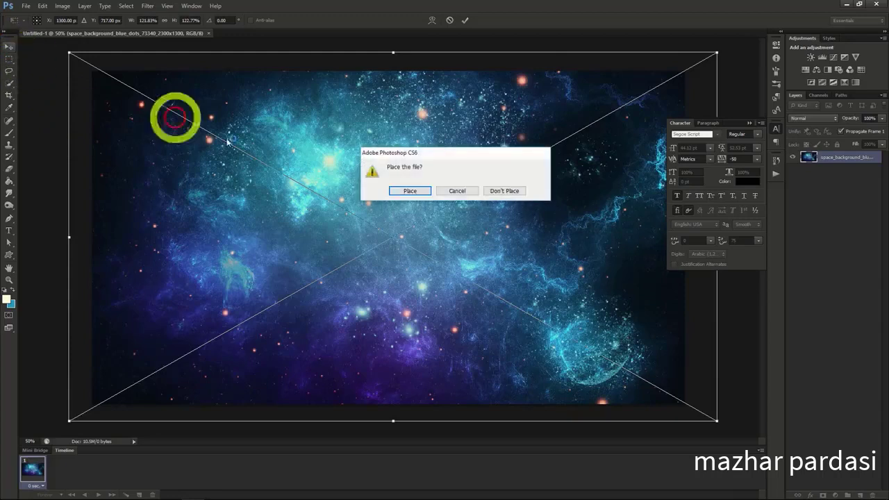
left_click(409, 191)
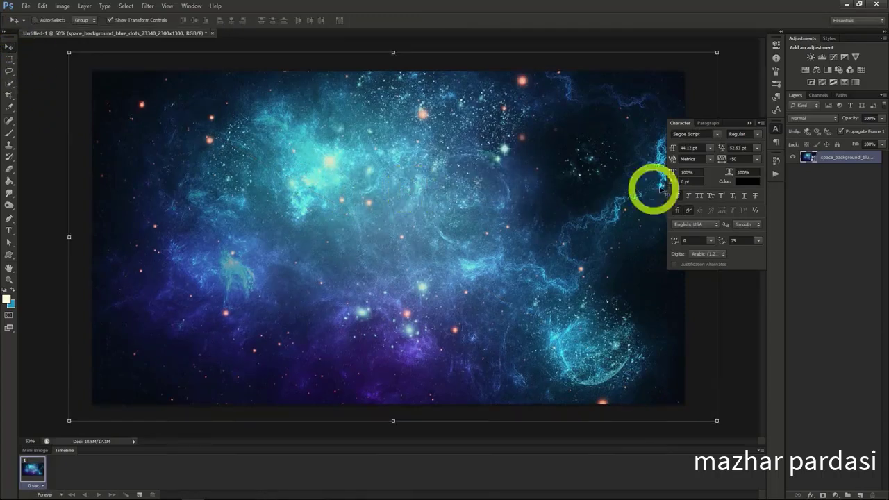
Add the black text "Deep Cosmos" in Segoe Script at 44.12 pt near the centre of the space background.
key("t")
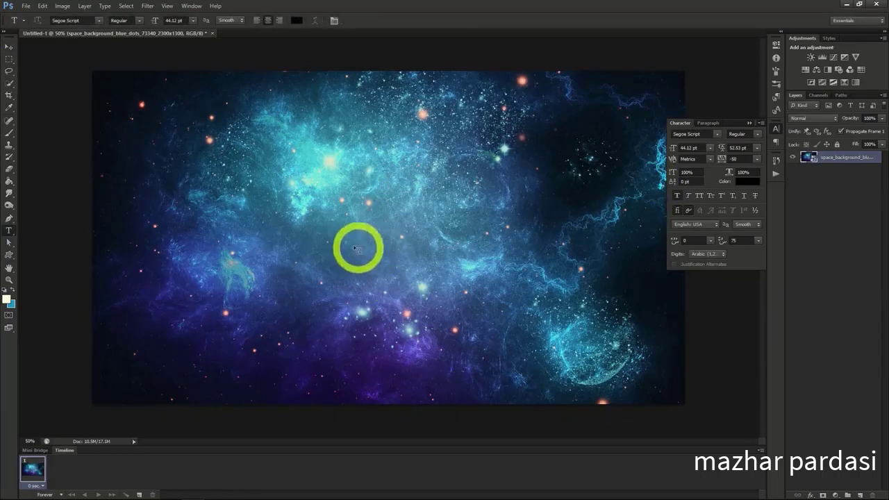
left_click(342, 238)
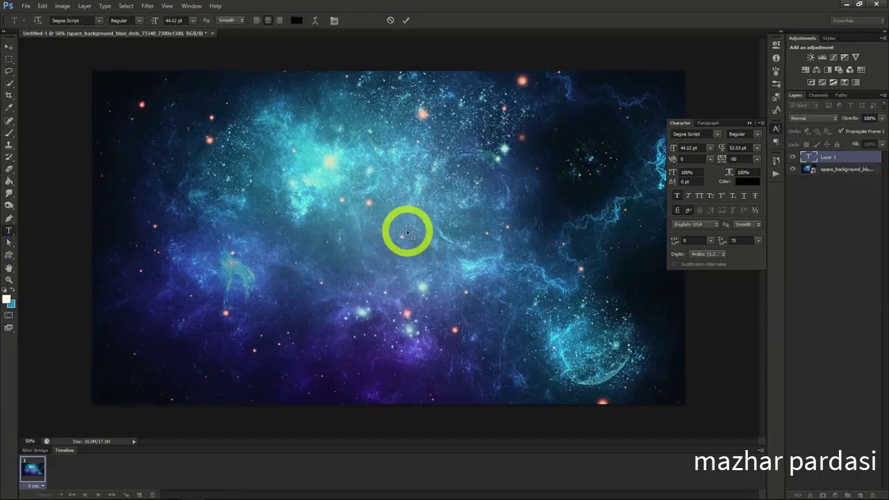
type("Deep Cosmos")
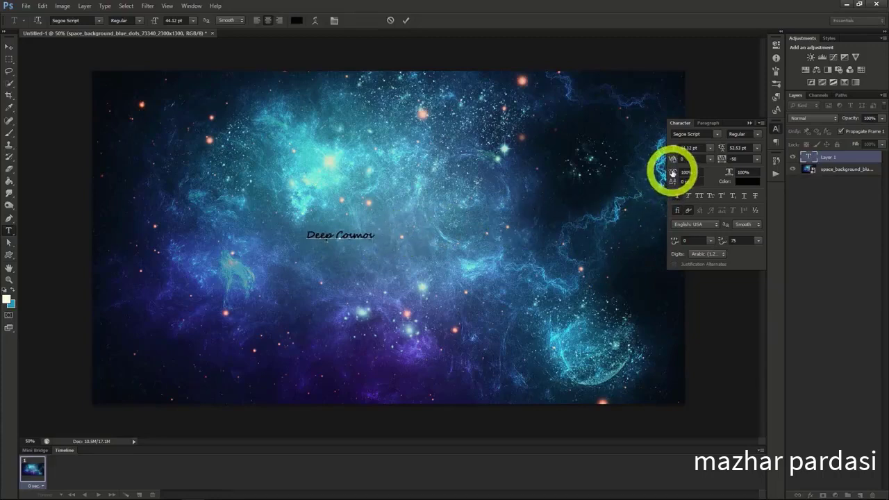
left_click(9, 46)
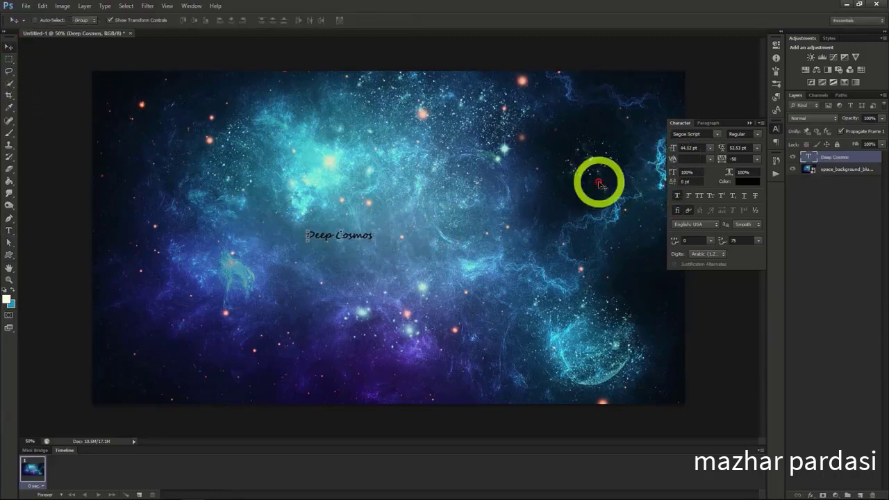
Enlarge the "Deep Cosmos" text to 150.12 pt and recolour it dark blue (124379) sampled from the space background.
left_click_drag(671, 150, 698, 148)
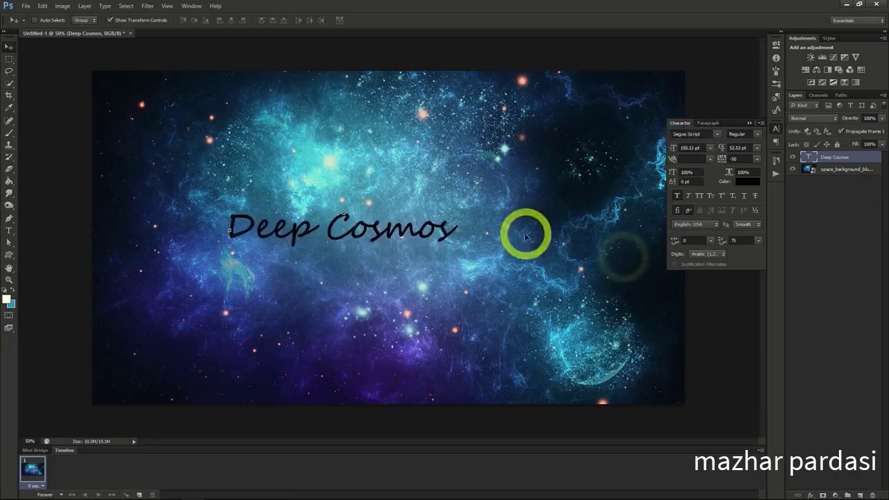
left_click_drag(524, 232, 621, 259)
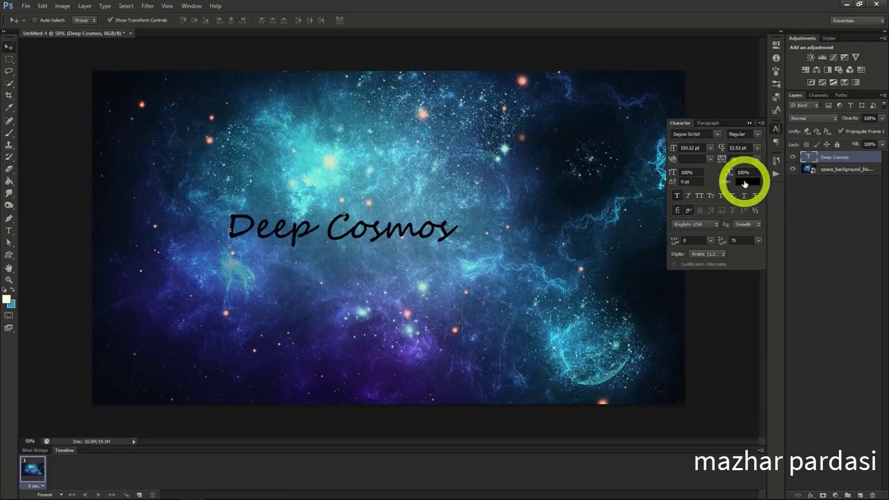
left_click(744, 183)
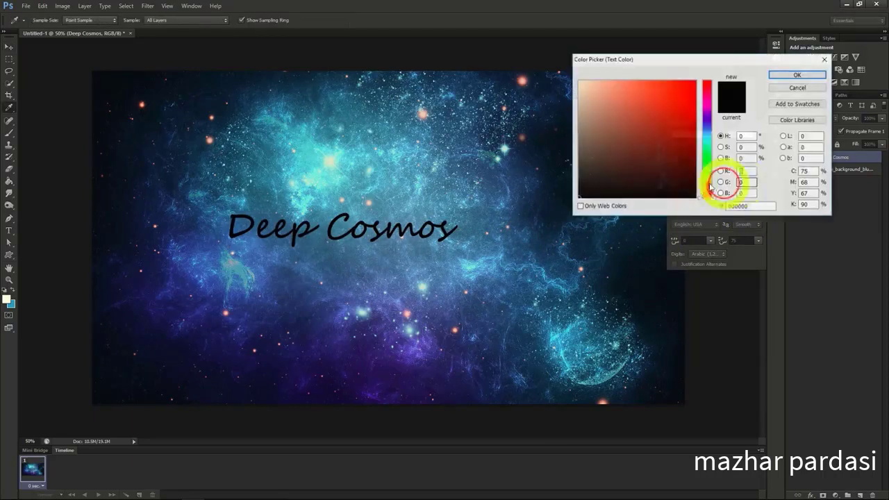
left_click(522, 188)
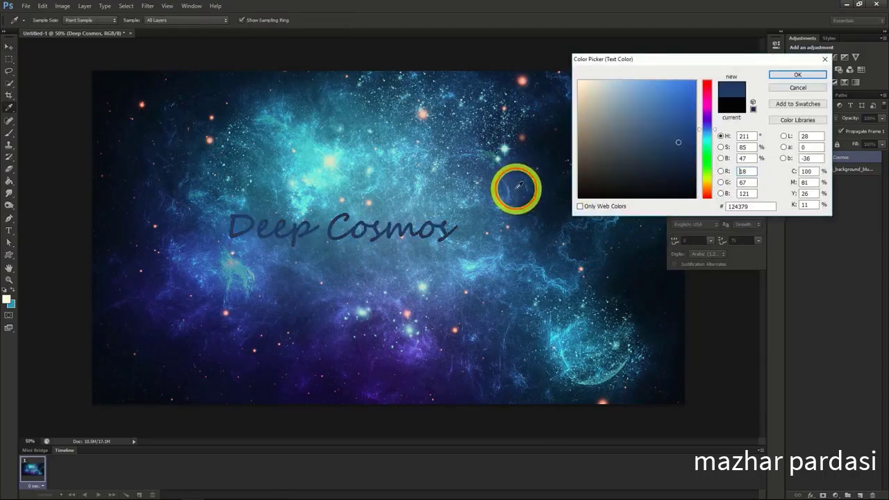
left_click(785, 74)
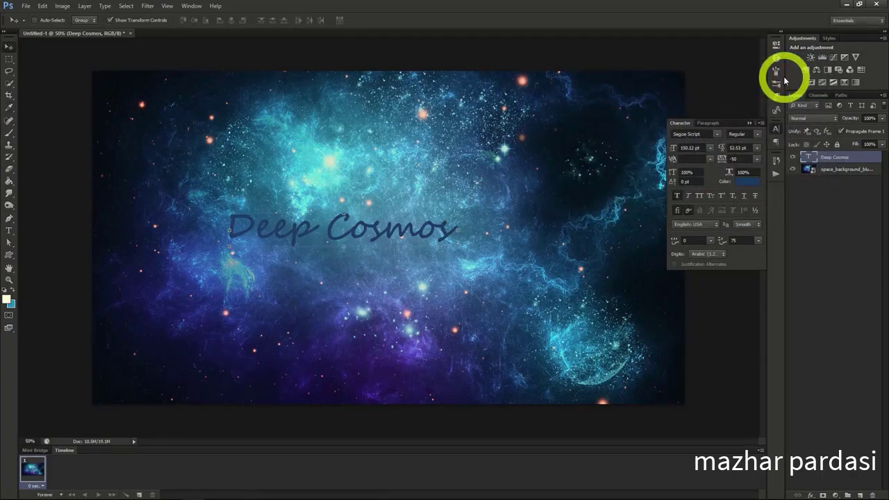
Add Stroke and Inner Glow layer effects to the "Deep Cosmos" text layer.
right_click(829, 158)
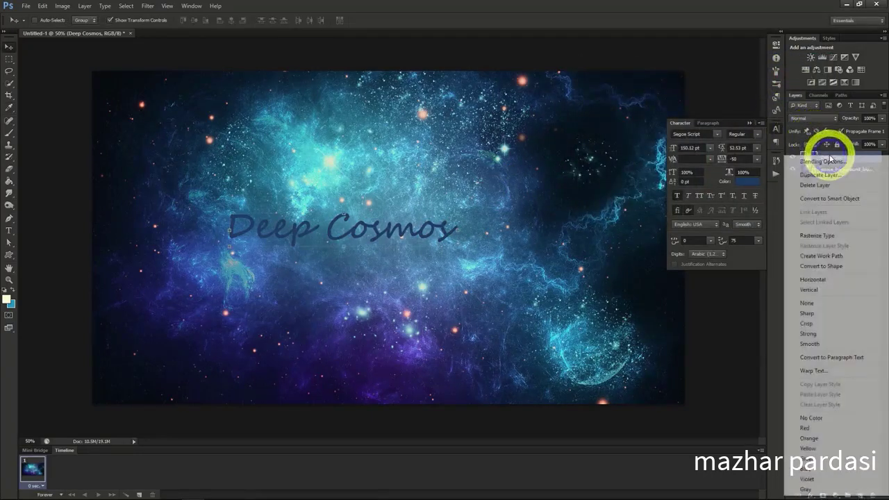
left_click(829, 160)
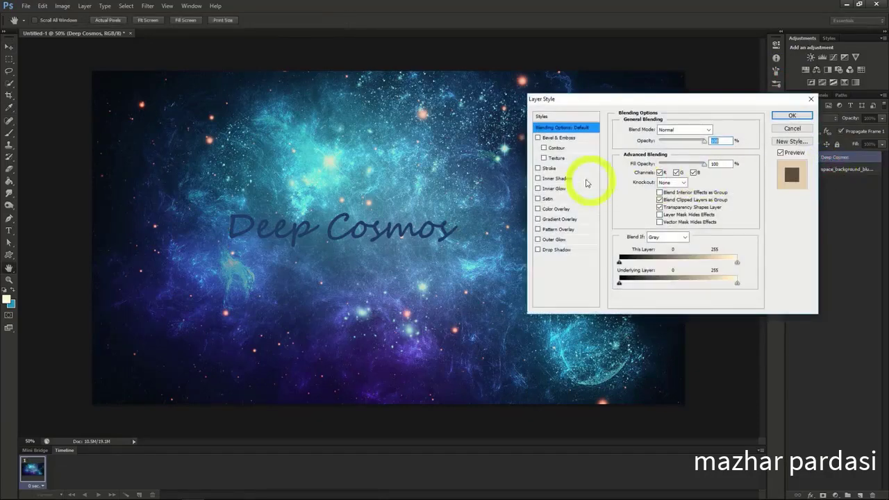
left_click(538, 168)
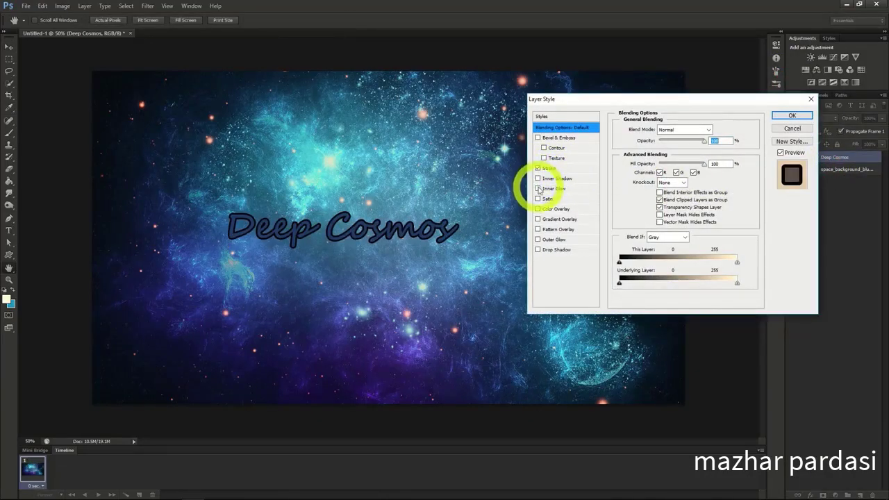
left_click(538, 189)
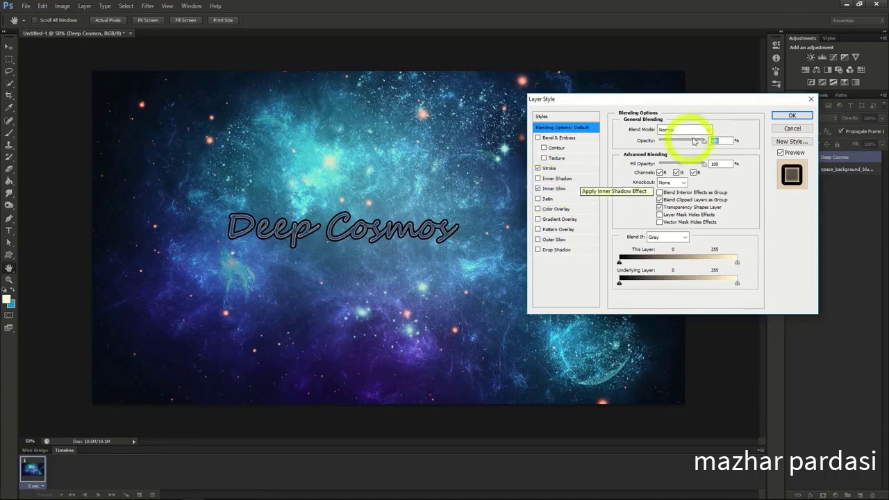
left_click(791, 116)
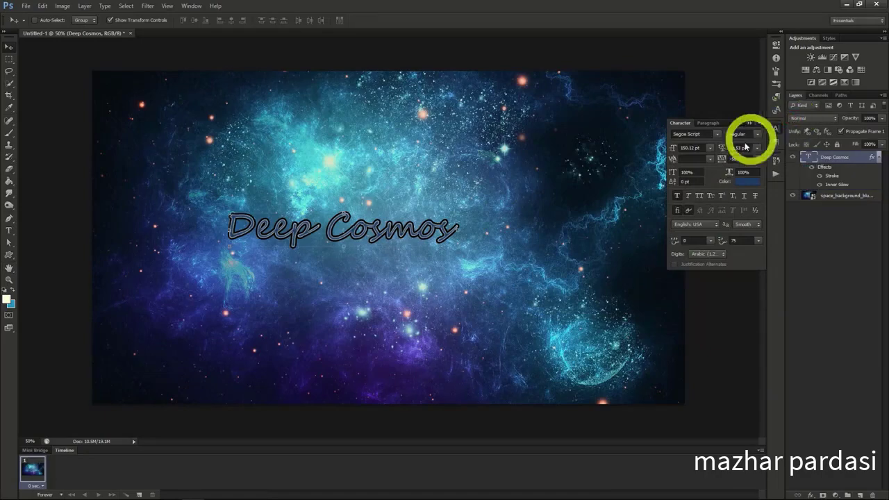
Change the "Deep Cosmos" font to Master Of Break (OT1) and move the text to the right side of the canvas.
left_click(717, 134)
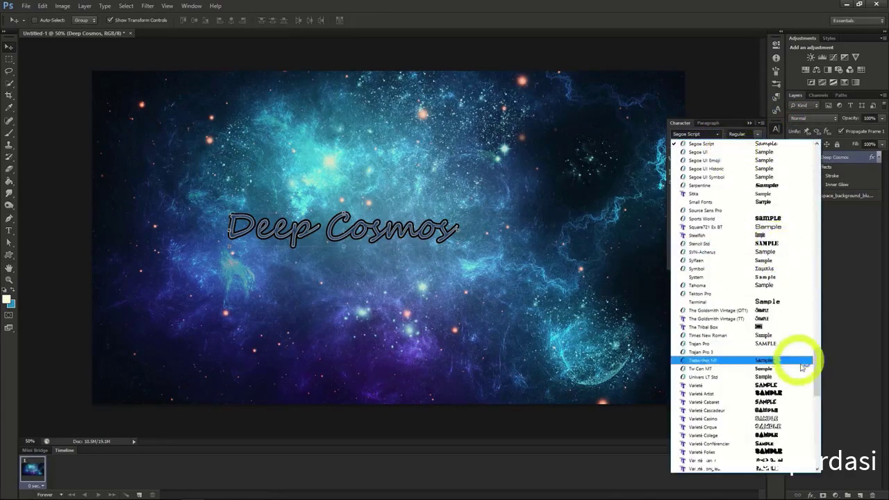
left_click_drag(815, 373, 817, 286)
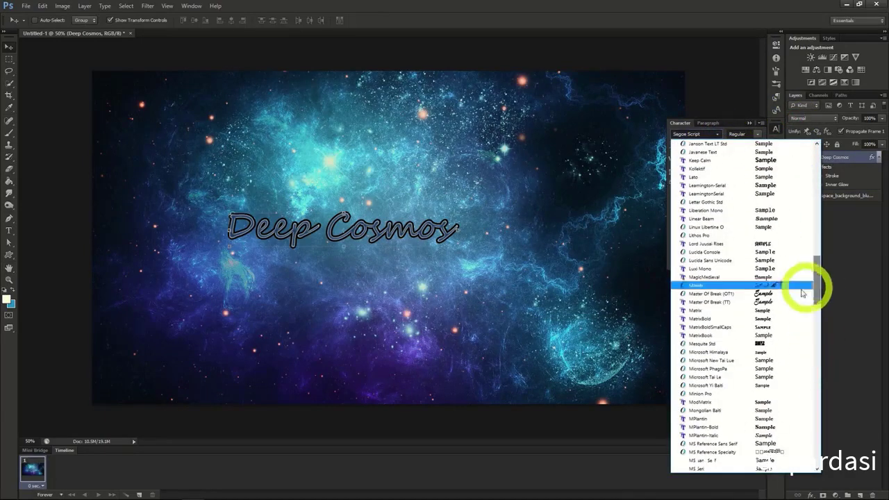
left_click(715, 294)
left_click_drag(629, 316, 686, 320)
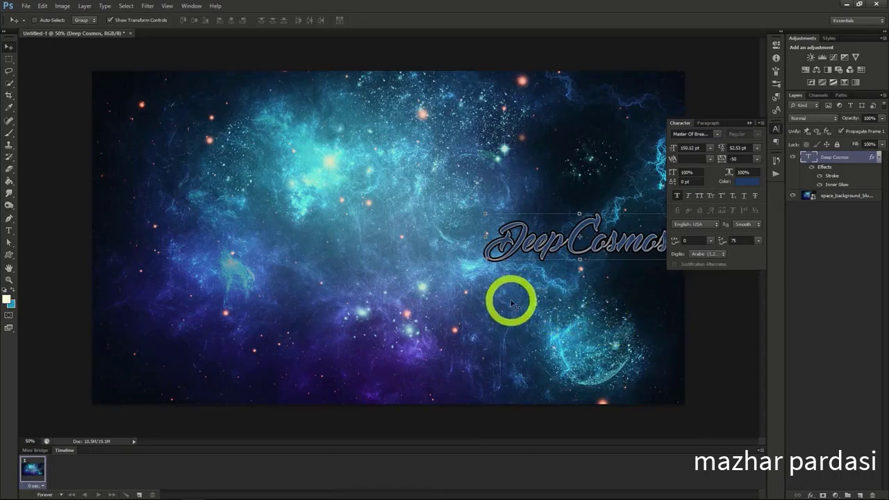
Add a separate "Space Exploration" text layer near the centre of the canvas, just below "Deep Cosmos".
left_click(9, 230)
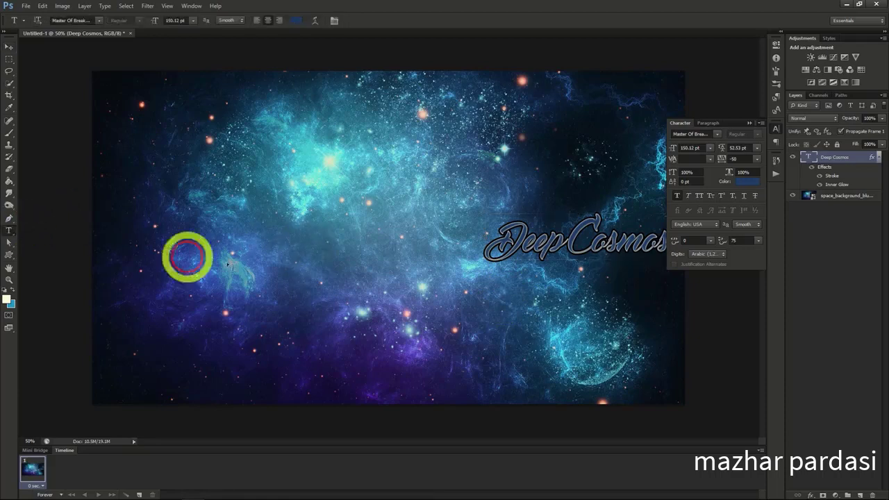
left_click(448, 278)
type("S")
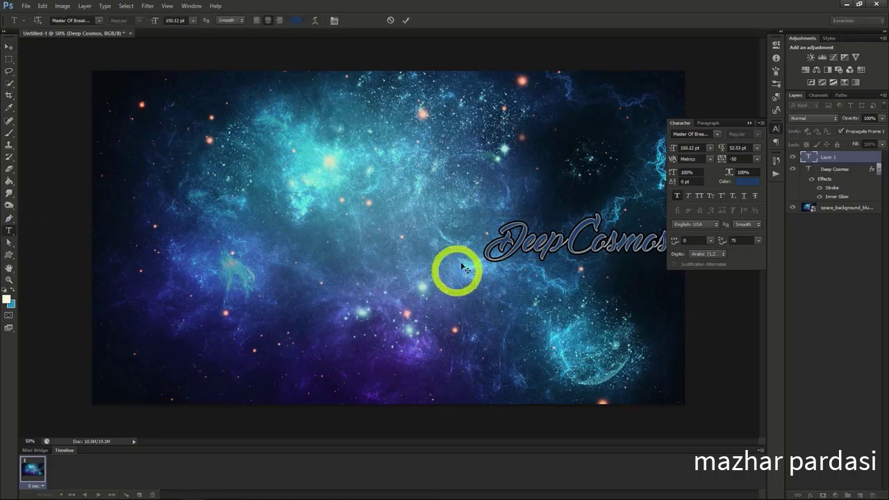
type("pace Exp")
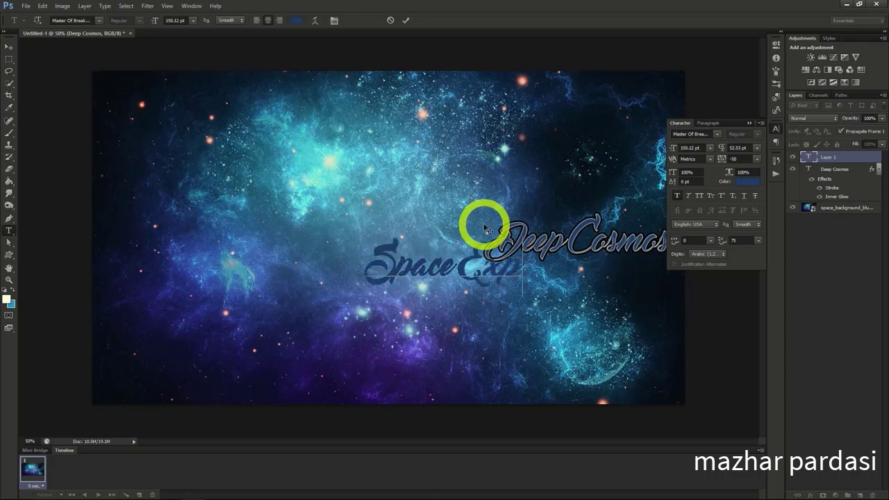
type("loration")
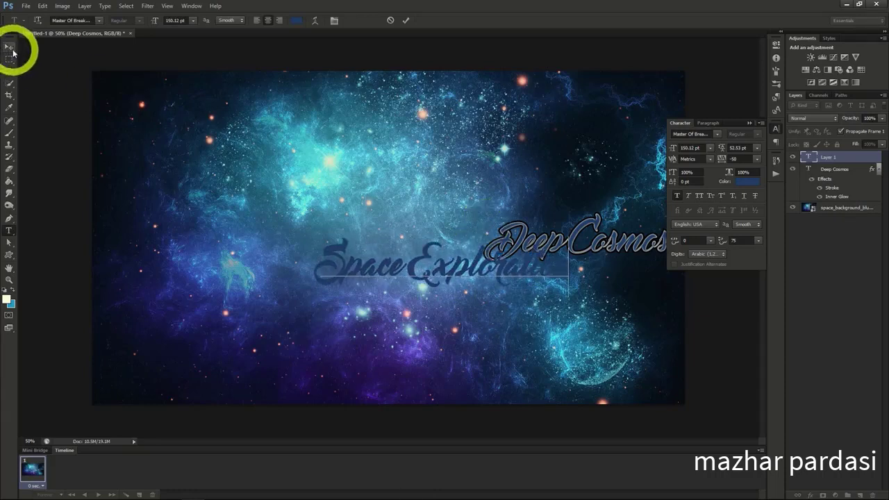
left_click(9, 46)
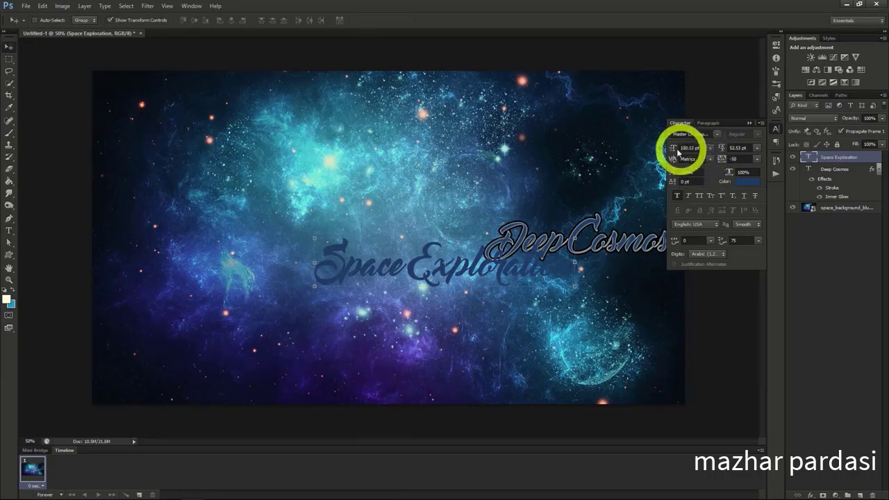
Set the "Space Exploration" text in MPlantin-Bold and position it beneath "Deep Cosmos" on the right of the canvas.
left_click(717, 134)
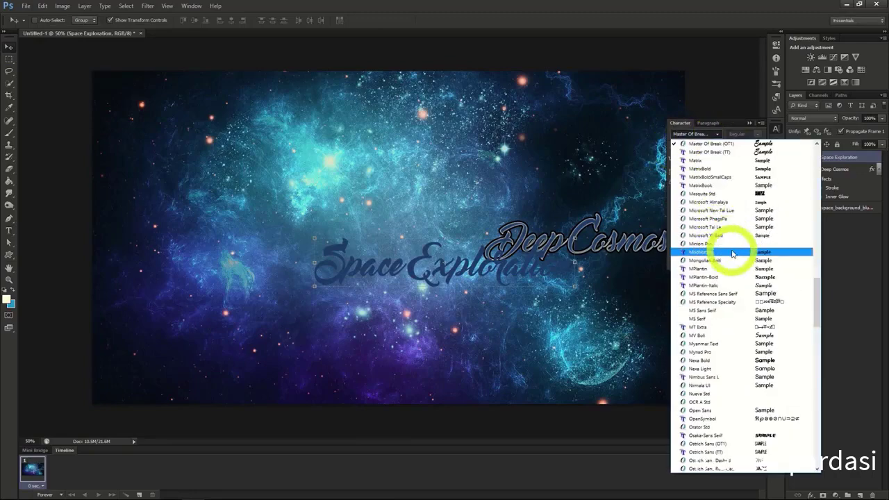
left_click(735, 276)
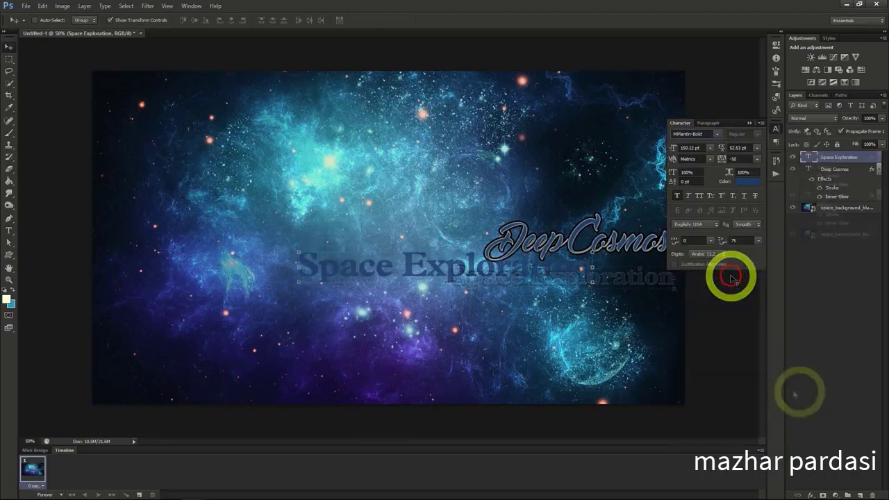
mouse_move(609, 277)
left_mouse_down()
mouse_move(617, 273)
mouse_move(620, 283)
left_mouse_up()
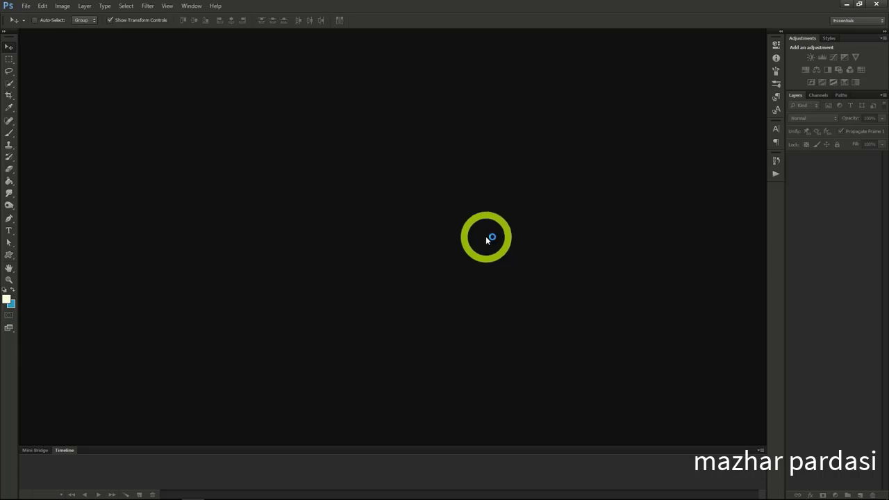
Create a new 1200 x 618 pixel document at 72 pixels/inch in RGB Color with a transparent background.
left_click(25, 6)
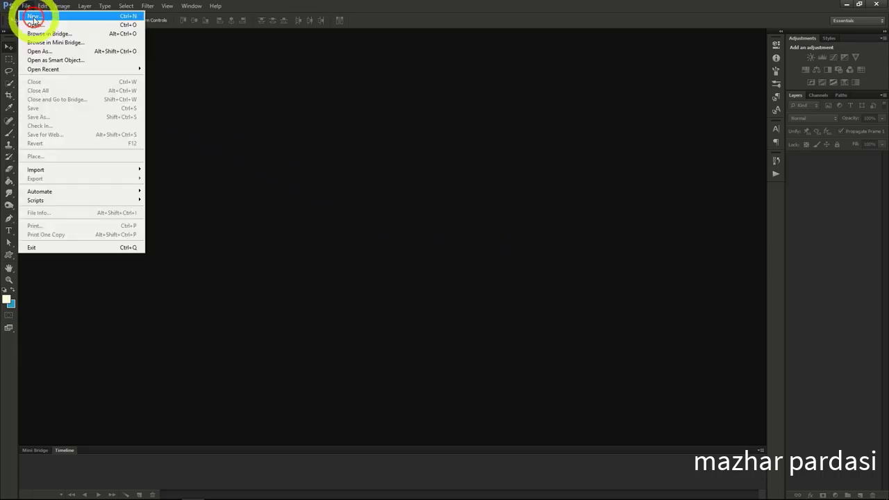
left_click(33, 25)
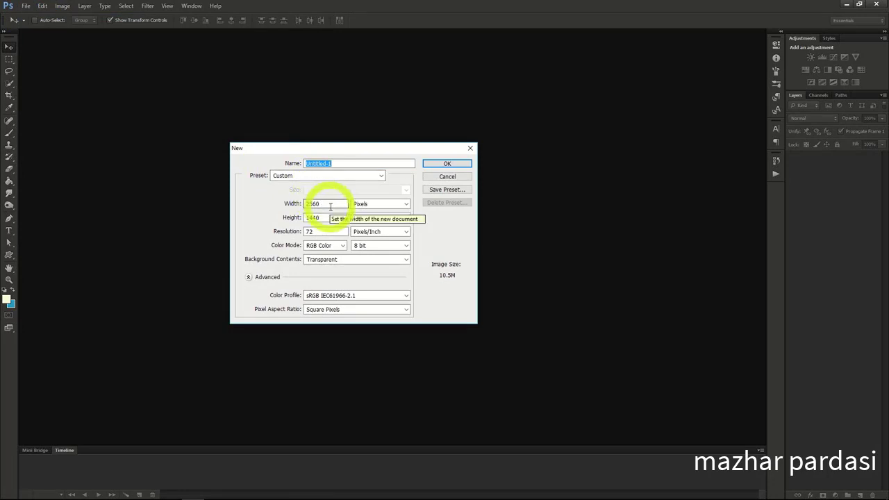
double_click(330, 206)
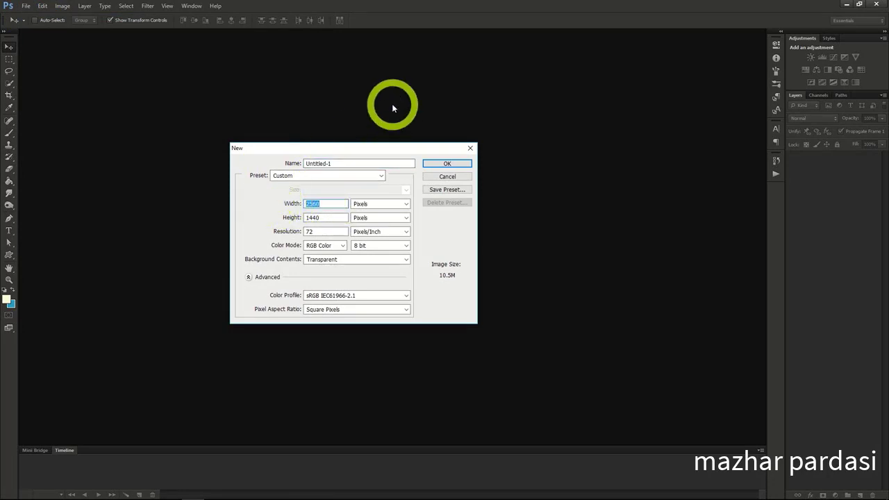
type("1200")
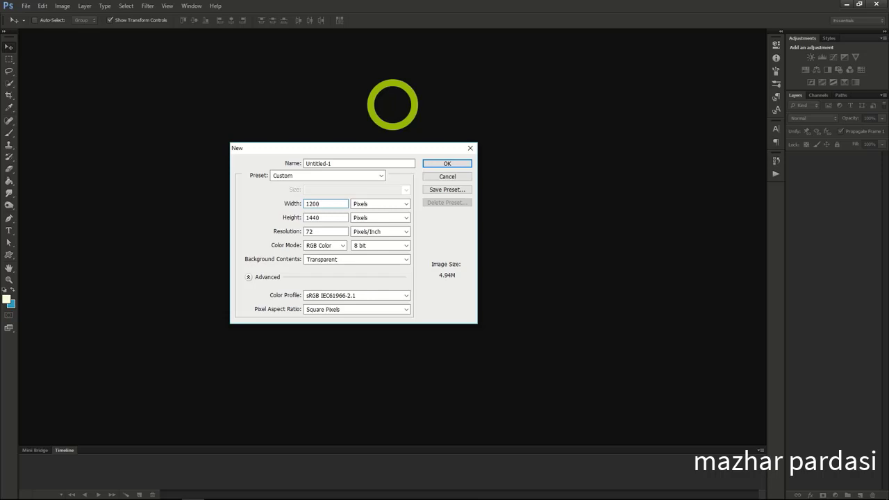
left_click(323, 217)
left_click_drag(323, 218, 258, 212)
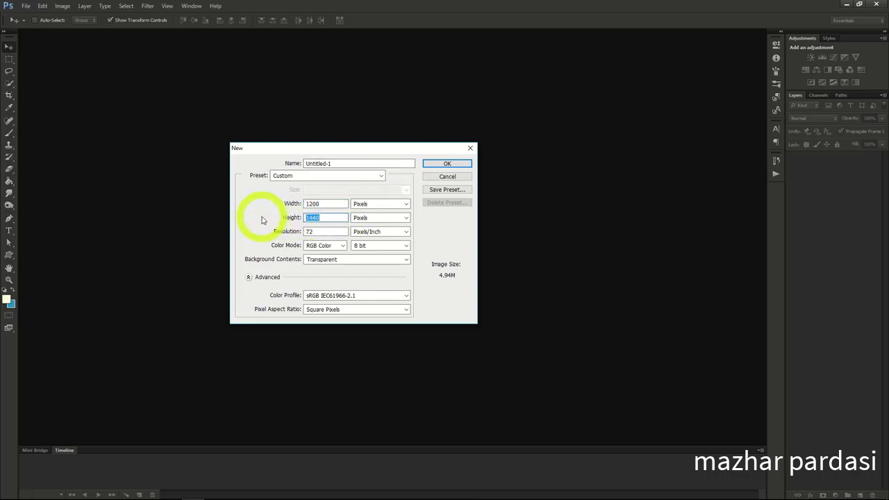
type("618")
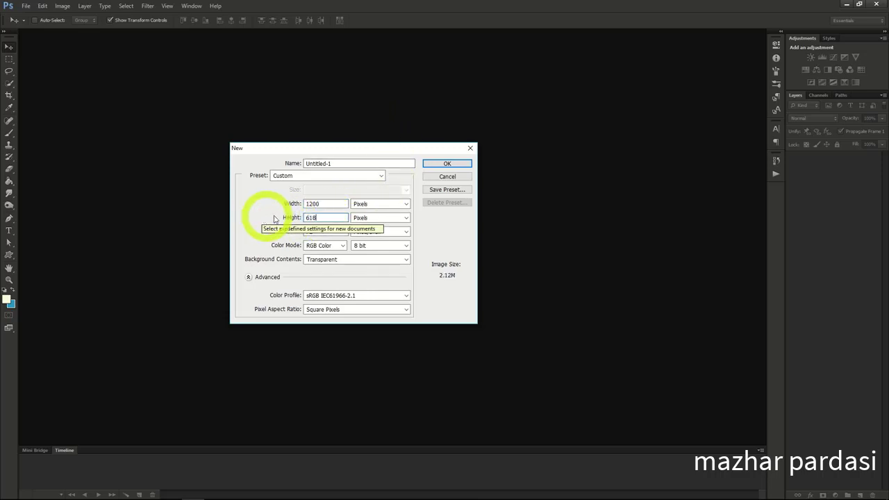
left_click(438, 164)
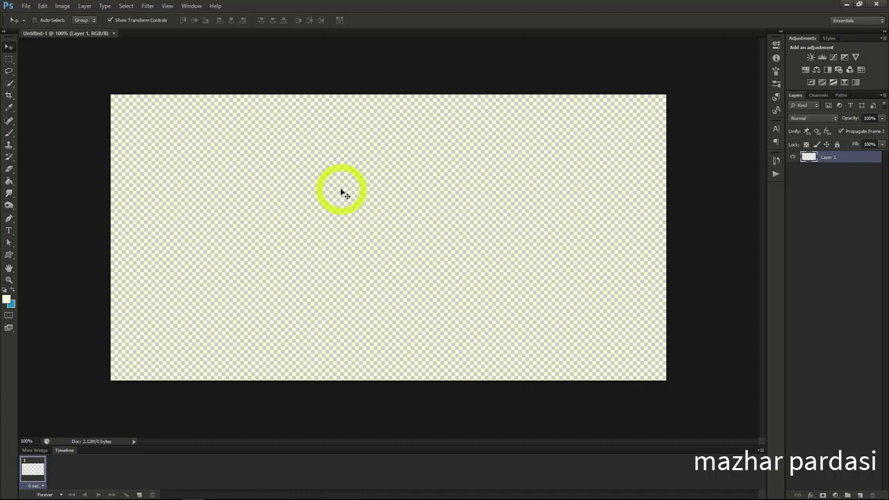
Open the family_style_baja_lobster_dinner.jpg photo for use in the new document.
left_click(26, 6)
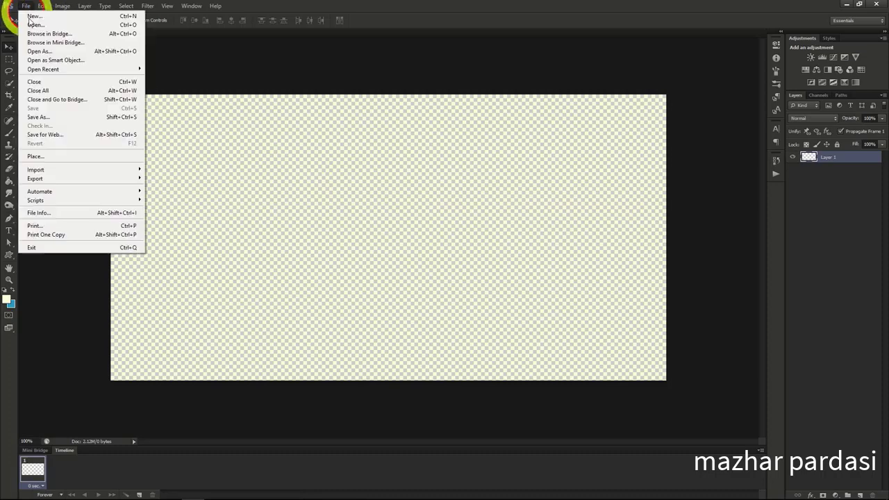
left_click(35, 25)
left_click(387, 136)
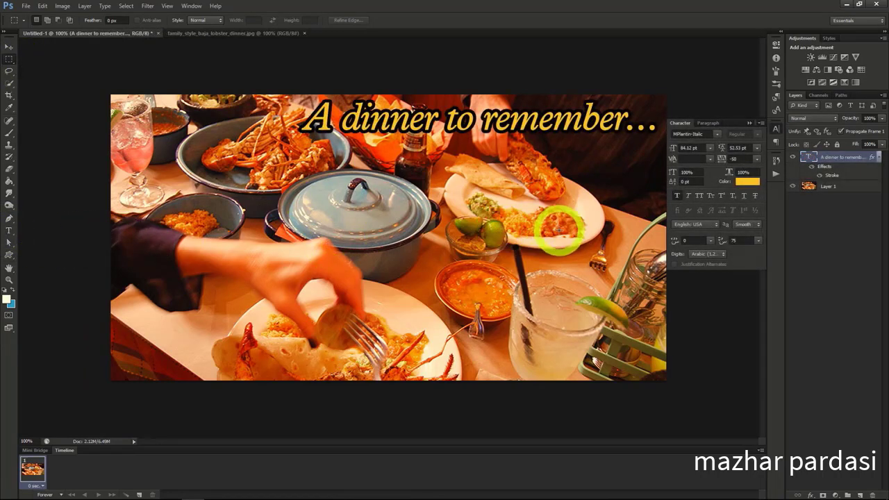
Add an Inner Glow in black (000000) to the dinner photo's Layer 1 and open its blend mode choices.
left_click(828, 186)
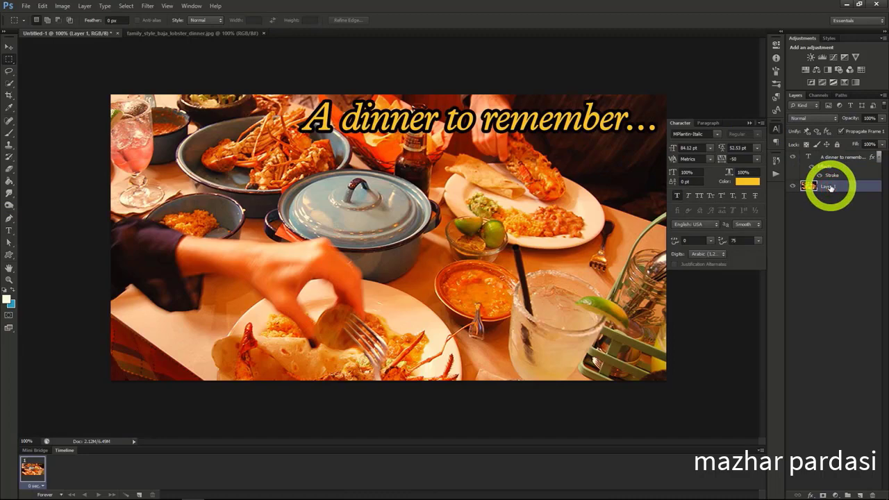
right_click(829, 186)
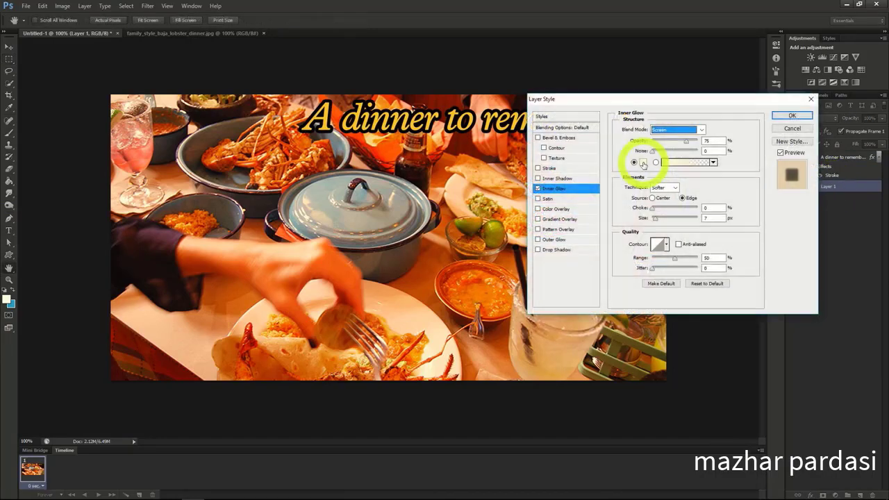
left_click(643, 163)
left_click_drag(645, 159, 706, 202)
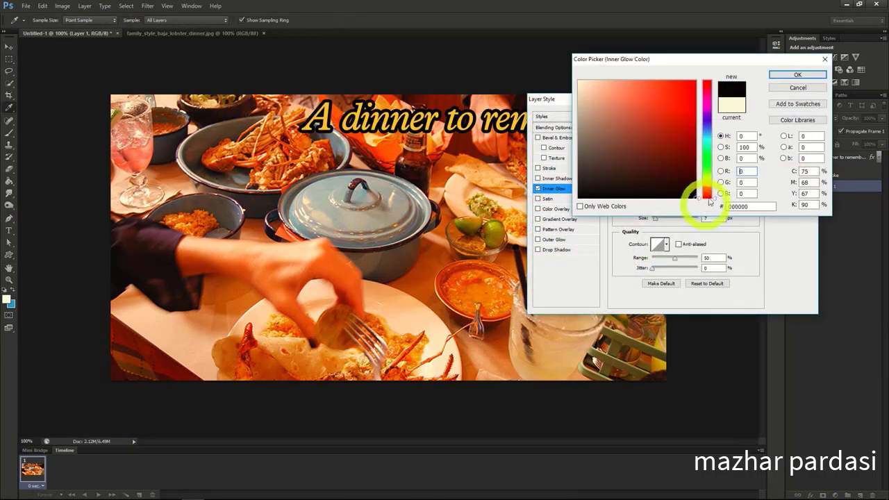
left_click(798, 75)
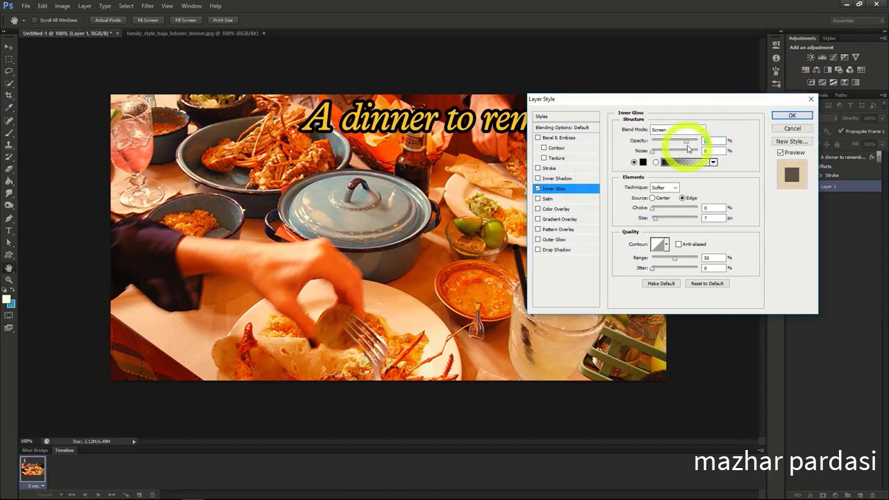
left_click(687, 130)
left_click(682, 133)
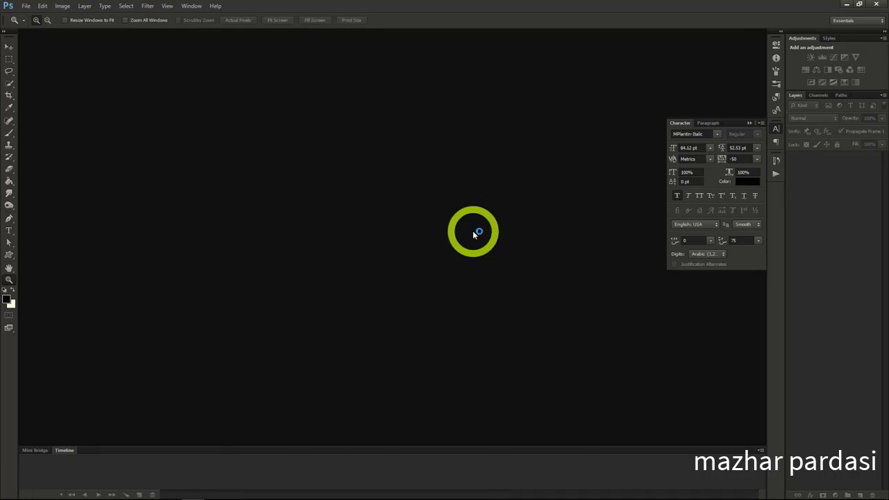
Create a new 851 x 315 pixel document at 72 pixels/inch in RGB Color with a transparent background.
left_click(27, 9)
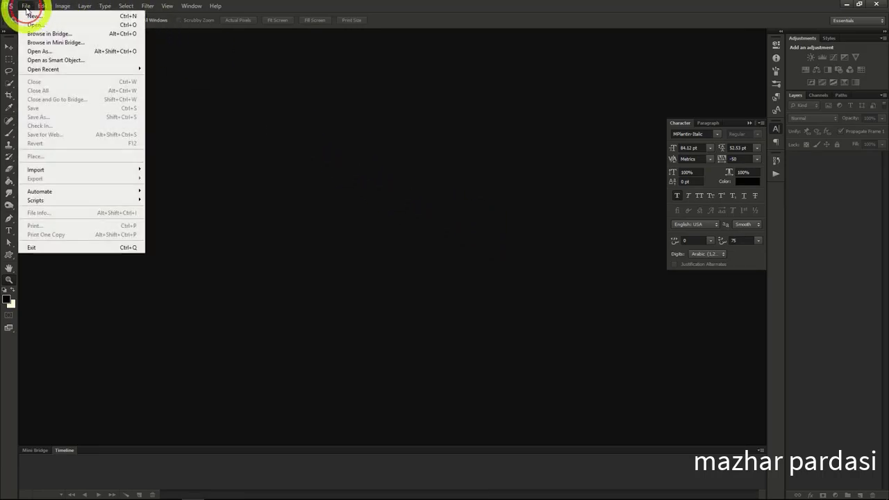
left_click(36, 17)
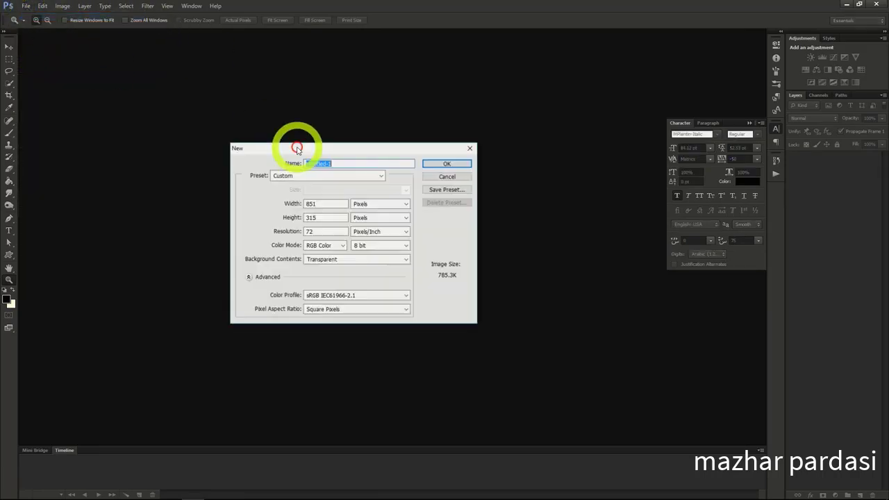
left_click(321, 202)
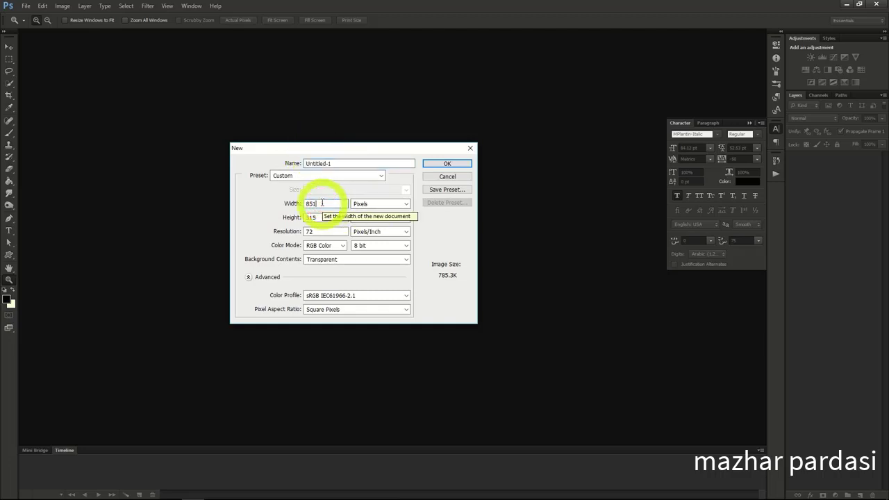
left_click(319, 217)
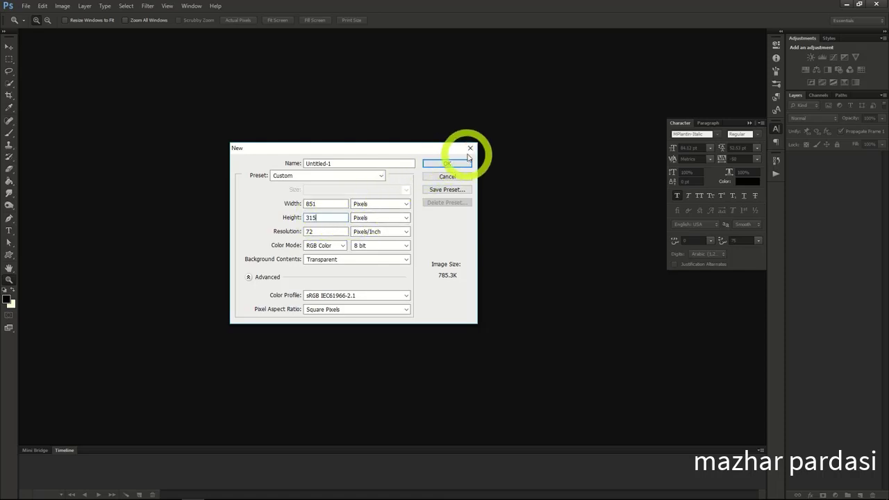
left_click(458, 167)
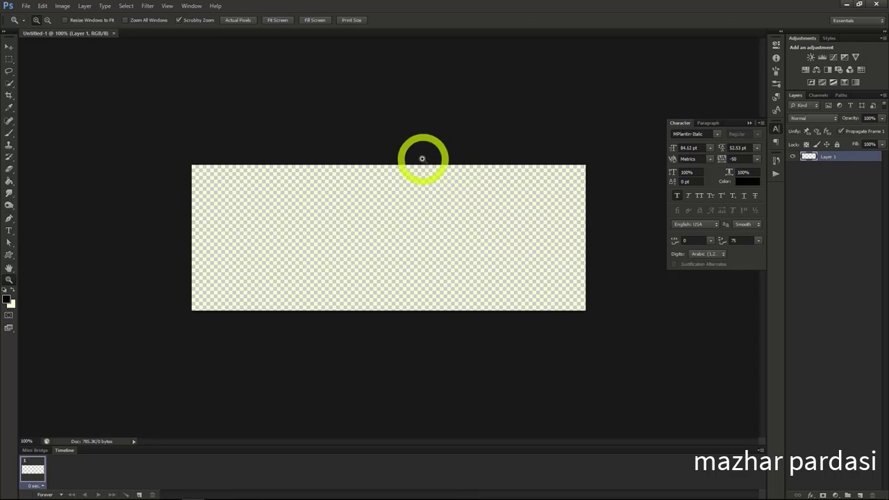
Open the science laboratory room PNG from the Photoshop Project 4 folder.
left_click(25, 6)
left_click(31, 26)
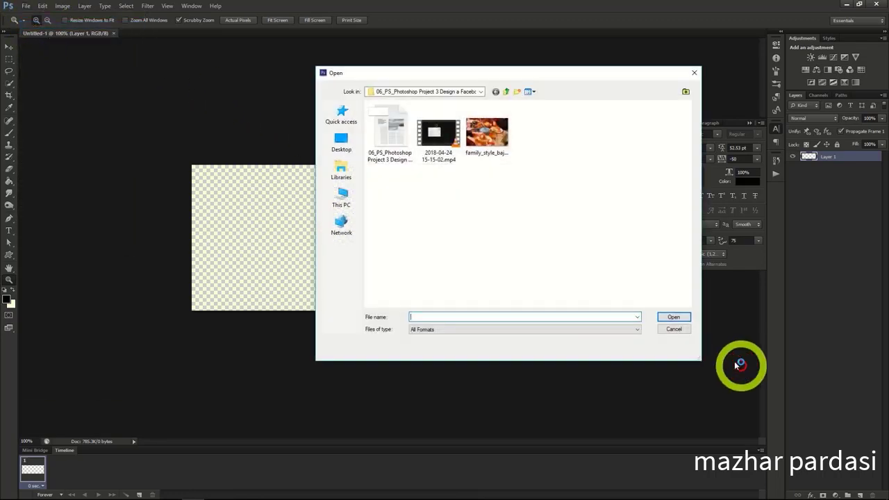
left_click(506, 91)
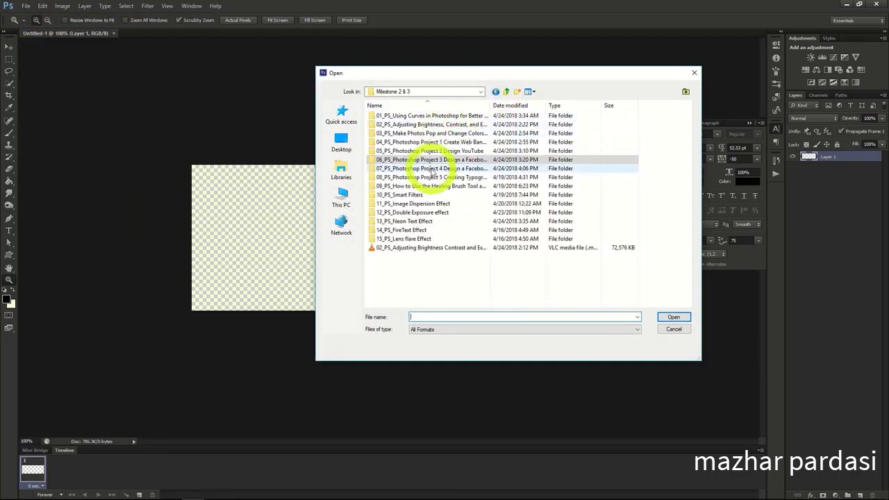
double_click(432, 169)
left_click(532, 143)
double_click(532, 143)
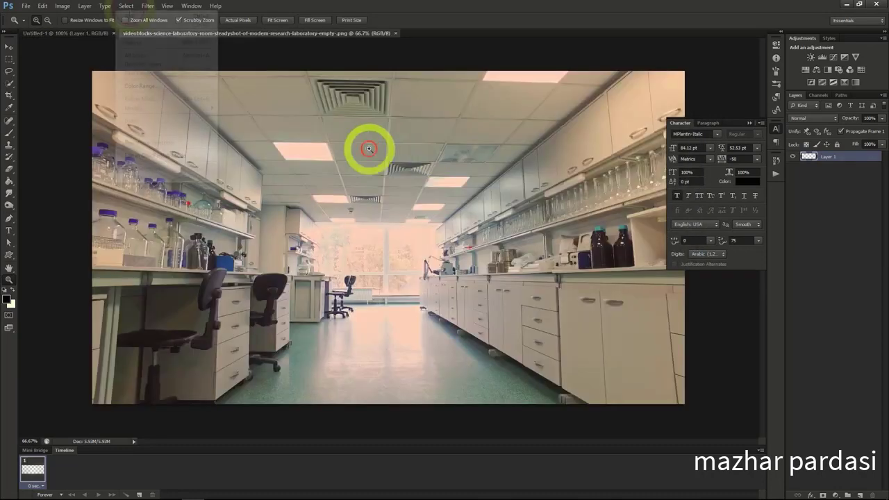
Copy the entire laboratory photo and paste it into the Untitled-1 document.
left_click(126, 6)
left_click(136, 15)
left_click(42, 6)
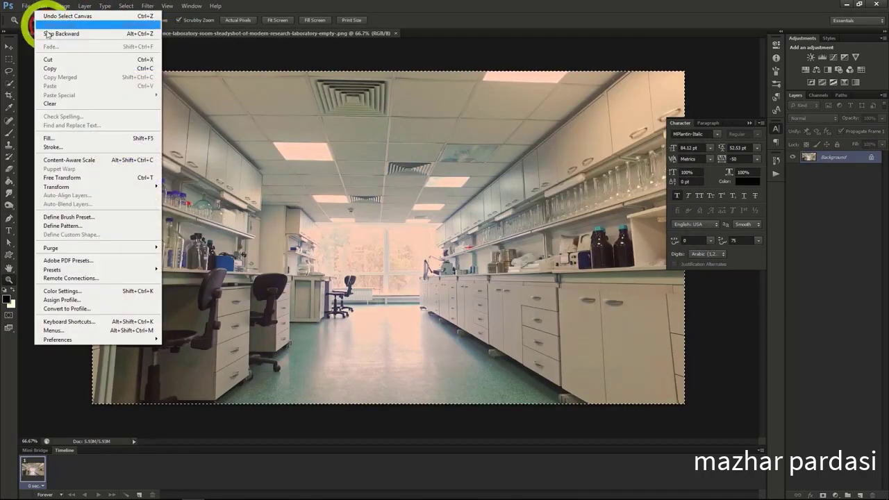
left_click(56, 68)
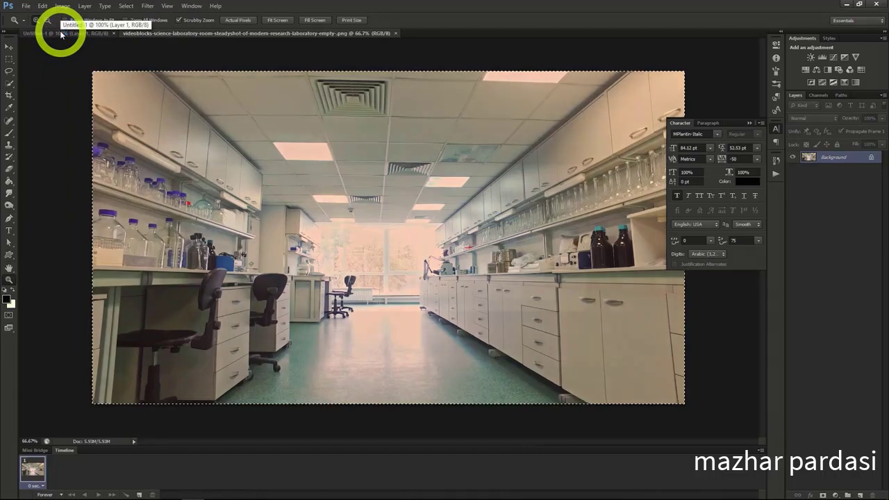
left_click(60, 33)
key("ctrl+v")
Reposition the laboratory photo so the glass bottles and desk chairs fill the banner.
left_click(9, 47)
mouse_move(372, 242)
left_mouse_down()
mouse_move(339, 210)
mouse_move(363, 239)
mouse_move(391, 248)
mouse_move(382, 241)
left_mouse_up()
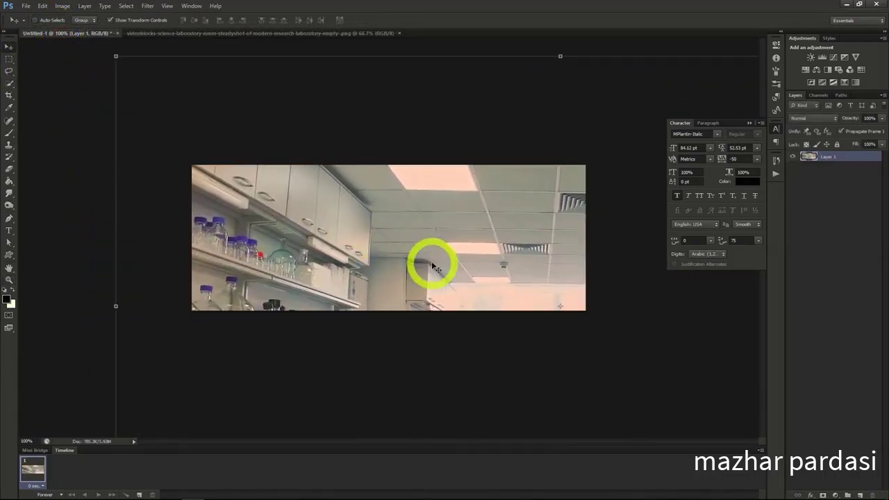
left_click_drag(440, 248, 456, 239)
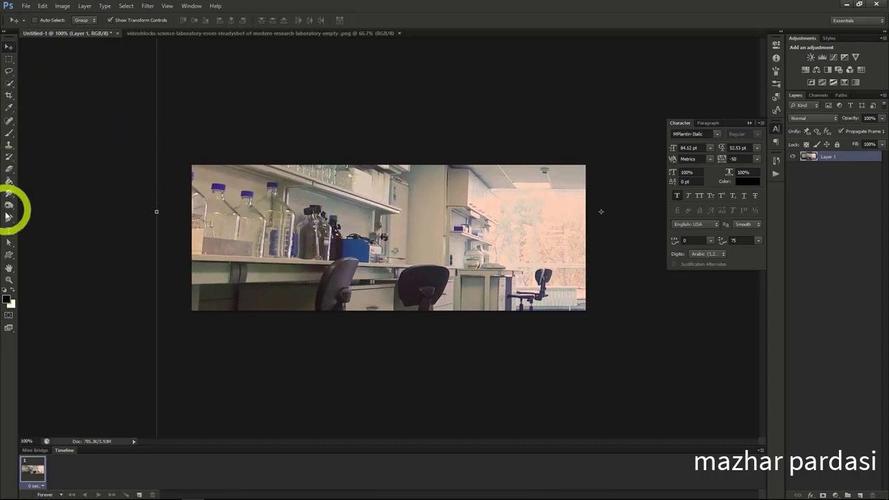
Add the text "Lab Crew 76" over the laboratory photo in MPlantin-Italic at 84.12 pt.
left_click(9, 230)
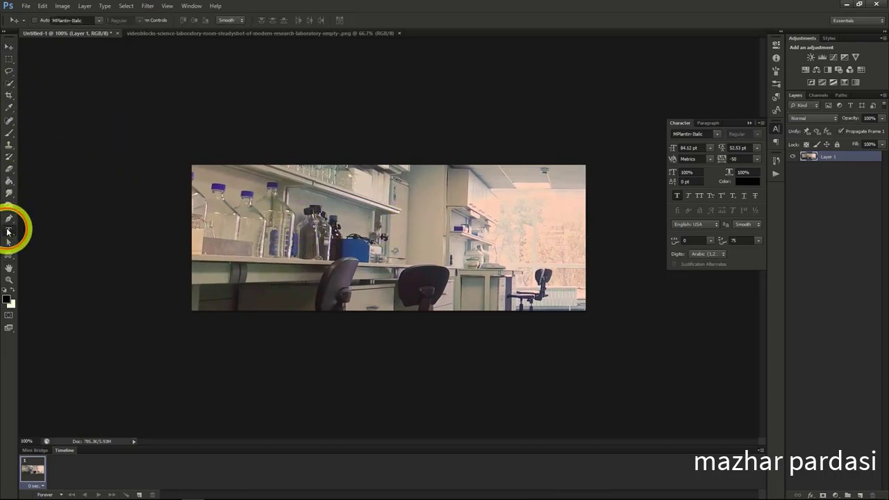
left_click(325, 238)
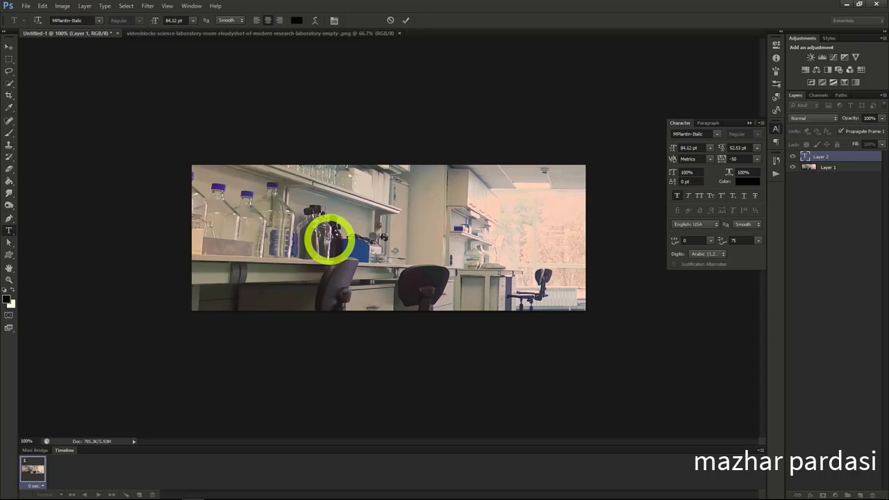
type("Lab")
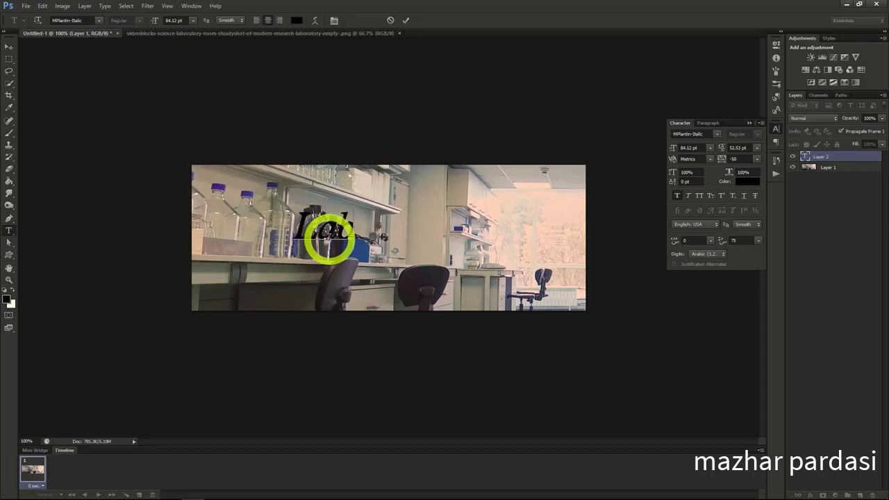
type(" Crew 76")
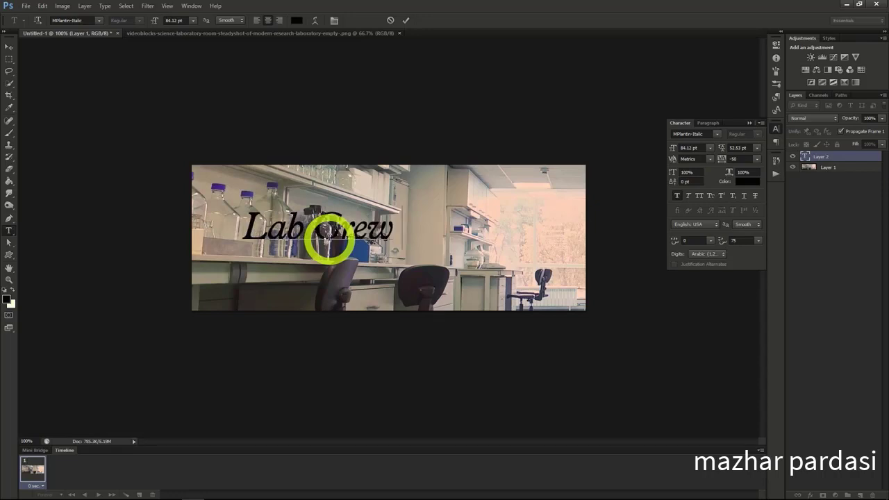
left_click(9, 45)
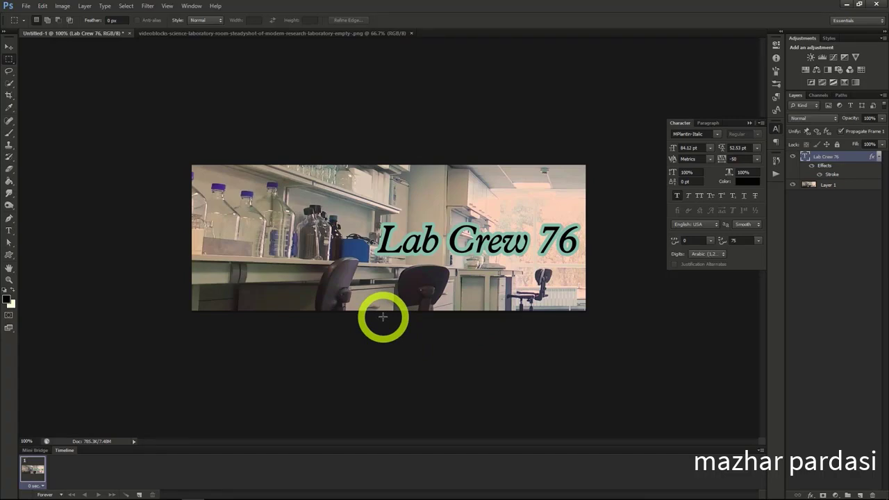
Save the Lab Crew 76 banner as a Photoshop file with Maximize Compatibility on.
left_click(26, 7)
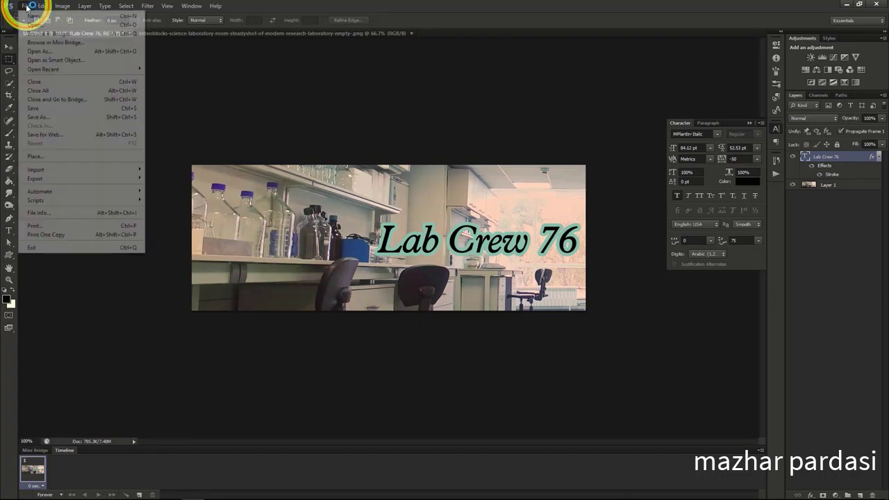
left_click(39, 116)
key("Return")
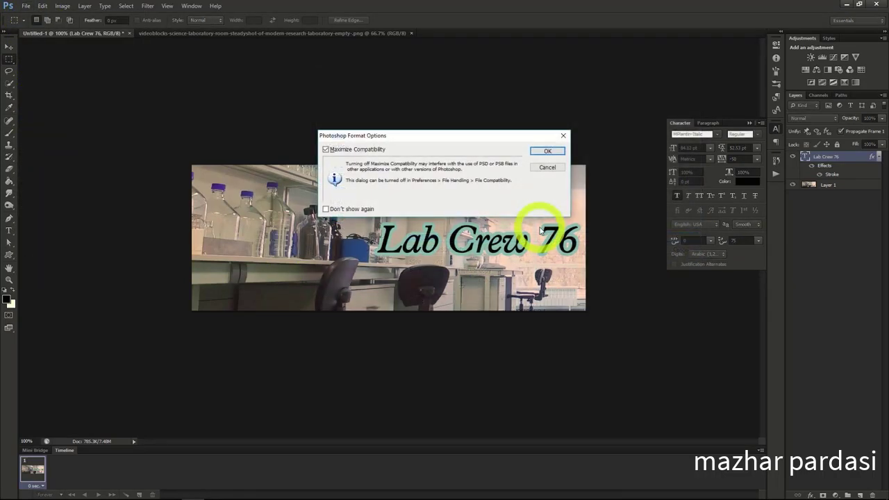
left_click(548, 152)
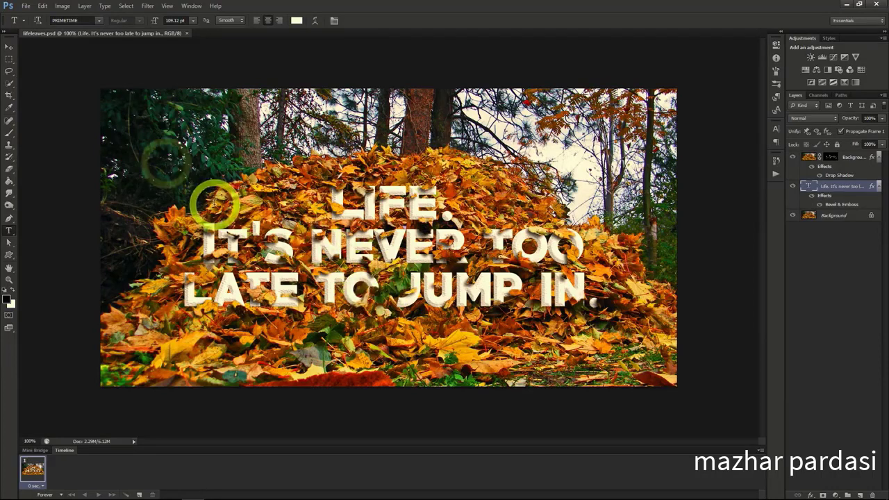
Open the lifeleaves.png photo of the leaf pile.
left_click(25, 5)
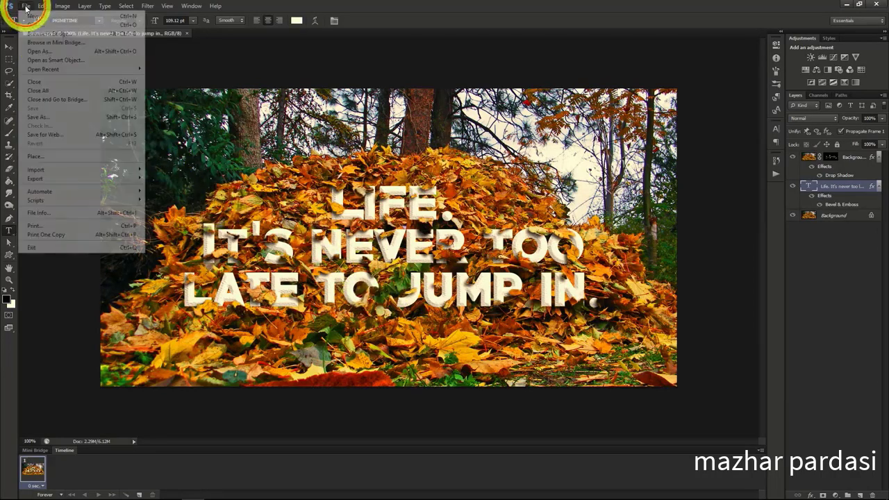
left_click(35, 27)
double_click(477, 137)
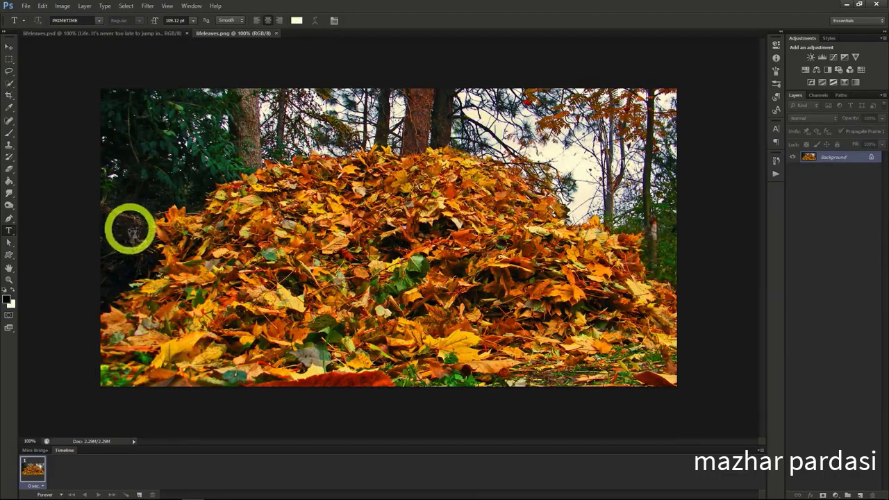
Add PRIMETIME text at 109.12 pt over the leaves, reading "Life.", "It's never too late" and "to jump in." on three lines.
left_click(423, 185)
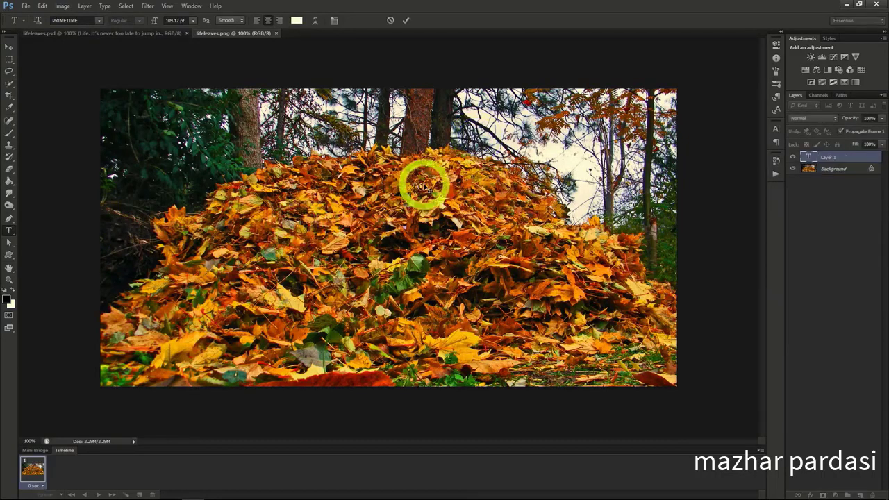
type("LIFE")
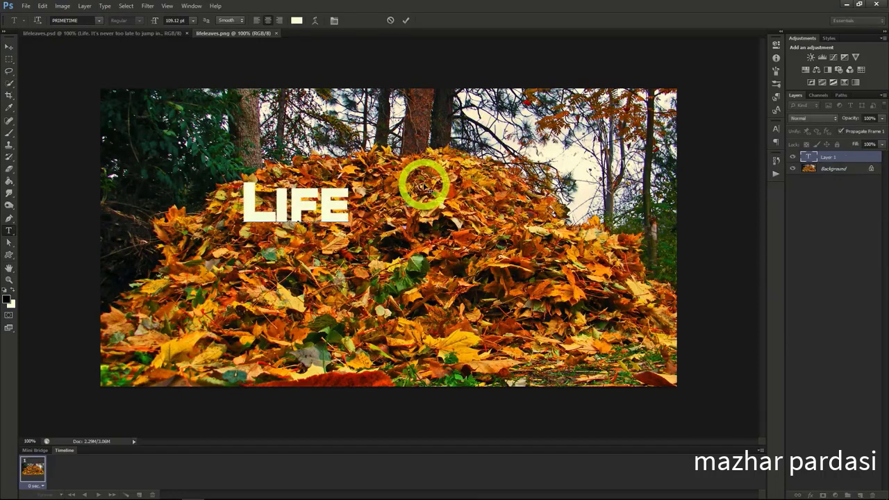
type(".")
key("Return")
type("IT'S NEVER")
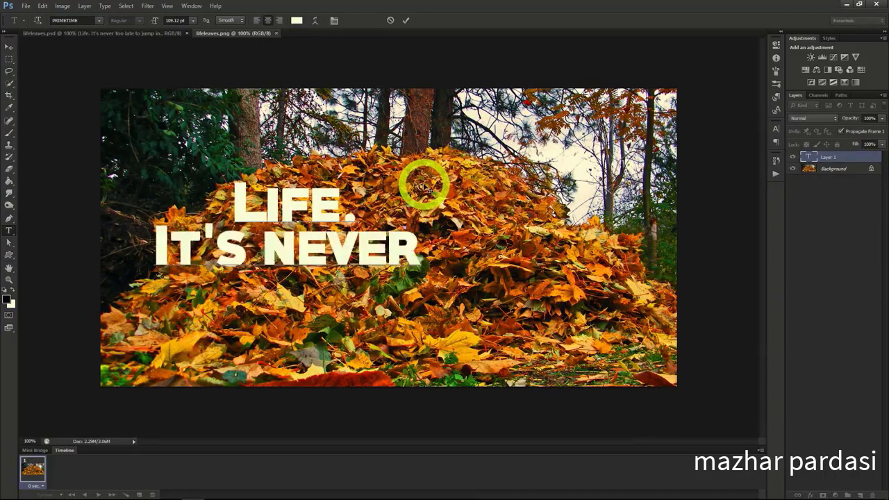
type(" TOO LATE")
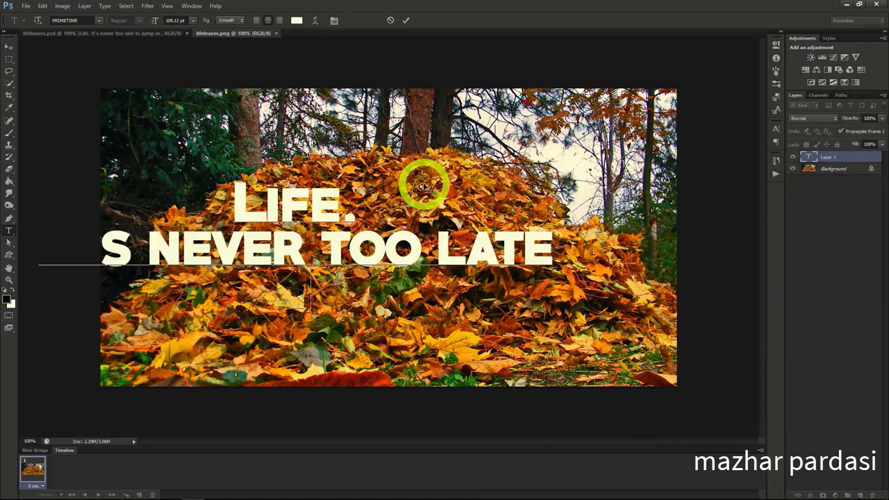
key("Return")
type("TO JUMP IN.")
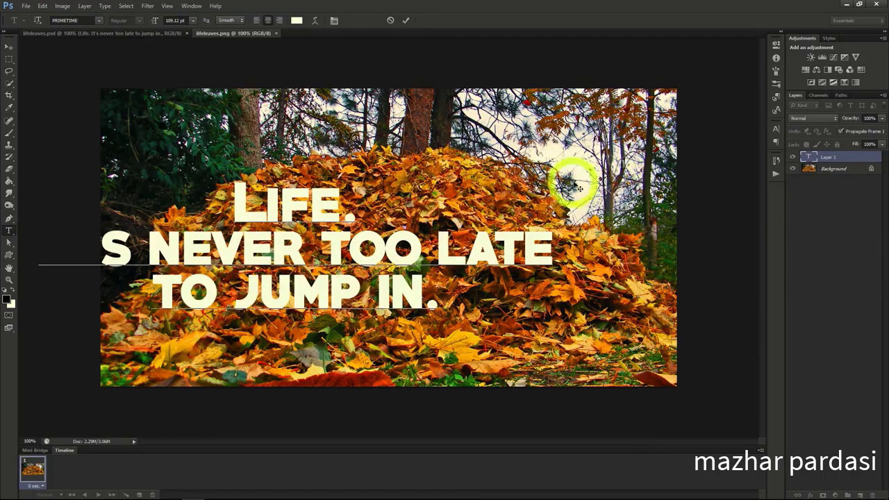
Center the text over the leaf pile and rebreak its lines as "It's never too" and "late to jump in.".
left_click_drag(570, 184, 684, 195)
left_click_drag(576, 178, 548, 180)
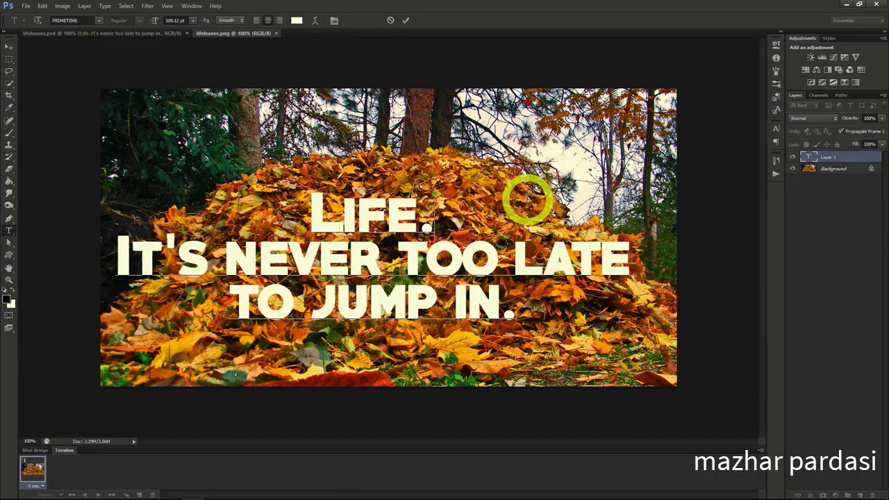
left_click(503, 254)
key("Return")
left_click(456, 298)
key("Delete")
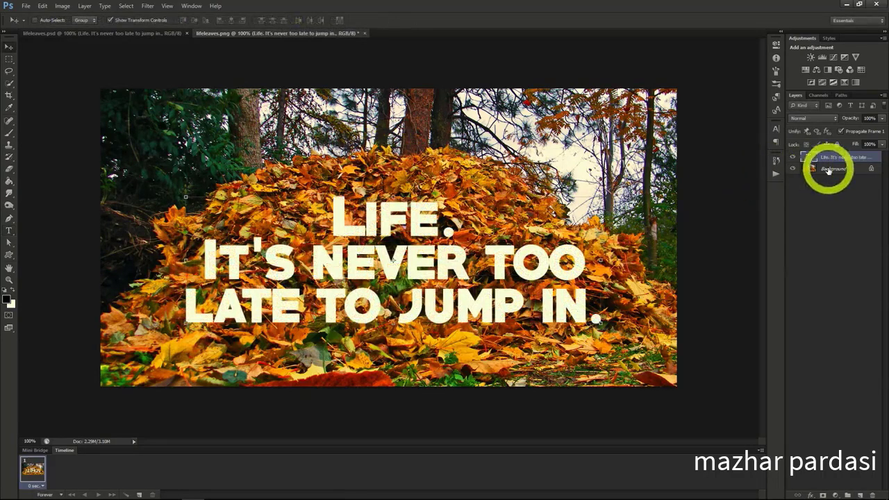
Duplicate the Background layer as Background copy, place it above the text, and lower its opacity to 45%.
left_click(829, 171)
right_click(830, 171)
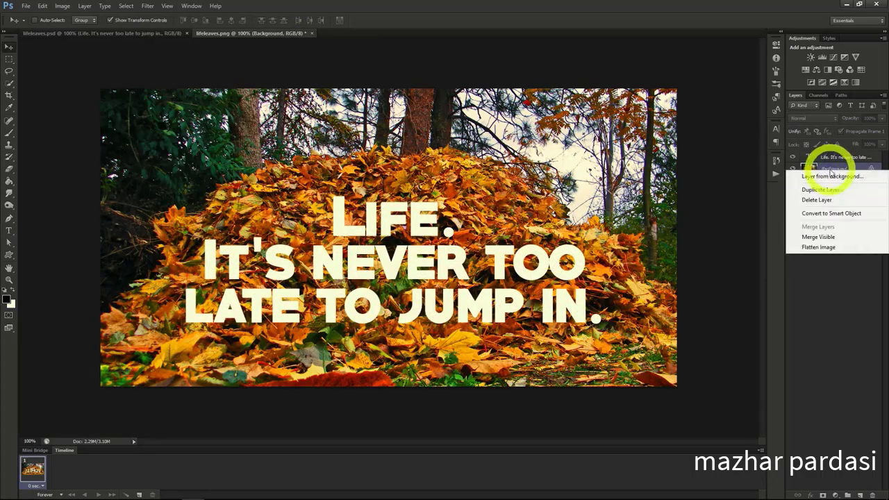
left_click(822, 192)
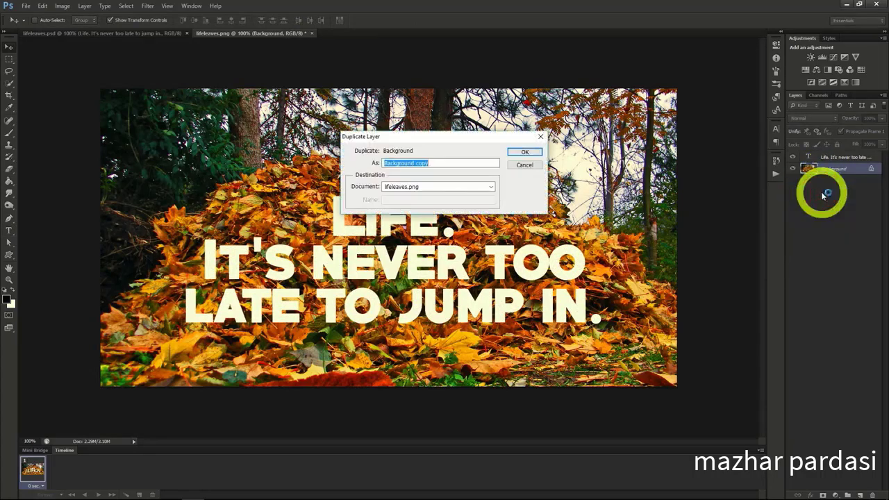
left_click(519, 151)
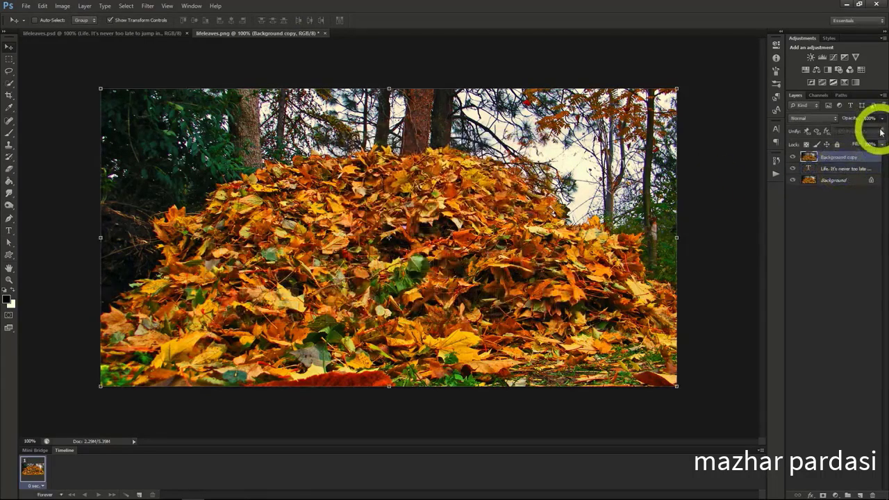
left_click_drag(880, 132, 854, 130)
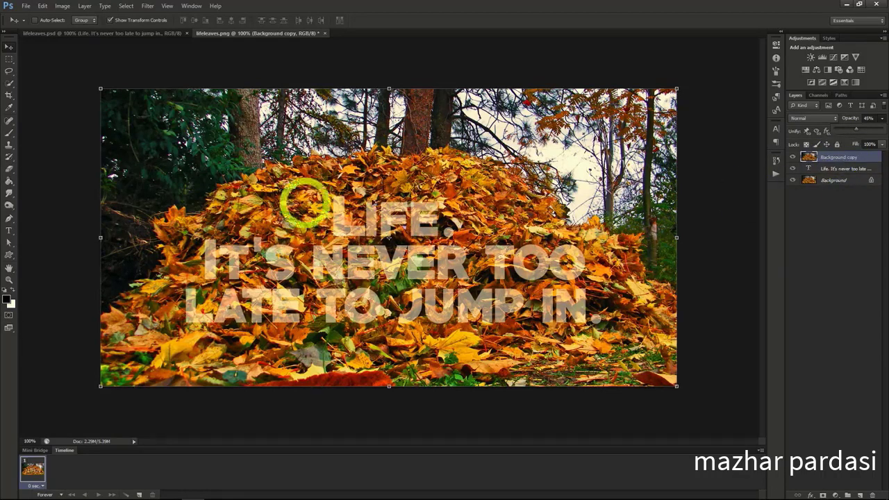
Quick-select the leaves overlapping the letters on Background copy and turn the selection into a layer mask.
left_click(9, 83)
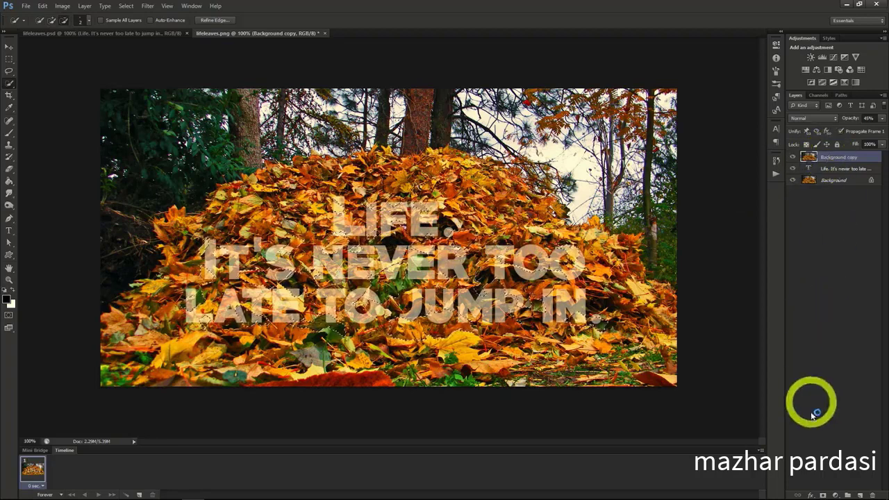
left_click(822, 494)
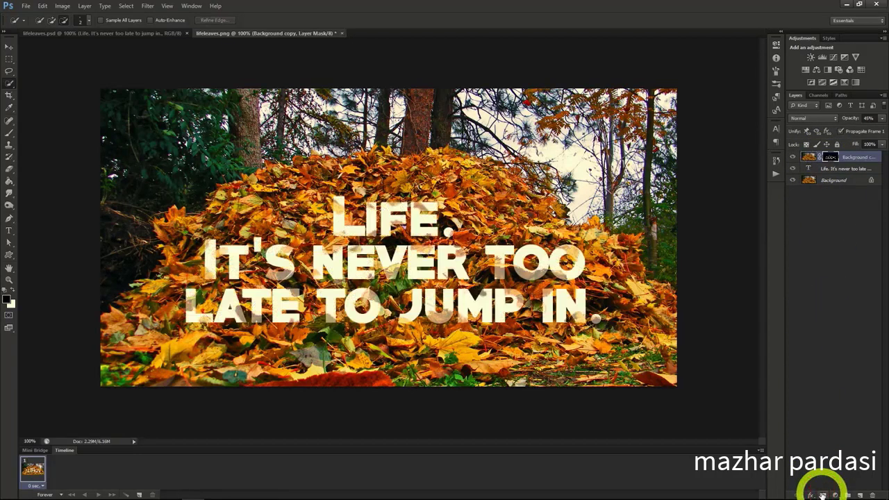
Raise the Background copy layer's opacity to 100% and give the layer a drop shadow with default settings.
left_click(883, 119)
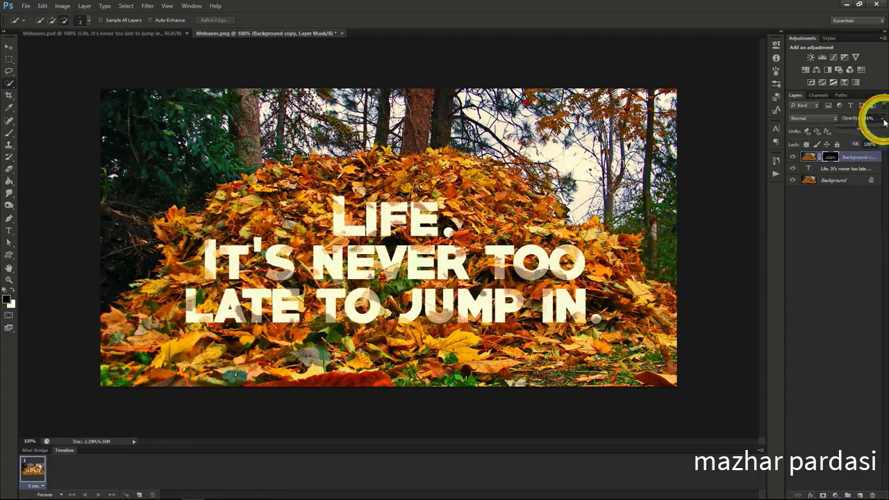
left_click_drag(865, 130, 881, 131)
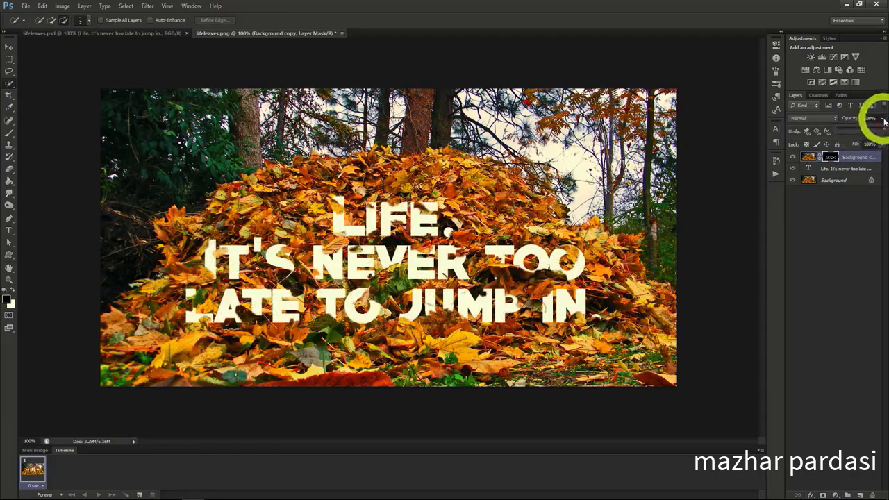
left_click(884, 121)
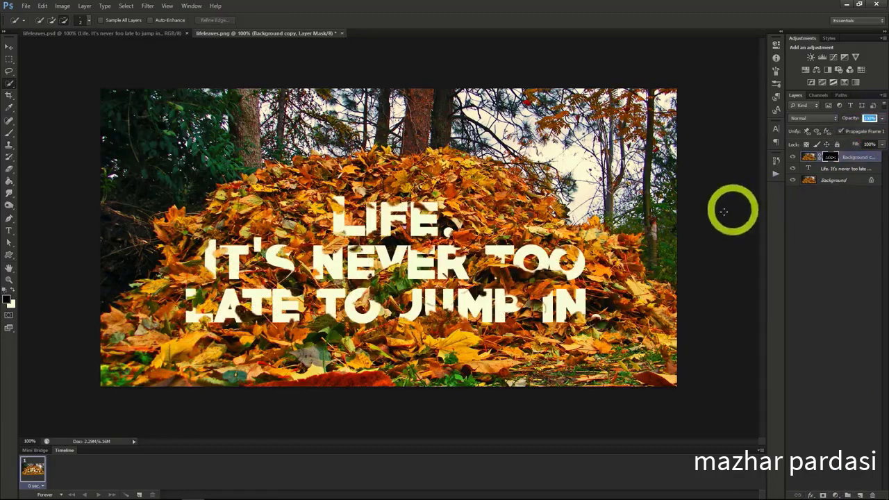
right_click(840, 159)
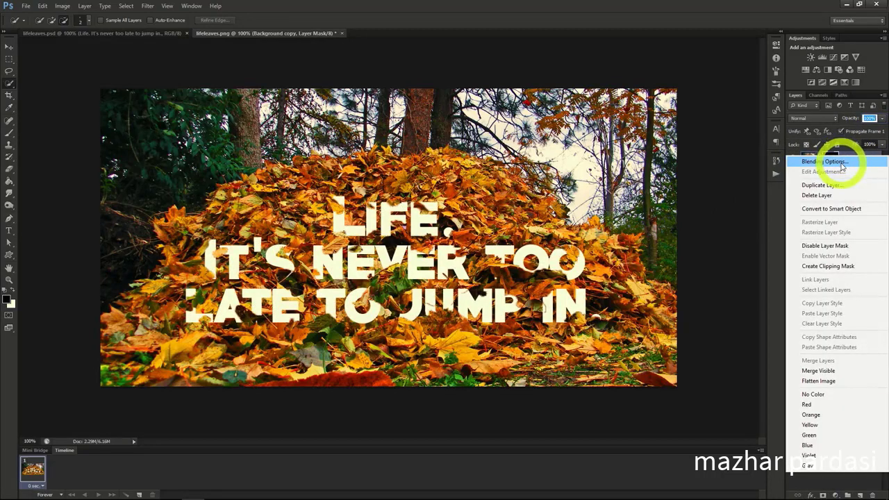
left_click(841, 164)
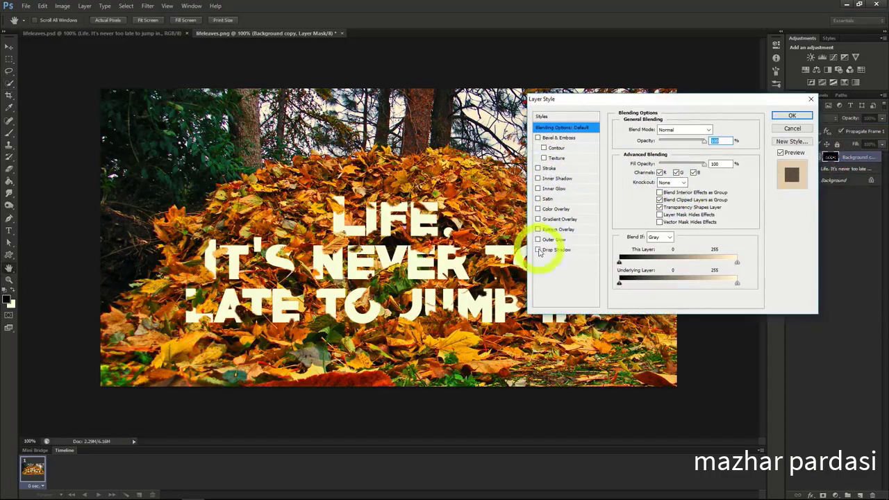
left_click(538, 249)
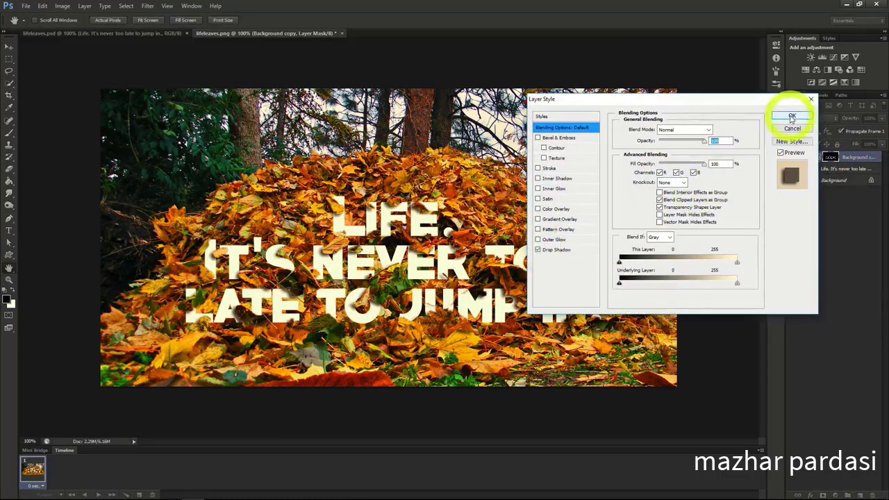
left_click(790, 118)
Apply a Pattern Overlay to the text layer using the grey-brown textured pattern at about 20% opacity.
left_click(835, 186)
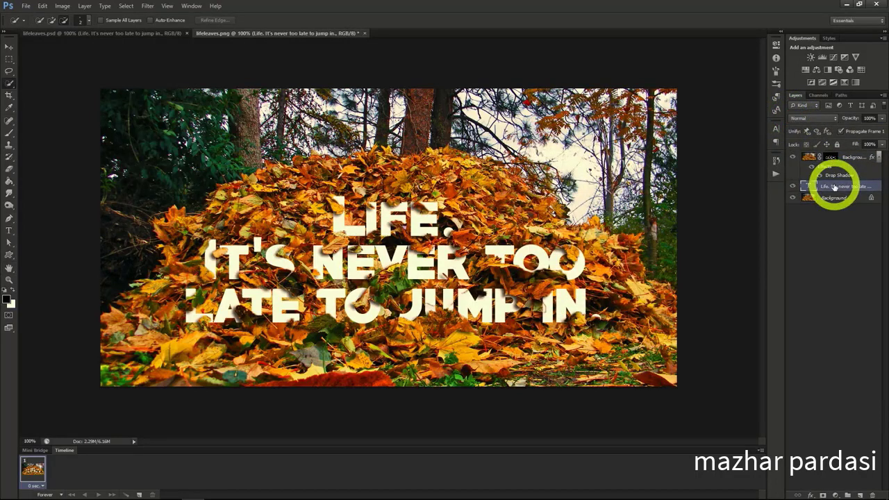
right_click(835, 187)
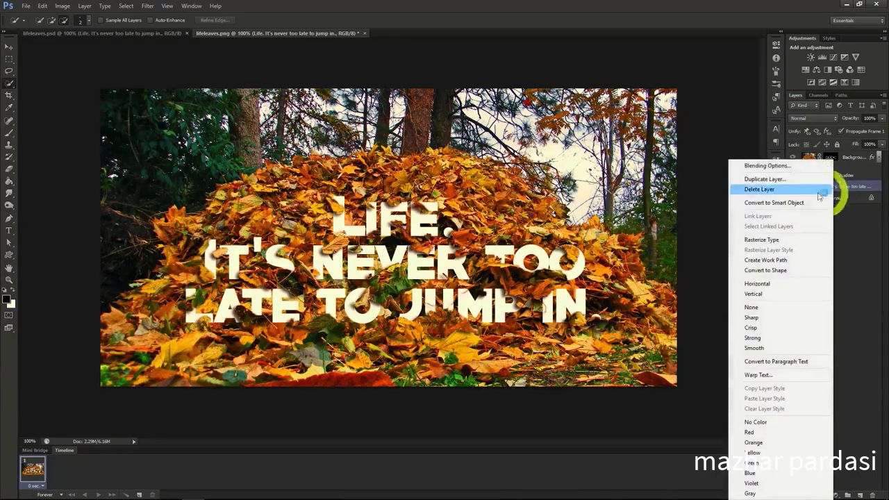
left_click(776, 170)
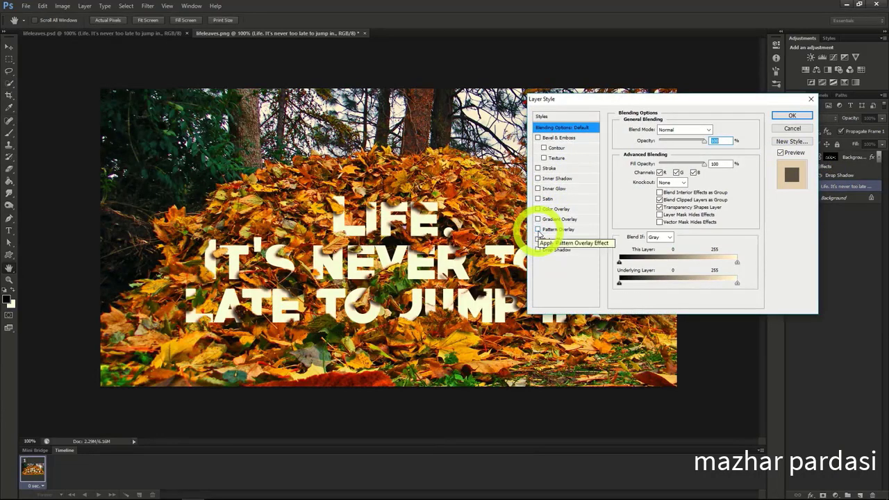
left_click(538, 230)
left_click(557, 230)
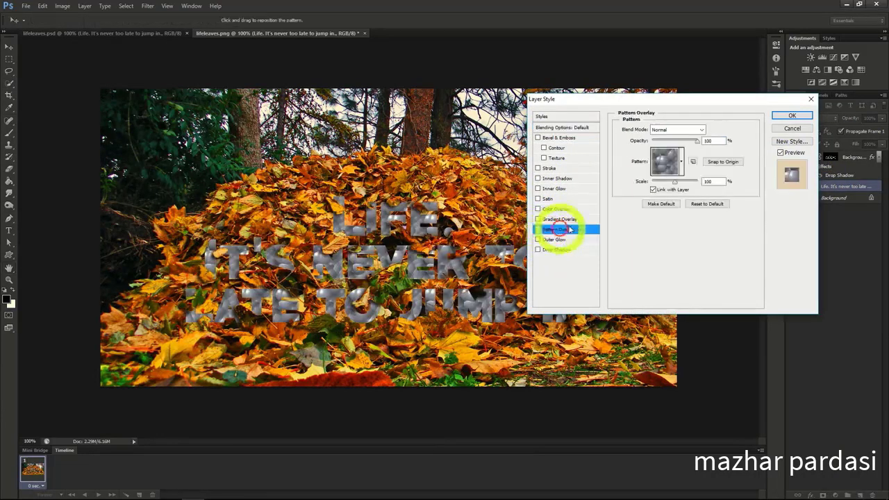
left_click(681, 162)
left_click(665, 189)
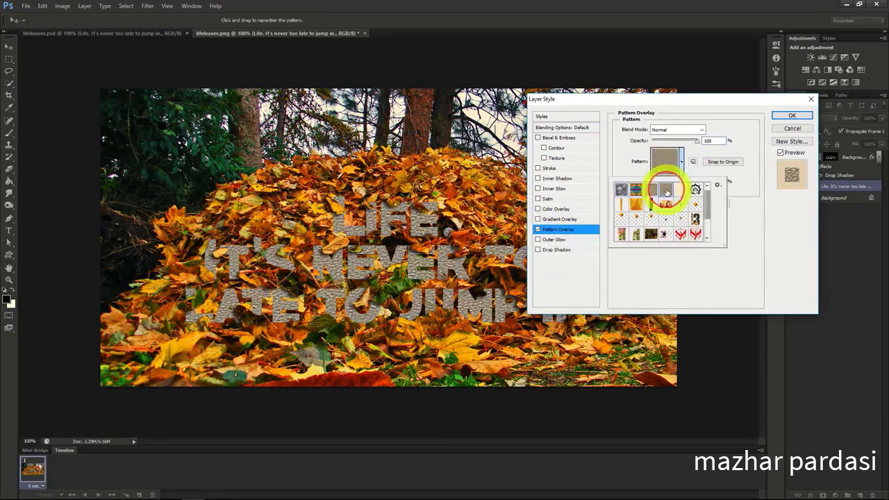
left_click(680, 189)
left_click(674, 168)
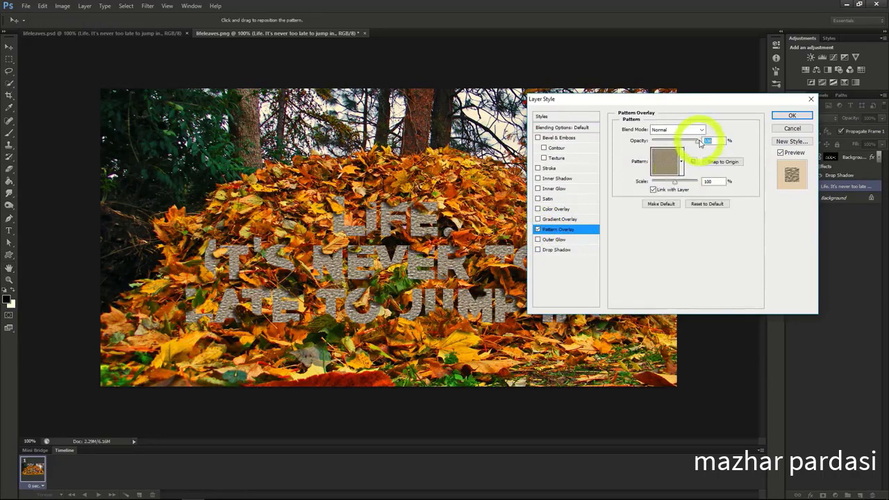
left_click_drag(697, 141, 659, 143)
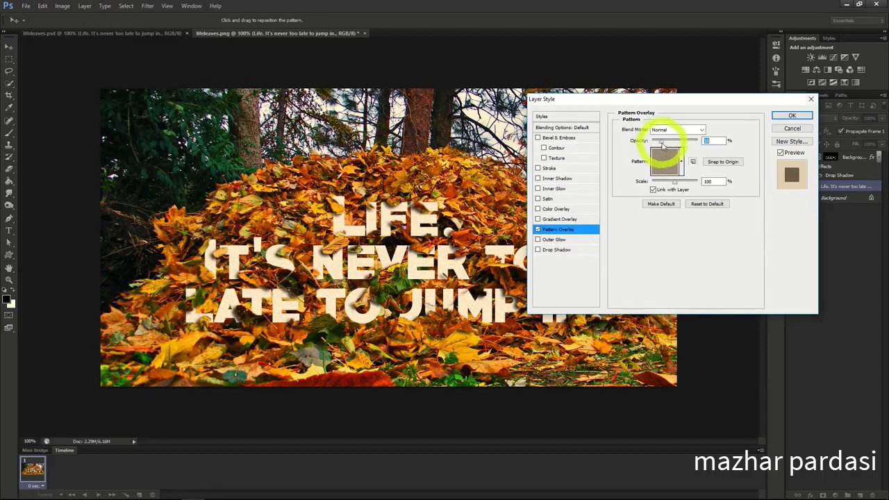
left_click(784, 115)
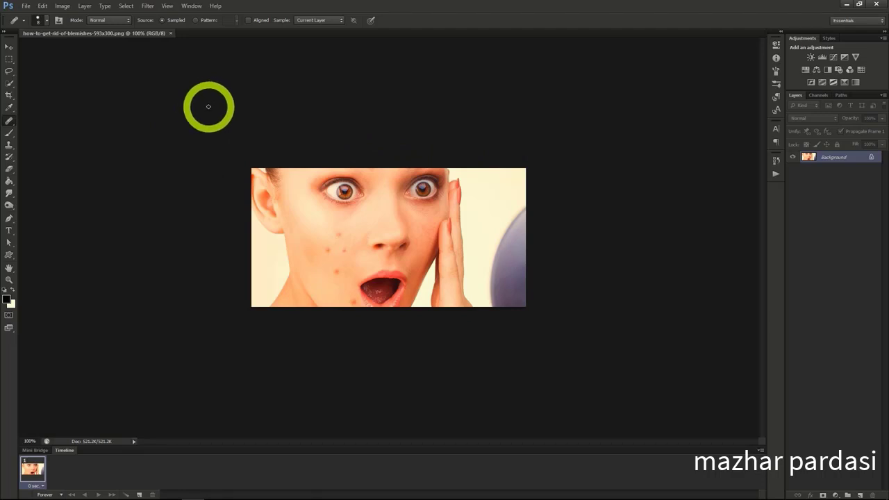
Heal the upper-cheek blemishes with the Healing Brush, using clean skin nearby as the sampled source.
left_click(9, 109)
left_click(9, 121)
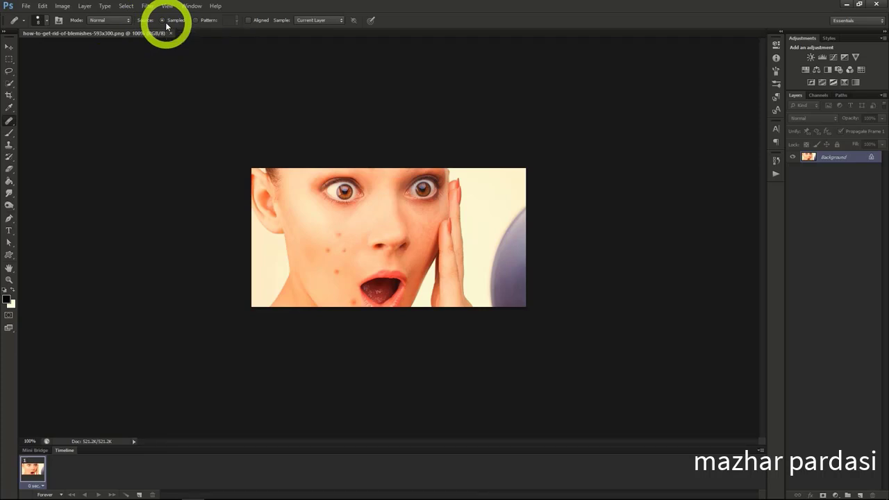
left_click(347, 229)
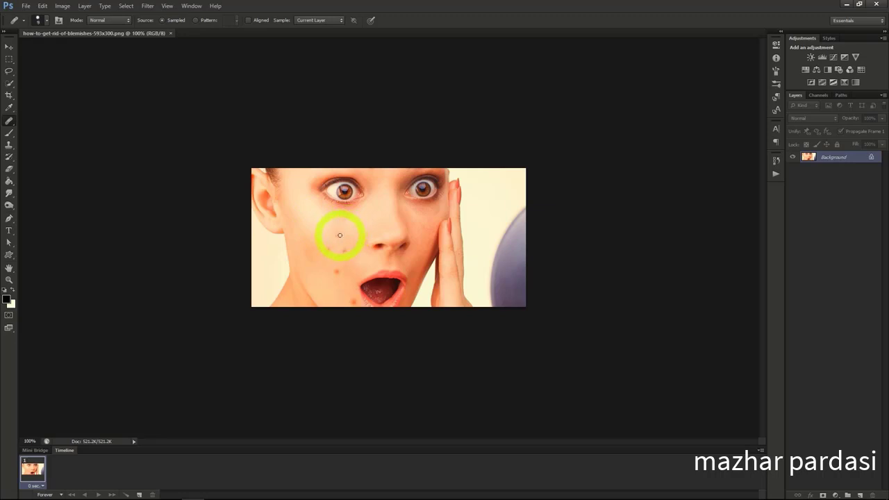
left_click(339, 234)
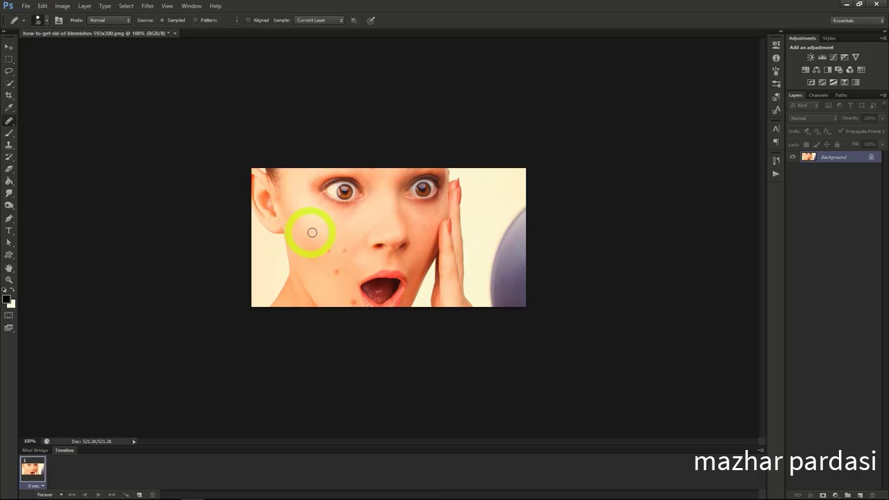
left_click(341, 251)
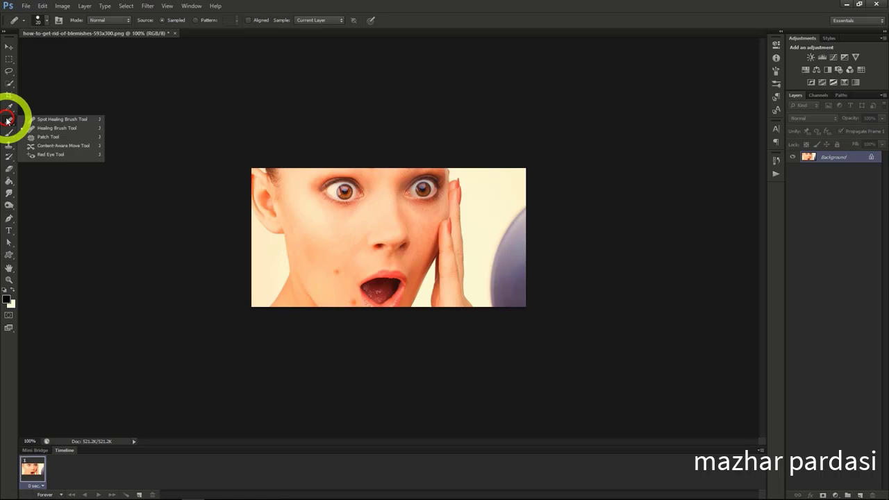
Remove the blemish beside the mouth using the Spot Healing Brush with the Proximity Match type.
left_click(45, 119)
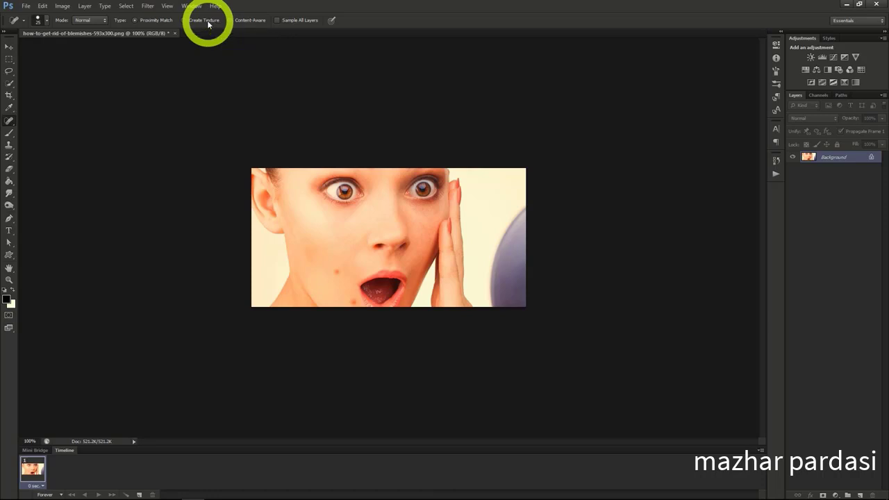
left_click(247, 22)
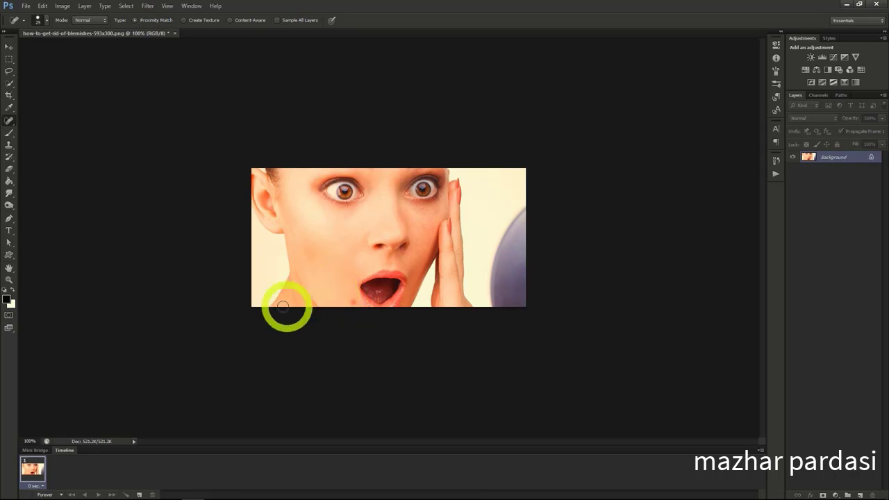
left_click(341, 288)
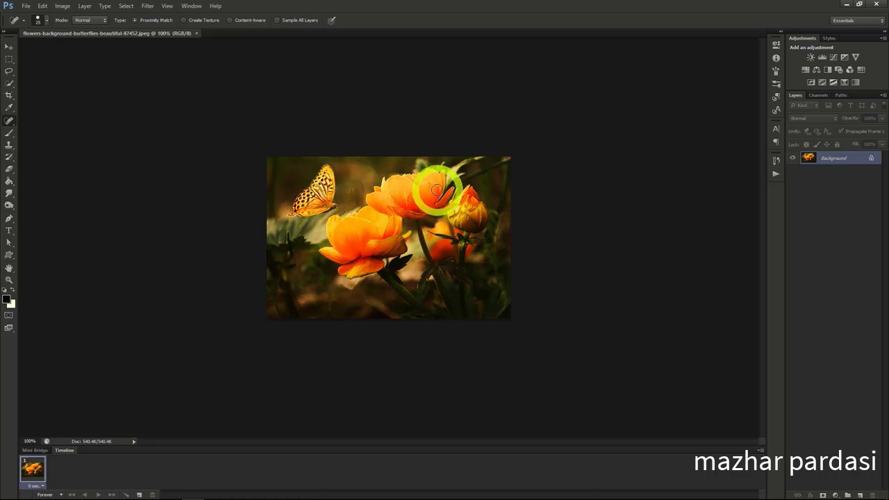
Convert the Background layer of the butterfly and flowers photo to a smart object.
left_click_drag(436, 190, 440, 188)
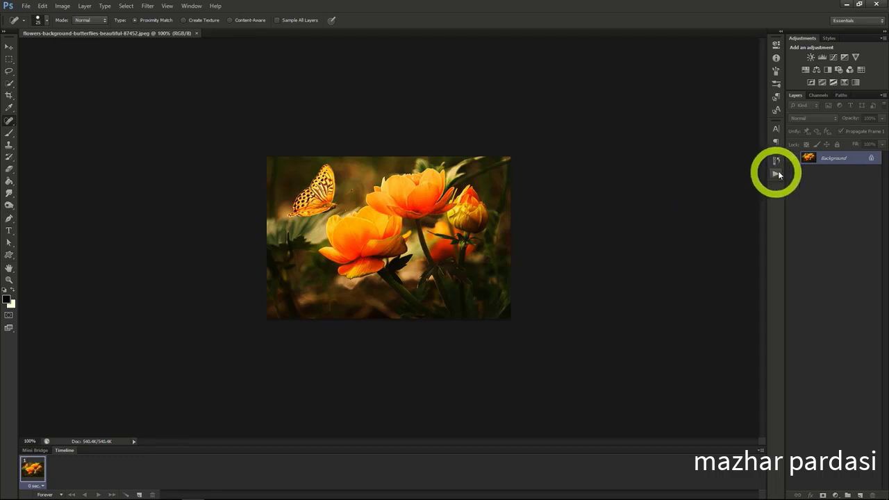
right_click(829, 159)
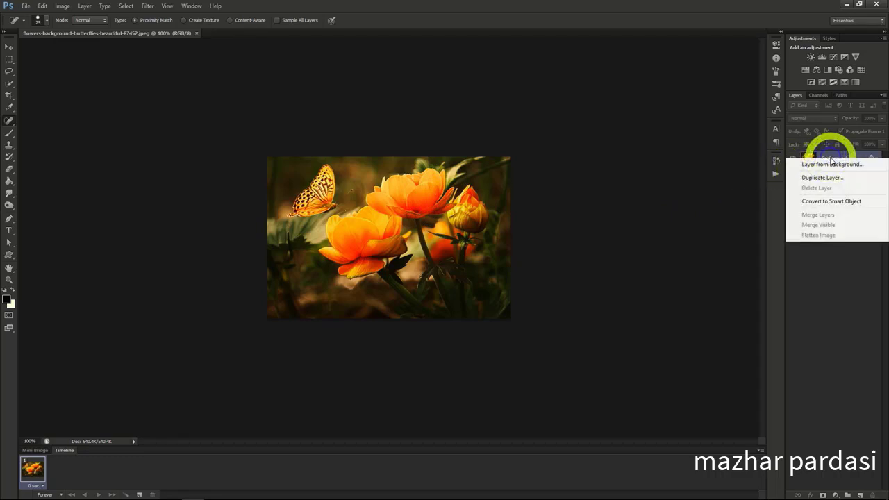
left_click(827, 203)
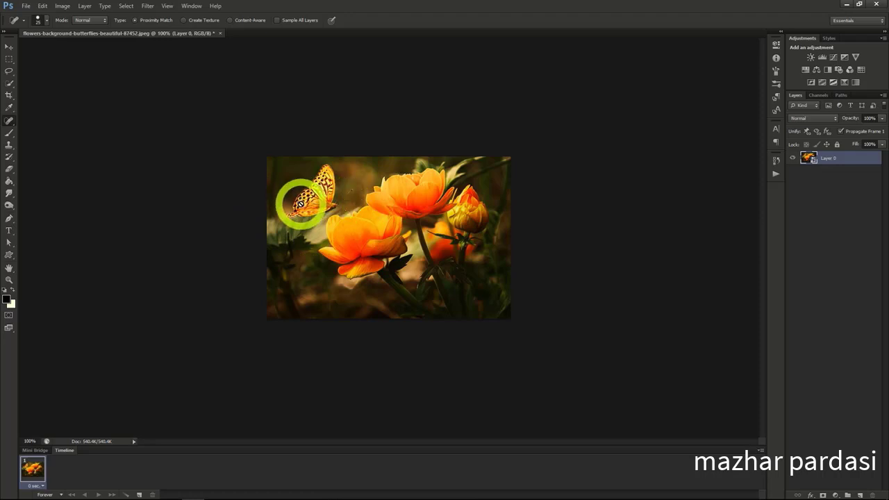
Apply the Stained Glass texture filter to Layer 0 with cell size 2, border thickness 1 and light intensity 2.
left_click(148, 7)
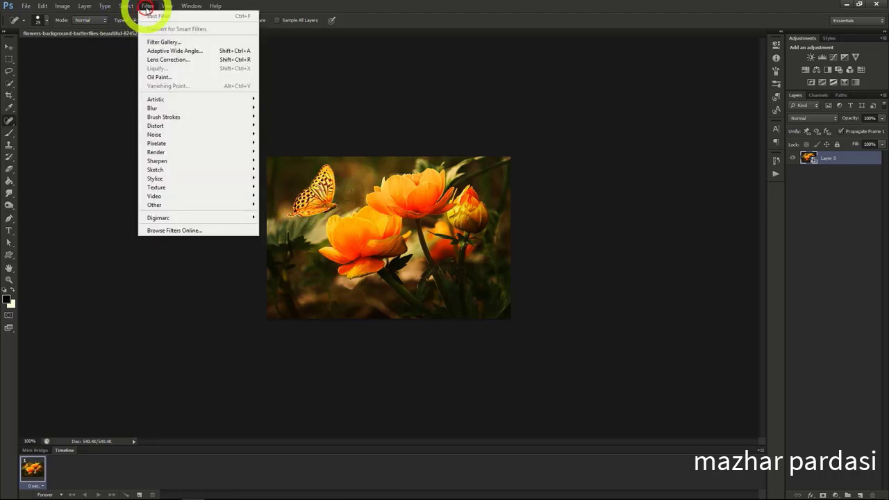
mouse_move(169, 186)
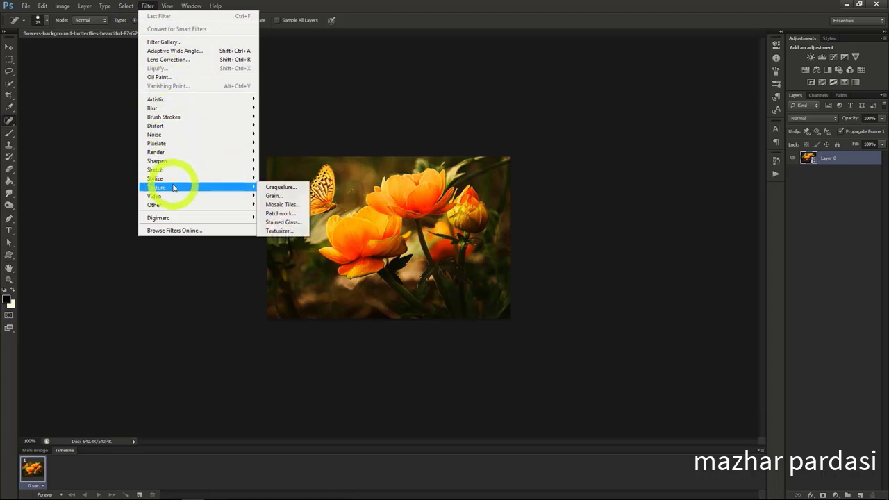
left_click(280, 222)
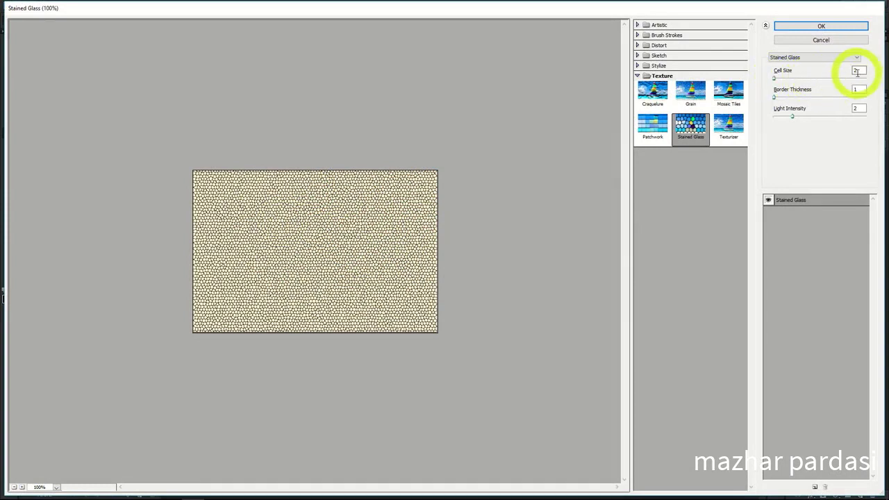
left_click(819, 26)
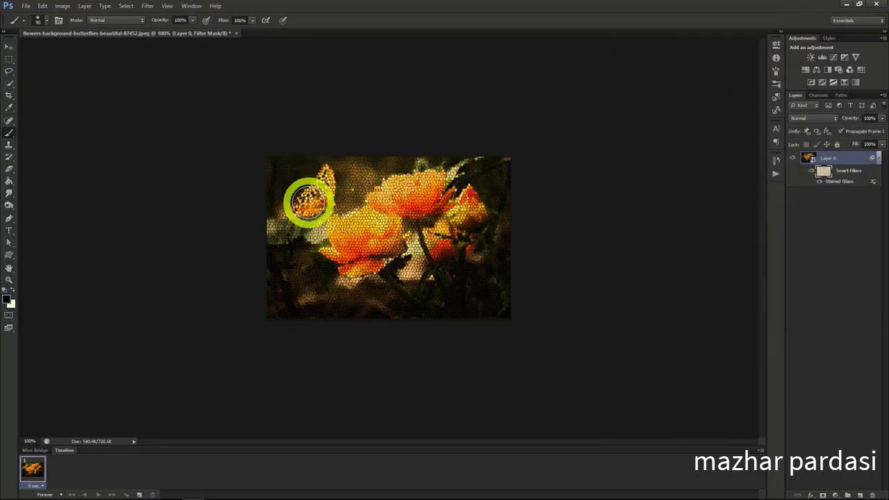
Quick-select the butterfly on Layer 0, fill that area with black on the smart filter mask, and clear the selection.
left_click_drag(308, 202, 316, 202)
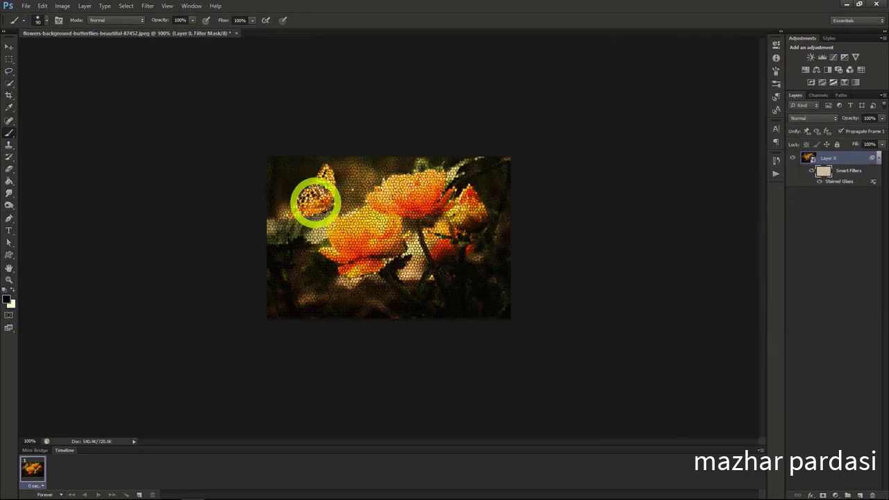
left_click(808, 158)
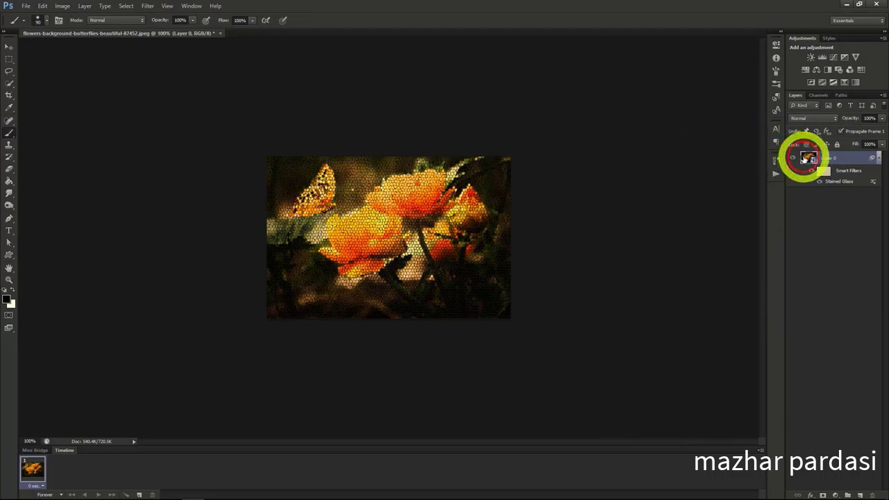
left_click(9, 82)
left_click(317, 195)
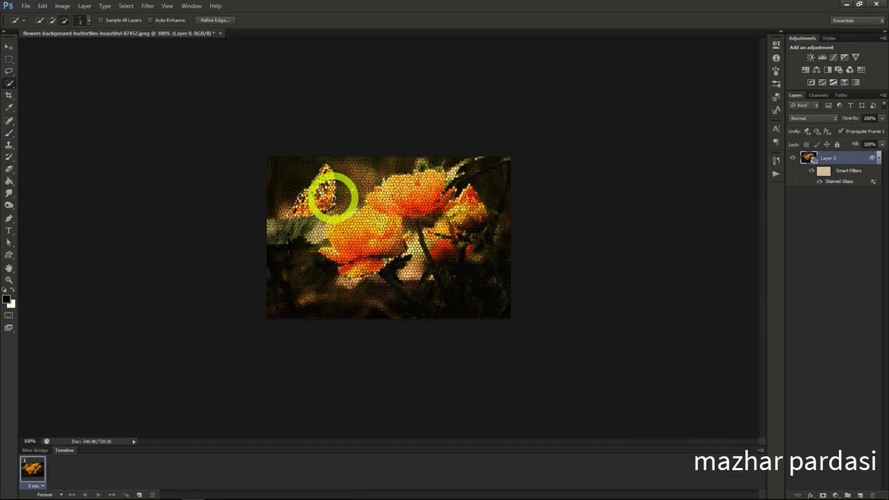
left_click(426, 217)
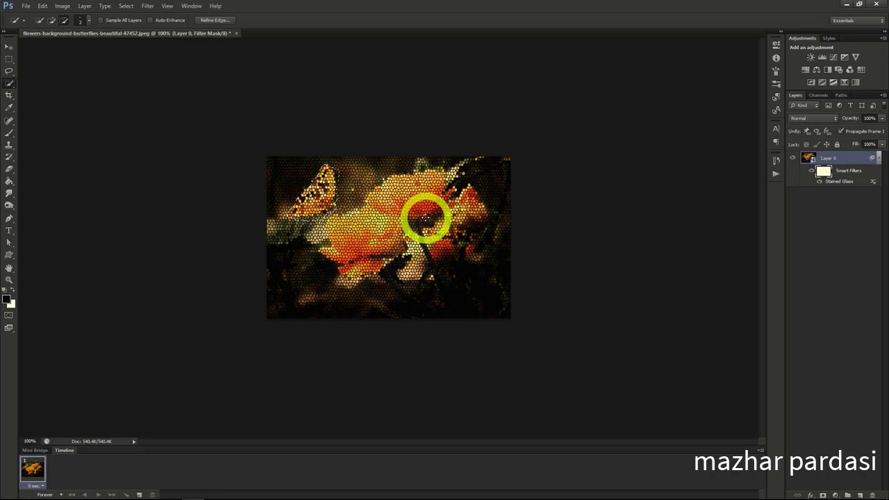
left_click_drag(426, 217, 421, 221)
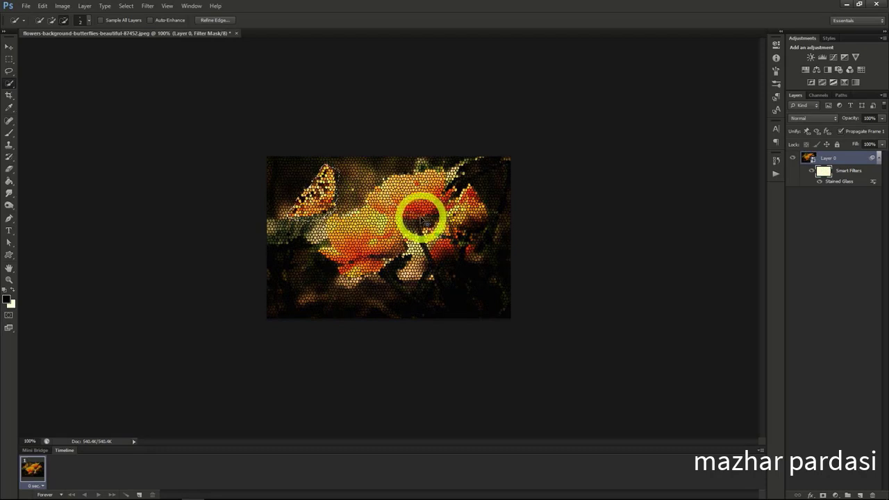
key("alt+BackSpace")
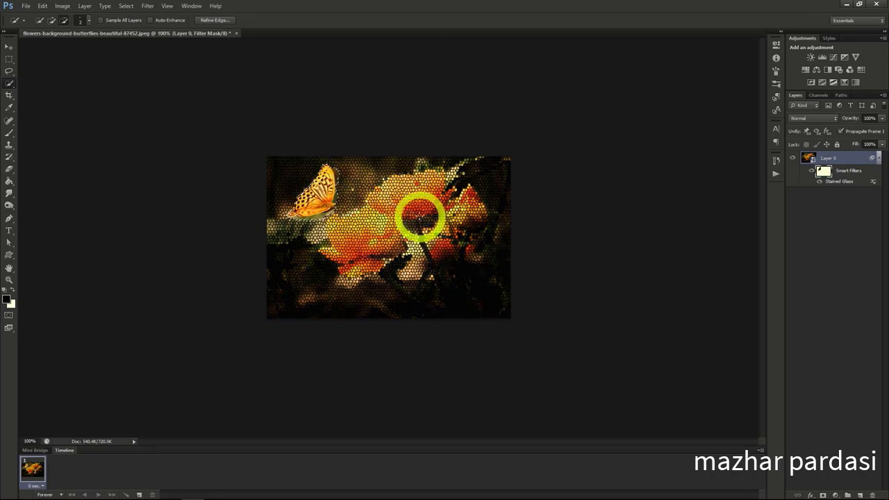
left_click_drag(419, 216, 387, 217)
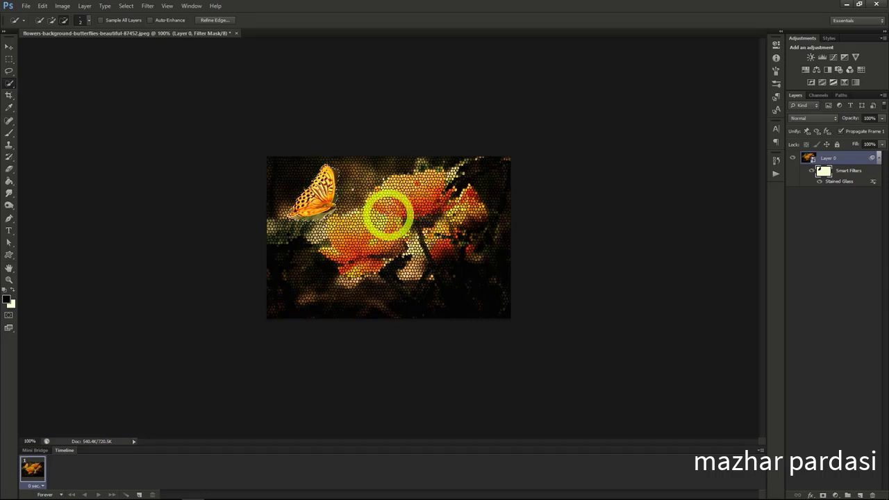
Paint white around the butterfly's edges on the smart filter mask with the Brush tool to restore the stained glass there.
mouse_move(387, 217)
left_mouse_down()
mouse_move(259, 222)
mouse_move(37, 184)
left_mouse_up()
key("b")
key("x")
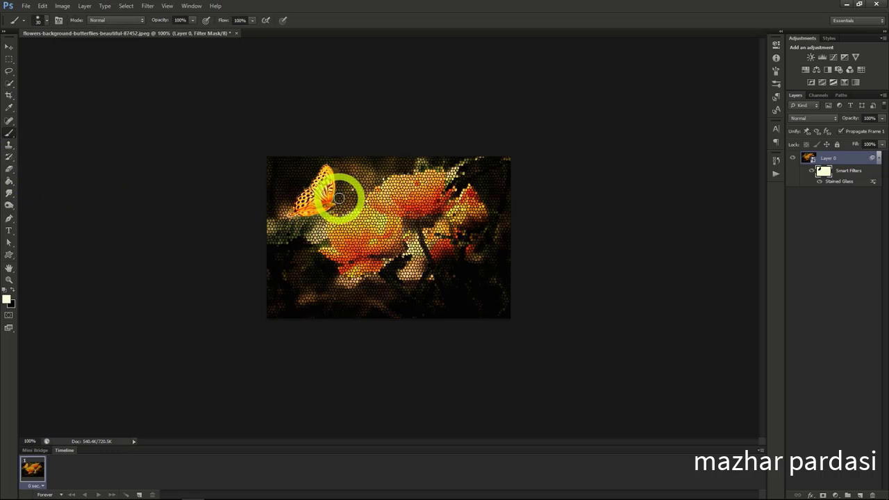
mouse_move(340, 180)
left_mouse_down()
mouse_move(333, 159)
mouse_move(292, 203)
left_mouse_up()
left_click(427, 287)
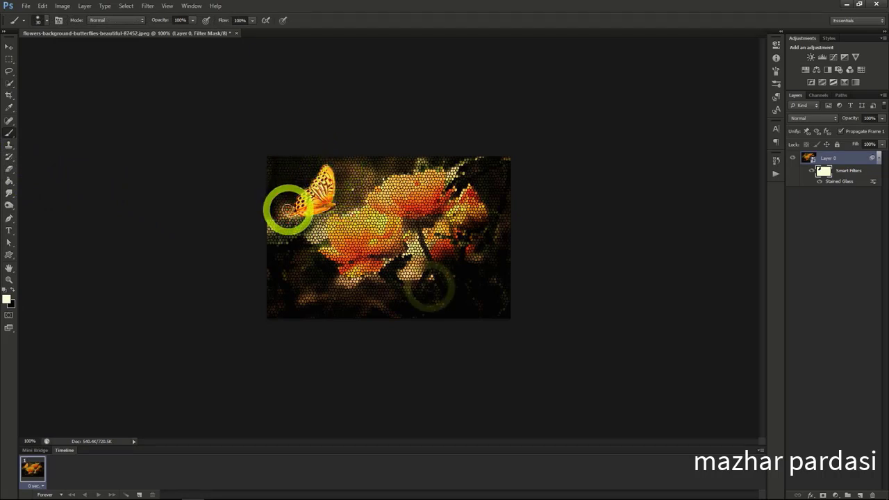
left_click_drag(429, 286, 427, 285)
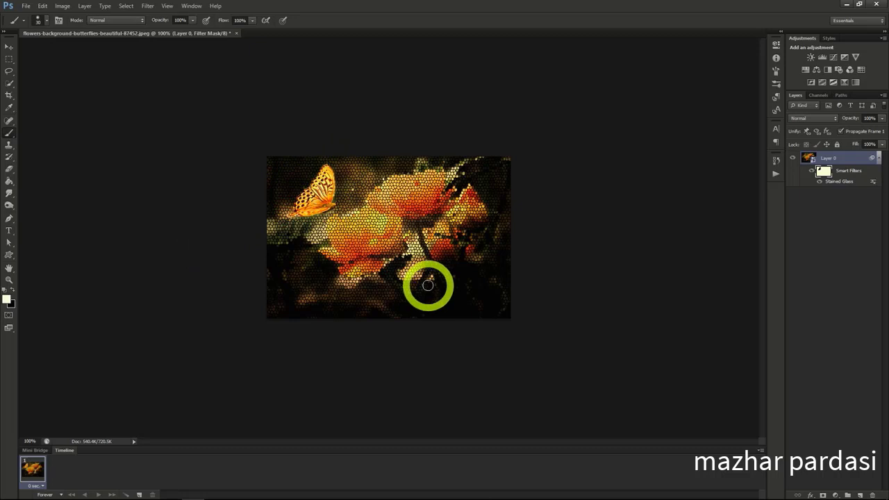
left_click_drag(428, 285, 426, 285)
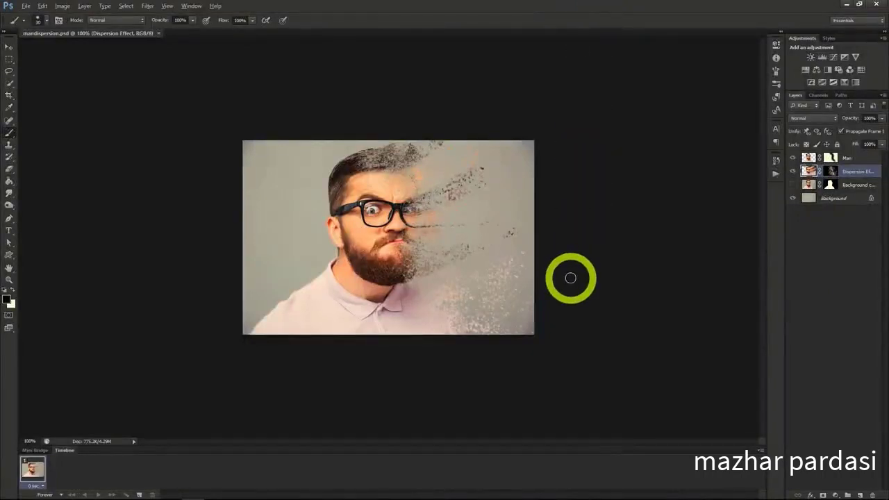
Duplicate the Background layer of the bearded man's photo as Background copy.
scroll(573, 276, "up", 2)
scroll(573, 275, "up", 1)
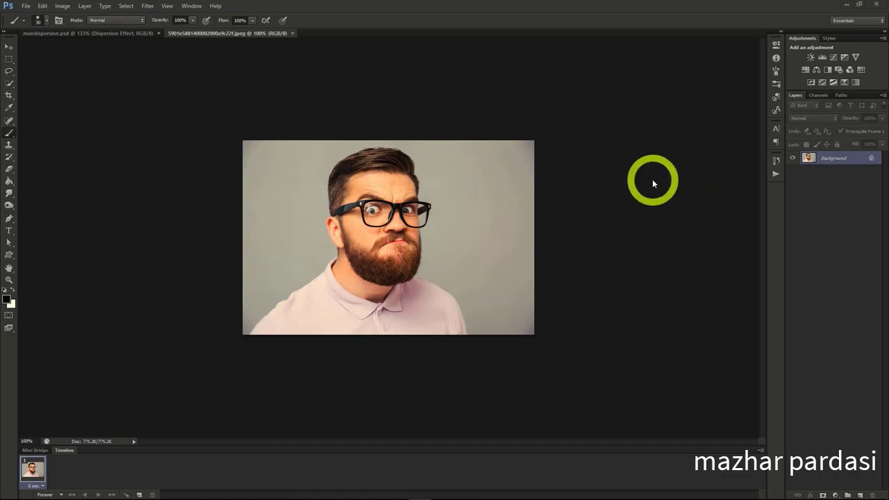
right_click(827, 159)
left_click(821, 177)
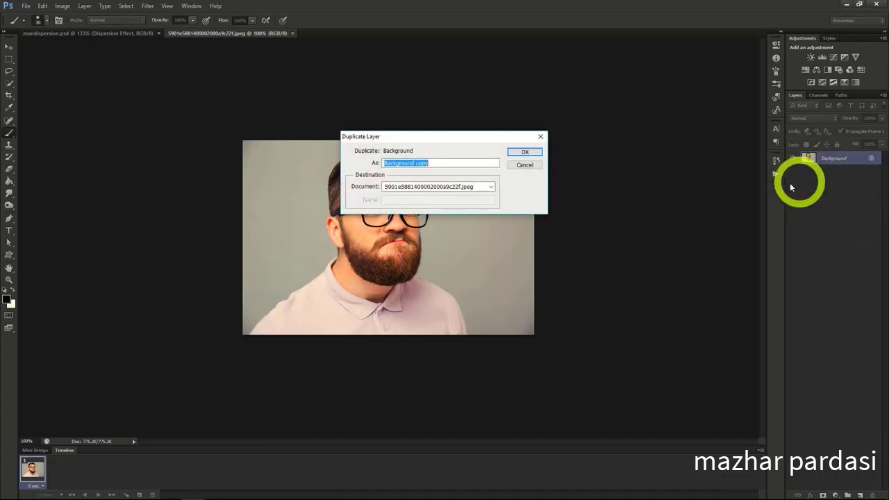
left_click(524, 152)
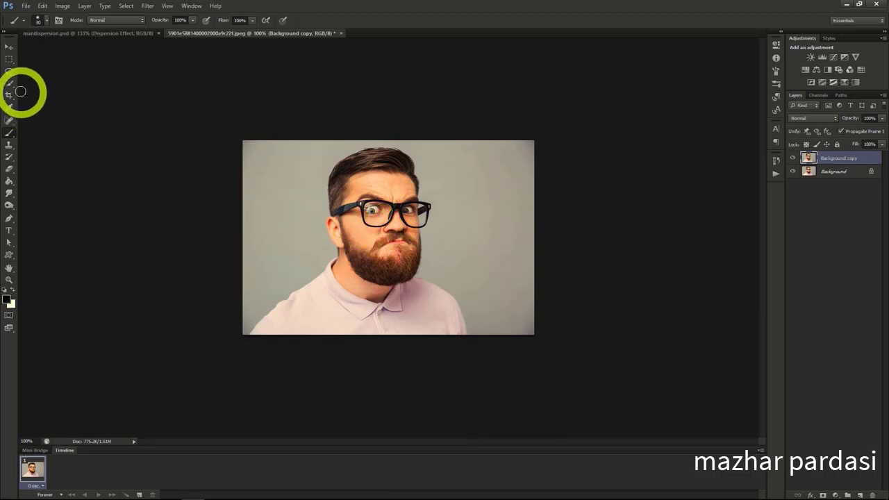
Lasso loosely around the man on the Background layer and fill the selection with Content-Aware.
left_click(9, 70)
key("alt+bracketleft")
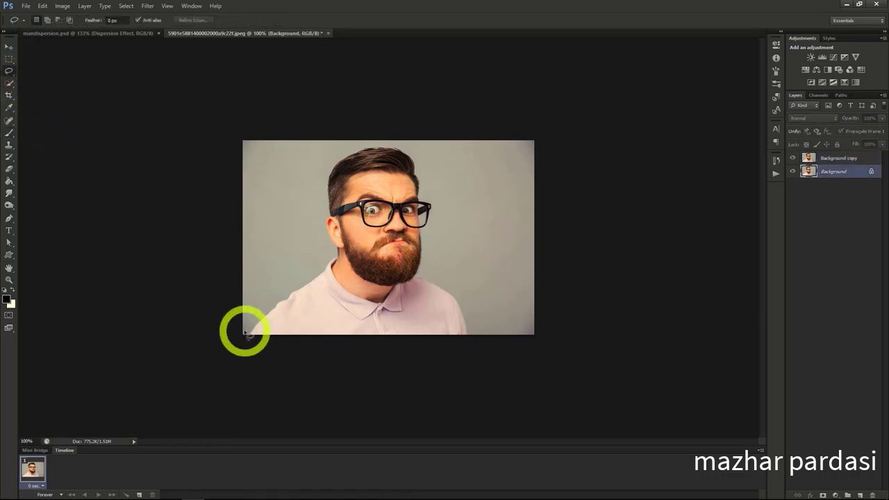
mouse_move(244, 332)
left_mouse_down()
mouse_move(255, 289)
mouse_move(274, 269)
mouse_move(306, 268)
mouse_move(320, 247)
mouse_move(315, 217)
mouse_move(330, 154)
mouse_move(384, 142)
mouse_move(423, 151)
mouse_move(441, 219)
mouse_move(437, 255)
mouse_move(472, 329)
mouse_move(451, 345)
mouse_move(246, 325)
left_mouse_up()
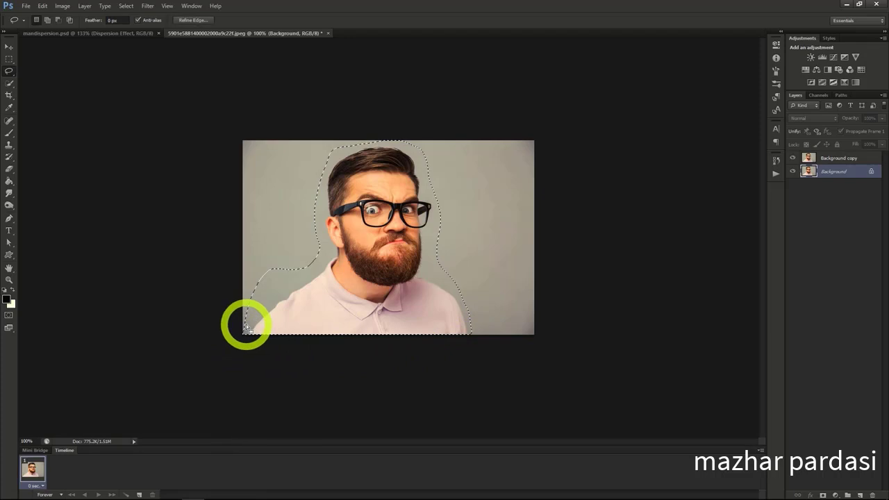
right_click(325, 285)
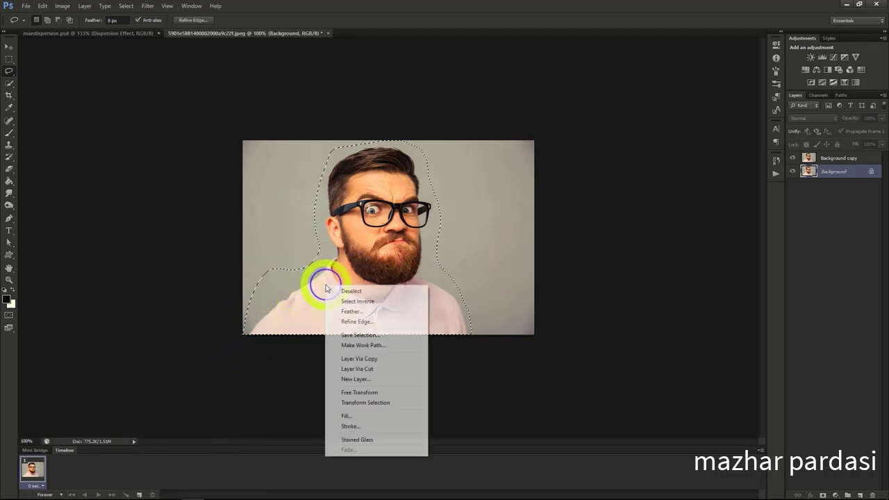
left_click(361, 417)
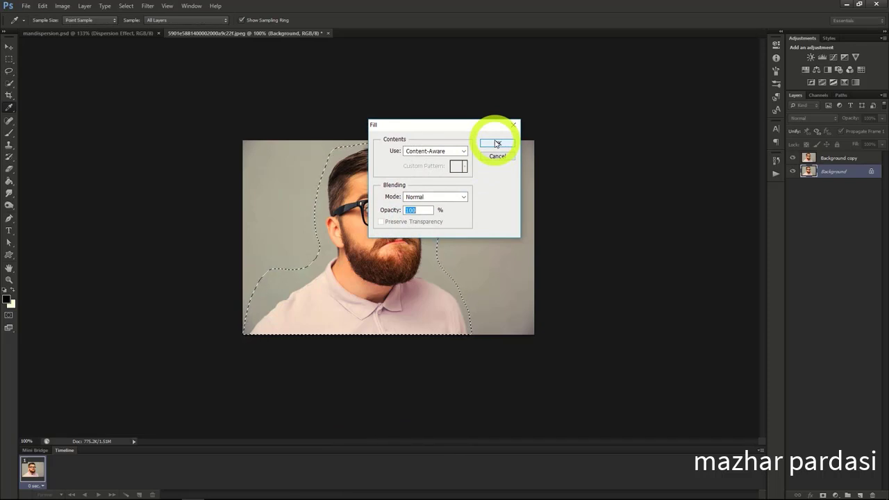
left_click(497, 143)
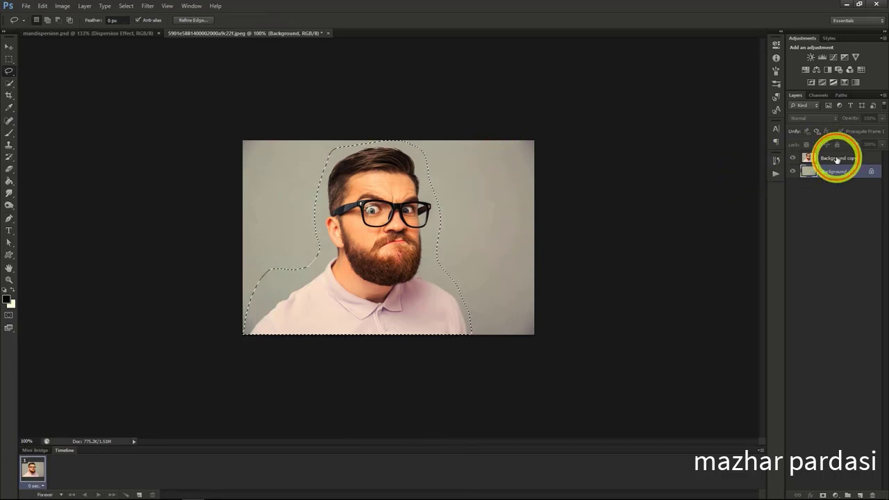
Clear the loose selection and quick-select the man's head, beard and shirt on the Background copy layer.
left_click(836, 159)
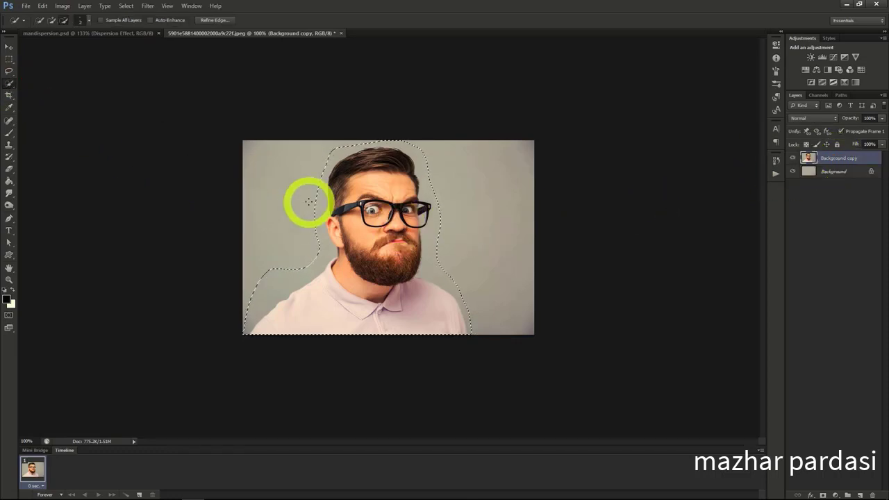
right_click(286, 196)
left_click(313, 208)
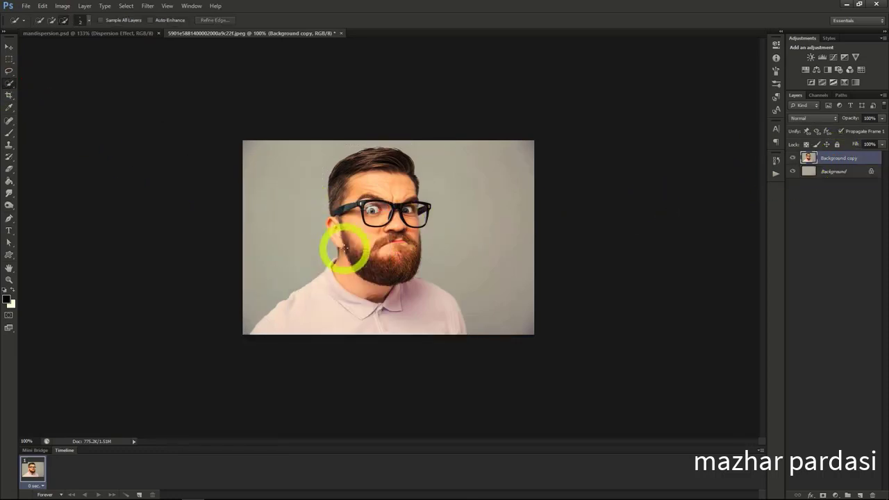
mouse_move(337, 248)
left_mouse_down()
mouse_move(338, 169)
mouse_move(394, 152)
mouse_move(407, 164)
mouse_move(418, 220)
mouse_move(408, 274)
mouse_move(390, 255)
mouse_move(381, 213)
mouse_move(362, 235)
left_mouse_up()
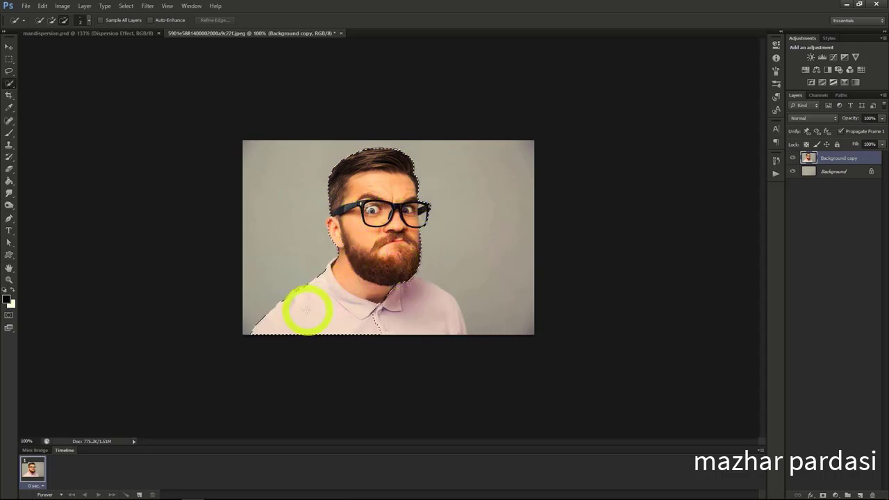
mouse_move(348, 314)
left_mouse_down()
mouse_move(430, 315)
mouse_move(354, 291)
mouse_move(334, 270)
left_mouse_up()
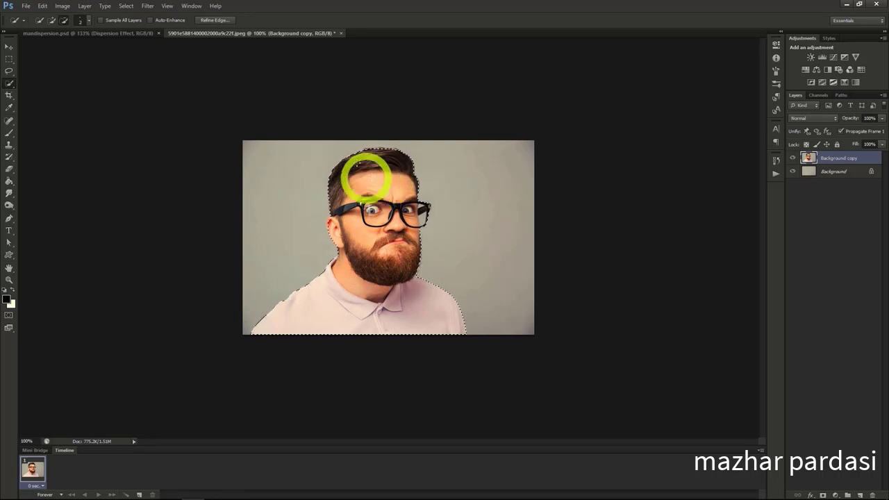
Output the man's selection as a layer mask through Refine Edge and check the masked layer by toggling its visibility.
left_click(215, 23)
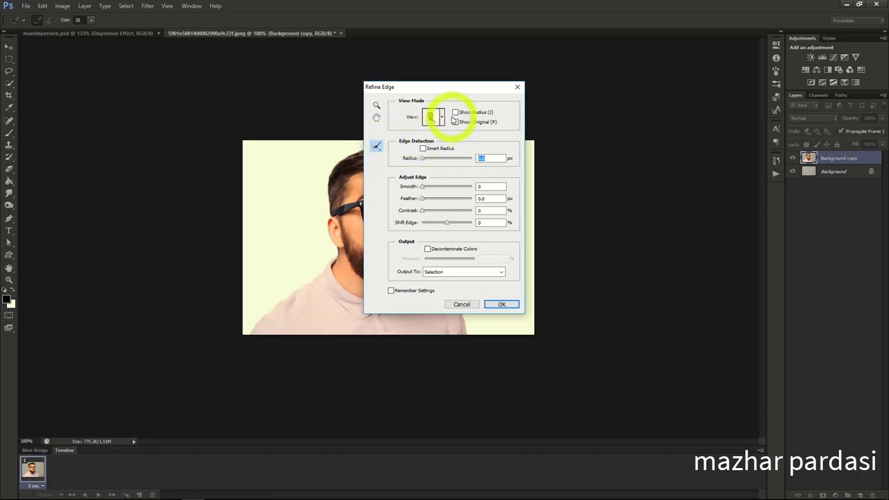
left_click_drag(443, 93, 630, 99)
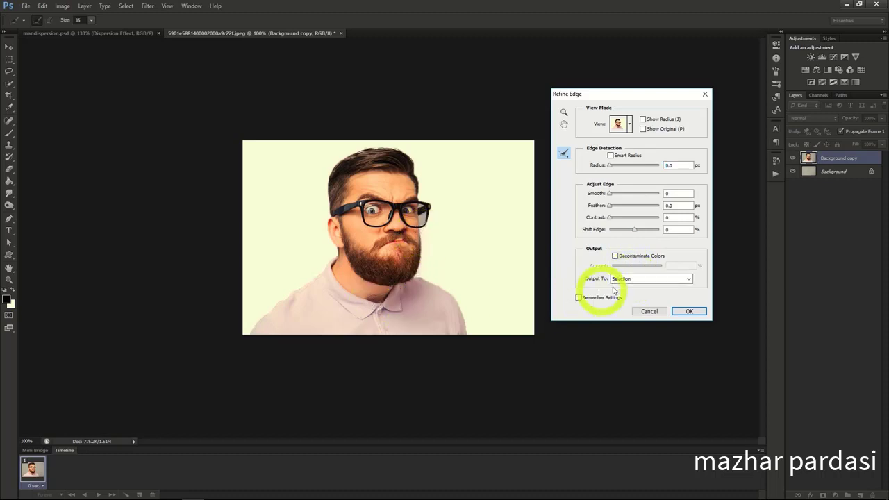
left_click(640, 280)
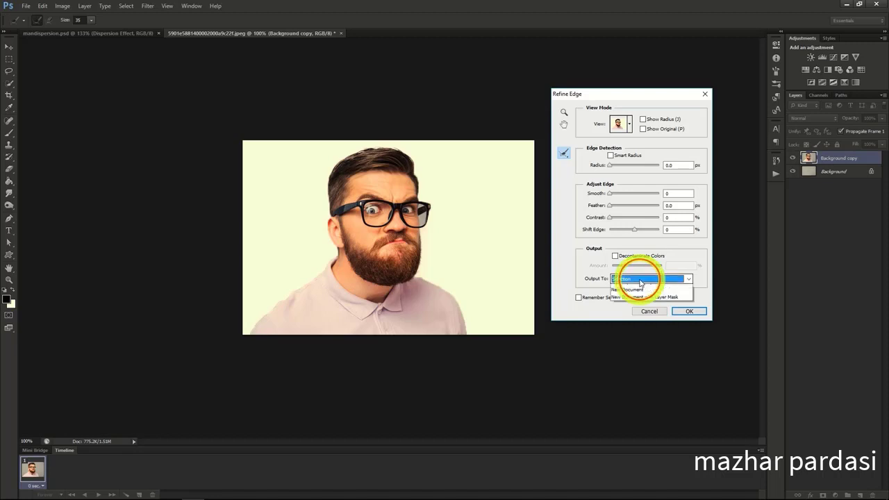
left_click(631, 296)
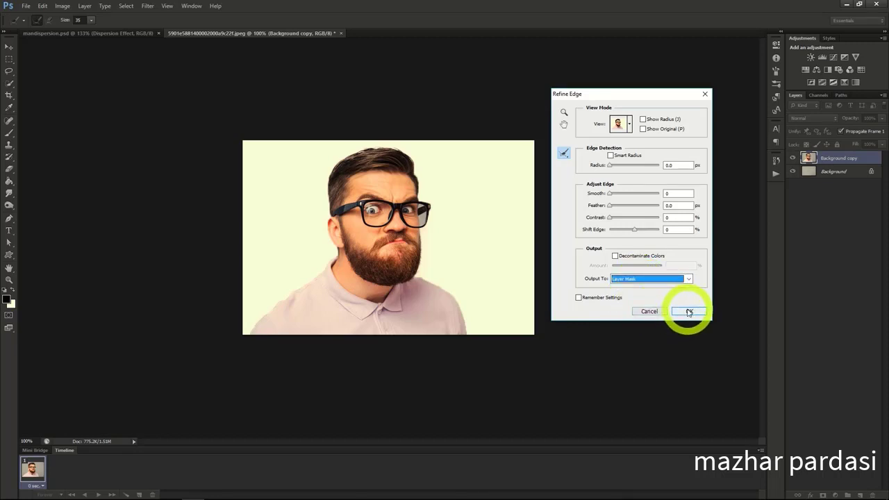
left_click(689, 311)
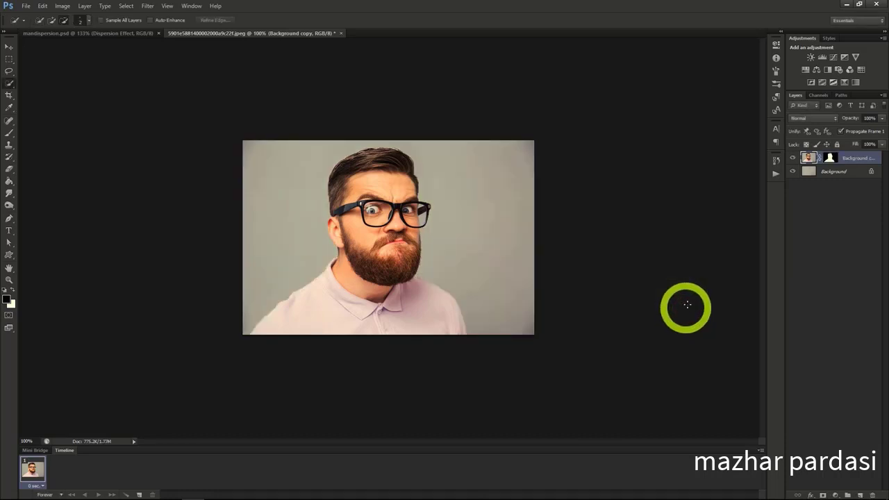
left_click(792, 159)
left_click(792, 158)
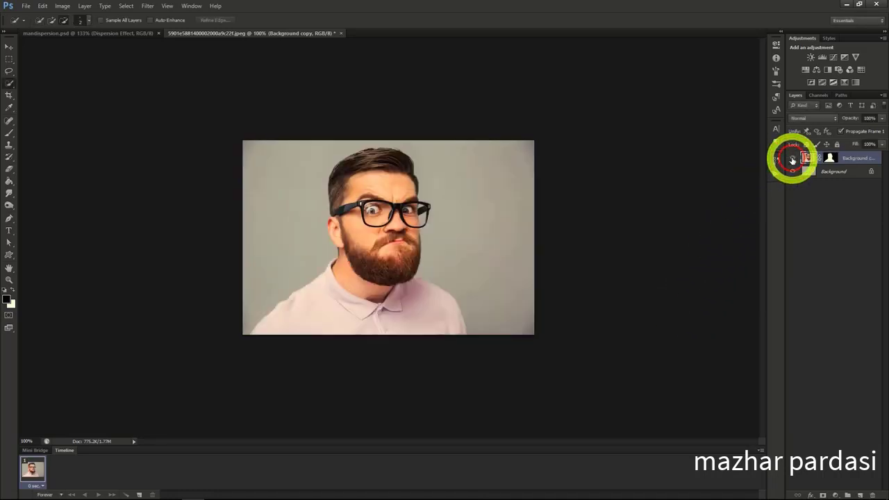
Duplicate the masked Background copy layer as Dispersion Effect.
right_click(855, 153)
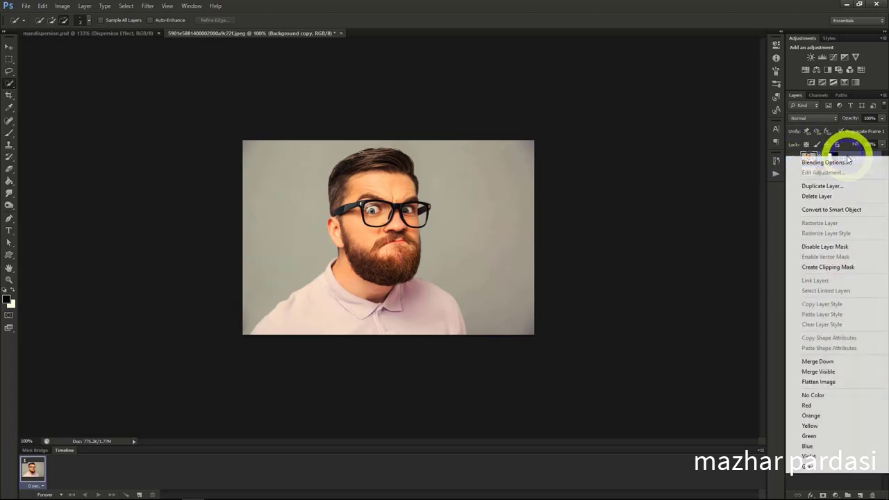
left_click(820, 186)
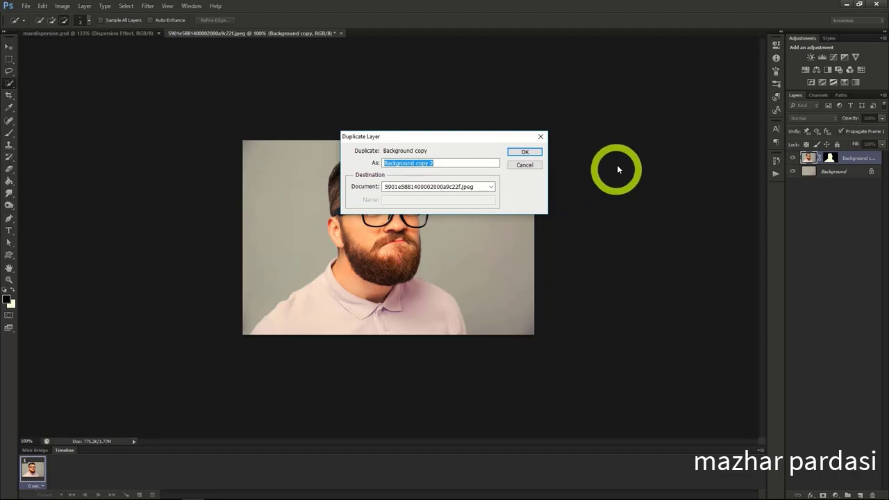
left_click(516, 154)
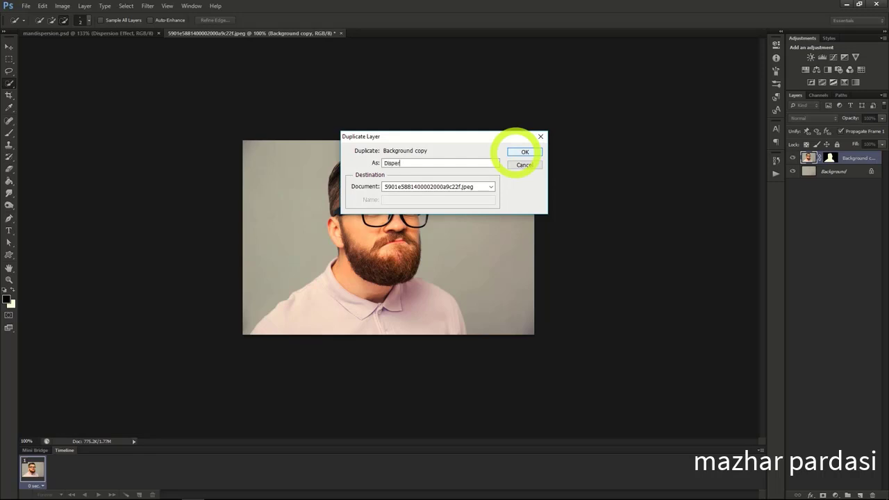
left_click(517, 152)
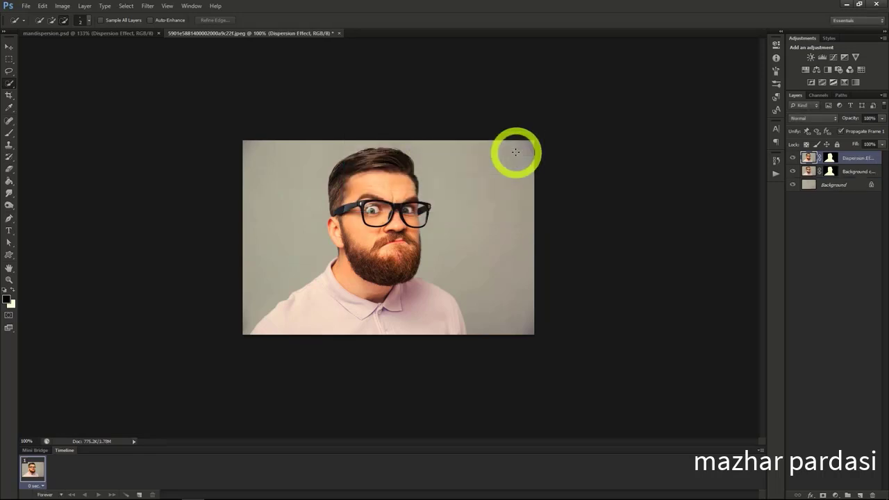
Duplicate the Dispersion Effect layer as Man.
right_click(839, 159)
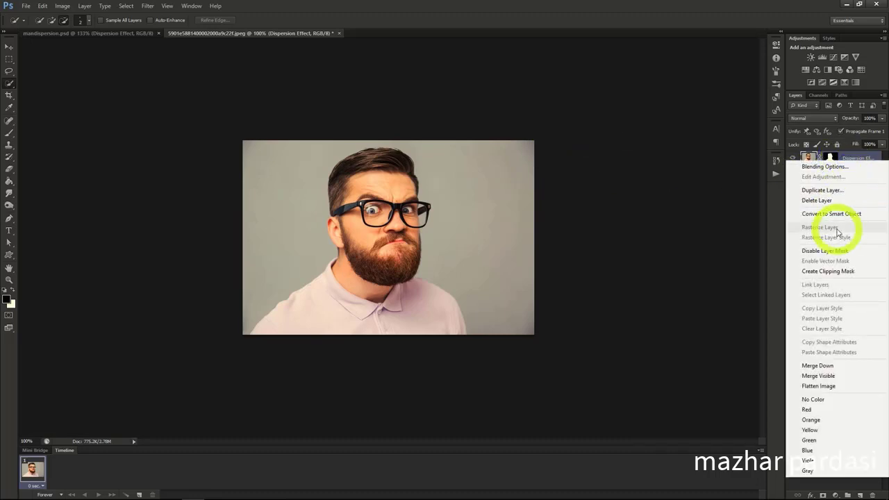
left_click(822, 190)
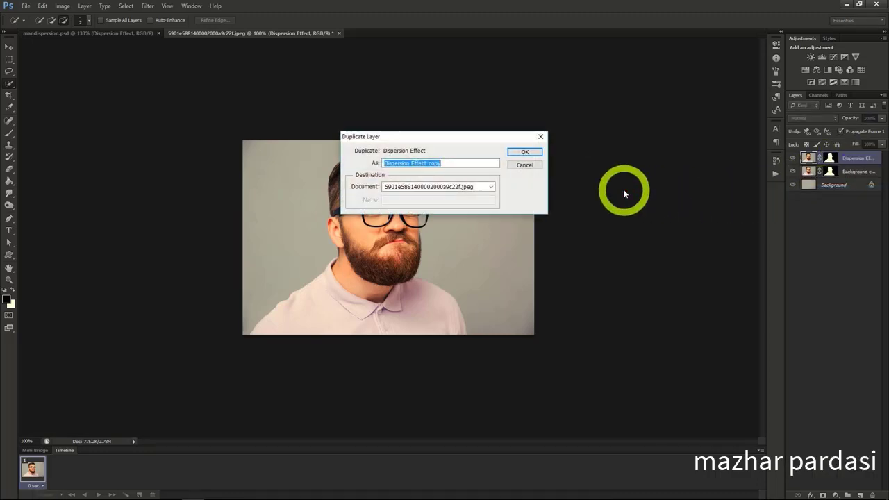
type("Man")
key("Return")
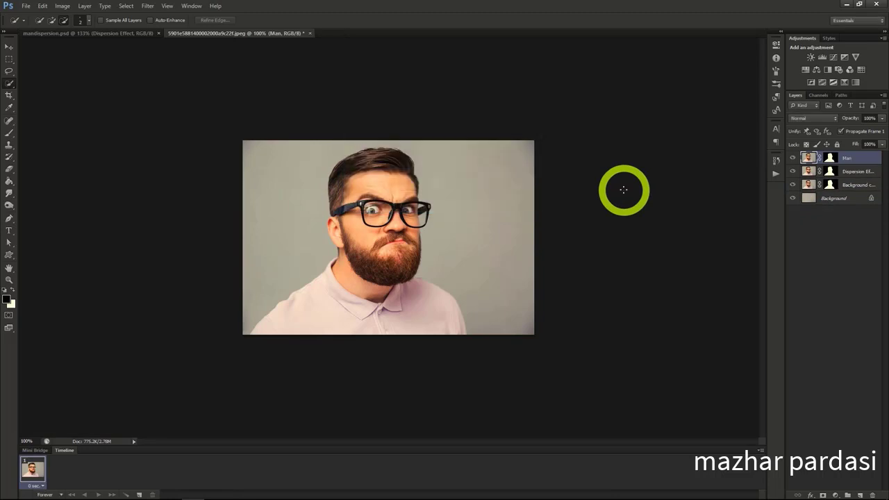
Liquify the Dispersion Effect layer, smearing the man's forehead, glasses, beard and shirt out to the photo's right edge with a size 100 brush.
left_click(849, 172)
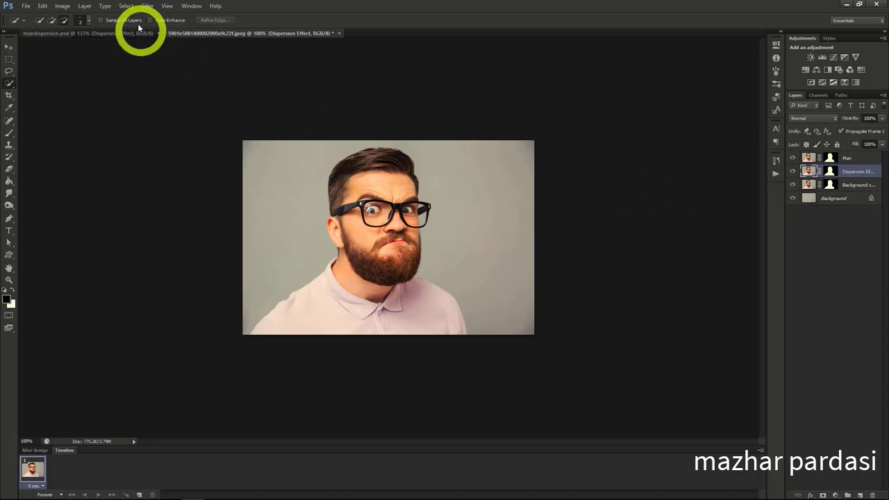
left_click(145, 6)
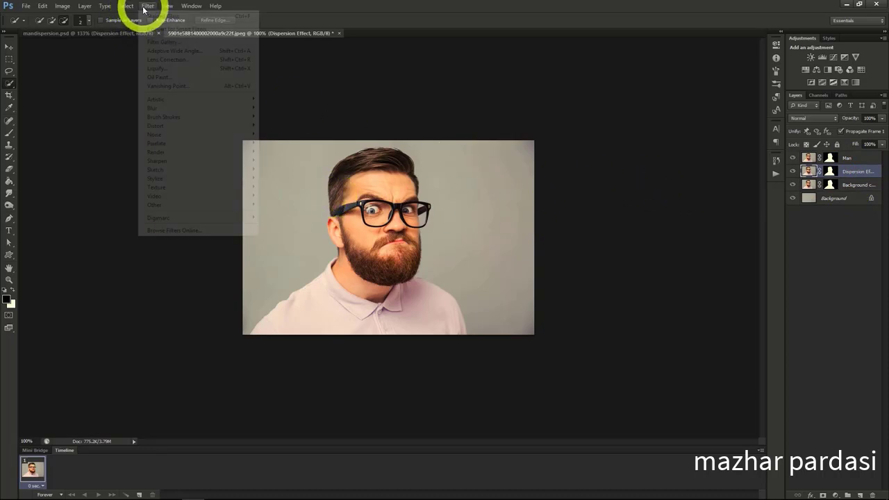
left_click(171, 69)
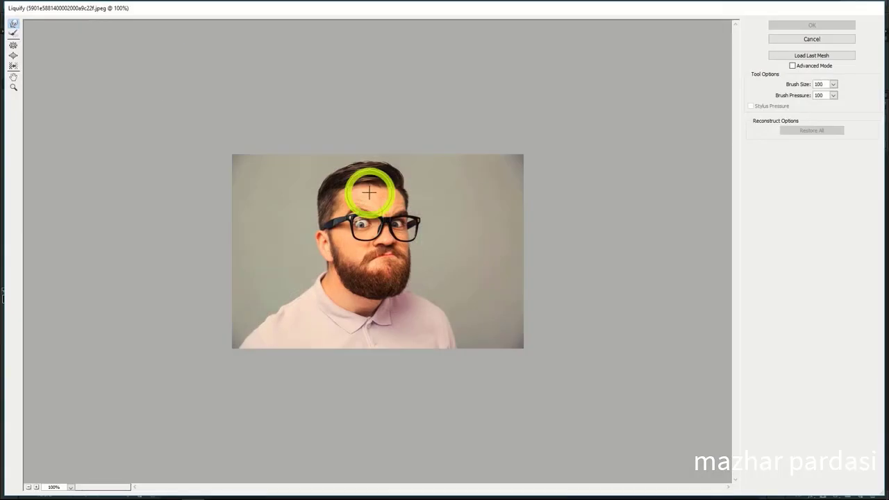
mouse_move(369, 192)
left_mouse_down()
mouse_move(372, 198)
mouse_move(441, 141)
mouse_move(407, 174)
left_mouse_up()
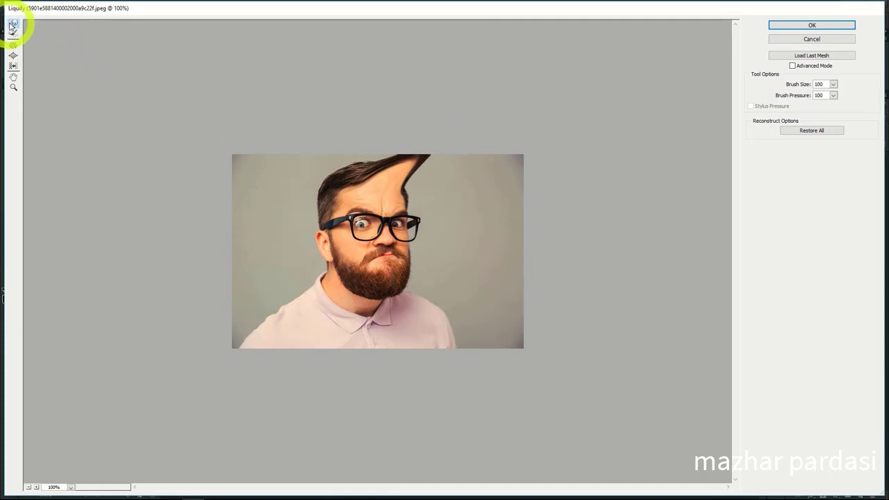
left_click_drag(396, 192, 477, 149)
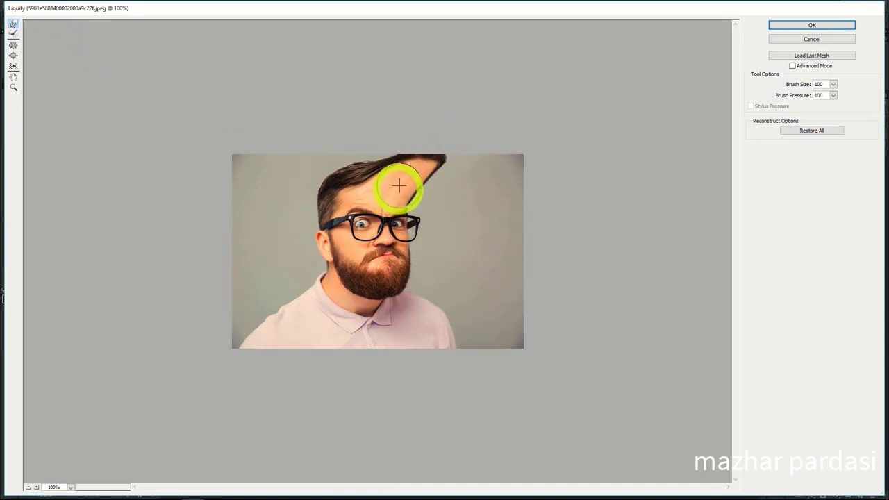
left_click_drag(399, 185, 494, 146)
left_click_drag(383, 202, 495, 174)
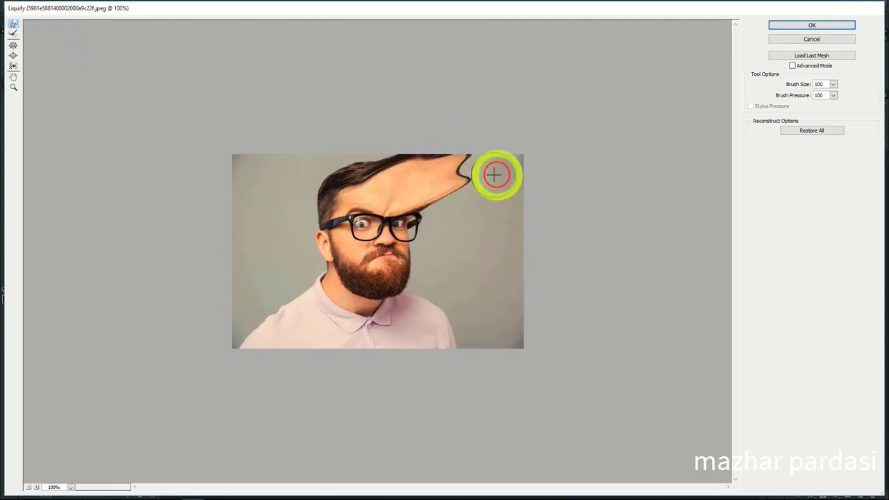
mouse_move(393, 202)
left_mouse_down()
mouse_move(479, 186)
mouse_move(510, 167)
left_mouse_up()
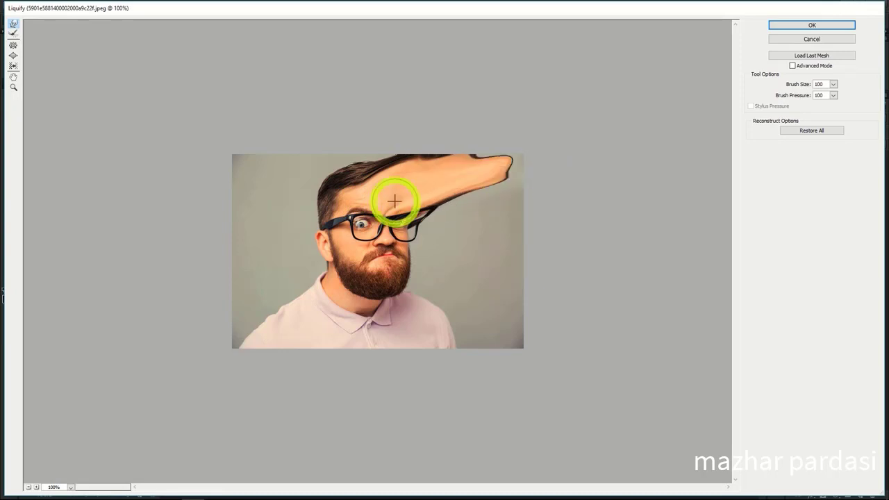
left_click_drag(393, 201, 476, 162)
mouse_move(433, 188)
left_mouse_down()
mouse_move(507, 170)
mouse_move(406, 195)
mouse_move(539, 185)
left_mouse_up()
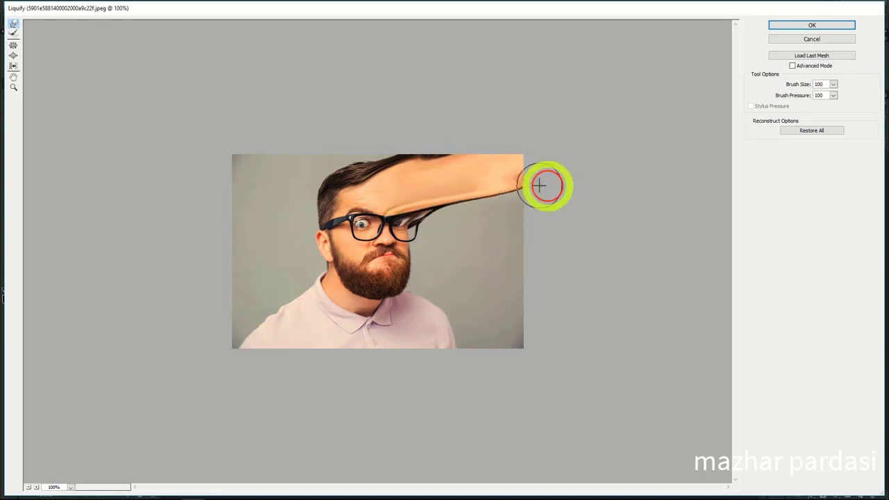
mouse_move(438, 201)
left_mouse_down()
mouse_move(575, 208)
mouse_move(468, 202)
mouse_move(563, 202)
left_mouse_up()
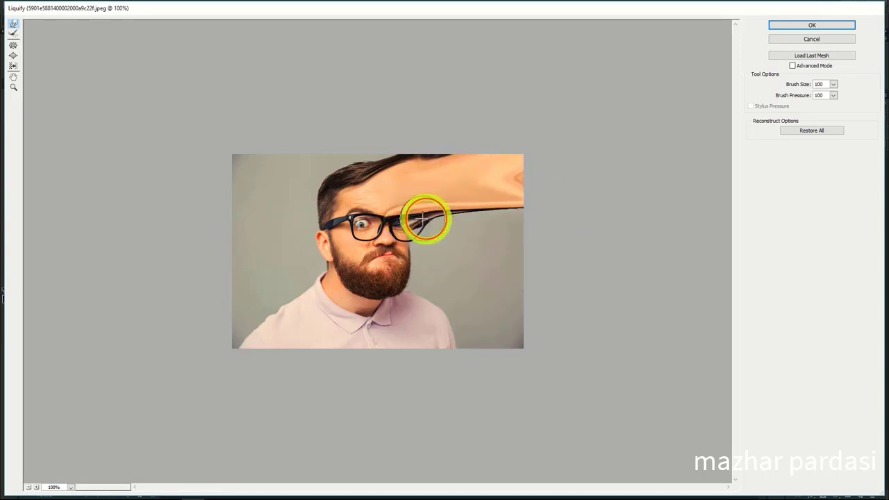
mouse_move(425, 220)
left_mouse_down()
mouse_move(565, 230)
mouse_move(509, 230)
mouse_move(561, 234)
left_mouse_up()
left_click_drag(475, 216, 566, 321)
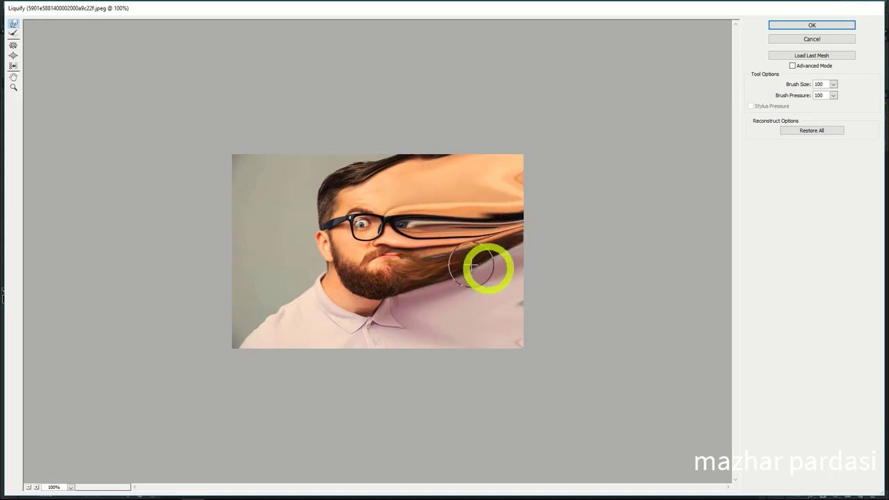
left_click(806, 27)
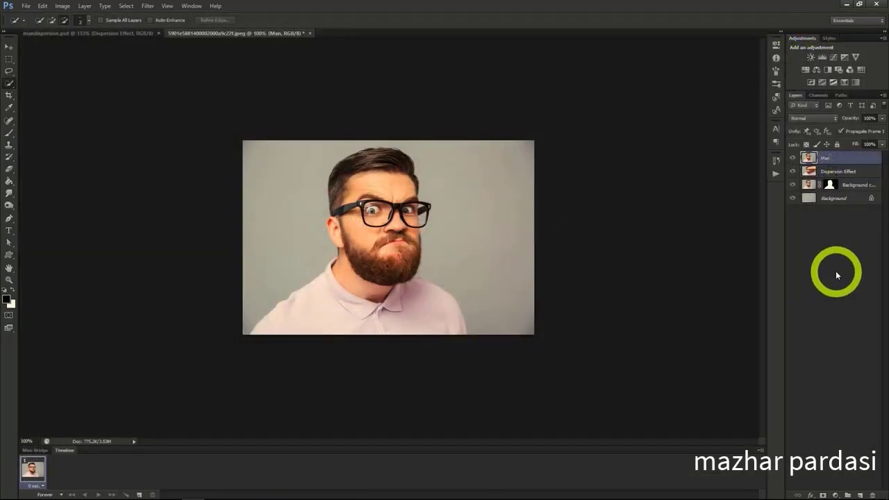
Add a black layer mask to the Dispersion Effect layer and hide the Background copy layer.
left_click(827, 170)
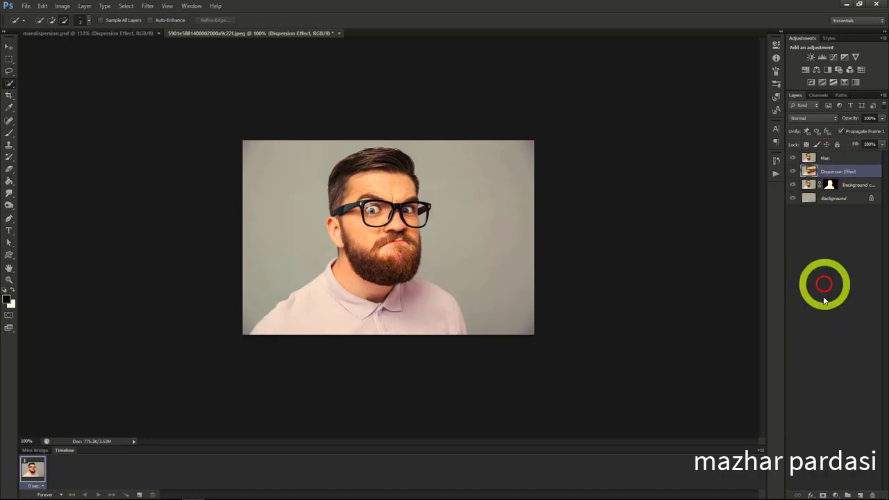
left_click(823, 494, "alt")
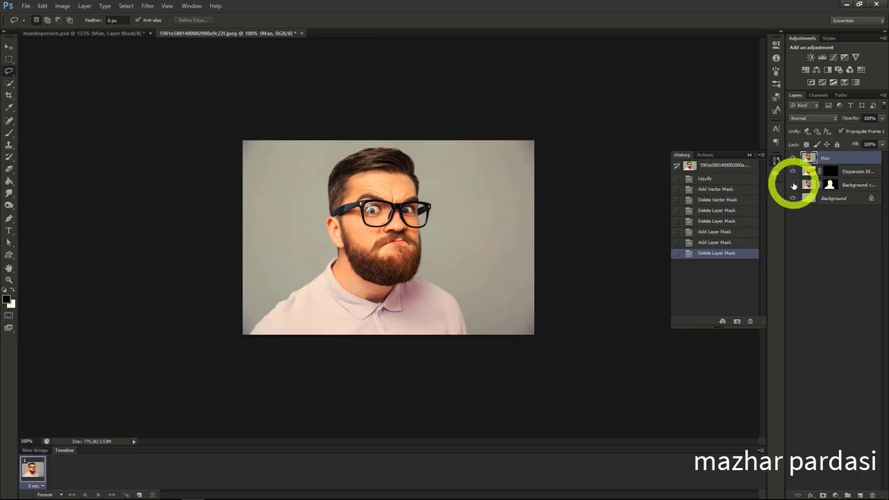
left_click(793, 186)
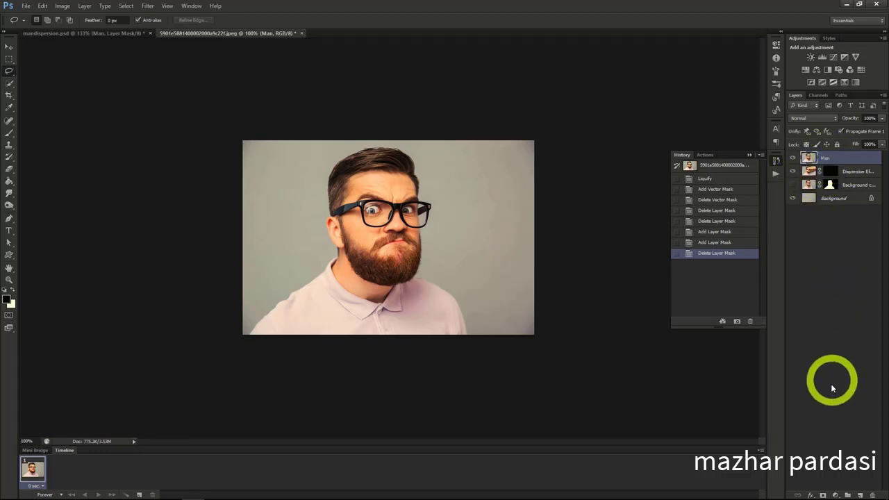
Add a white layer mask to the Man layer and make that mask active for painting.
left_click(821, 494)
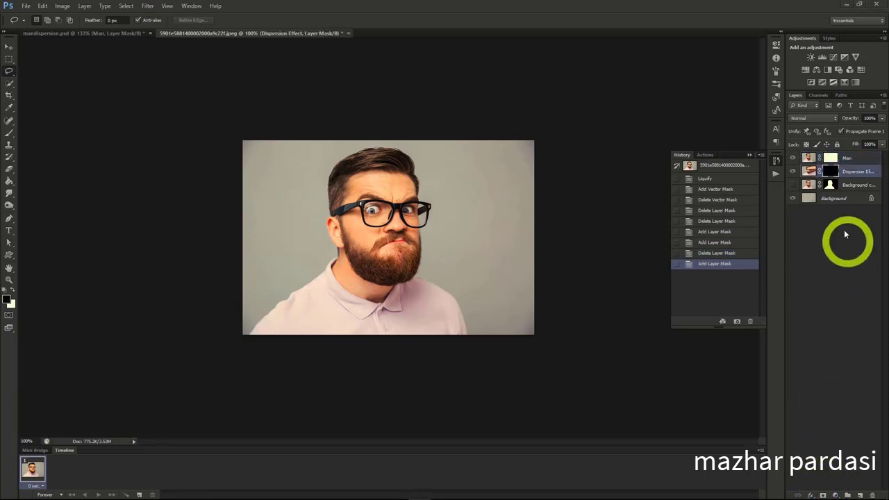
left_click(830, 171)
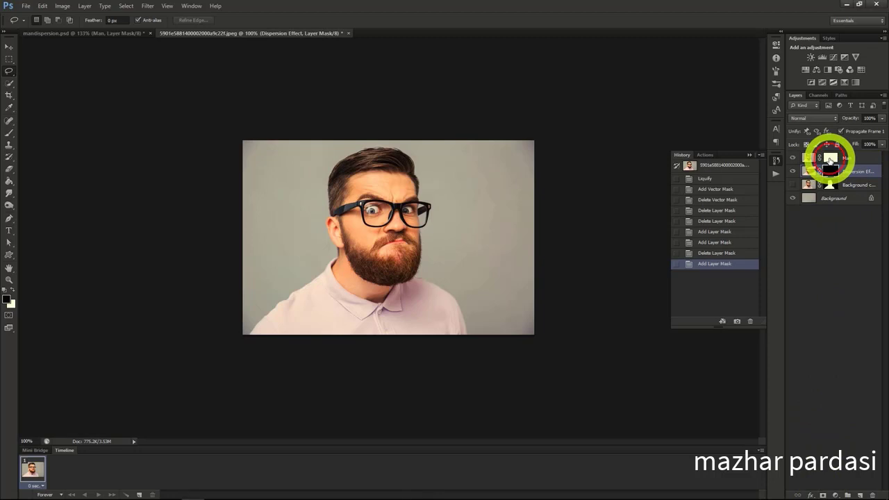
left_click(830, 160)
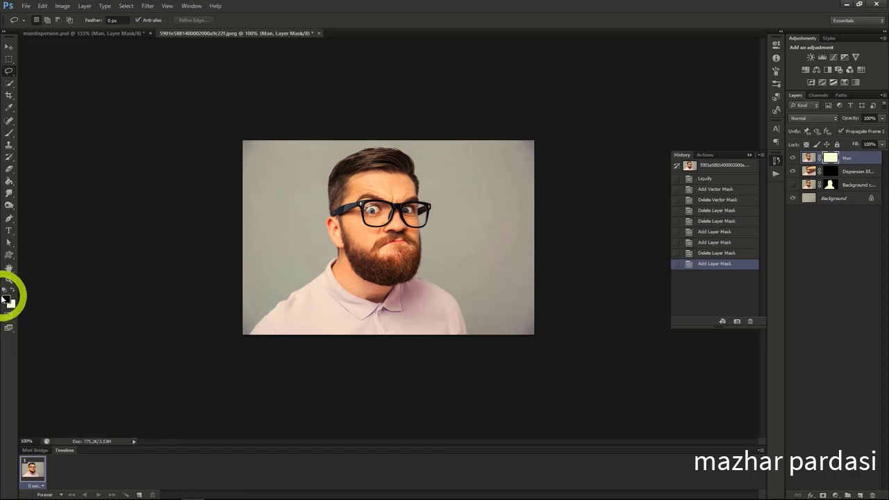
Stamp black particles with a 400 px splatter brush on the Man mask, over the right side of his hair, face and shirt.
left_click(8, 134)
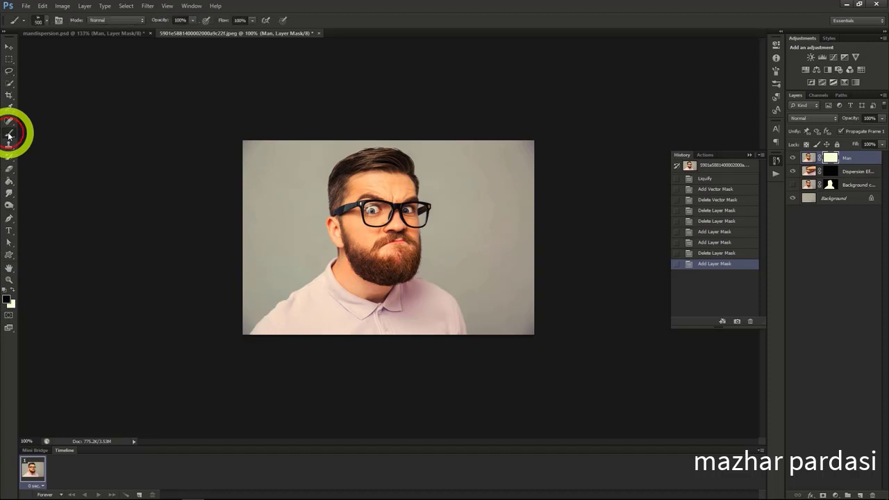
left_click(42, 20)
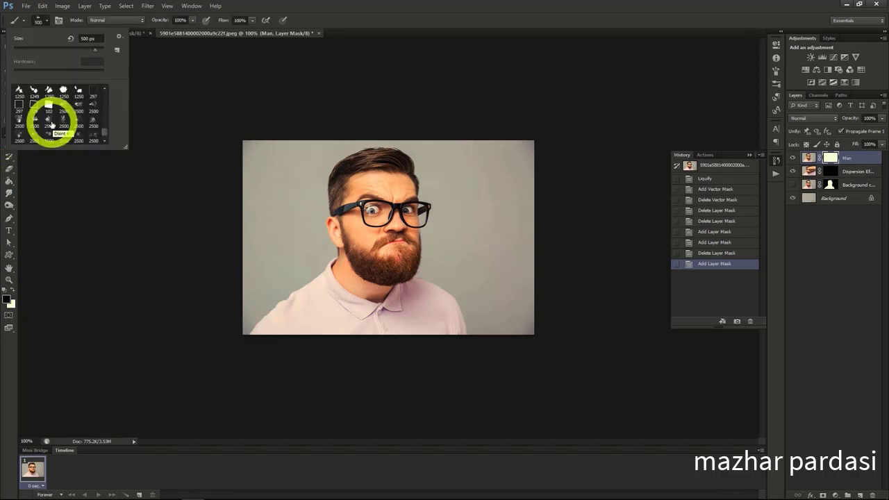
left_click(50, 124)
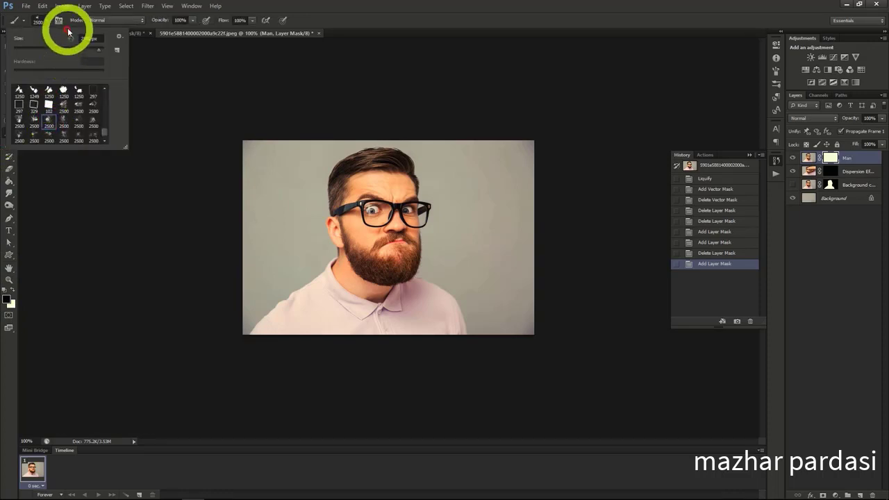
left_click(43, 21)
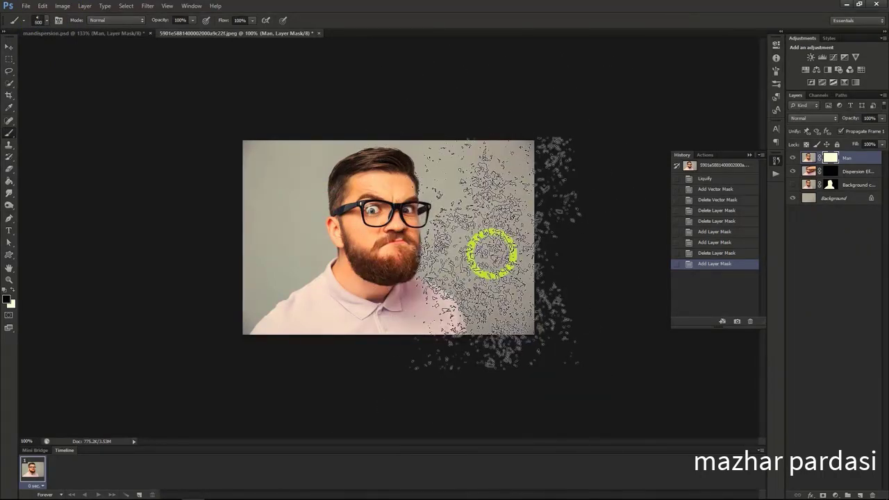
key("bracketleft")
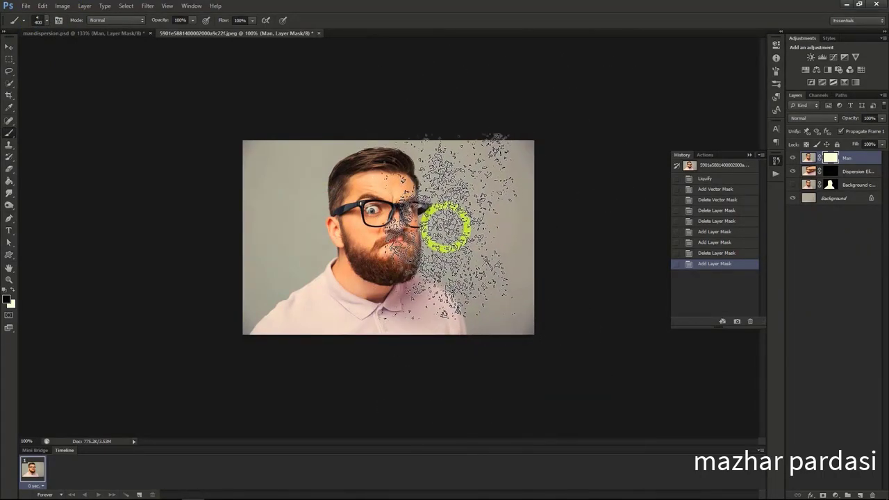
left_click(454, 215)
left_click(456, 182)
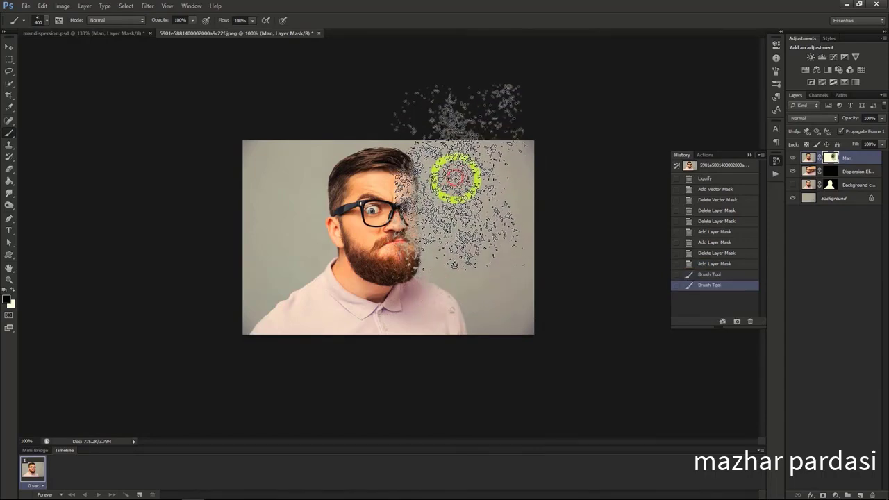
left_click(447, 148)
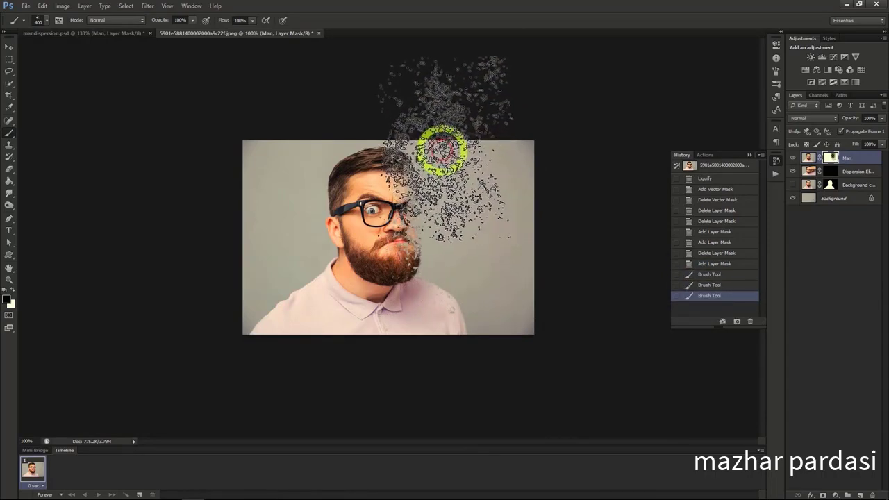
left_click(484, 275)
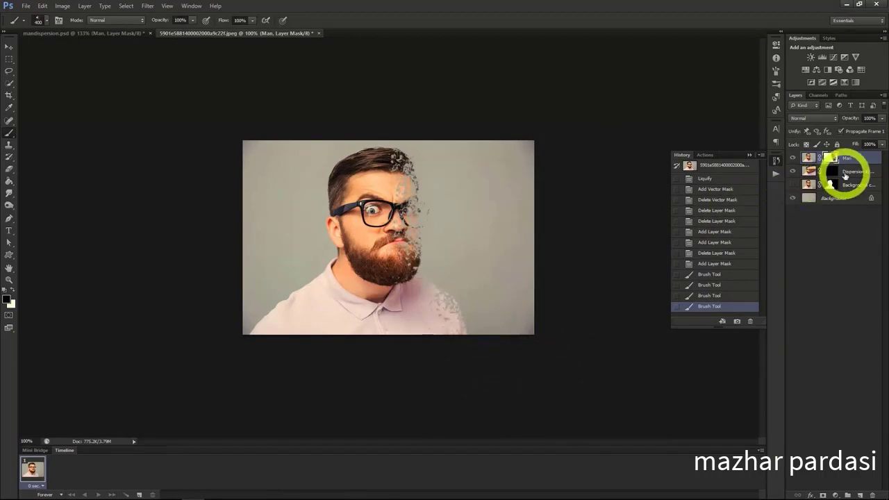
Select the Dispersion Effect layer and choose a different particle splatter brush for painting in white.
left_click(846, 172)
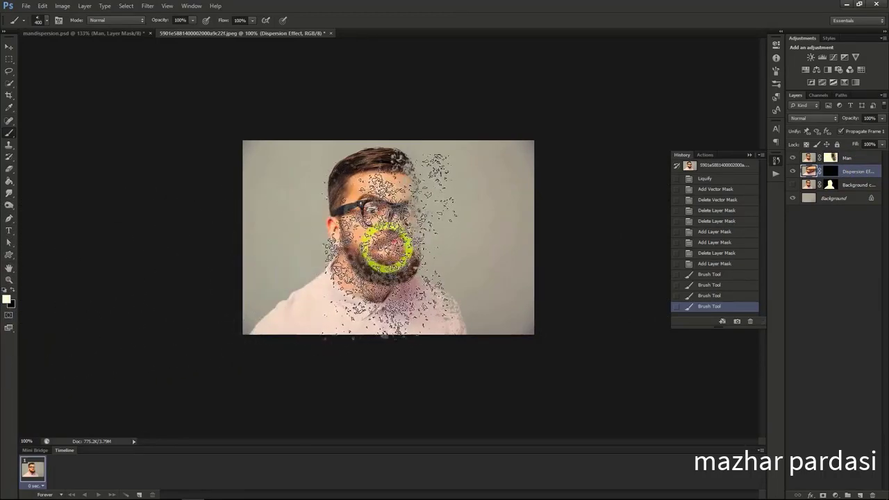
left_click(46, 21)
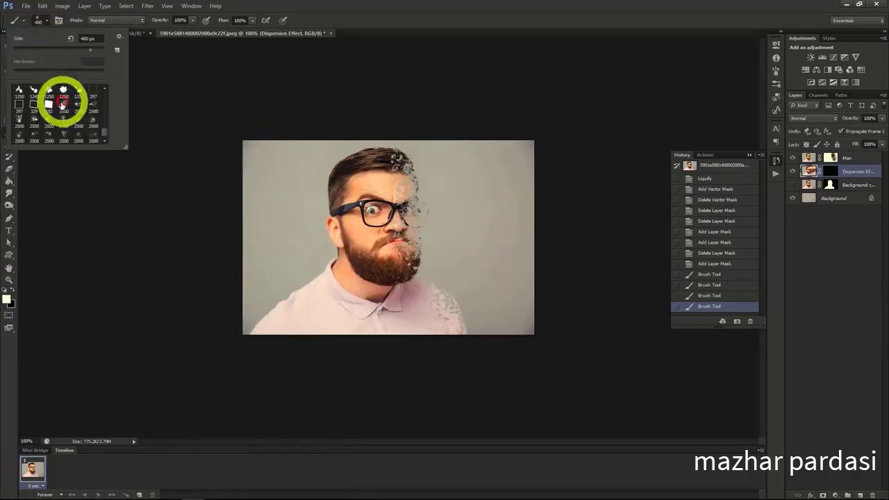
left_click(68, 107)
left_click(44, 22)
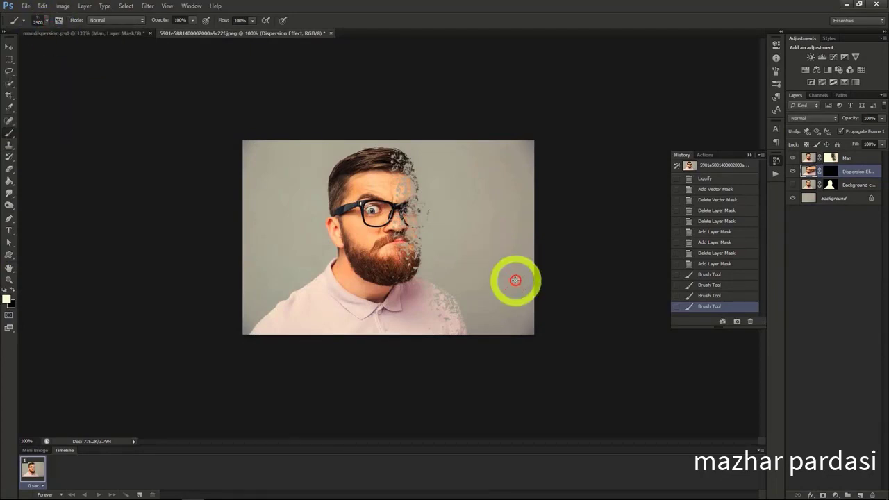
left_click(463, 229)
left_click(448, 239)
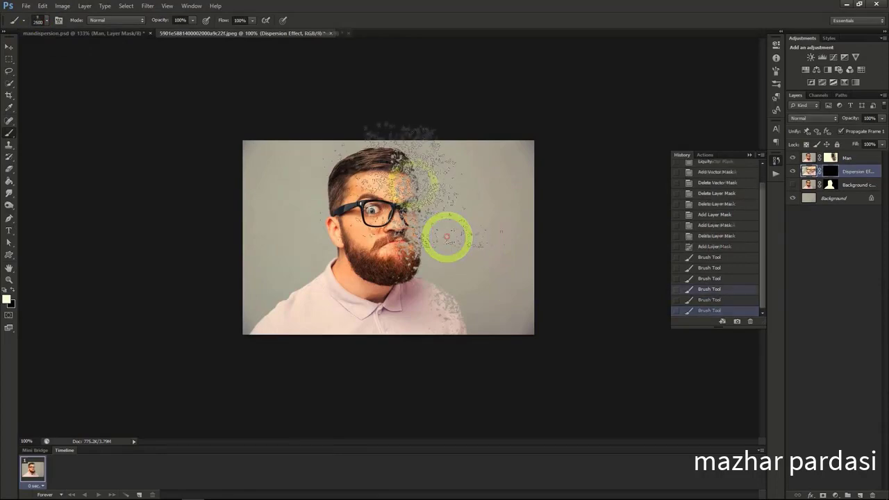
key("ctrl+alt+z")
key("ctrl+alt+z")
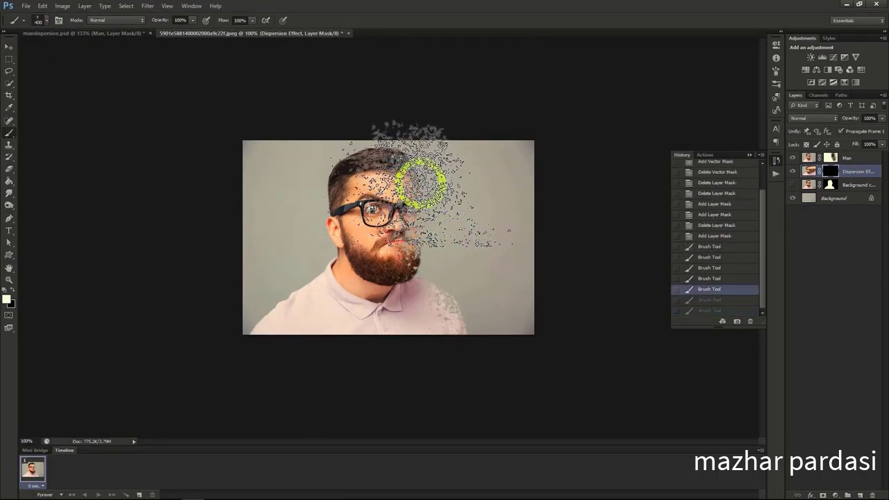
Paint white particles with the 400 px splatter brush on the Dispersion Effect mask, revealing smeared fragments to the right of the man's face.
mouse_move(420, 182)
left_mouse_down()
mouse_move(442, 254)
mouse_move(467, 280)
mouse_move(491, 289)
mouse_move(505, 237)
mouse_move(526, 303)
mouse_move(534, 253)
mouse_move(511, 182)
left_mouse_up()
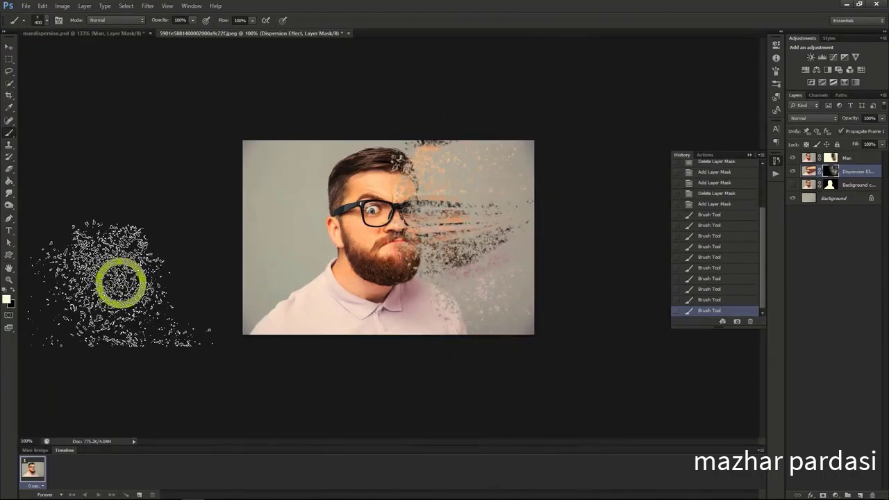
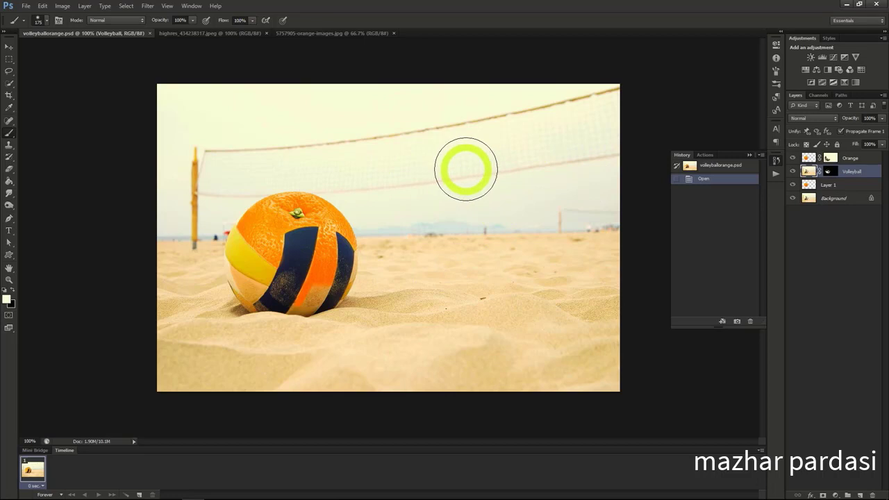
Quick-select the whole orange in 5757905-orange-images.jpg and paste a copy of it into the volleyball photo highres_434238317.jpeg.
left_click(237, 33)
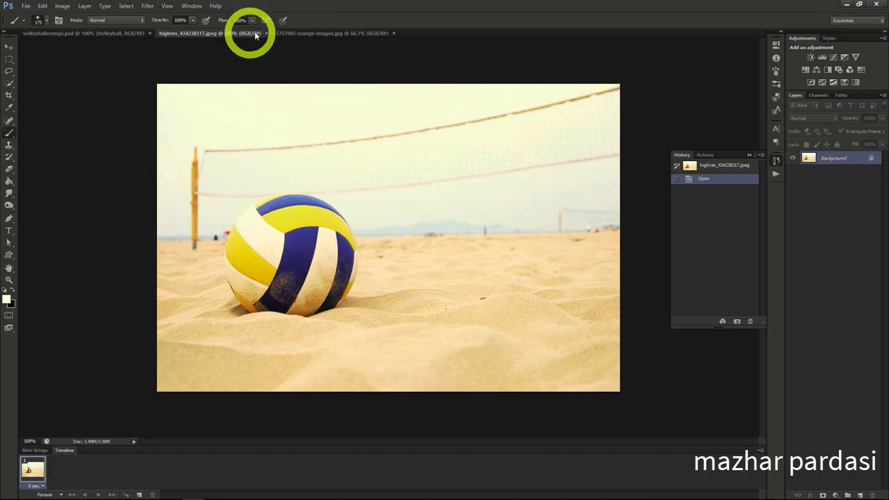
left_click(297, 33)
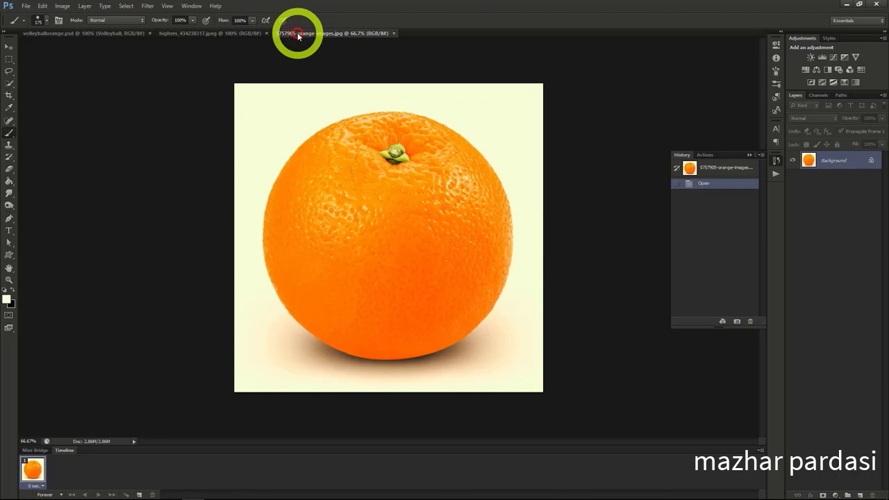
left_click(9, 84)
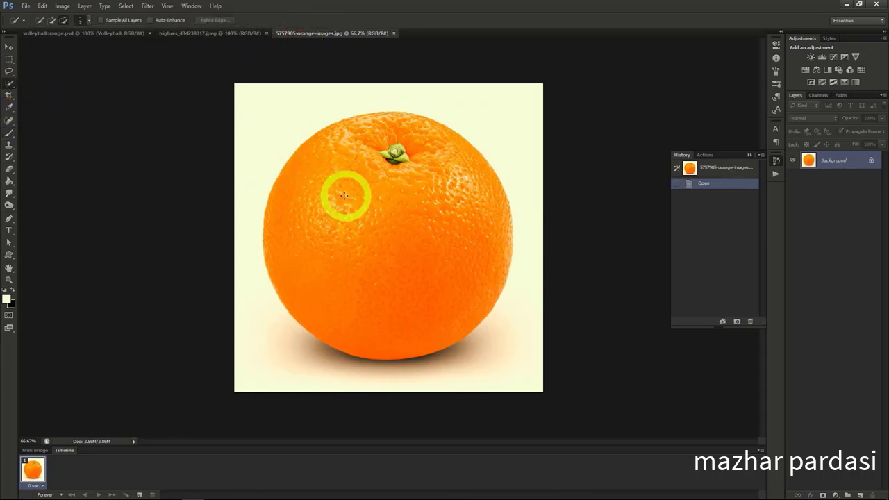
mouse_move(343, 195)
left_mouse_down()
mouse_move(363, 252)
mouse_move(394, 301)
mouse_move(473, 322)
left_mouse_up()
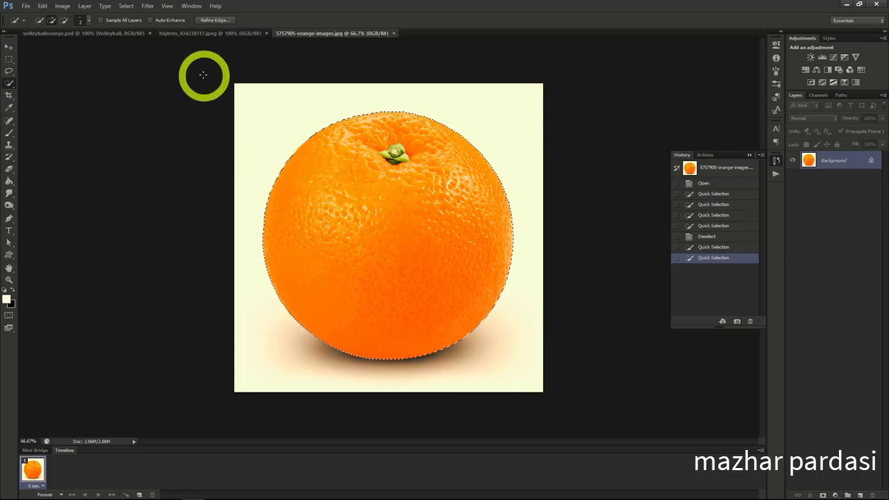
left_click(192, 34)
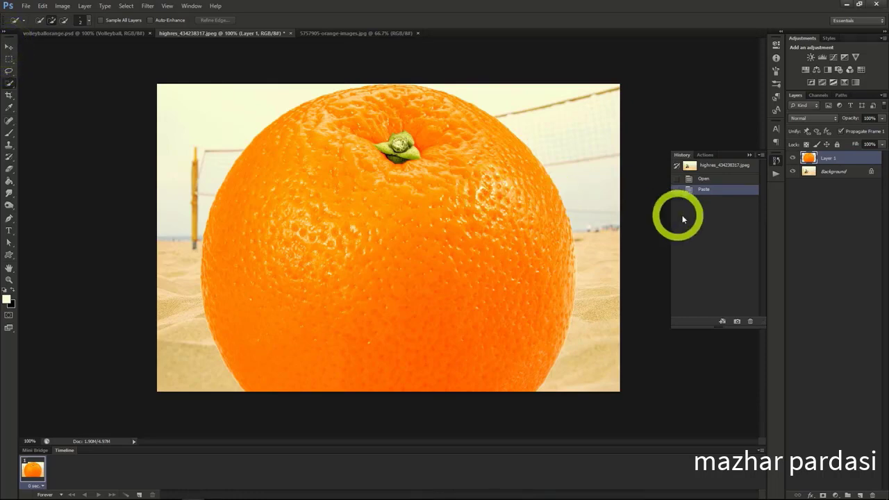
Duplicate the volleyball photo's Background layer, keeping the default name and the same document as destination.
right_click(823, 173)
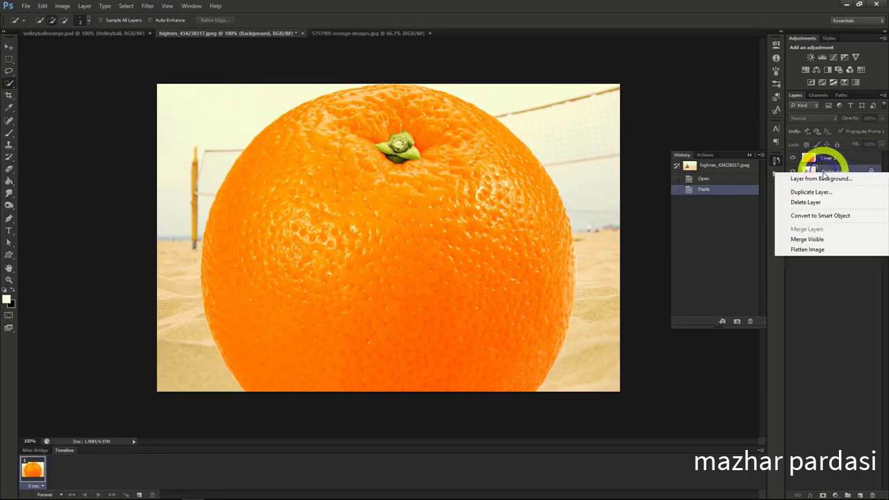
left_click(822, 193)
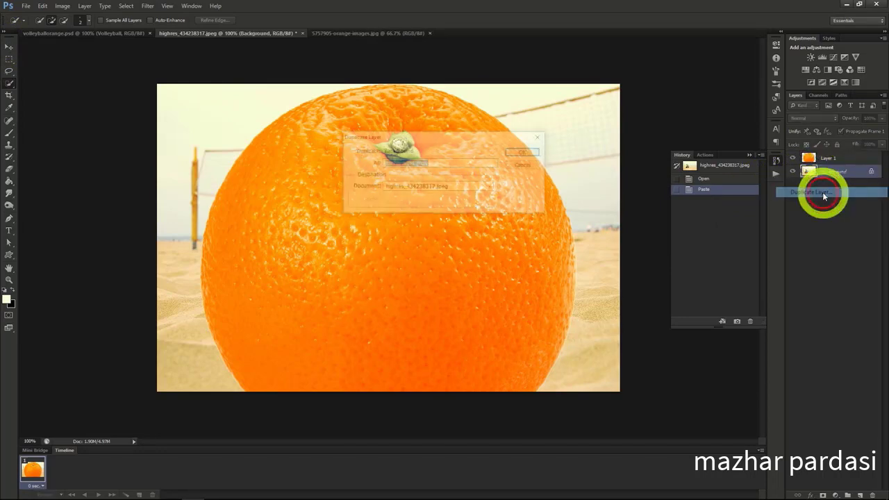
left_click(526, 153)
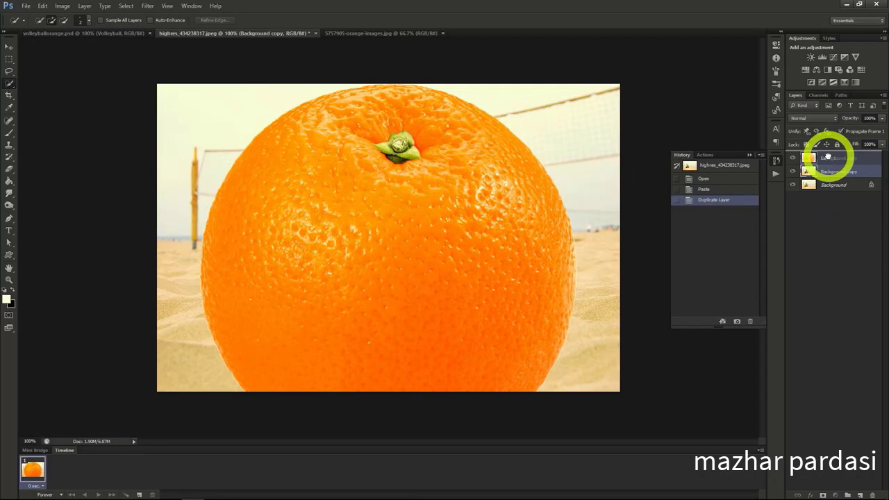
Move the Background copy layer above the orange layer and set its opacity to 50%.
left_click_drag(827, 157, 828, 159)
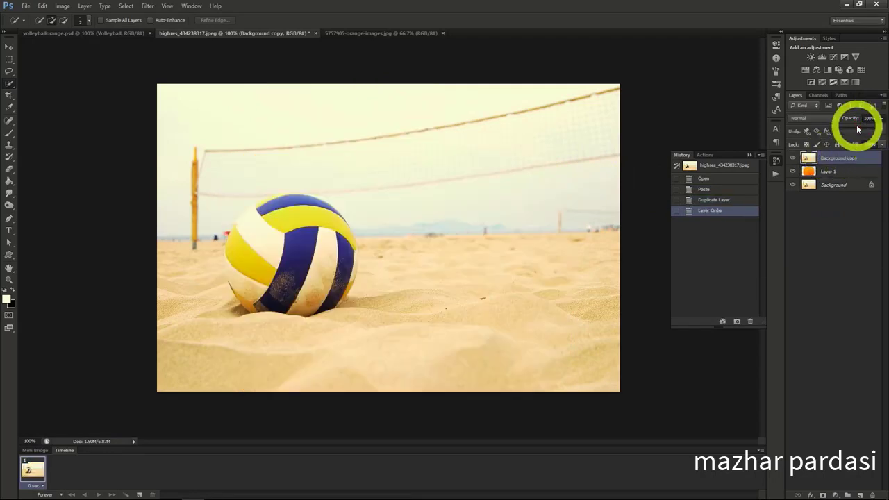
key("5")
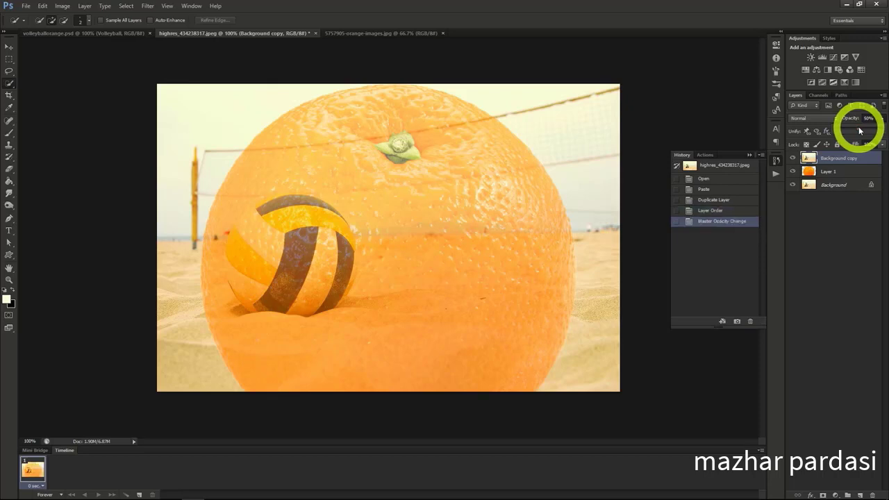
Scale the orange on Layer 1 proportionally to about 36% and position it over the volleyball.
left_click(837, 172)
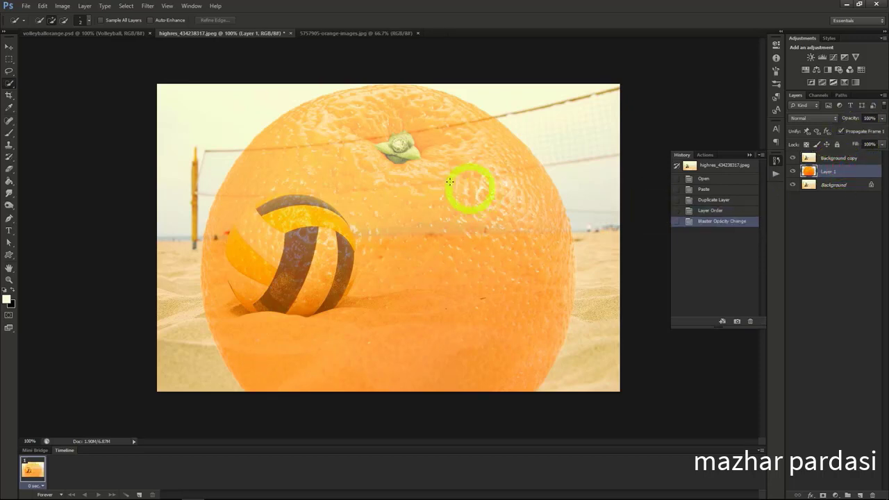
left_click(9, 47)
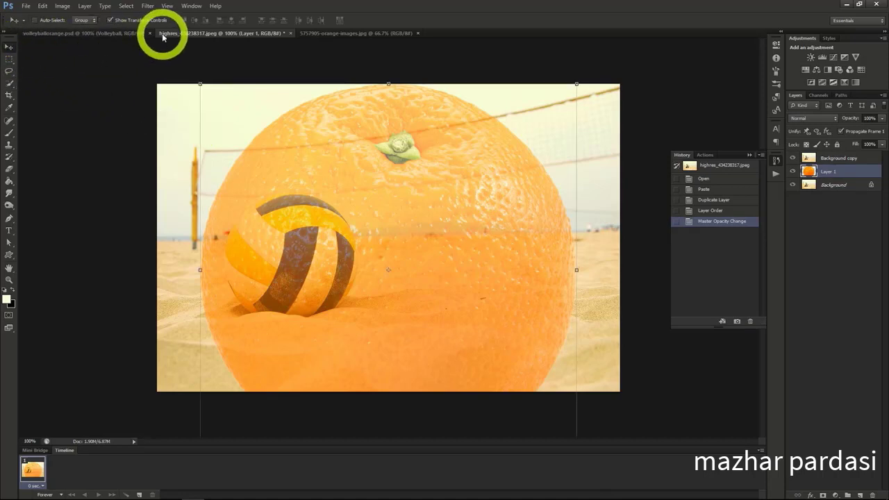
left_click(199, 84)
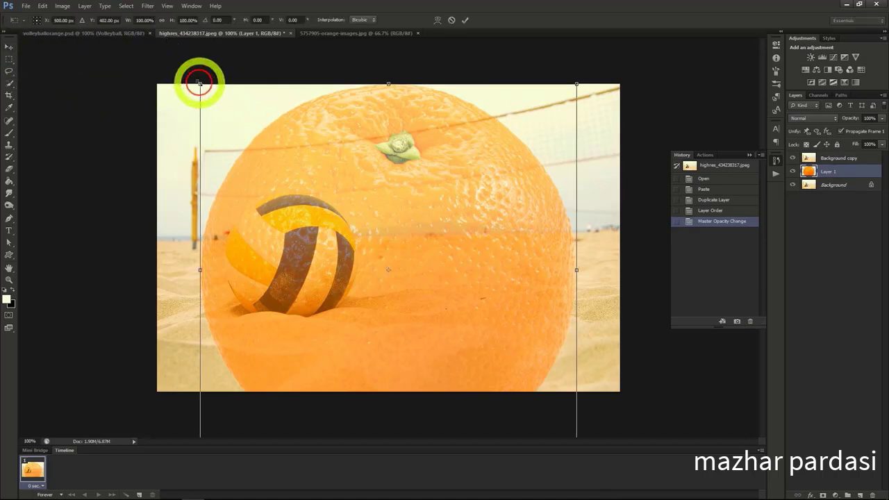
left_click(160, 22)
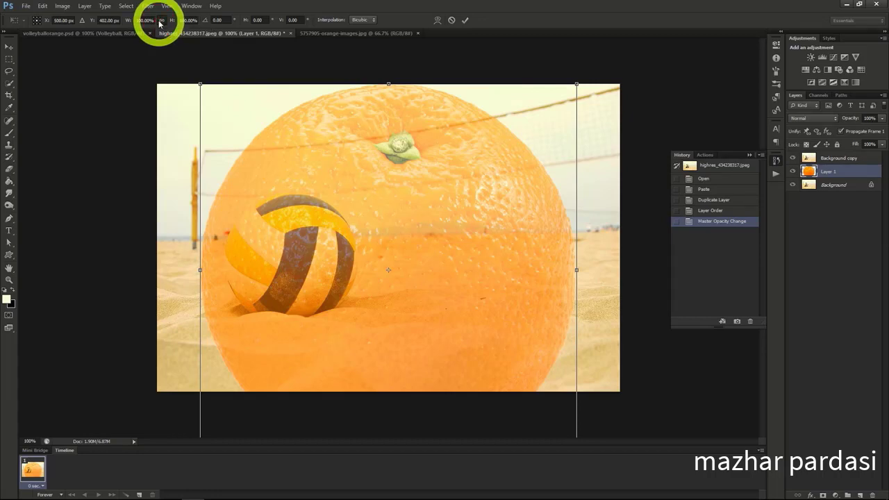
left_click(271, 147)
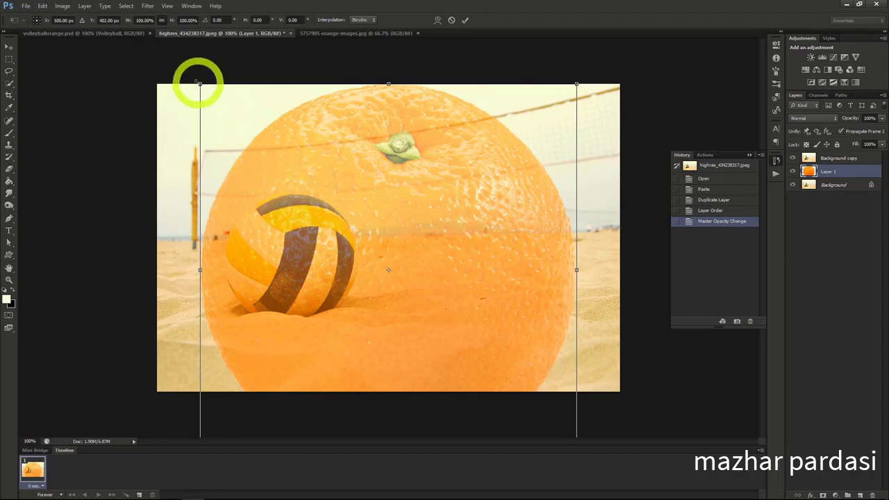
left_click_drag(200, 84, 405, 290)
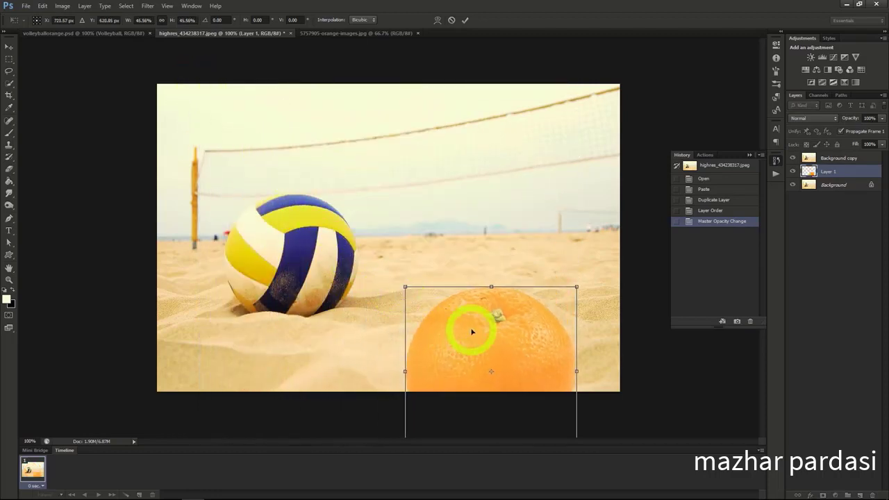
left_click_drag(472, 331, 285, 237)
left_click_drag(390, 362, 354, 324)
left_click_drag(297, 294, 303, 296)
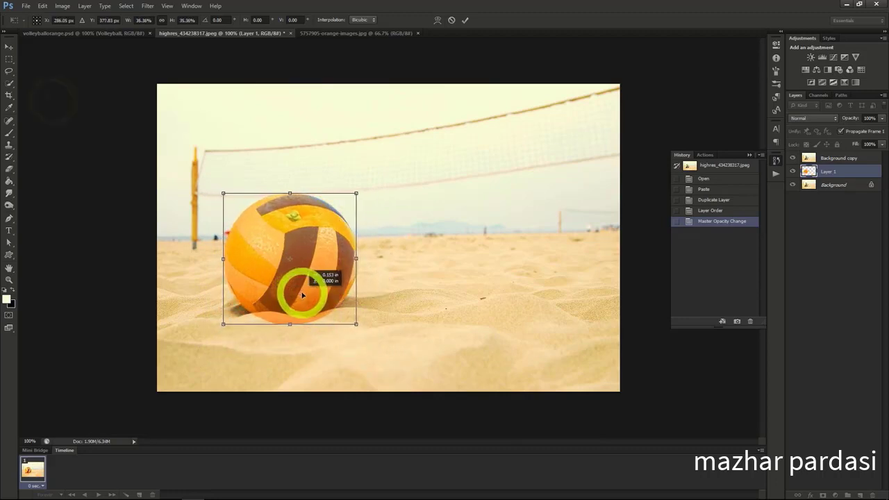
left_click(7, 47)
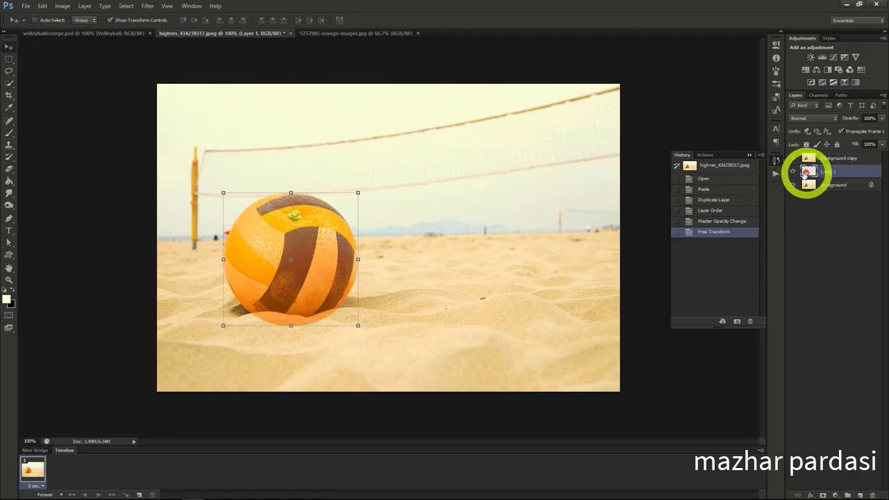
Load the orange's outline as a selection and use it to add a layer mask to the Background copy layer.
left_click(807, 172, "ctrl")
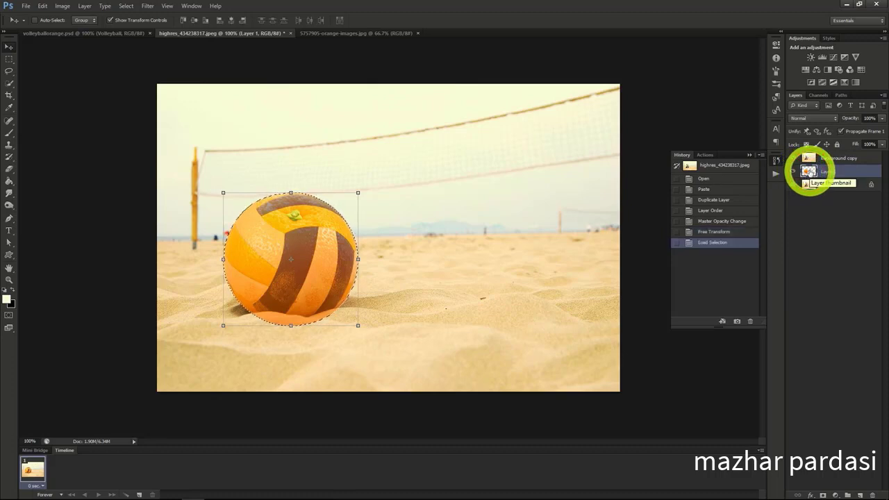
left_click(835, 157)
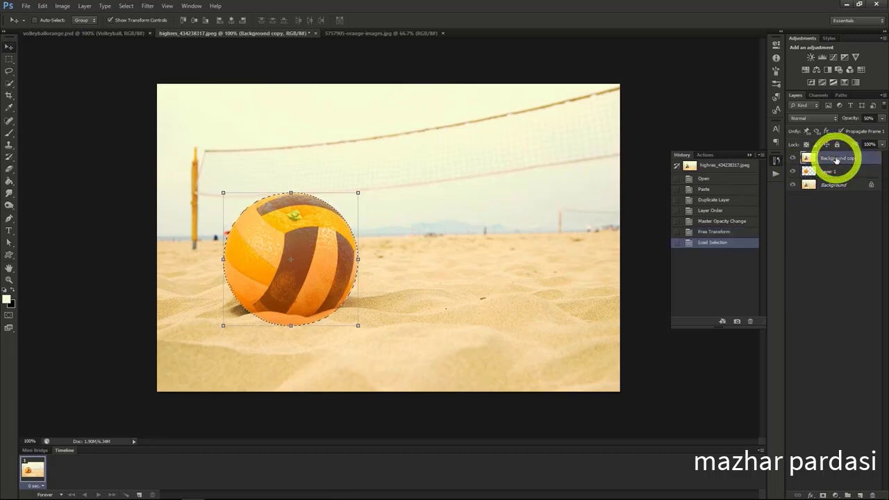
left_click(822, 494)
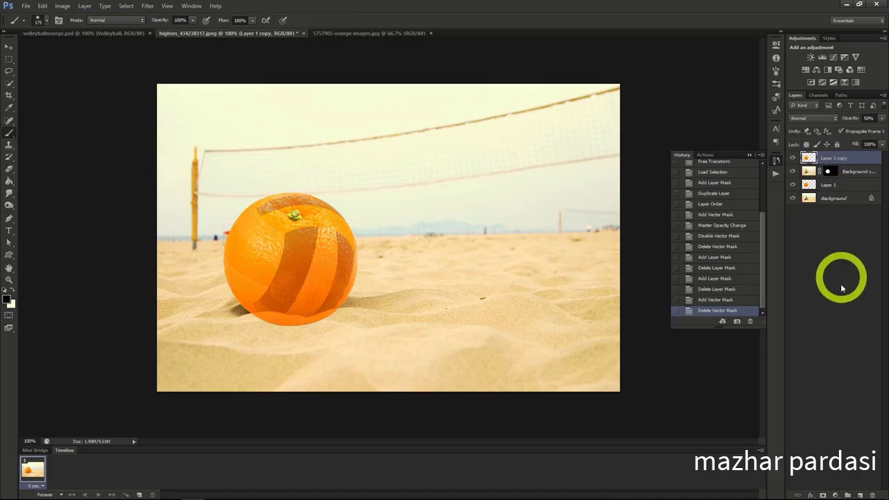
Mask the Layer 1 copy and paint white inside the selected ball panels to reveal the orange texture.
left_click(823, 494)
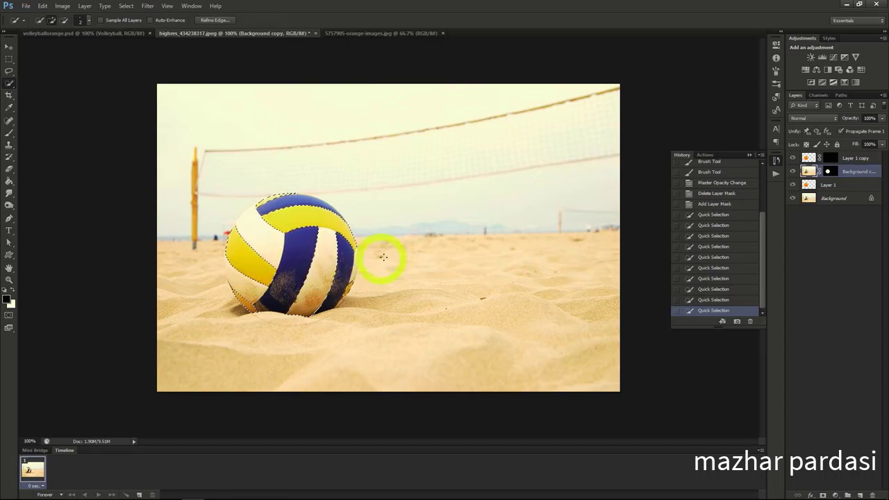
left_click(9, 132)
key("x")
key("alt+bracketright")
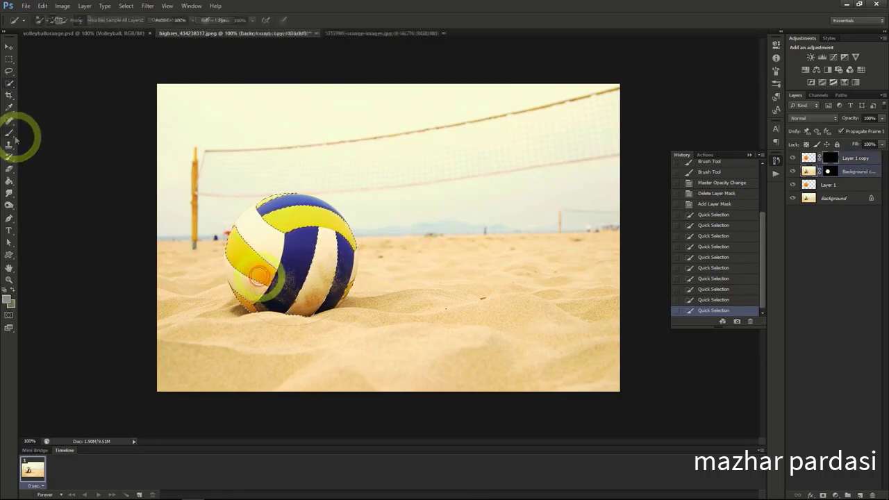
mouse_move(267, 282)
left_mouse_down()
mouse_move(227, 252)
mouse_move(231, 233)
mouse_move(272, 275)
mouse_move(247, 283)
mouse_move(233, 256)
mouse_move(278, 283)
mouse_move(257, 277)
left_mouse_up()
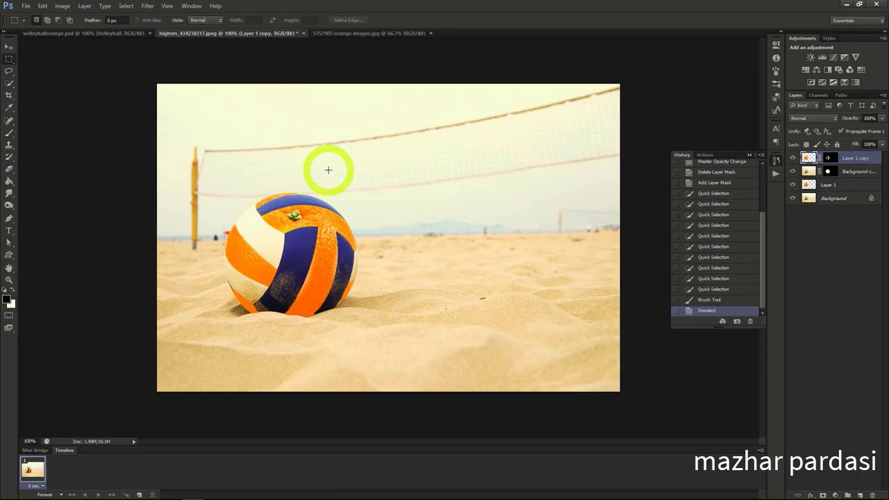
left_click(465, 18)
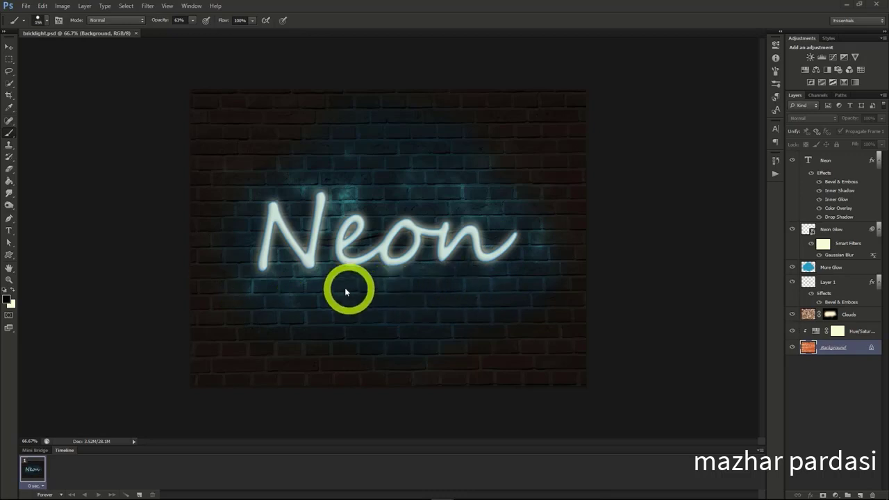
Duplicate the brick wall Background layer of bricklight.psd into a new document.
right_click(828, 347)
left_click(813, 365)
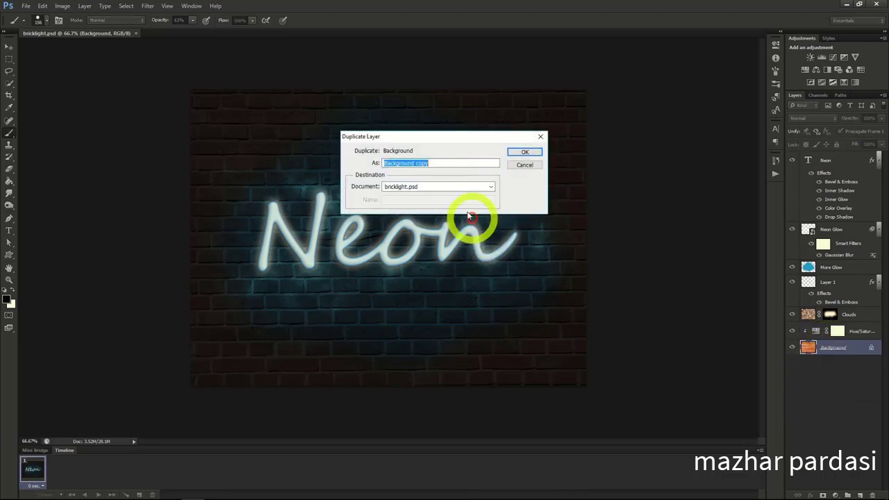
left_click(444, 186)
left_click(422, 197)
left_click(525, 152)
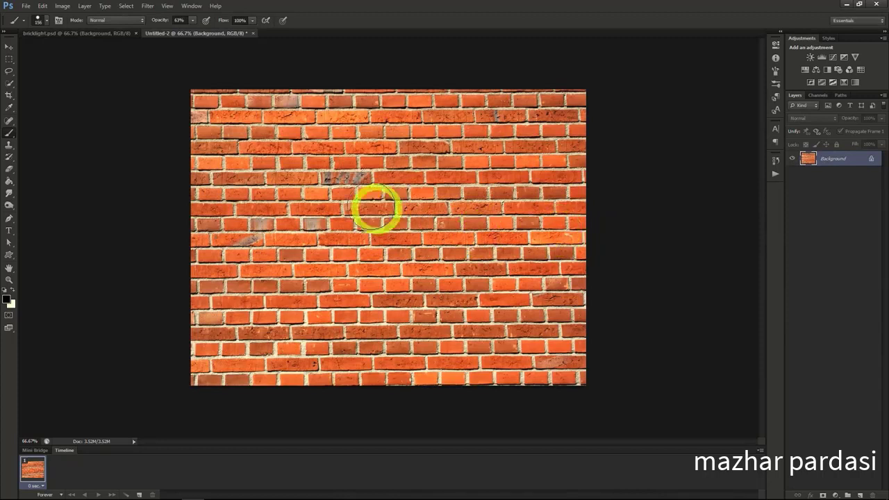
Add the text "Neon" in Segoe Script Regular on the brick wall.
left_click(775, 129)
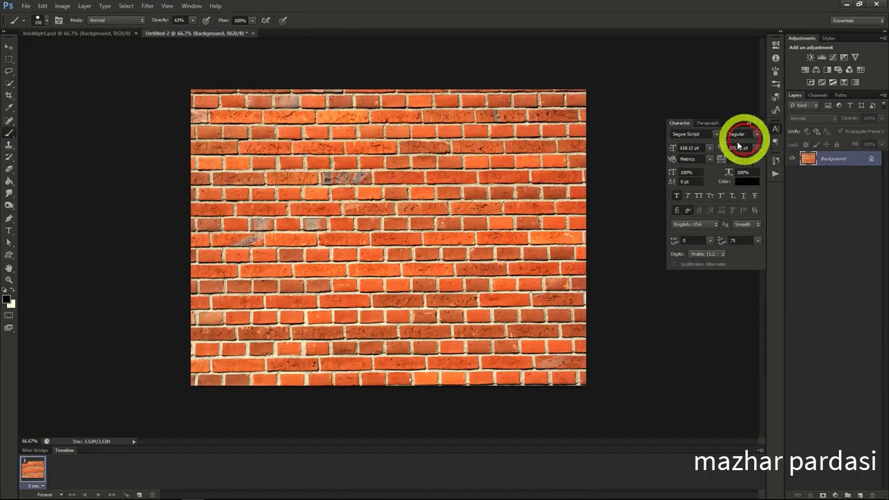
key("t")
left_click(302, 240)
type("Neo")
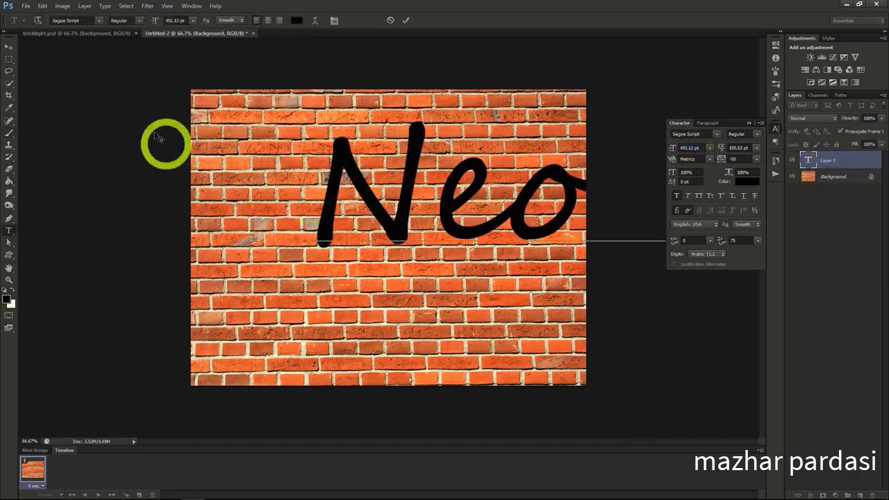
Reduce the Neon text's size to 282.12 pt and centre it on the brick wall.
left_click(9, 46)
left_click_drag(410, 194, 379, 224)
left_click_drag(672, 148, 643, 150)
left_click_drag(505, 231, 458, 236)
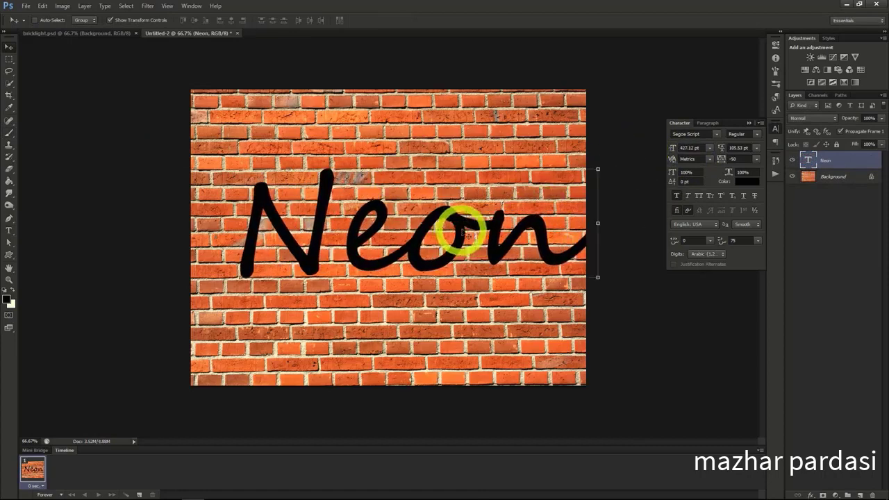
left_click(659, 147)
left_click_drag(658, 147, 470, 242)
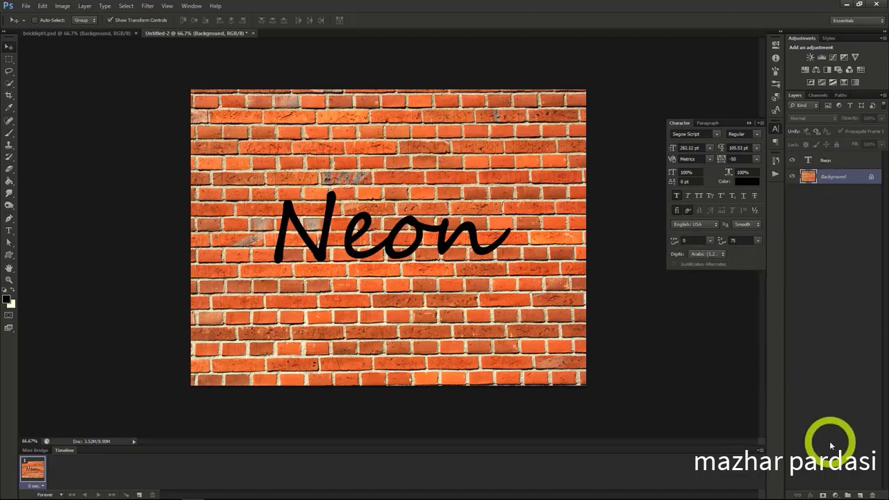
Add a Hue/Saturation adjustment layer above the brick wall with saturation -70 and lightness -87.
left_click(85, 7)
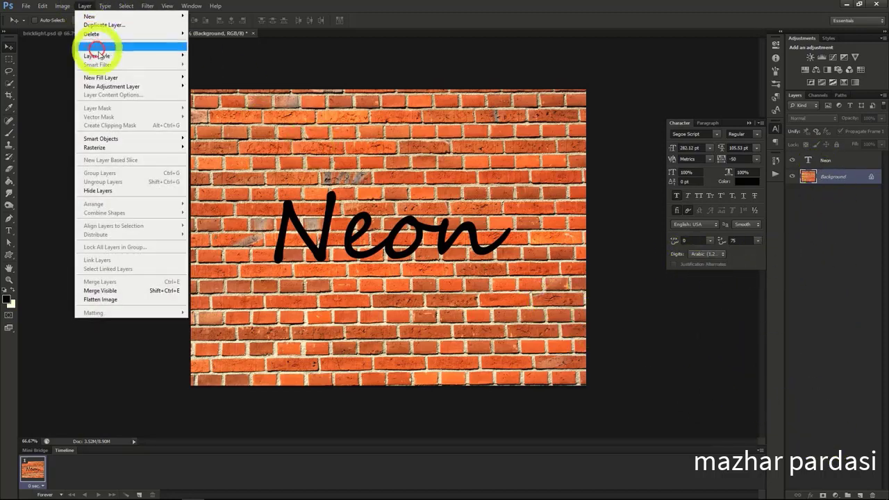
mouse_move(111, 86)
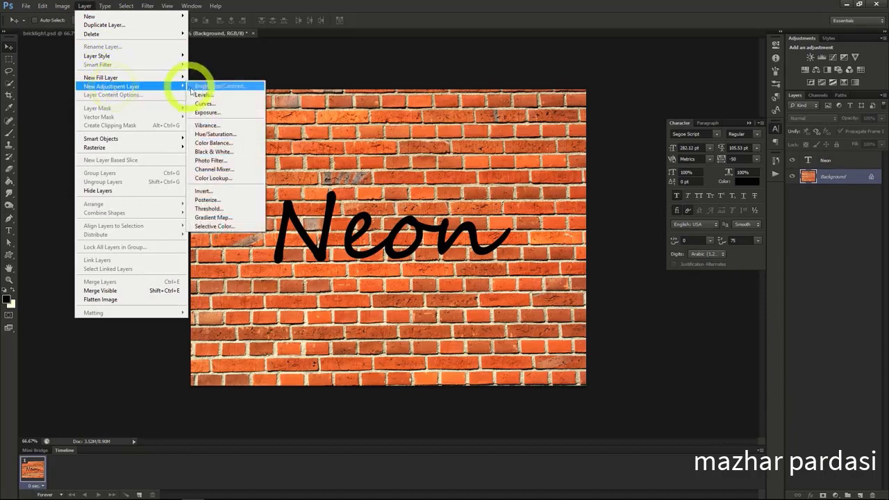
left_click(208, 134)
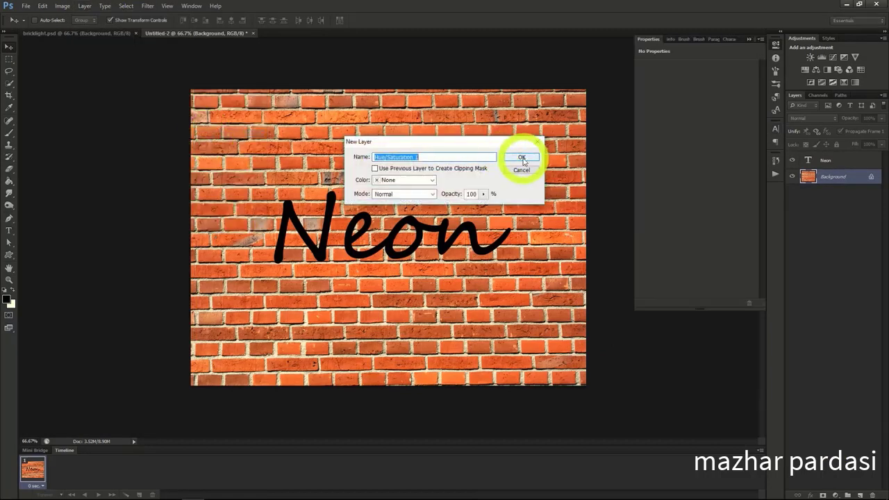
left_click(522, 158)
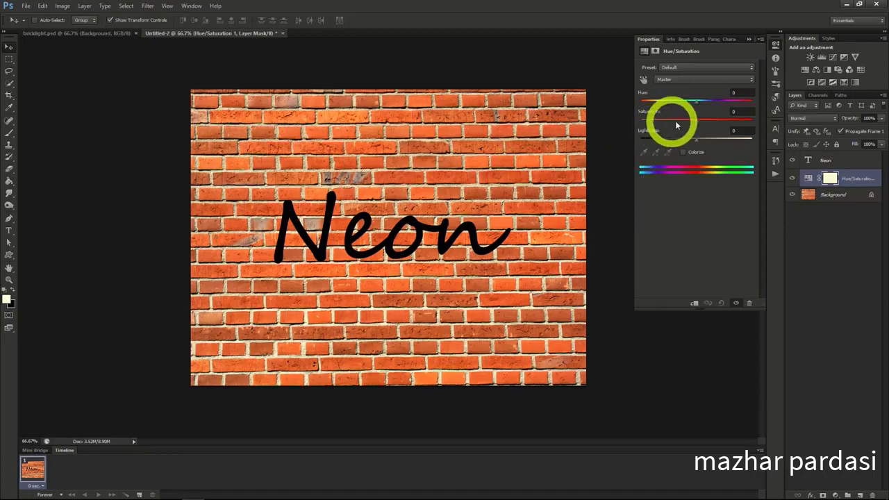
left_click_drag(690, 123, 646, 138)
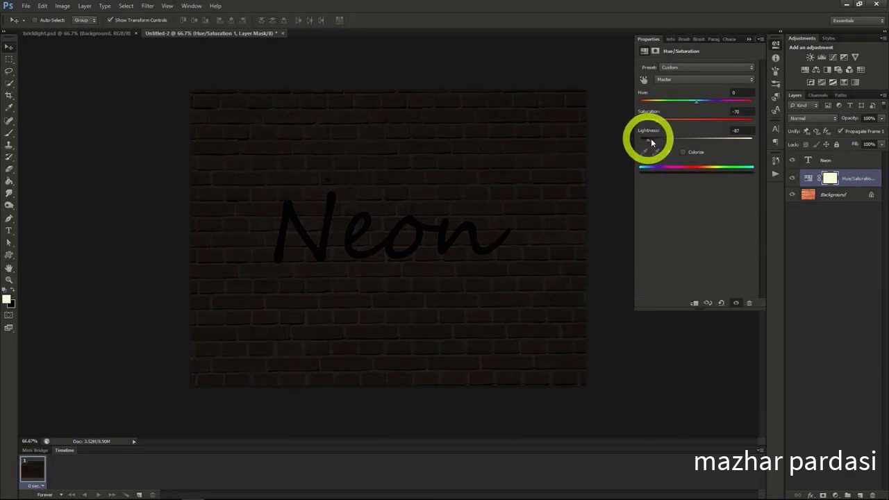
Create a new layer above the Hue/Saturation adjustment and fill it with rendered Clouds.
left_click(809, 179)
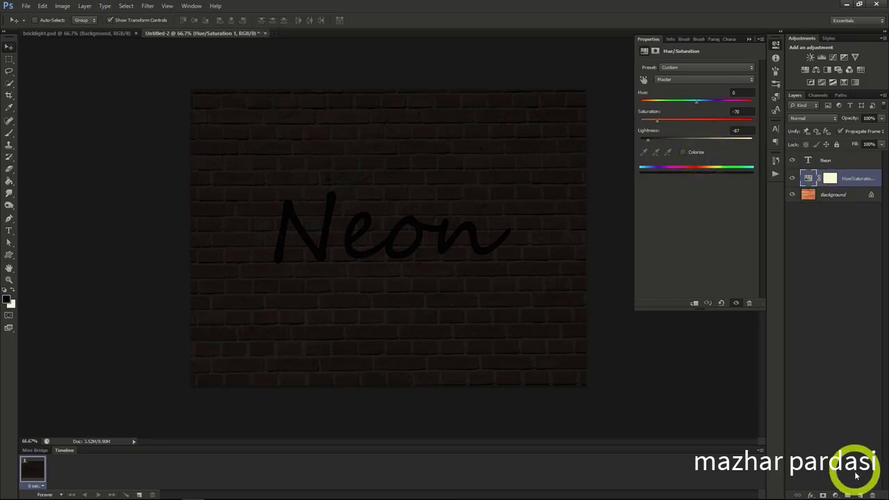
left_click(861, 494)
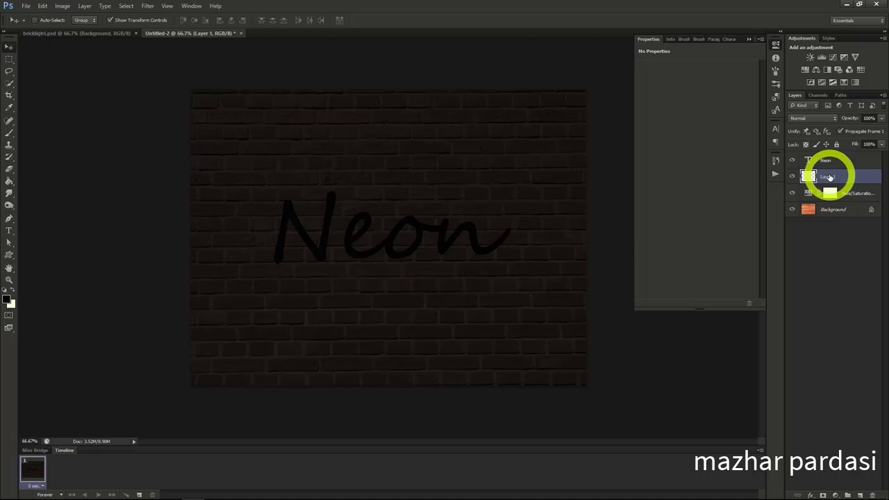
left_click(148, 5)
mouse_move(173, 151)
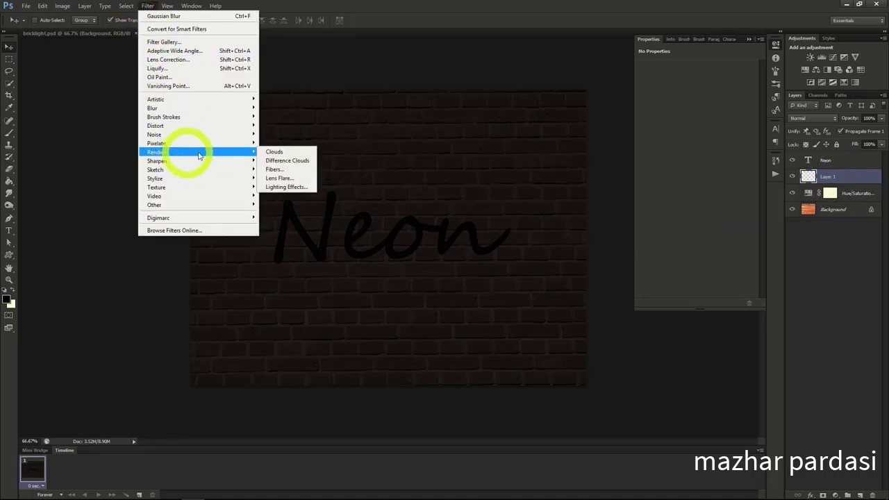
left_click(274, 150)
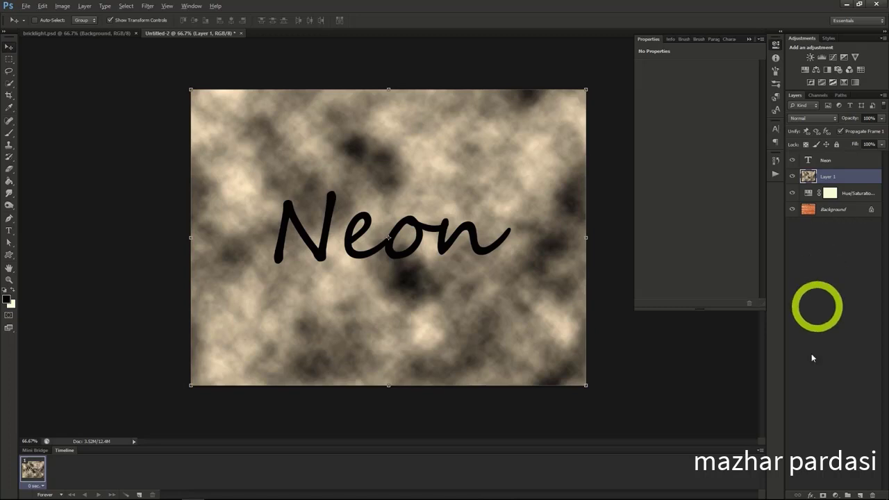
Add a black layer mask to the clouds layer and set its blending mode to Divide.
left_click(823, 494, "alt")
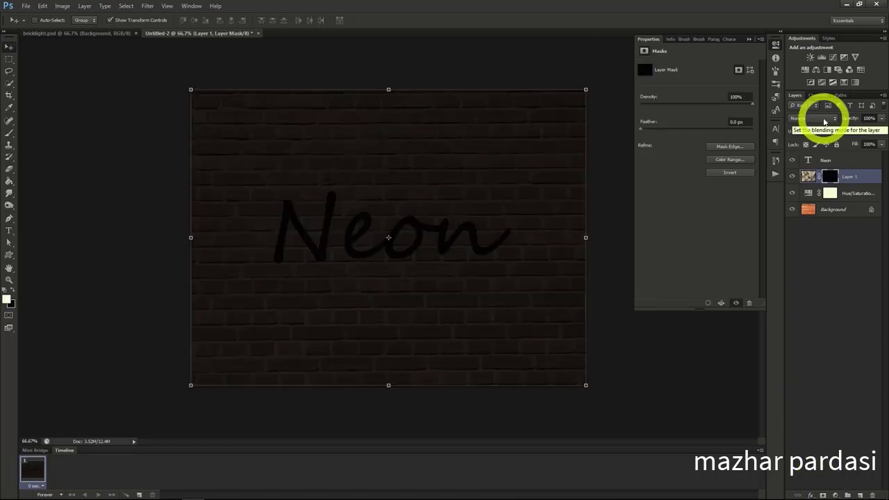
left_click(824, 120)
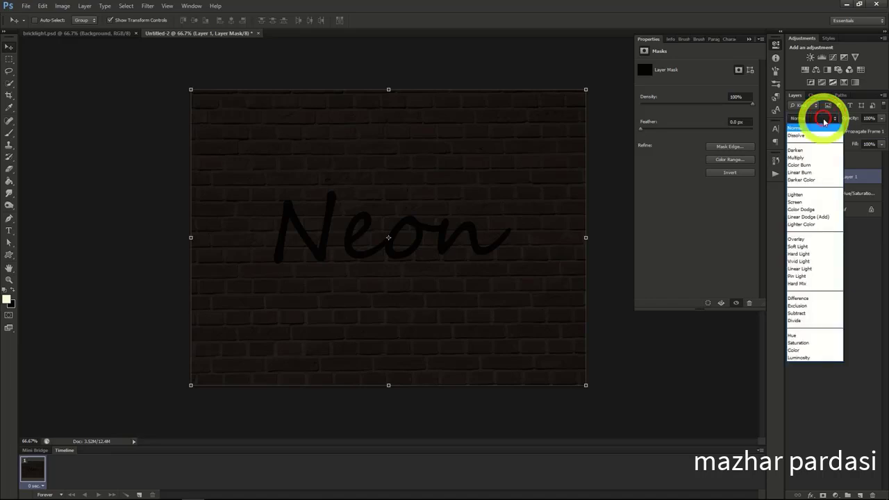
left_click(798, 327)
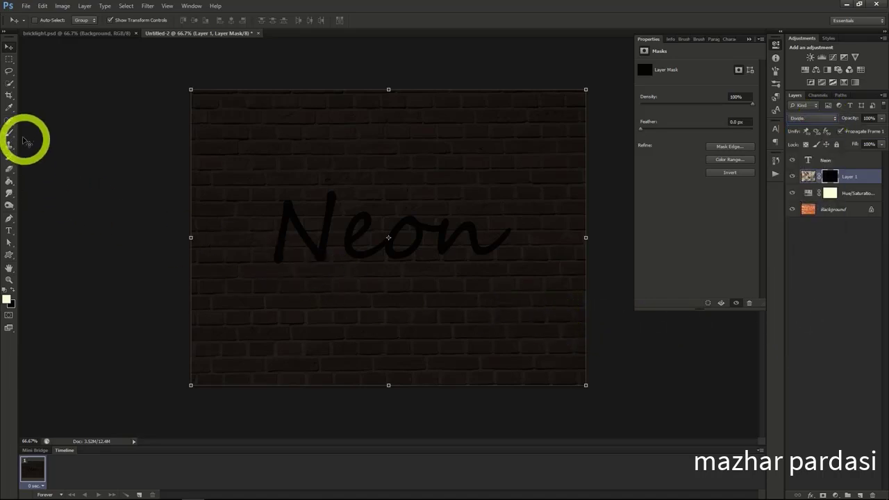
Paint soft white light patches around the text on the clouds layer's mask with a 156 px brush at 50% opacity.
left_click(9, 134)
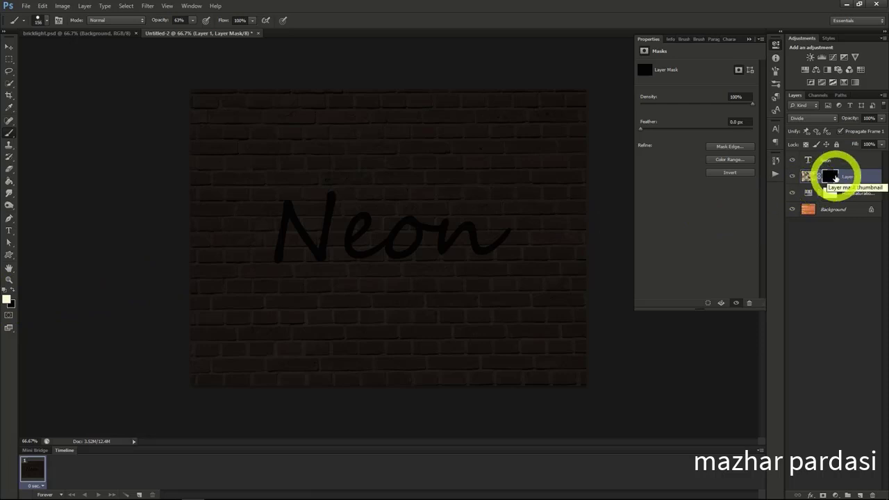
left_click(190, 25)
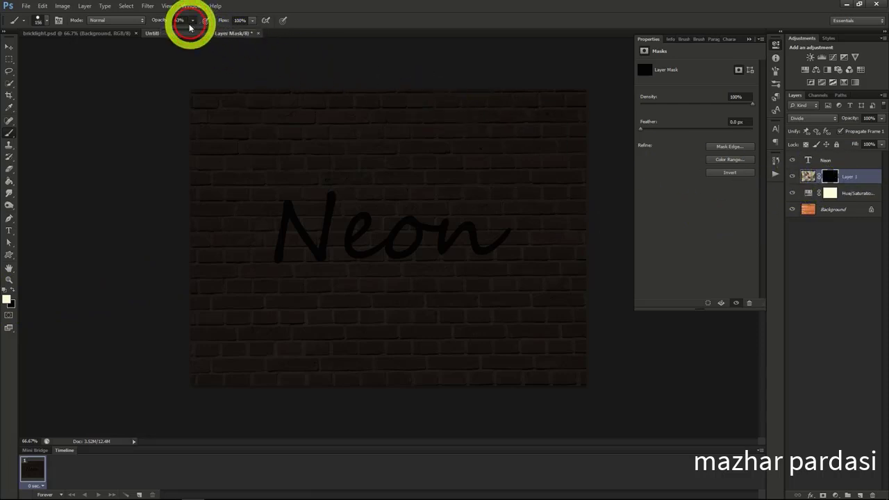
left_click_drag(190, 25, 187, 32)
left_click(45, 19)
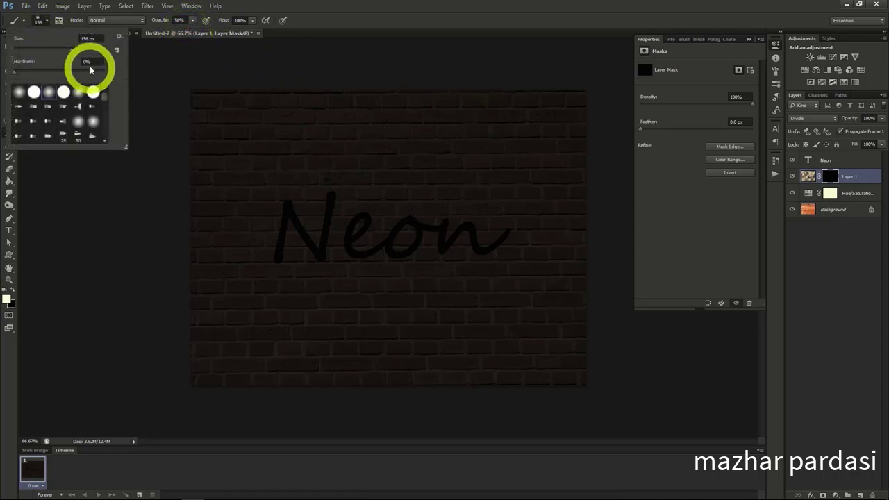
left_click(46, 23)
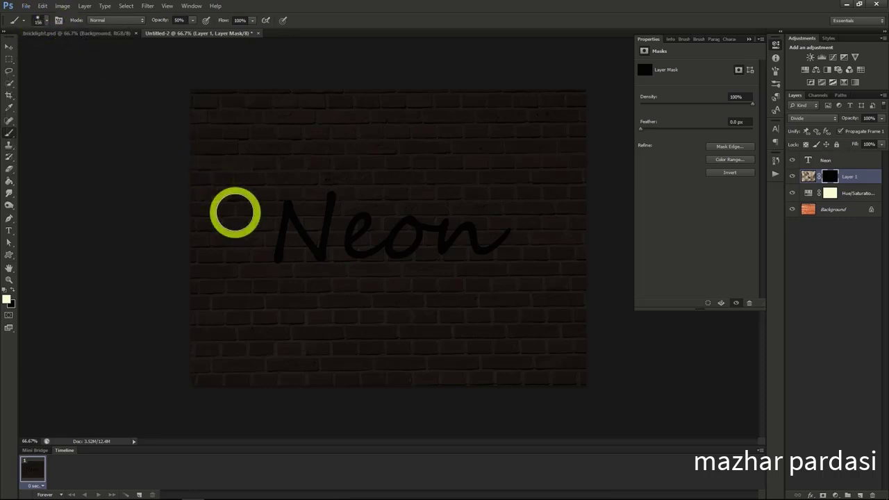
mouse_move(235, 212)
left_mouse_down()
mouse_move(291, 196)
mouse_move(256, 251)
mouse_move(349, 222)
mouse_move(349, 250)
mouse_move(383, 242)
mouse_move(403, 251)
mouse_move(366, 222)
mouse_move(441, 204)
mouse_move(488, 250)
mouse_move(547, 239)
mouse_move(471, 197)
mouse_move(443, 198)
mouse_move(482, 277)
mouse_move(429, 207)
mouse_move(353, 212)
mouse_move(341, 280)
left_mouse_up()
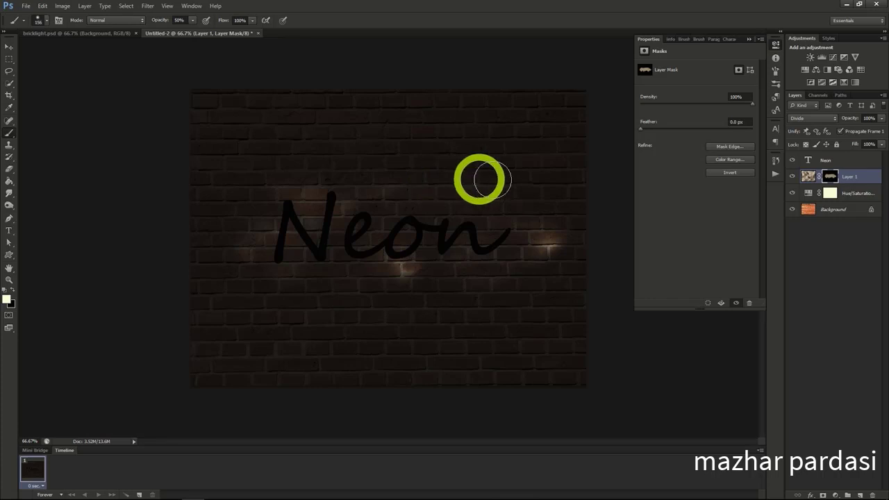
Add Bevel & Emboss to the Neon text layer with depth 185%, size 3 px and maximum softening.
left_click(831, 160)
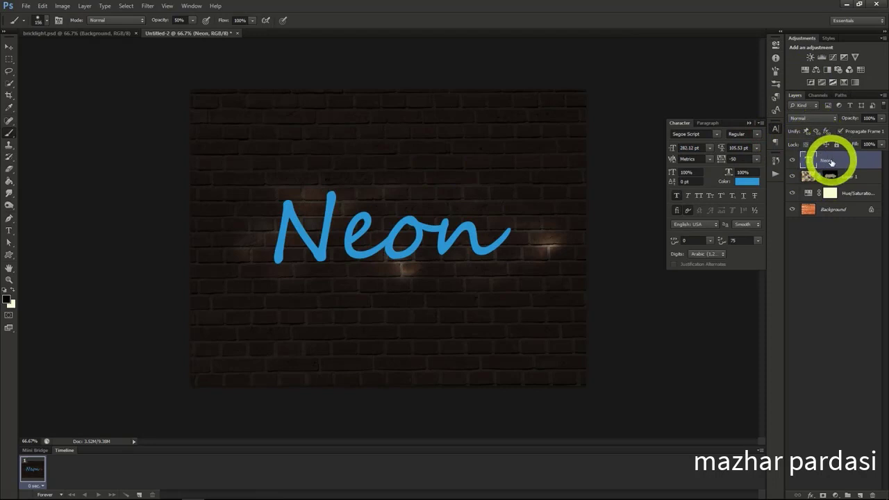
right_click(829, 156)
left_click(793, 168)
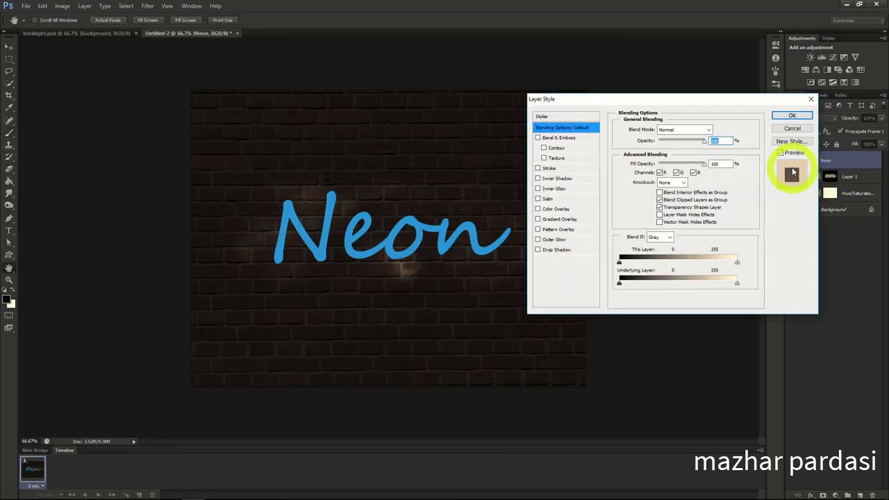
left_click(561, 138)
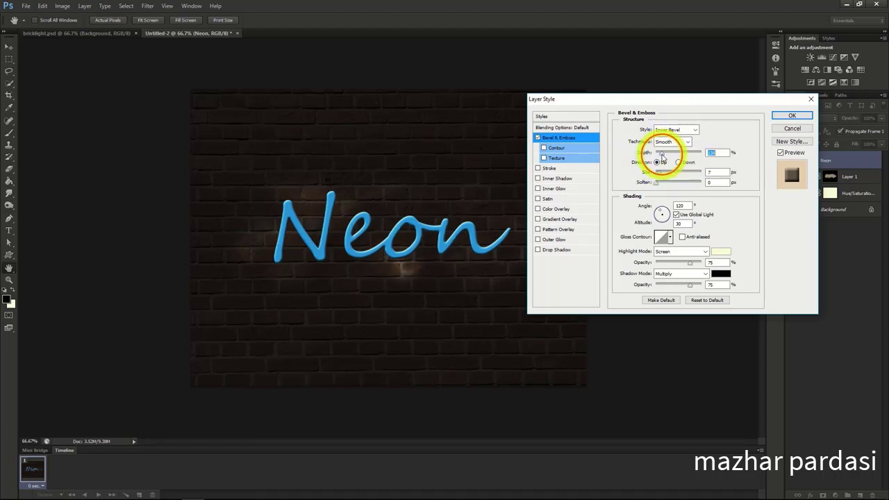
left_click(664, 154)
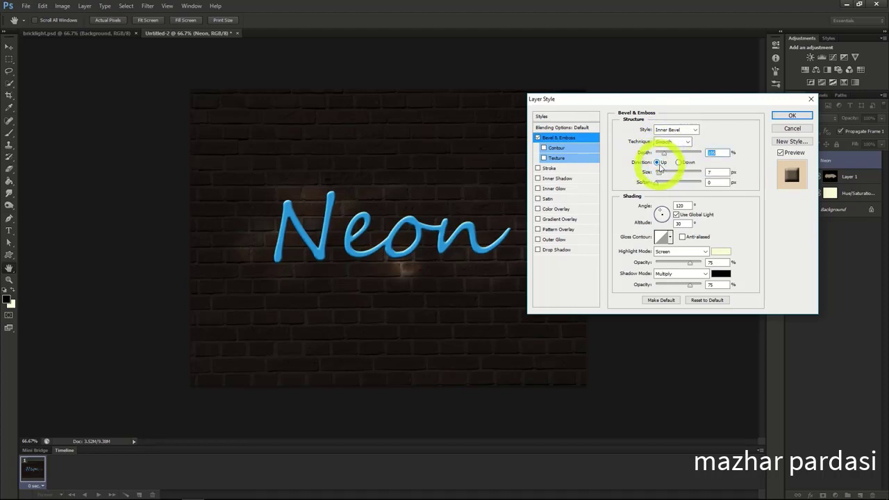
left_click_drag(659, 175, 697, 182)
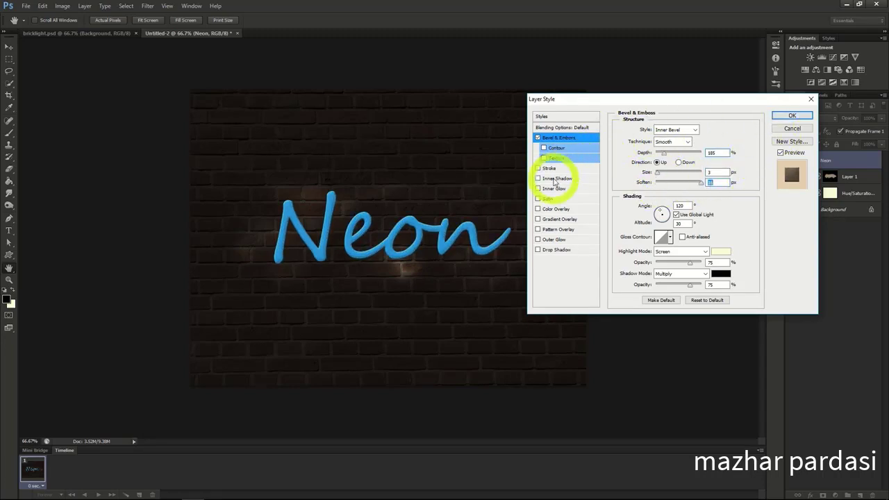
Add an Inner Shadow to the Neon text with 40% opacity and a shorter distance.
left_click(554, 179)
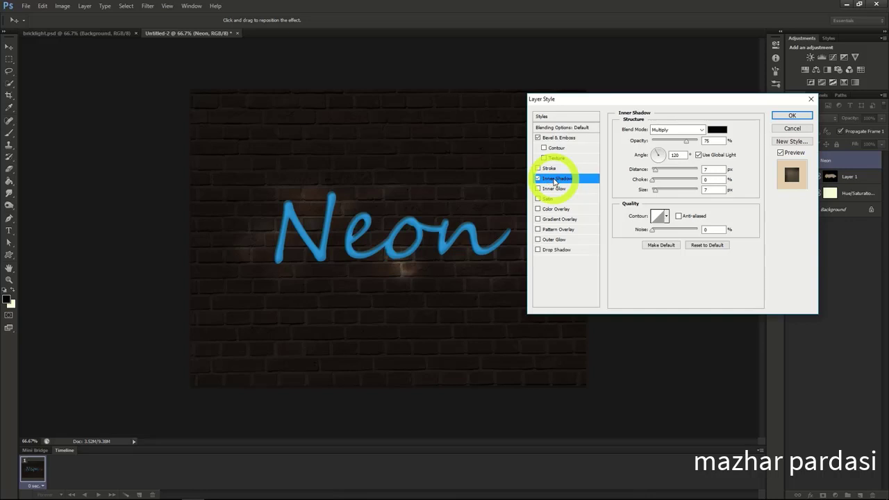
left_click(672, 142)
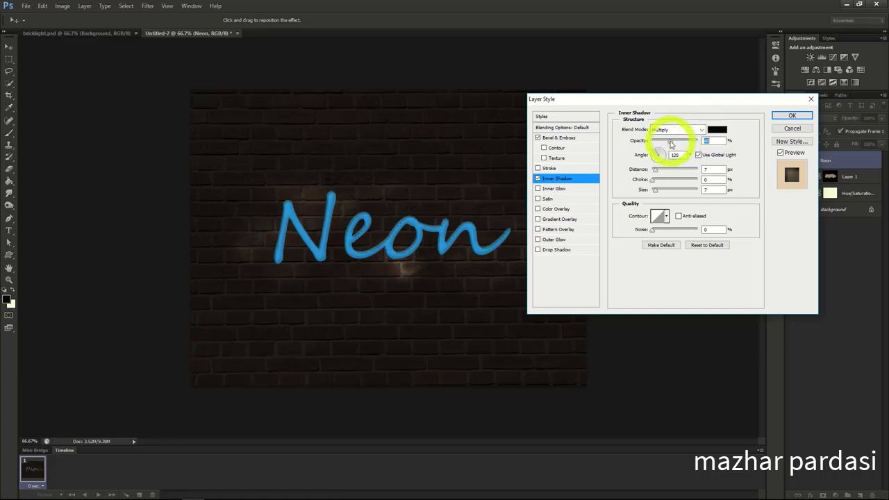
left_click(654, 171)
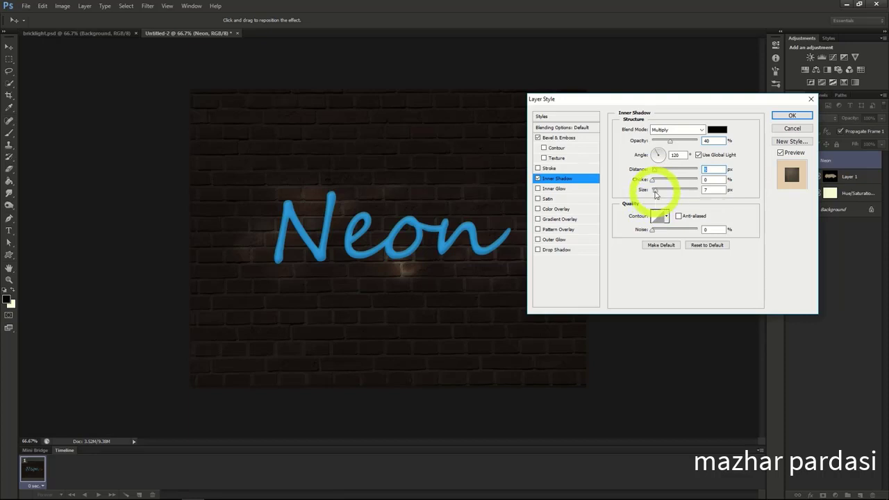
Add an Inner Glow to the Neon text with Center as its source and a smaller size, and apply the layer style.
left_click(554, 189)
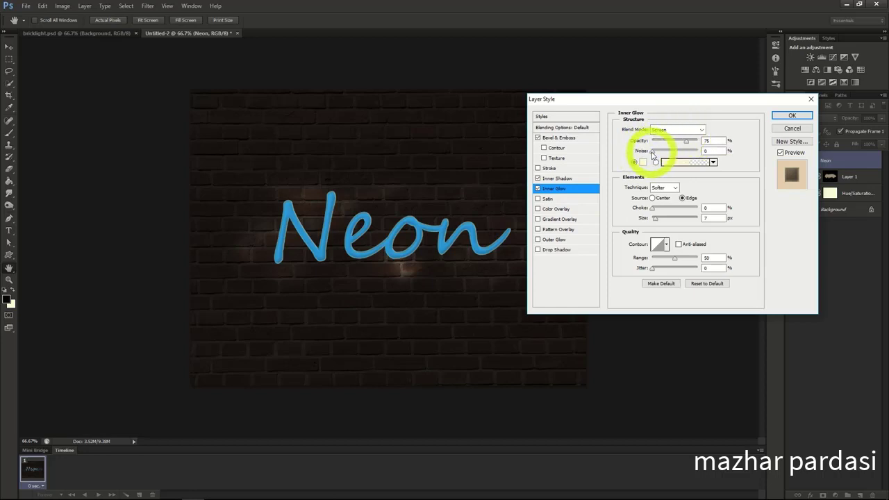
left_click(656, 220)
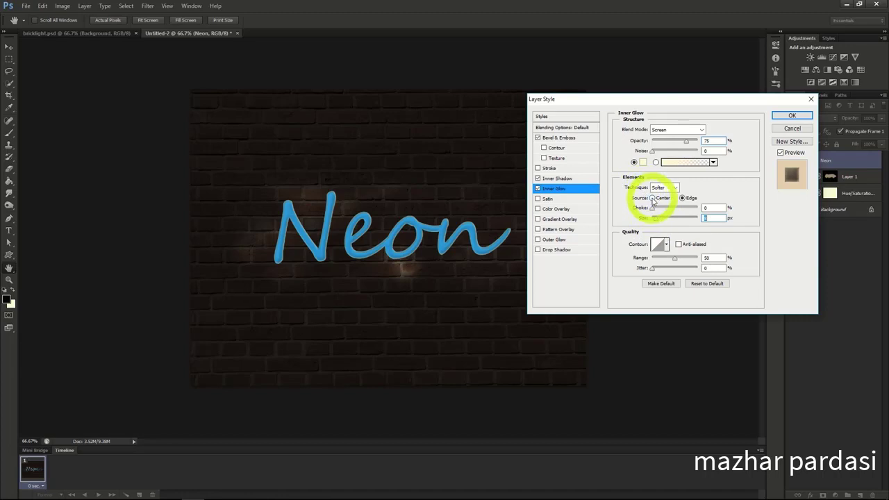
left_click(652, 198)
left_click(709, 103)
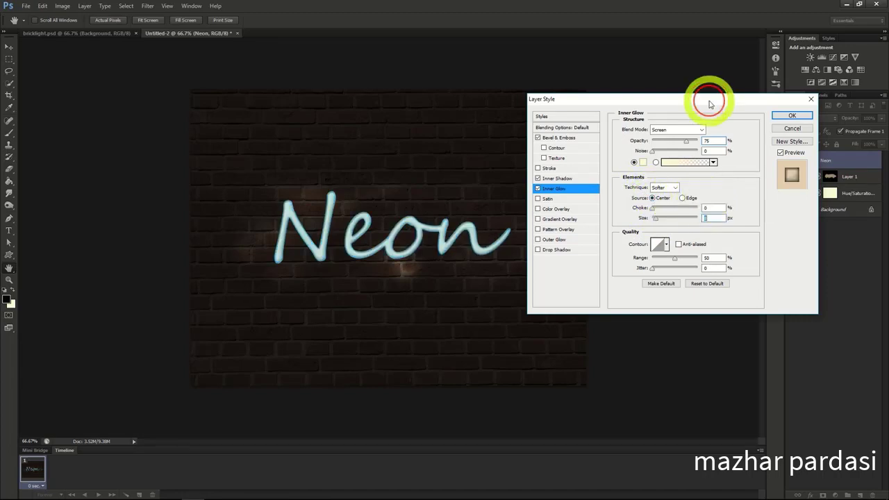
left_click(791, 115)
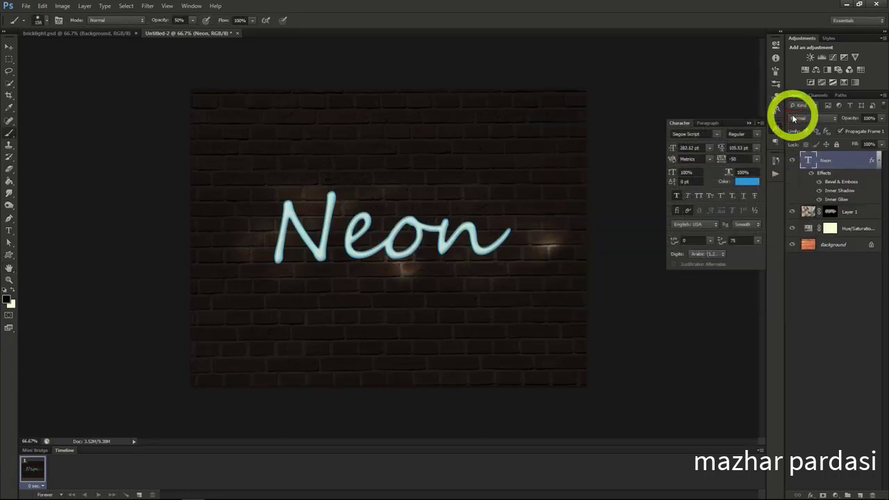
Duplicate the Neon text layer and place the copy below the original.
left_click(827, 165)
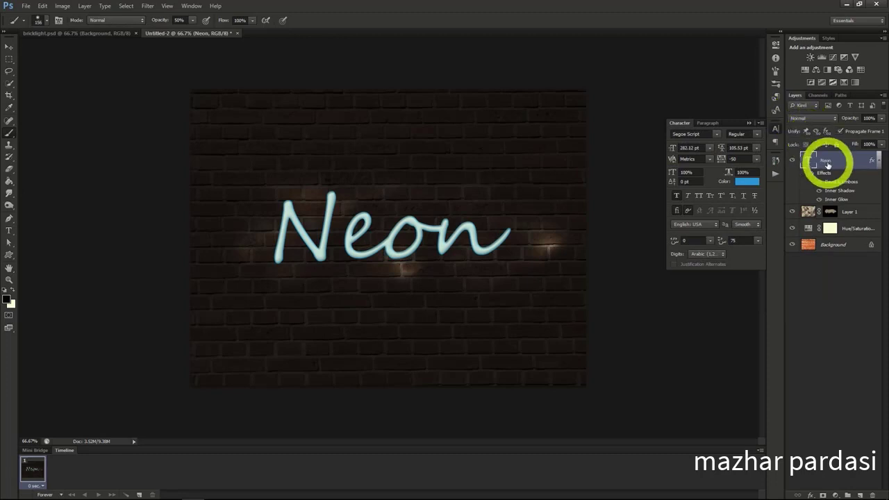
right_click(828, 165)
left_click(784, 178)
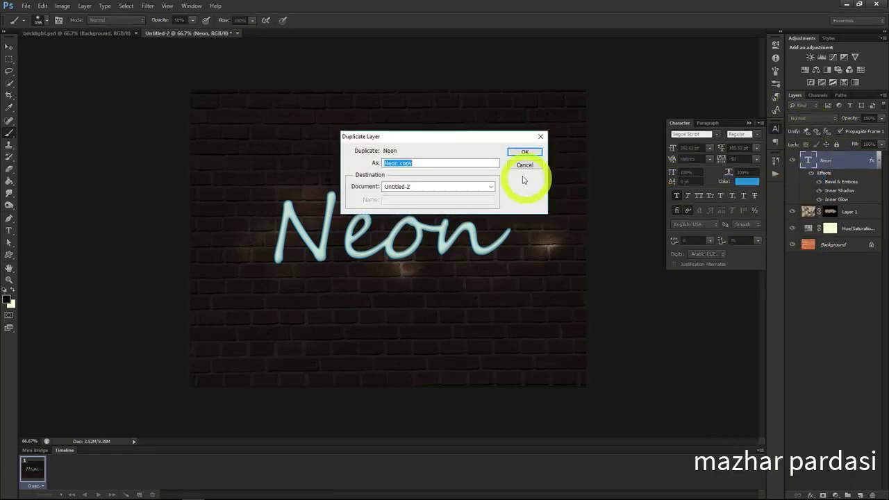
left_click(522, 151)
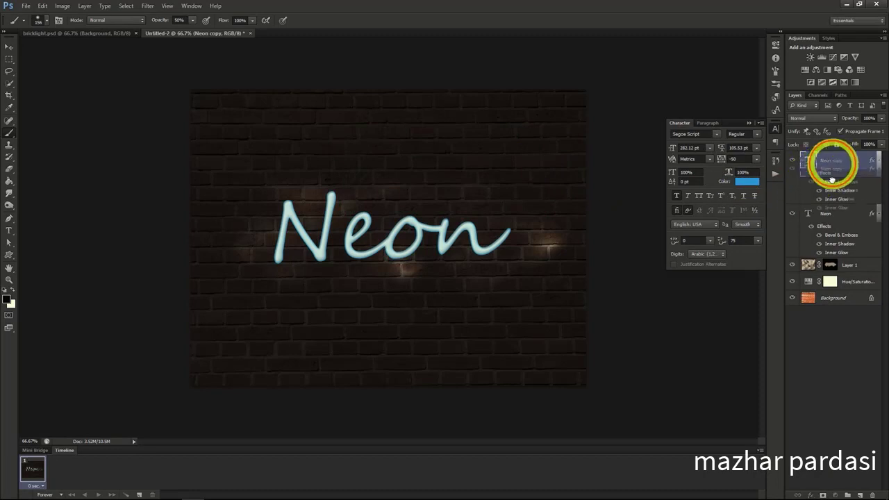
left_click_drag(831, 179, 837, 251)
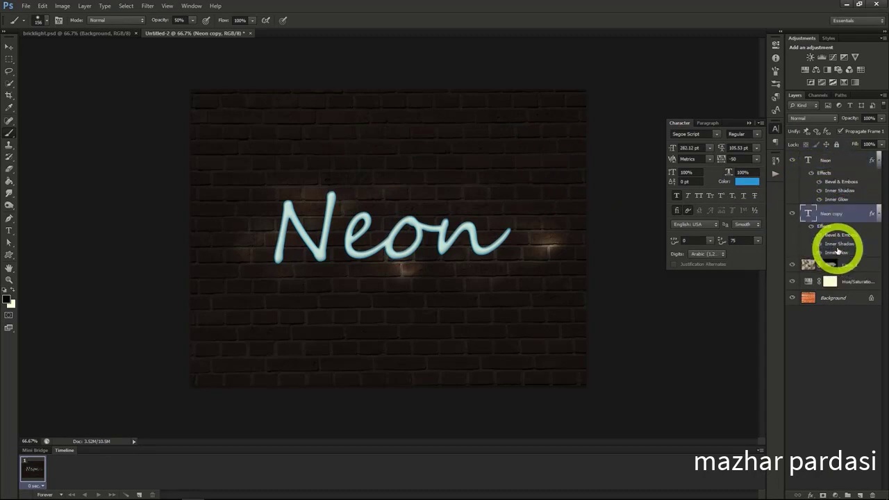
Convert the Neon copy layer to a smart object and apply a Gaussian Blur with a radius of about 11 pixels.
right_click(828, 212)
left_click(809, 201)
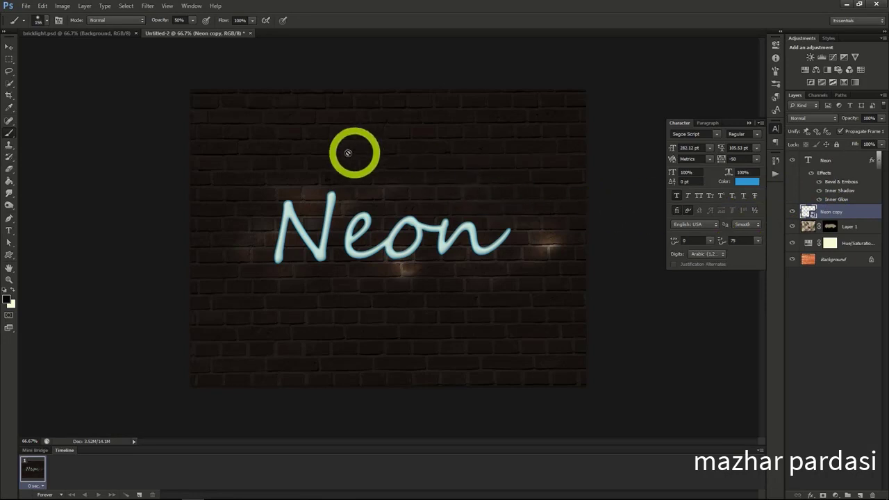
left_click(148, 6)
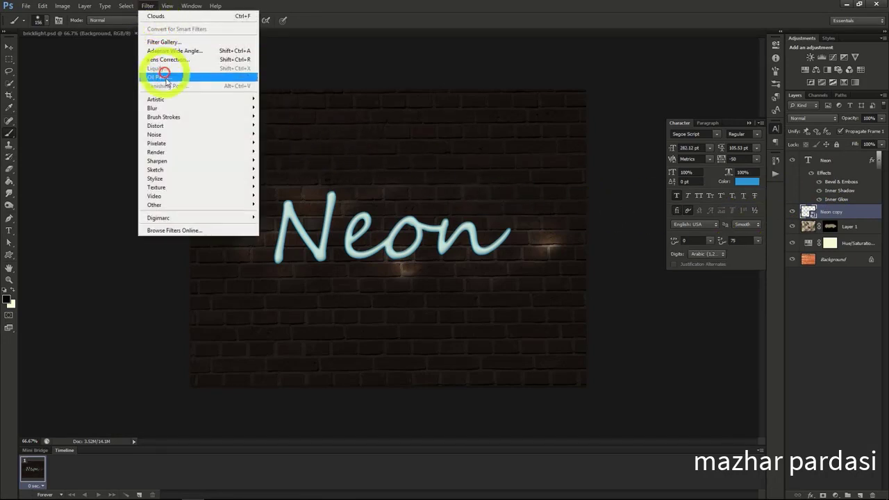
mouse_move(166, 107)
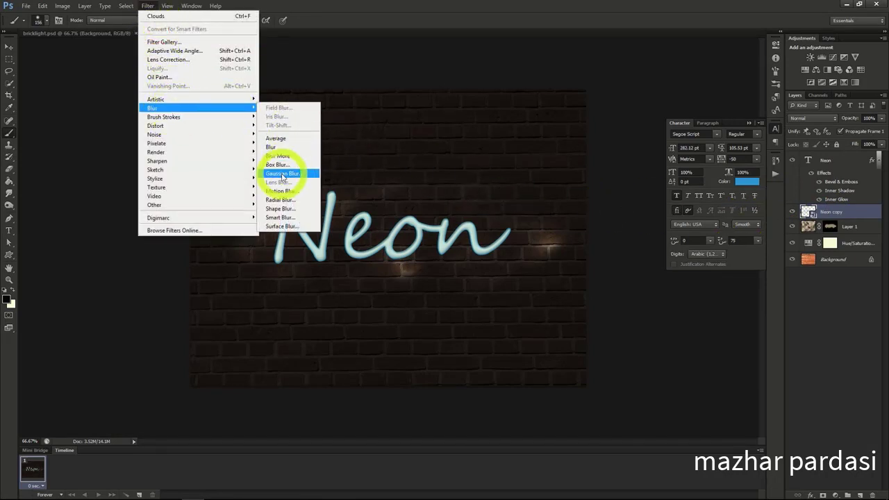
left_click(283, 176)
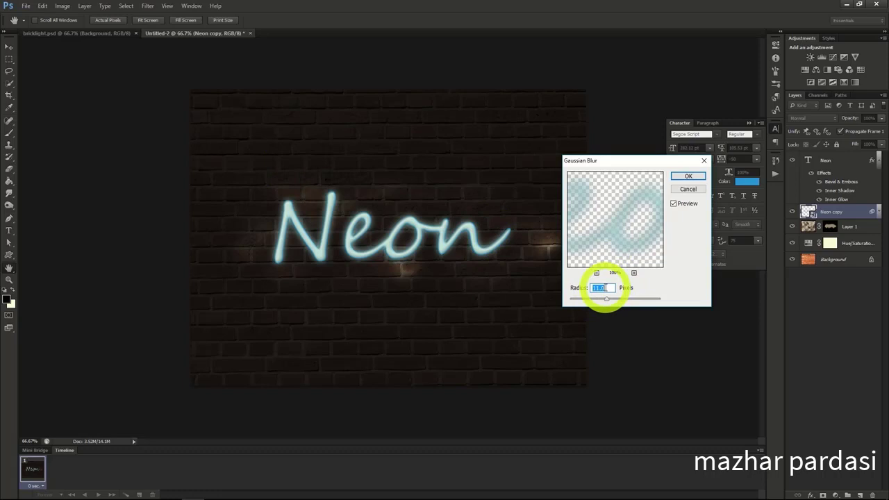
left_click(683, 176)
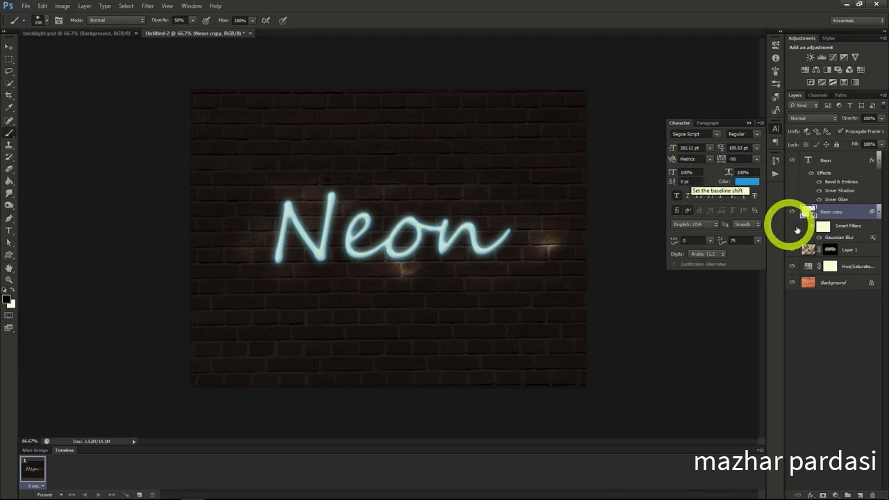
Create a new layer above the clouds layer and set up a smaller round brush with 100% hardness.
left_click(850, 249)
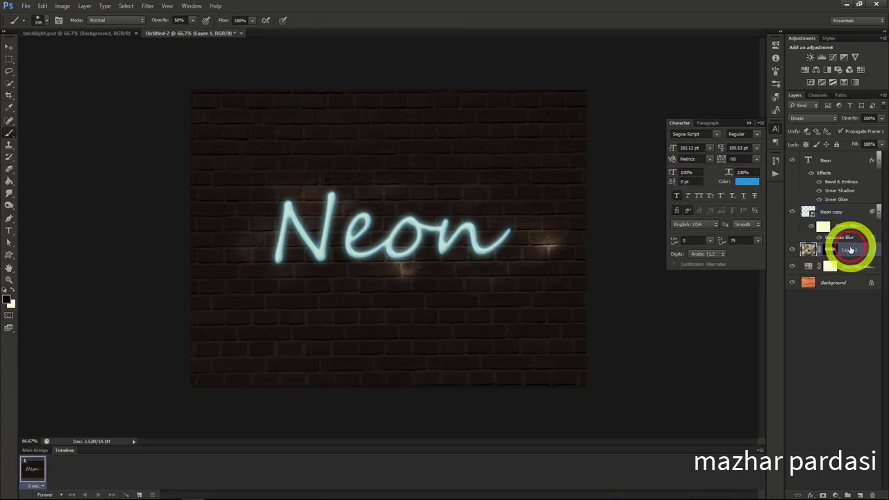
left_click(859, 494)
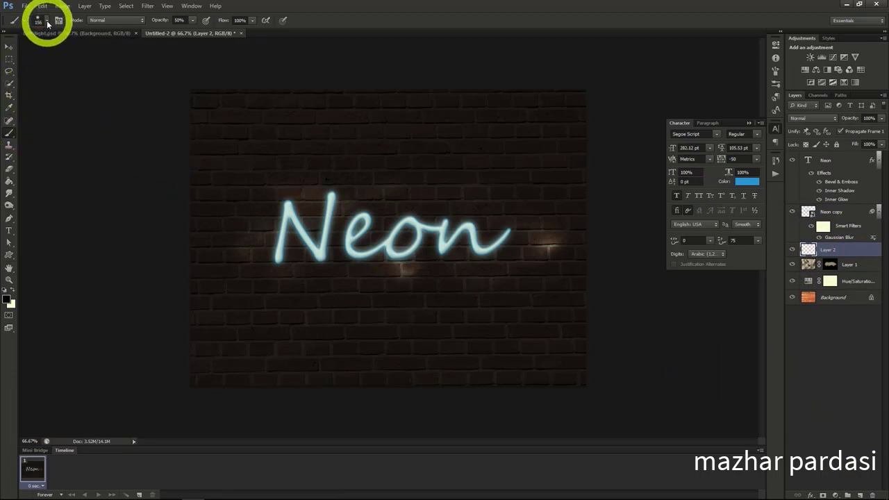
left_click(45, 20)
left_click(48, 24)
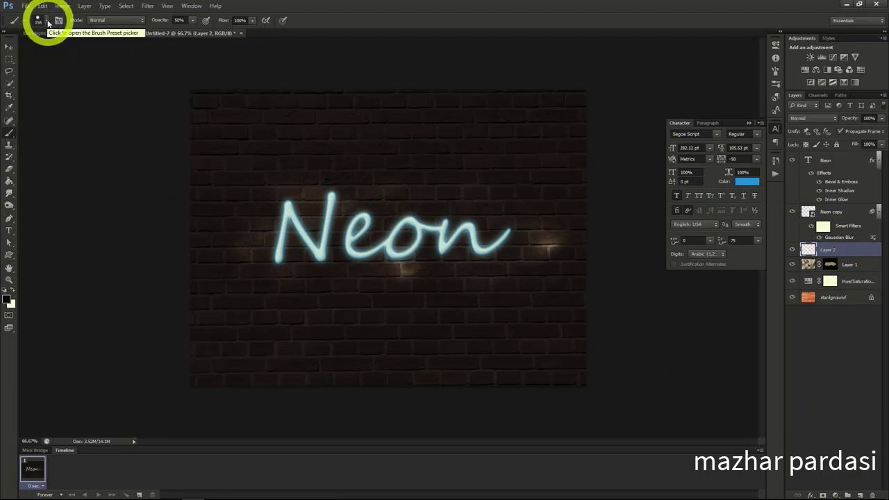
left_click(47, 22)
left_click_drag(70, 48, 28, 46)
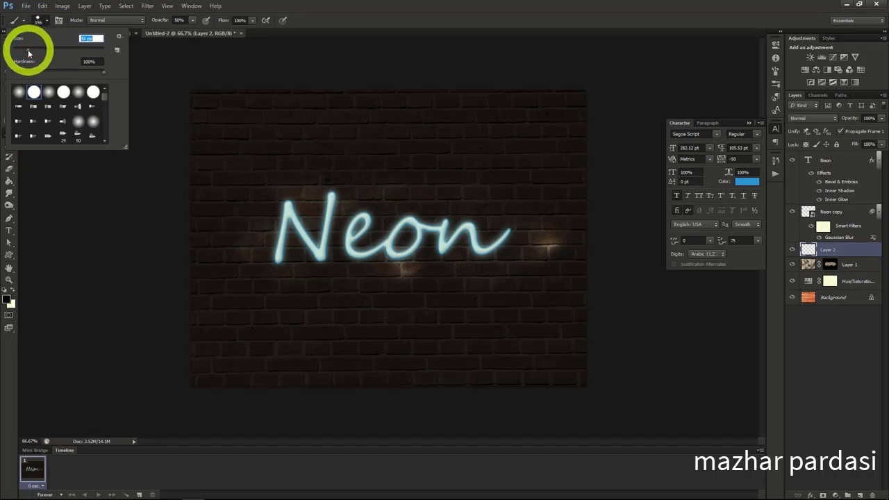
left_click(56, 248)
Draw a wavy open path across the middle of the Neon text with the Pen tool.
left_click(10, 218)
left_click(217, 235)
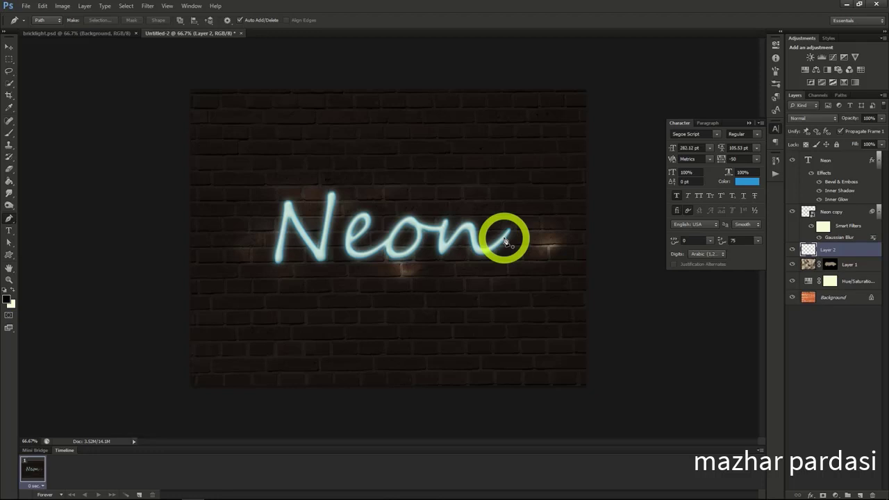
left_click_drag(488, 238, 447, 238)
left_click_drag(278, 238, 306, 234)
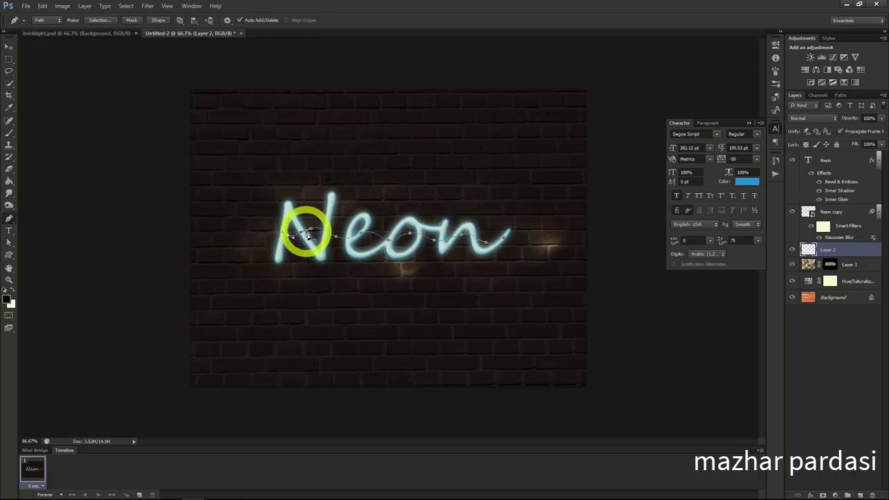
Stroke the wavy path with the brush using simulated pressure, and delete the path.
right_click(306, 234)
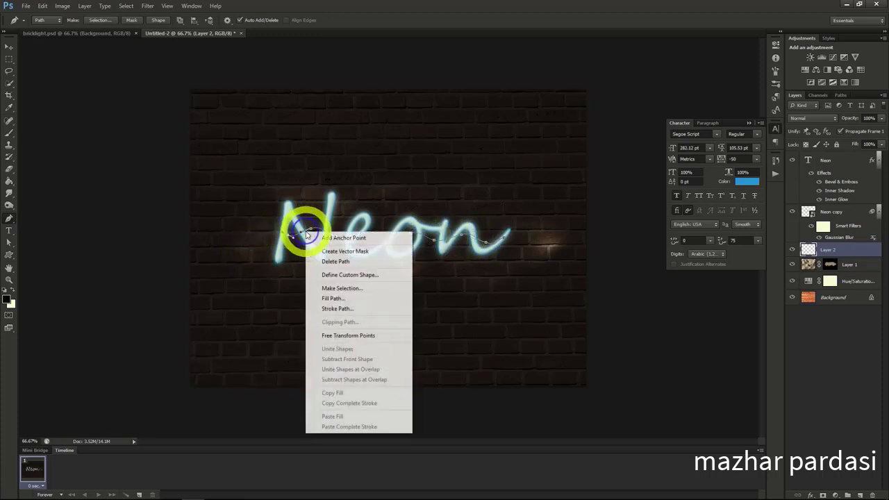
left_click(337, 309)
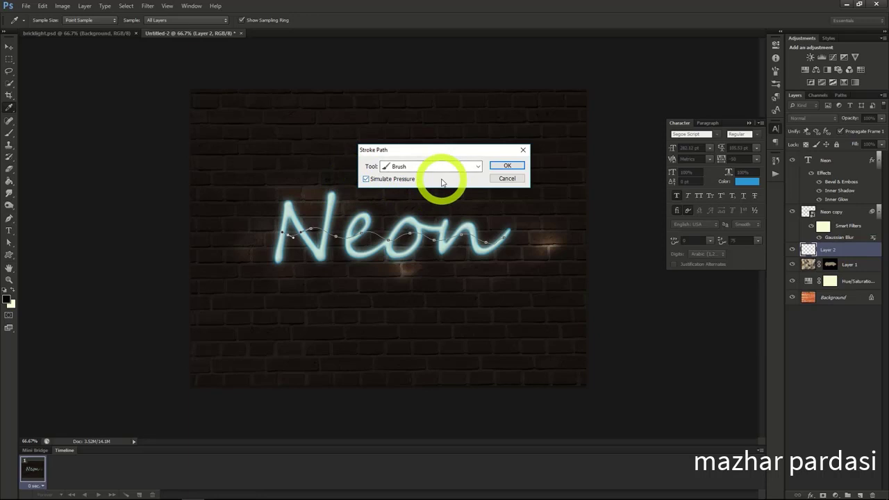
left_click(506, 165)
right_click(411, 236)
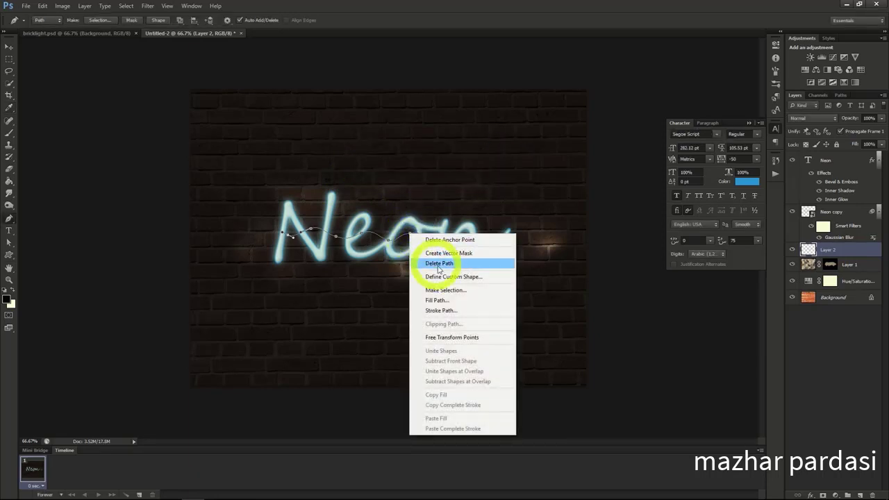
left_click(439, 264)
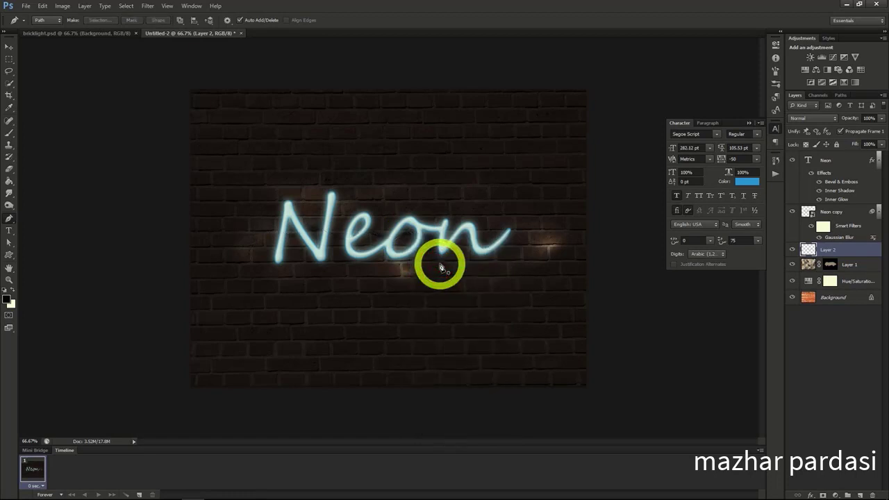
Add a Bevel & Emboss to the cable layer with 245% depth, 0 px size and a slightly increased soften value.
right_click(826, 254)
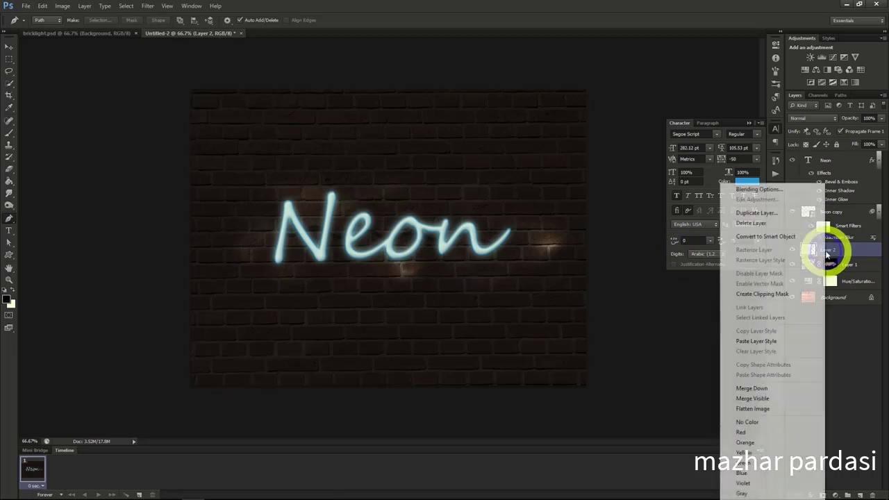
left_click(755, 190)
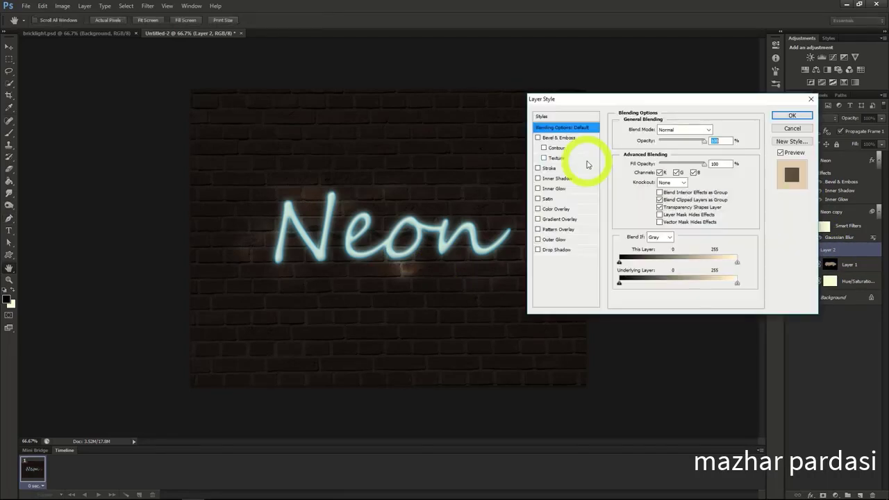
left_click(566, 137)
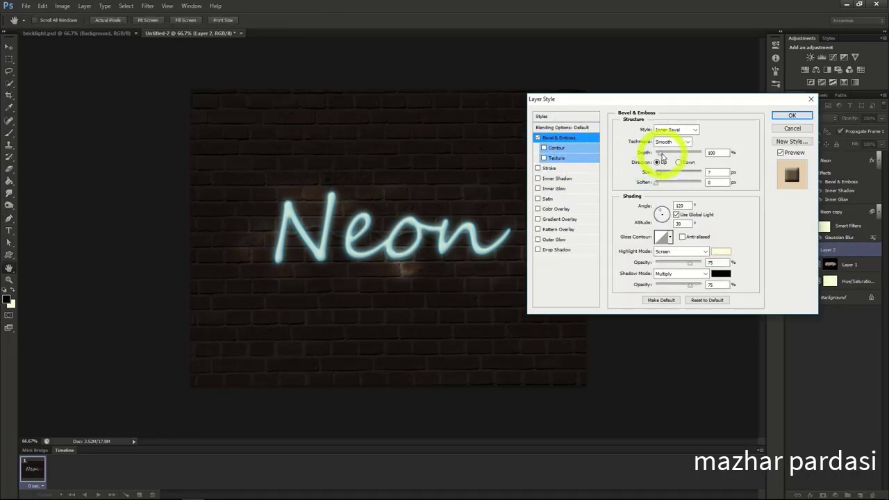
left_click_drag(661, 156, 651, 176)
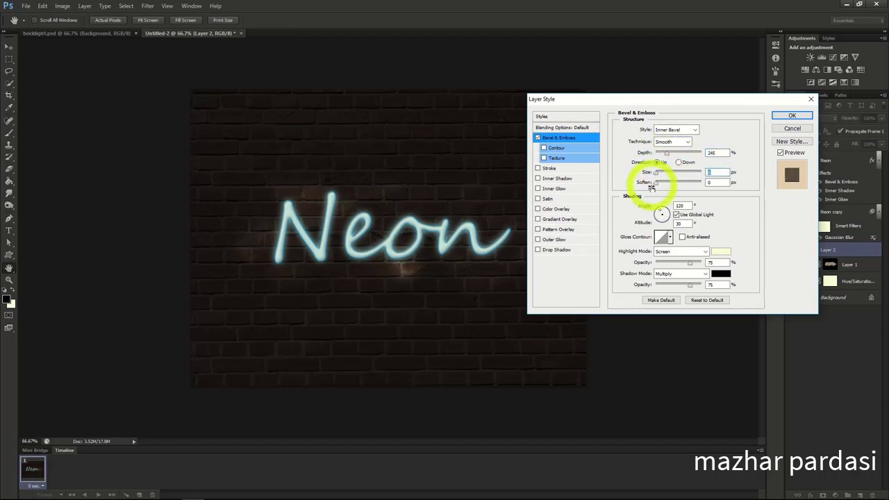
left_click(658, 184)
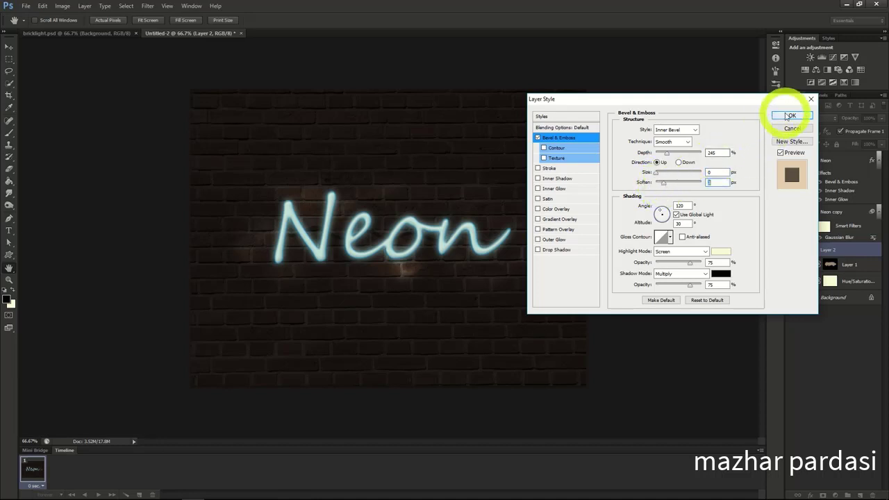
left_click(786, 115)
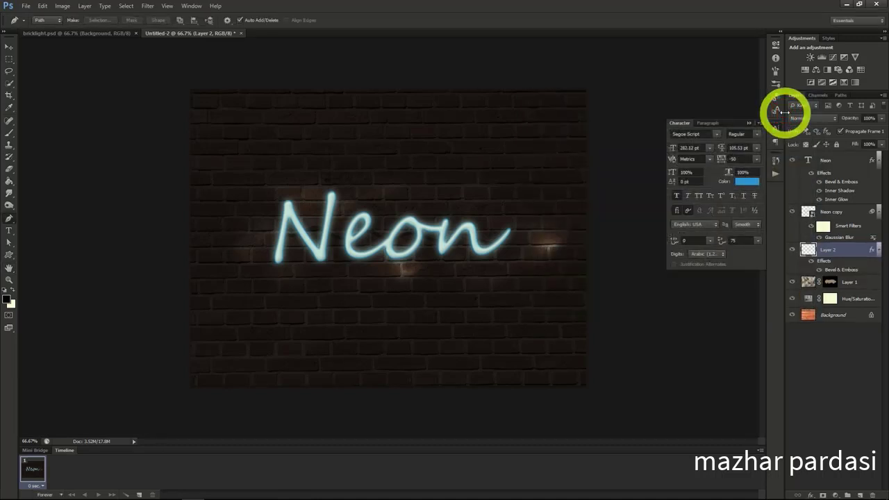
left_click_drag(785, 111, 779, 131)
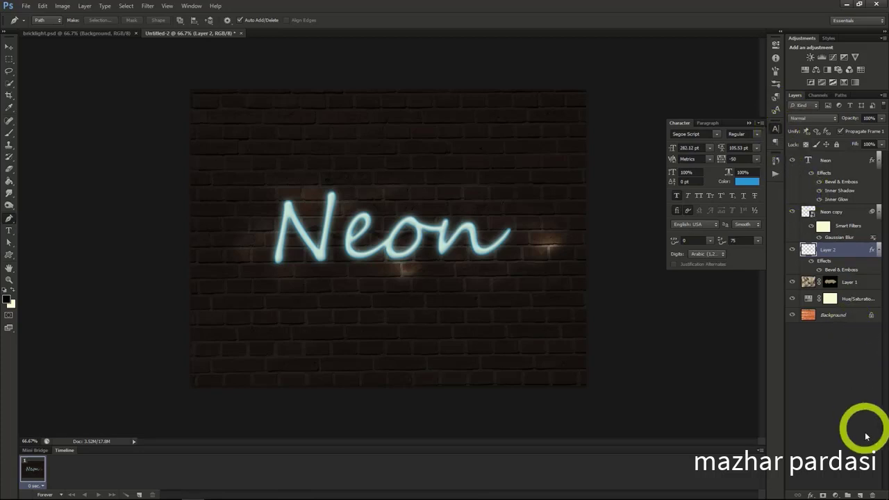
Create a new layer above the cable layer and set up a soft 156 px brush at 63% opacity.
left_click(860, 495)
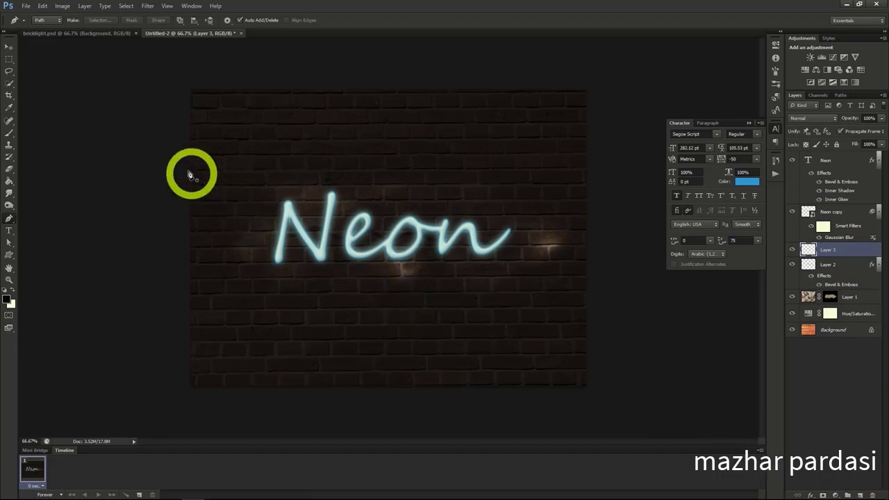
left_click(9, 132)
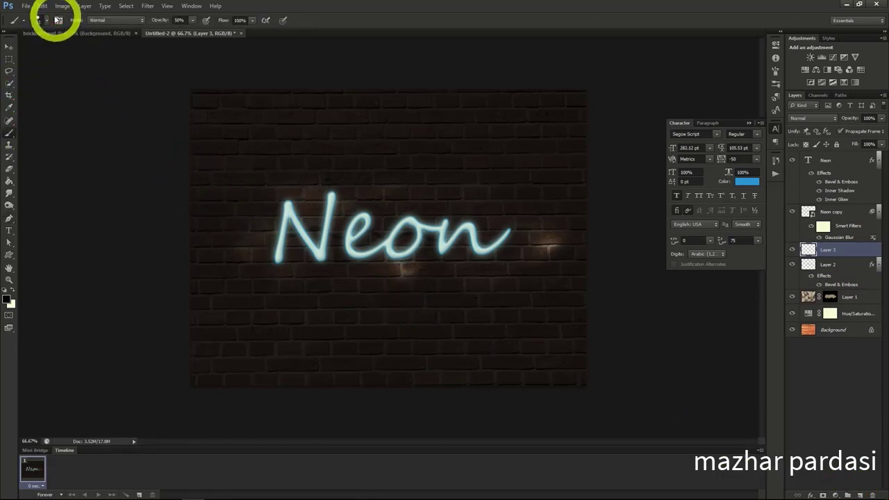
left_click(47, 21)
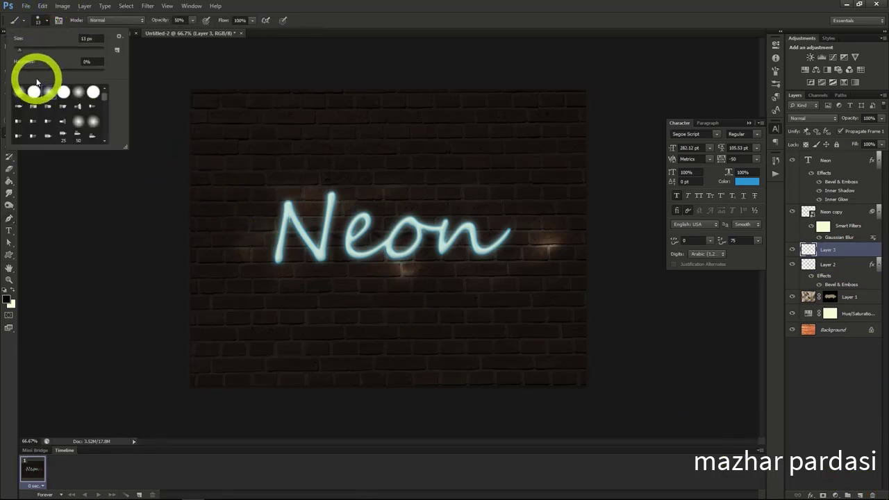
left_click_drag(19, 55, 72, 56)
left_click(44, 22)
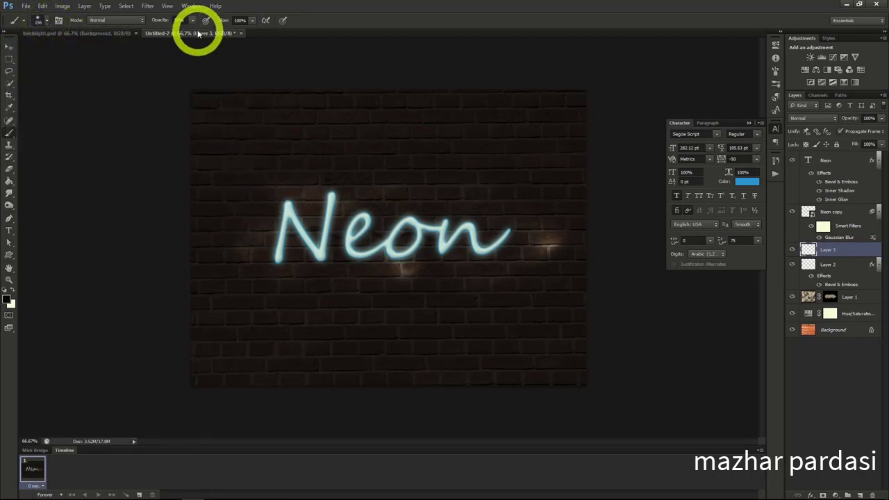
left_click(197, 31)
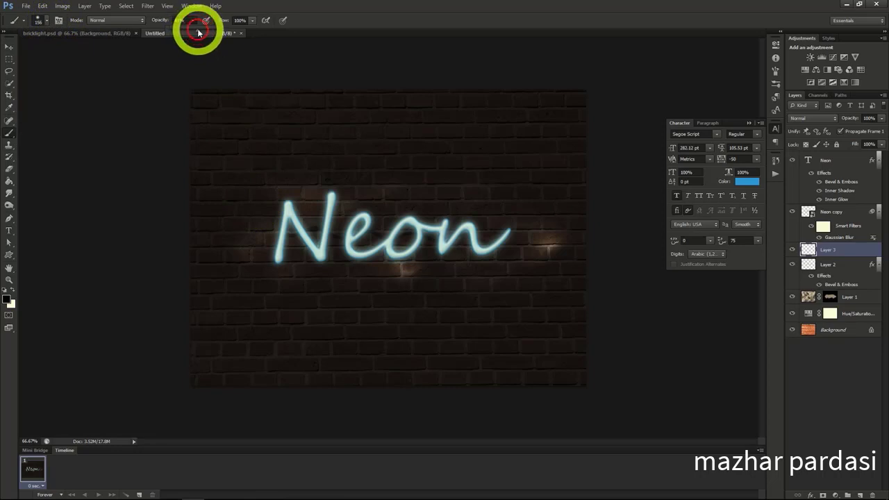
left_click_drag(199, 33, 199, 24)
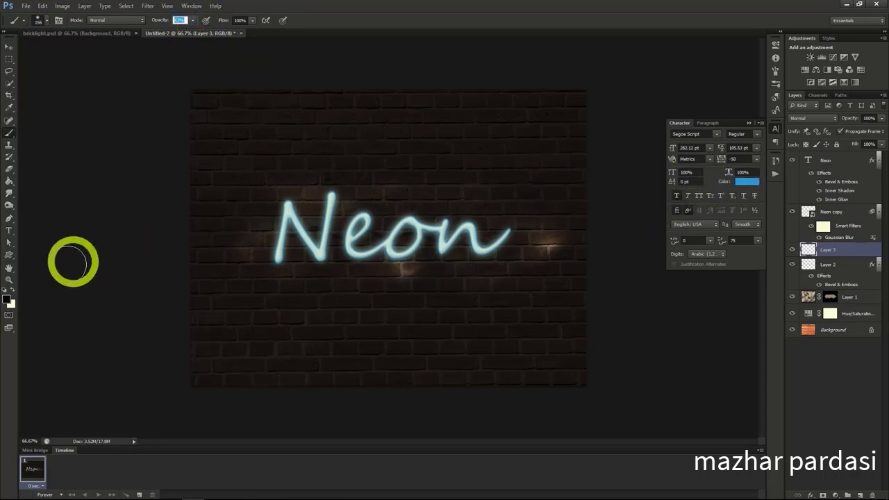
Paint a large soft teal area around the Neon text on the new layer and set its blend mode to Soft Light.
left_click(8, 299)
left_click(548, 201)
key("Return")
mouse_move(260, 205)
left_mouse_down()
mouse_move(244, 258)
mouse_move(283, 202)
mouse_move(278, 238)
mouse_move(330, 217)
mouse_move(347, 243)
mouse_move(368, 197)
mouse_move(472, 215)
mouse_move(500, 299)
left_mouse_up()
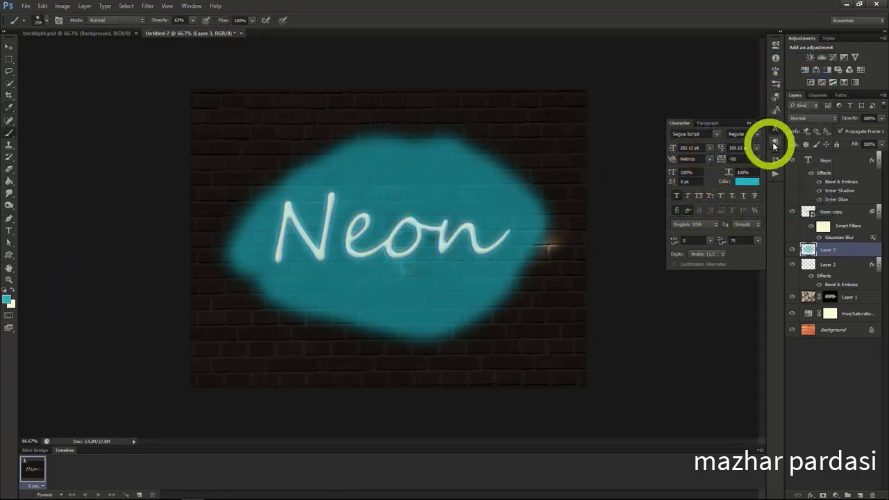
left_click(809, 118)
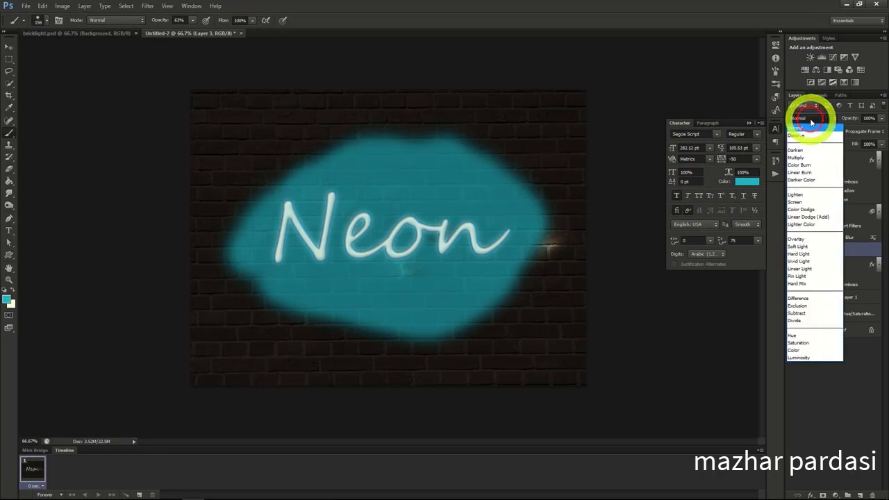
left_click(807, 247)
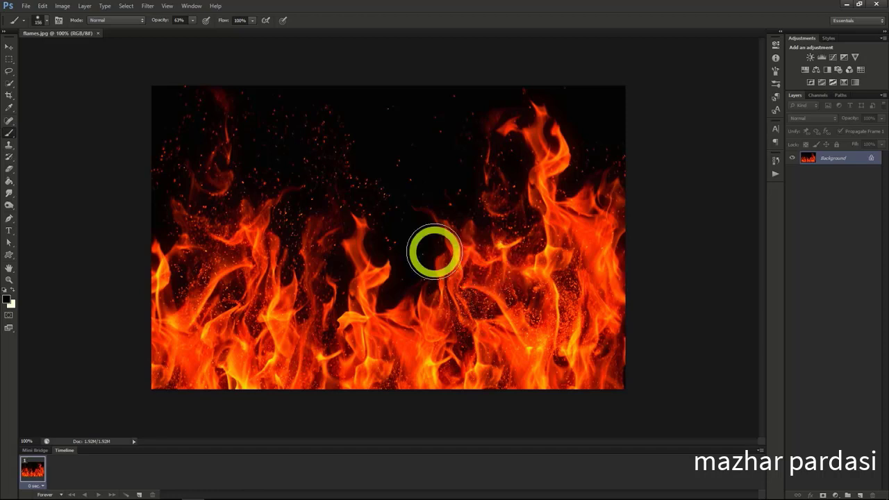
Create a new 1280 x 720 pixel transparent document and fill its layer with black.
left_click(27, 6)
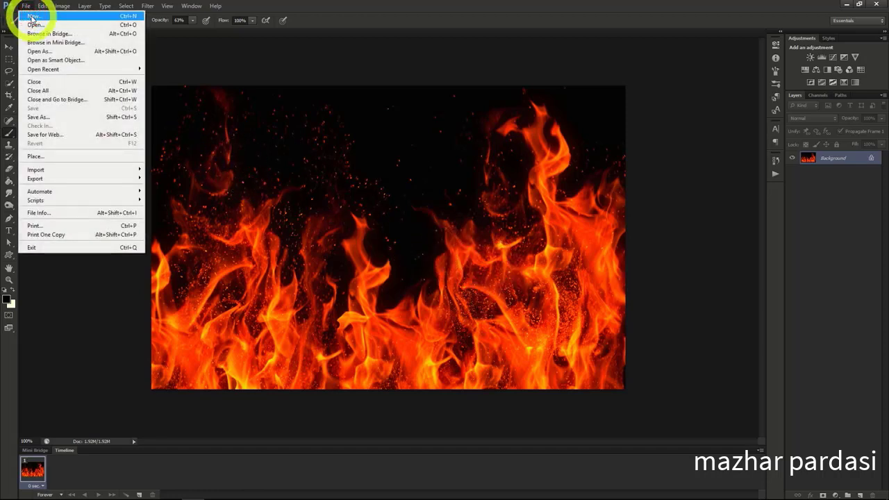
left_click(31, 15)
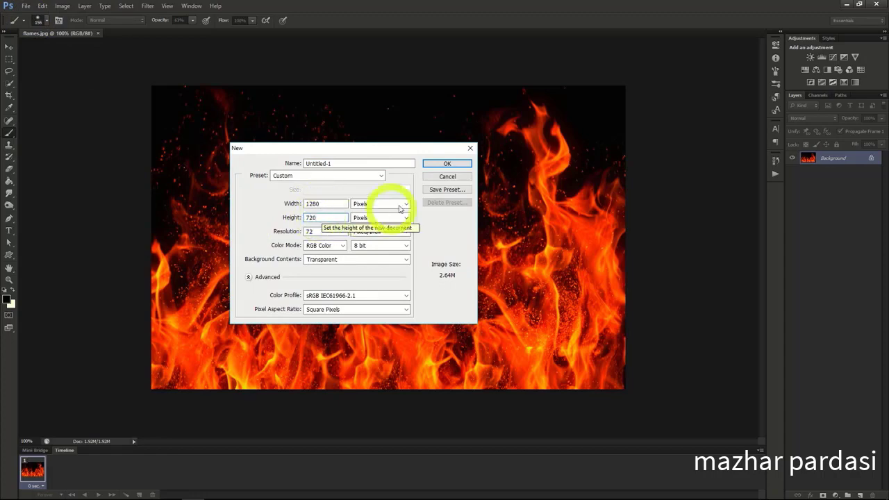
left_click(440, 162)
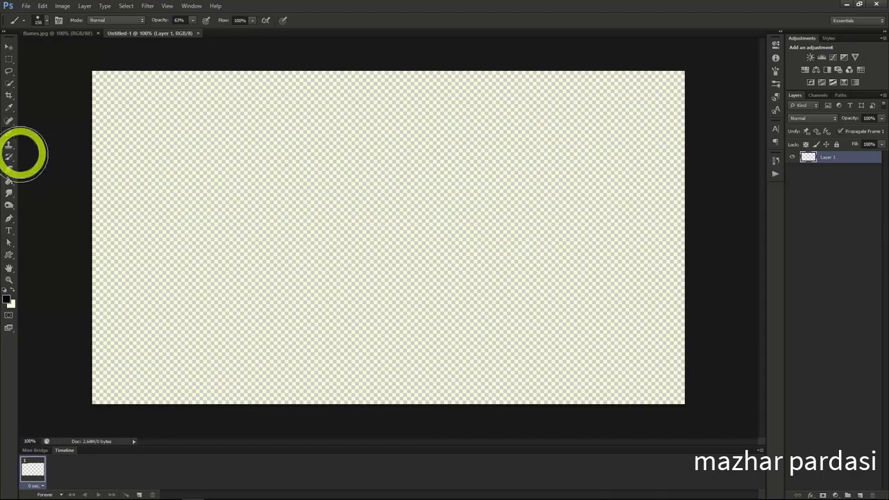
left_click(9, 182)
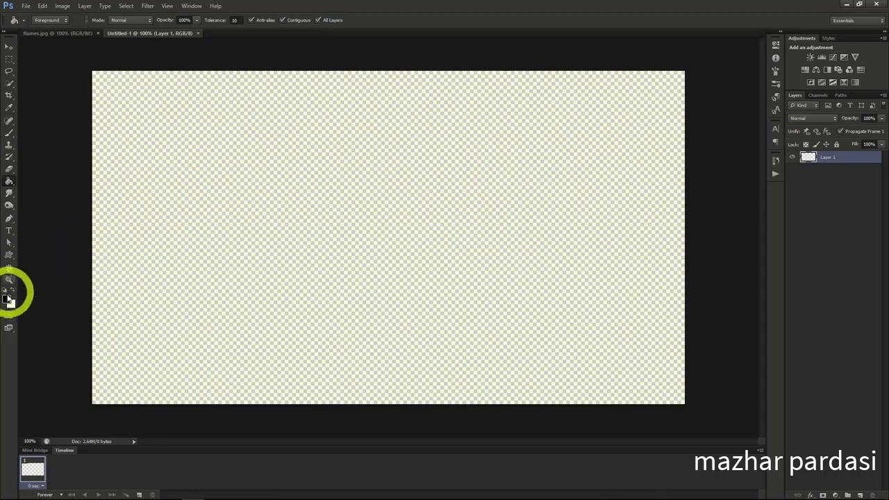
left_click(302, 226)
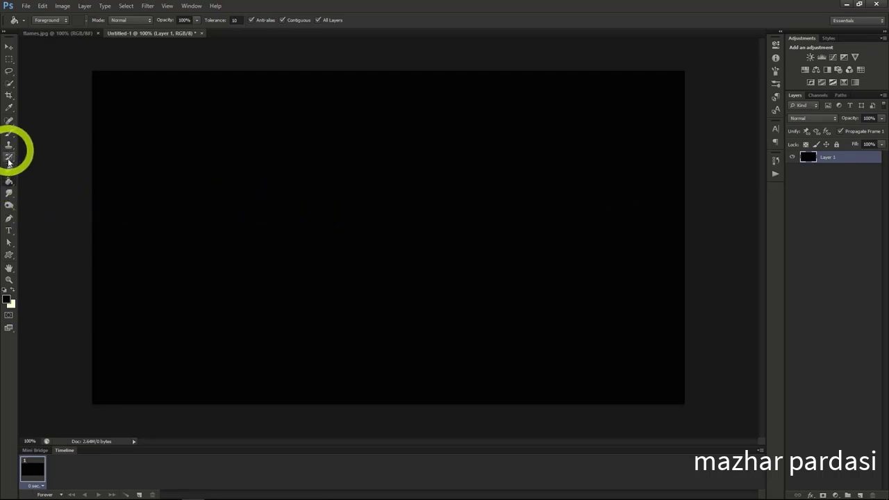
Add the text FIRE in white Steelfish Regular in the upper middle of the black canvas.
left_click(9, 231)
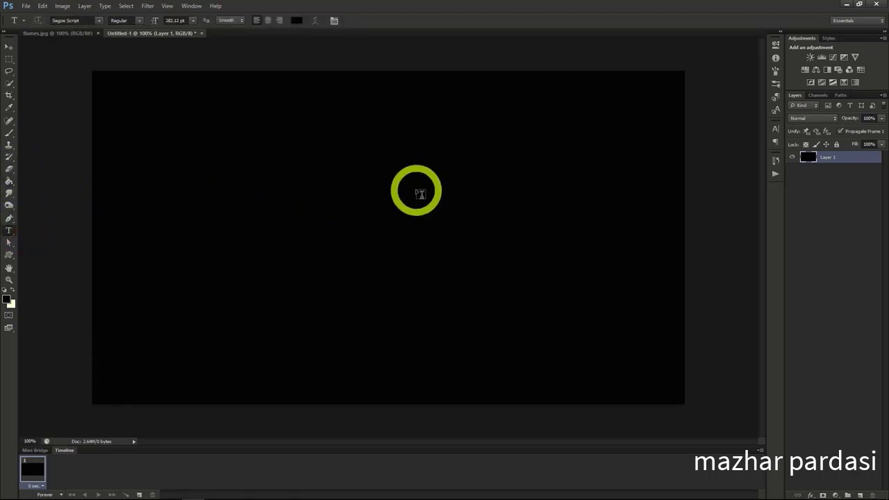
left_click(775, 129)
left_click(696, 134)
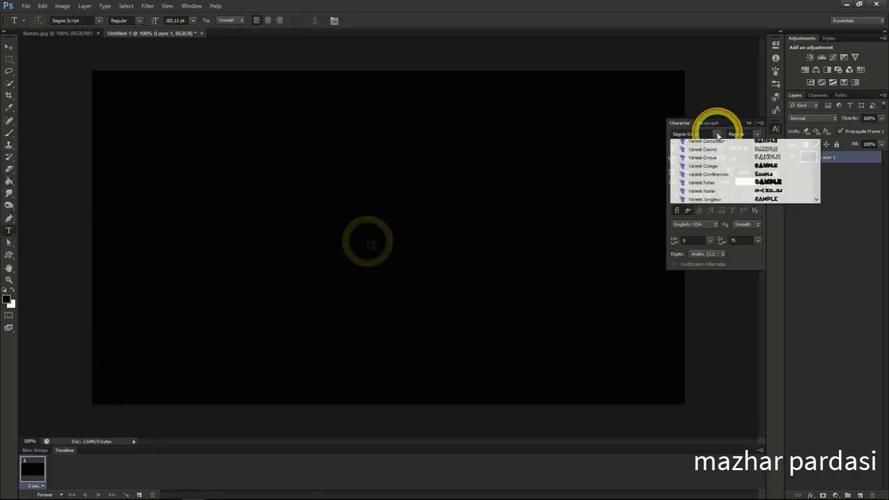
left_click(367, 241)
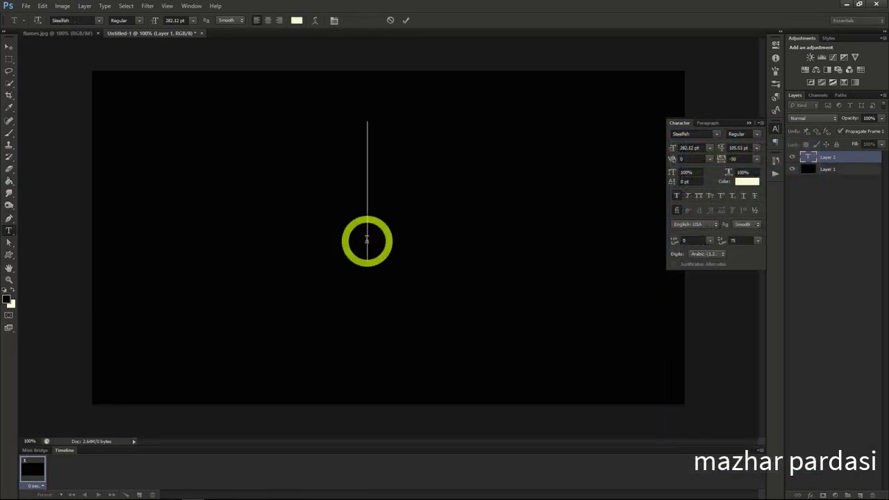
type("FIRE")
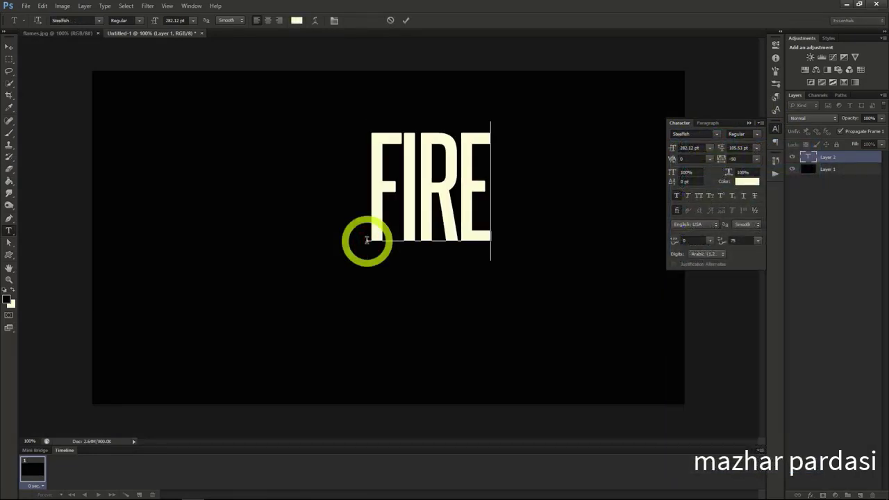
left_click(10, 47)
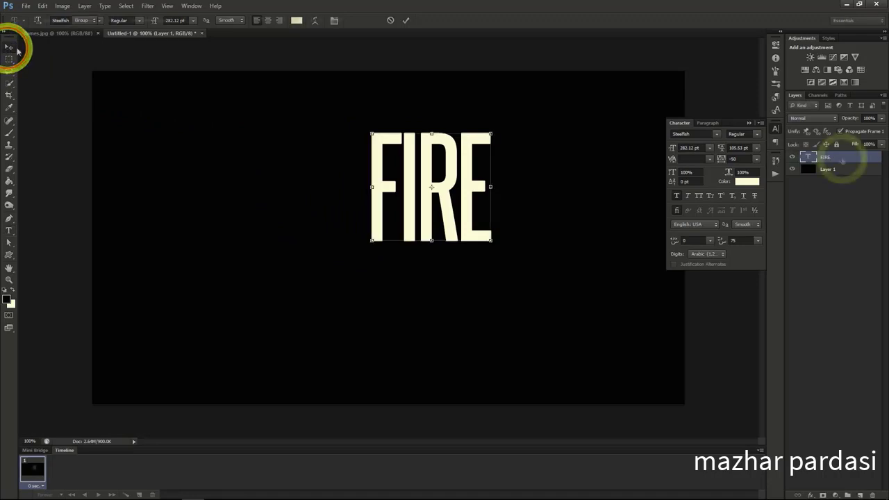
Add an Outer Glow in red F70300 to the FIRE text layer.
right_click(840, 157)
left_click(837, 163)
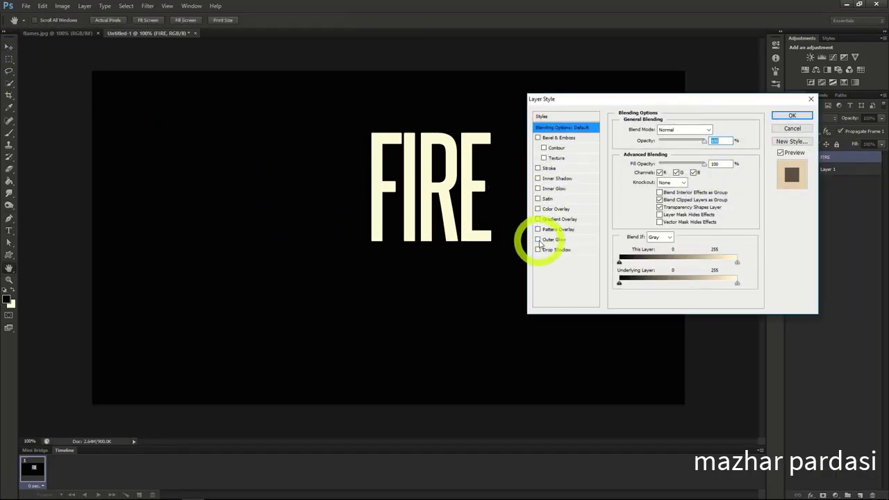
left_click(538, 239)
left_click(557, 239)
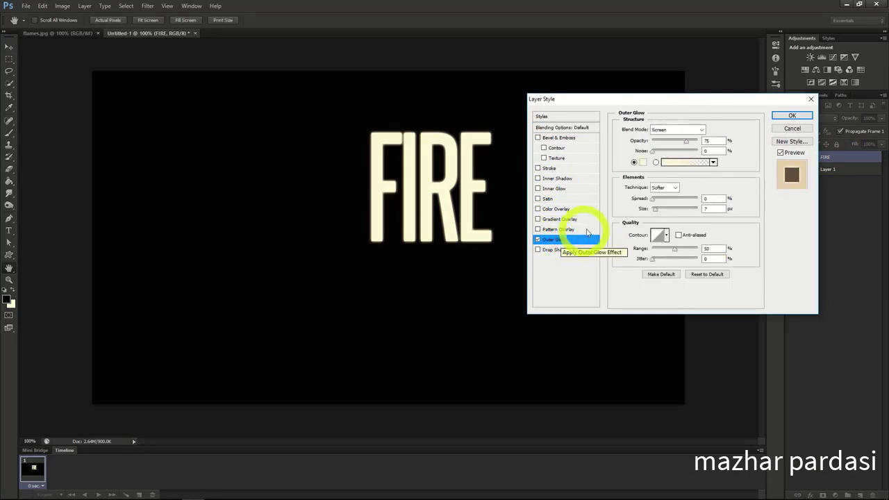
left_click(642, 162)
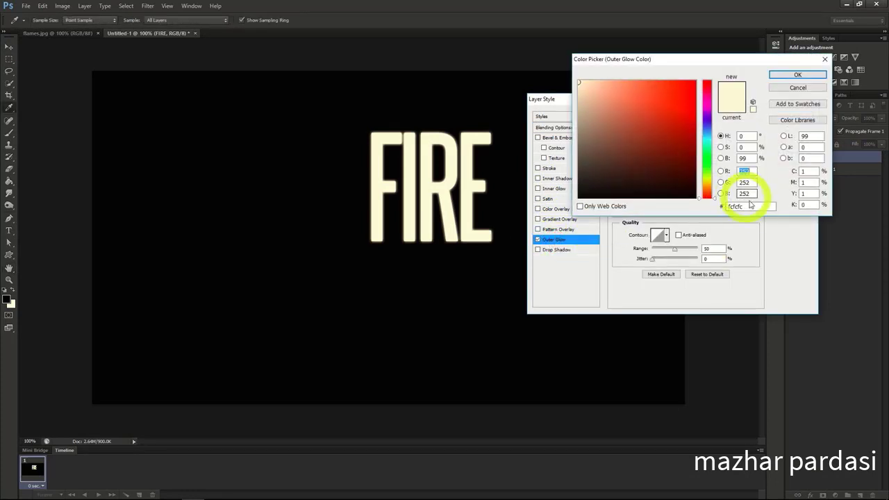
left_click(733, 206)
type("F")
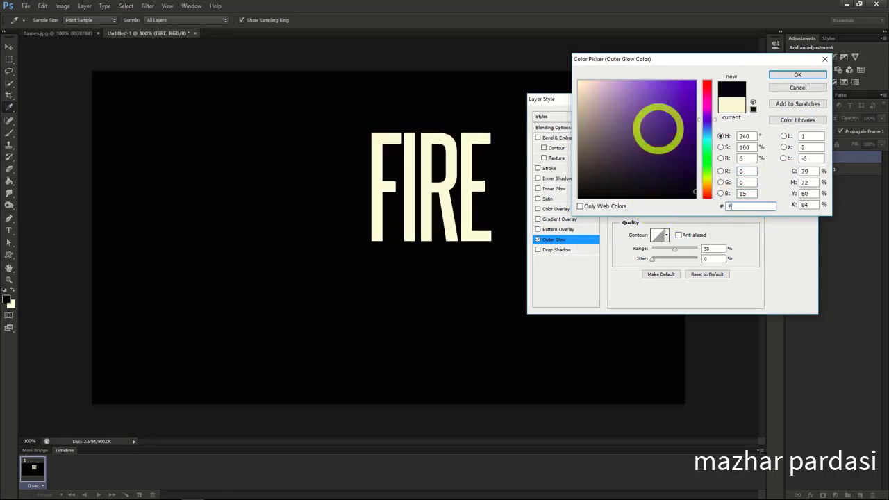
type("70300")
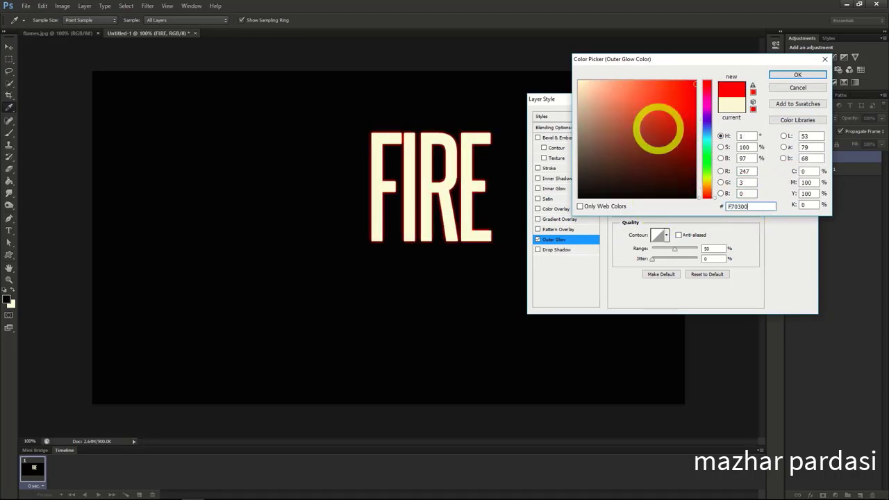
left_click(796, 75)
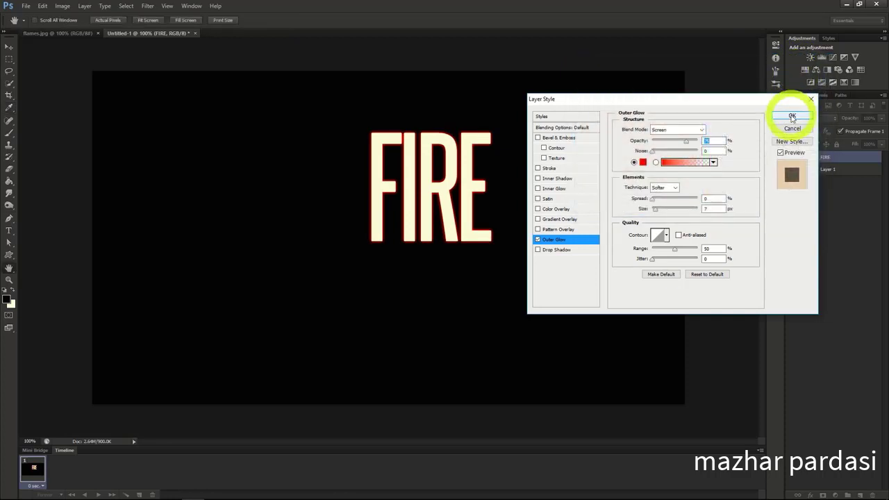
Add a Satin effect in dark orange-red 872D0F to the FIRE text layer.
left_click(546, 199)
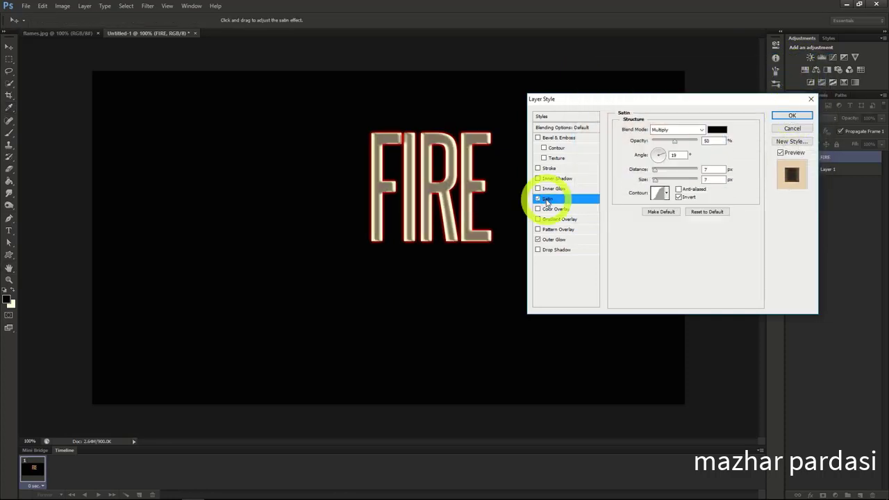
left_click(717, 129)
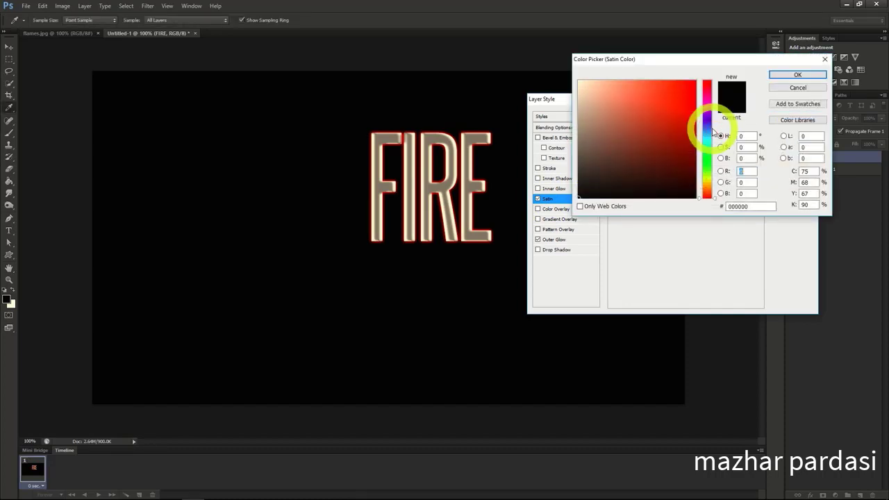
left_click(750, 206)
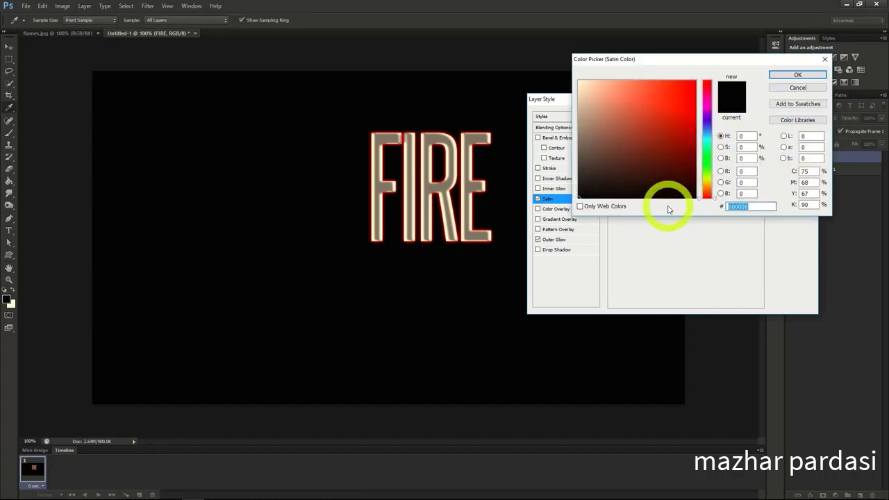
type("872")
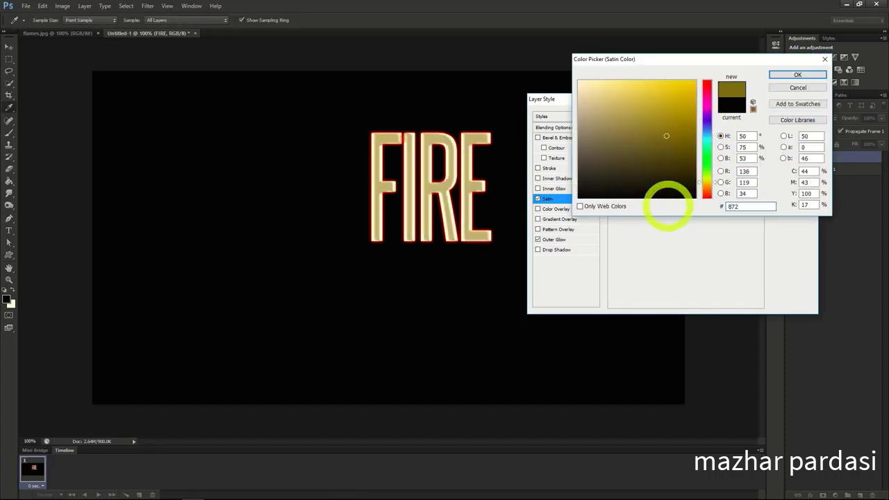
type("D0F")
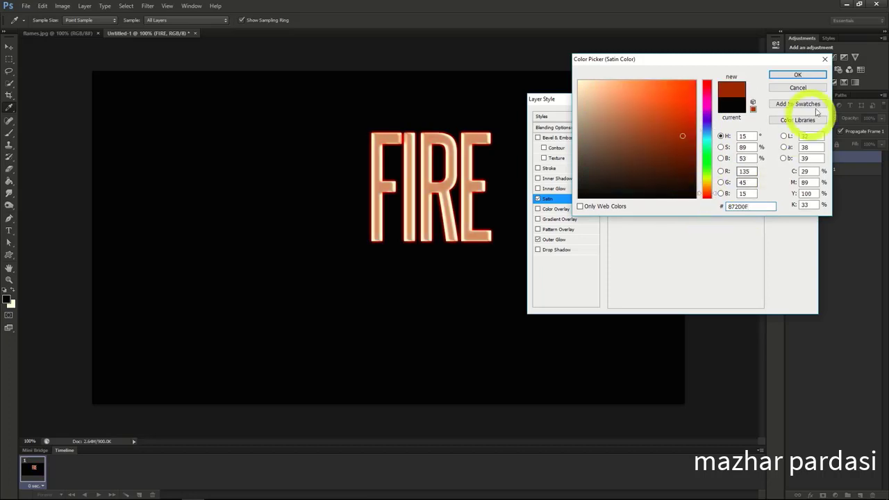
left_click(798, 75)
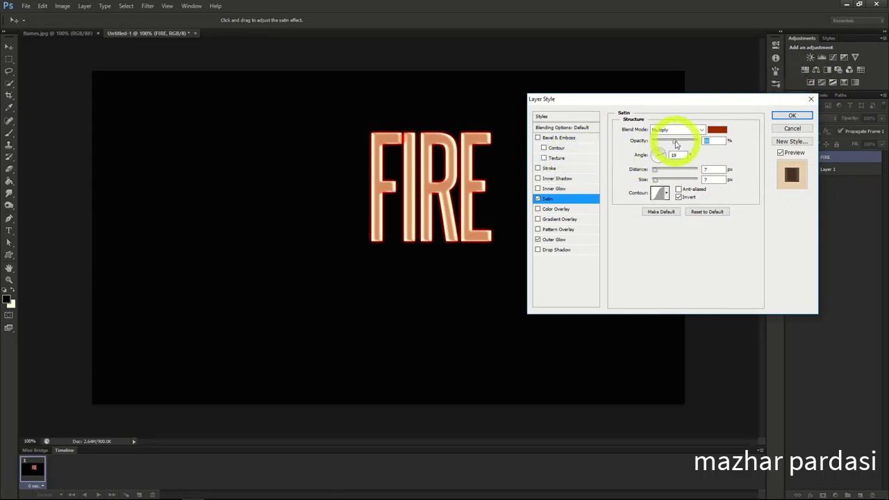
Set the Satin opacity to 100%, increase its distance slightly, and apply the layer style.
left_click_drag(675, 143, 714, 139)
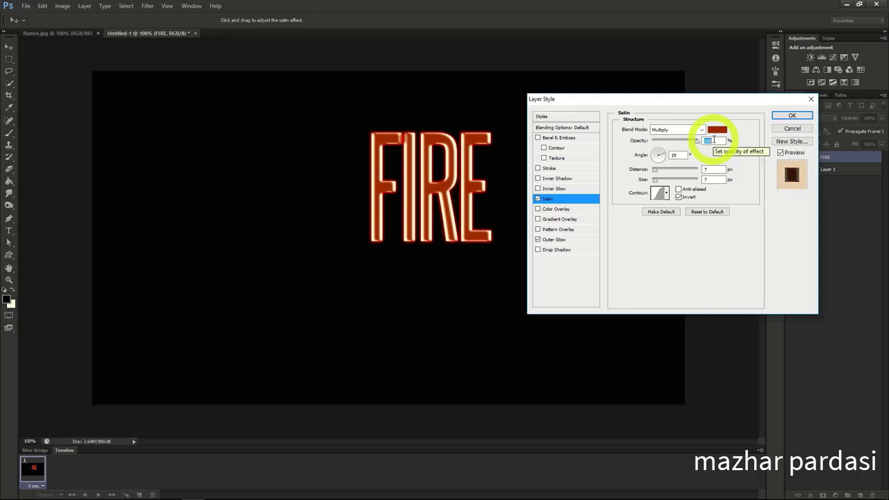
left_click_drag(654, 171, 655, 173)
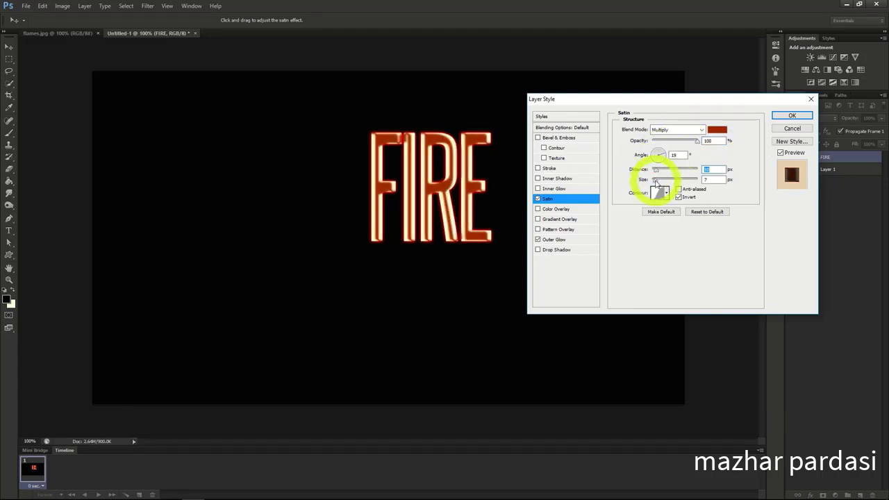
left_click(792, 115)
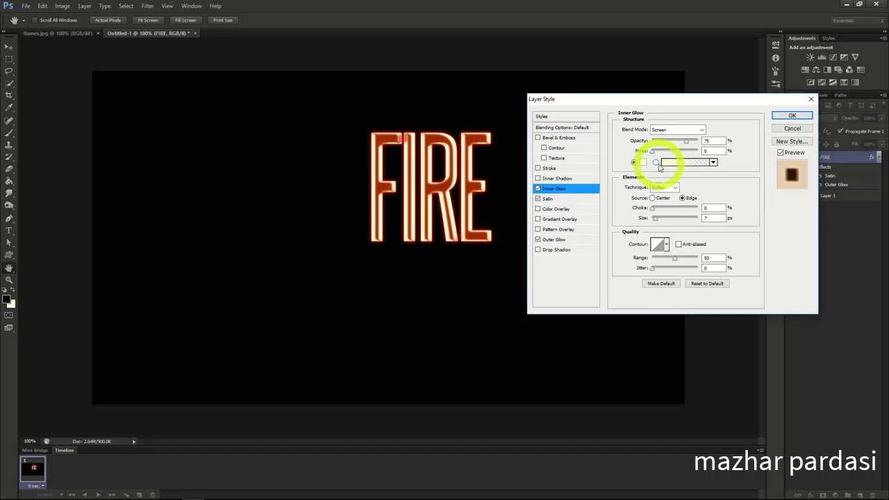
Set the FIRE layer's Inner Glow to Color Dodge blending with golden yellow E5C23B.
left_click(683, 129)
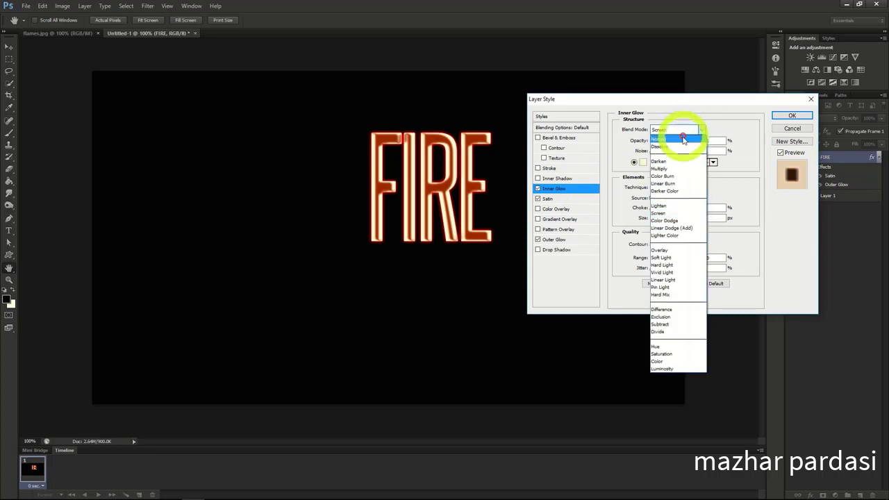
left_click(665, 220)
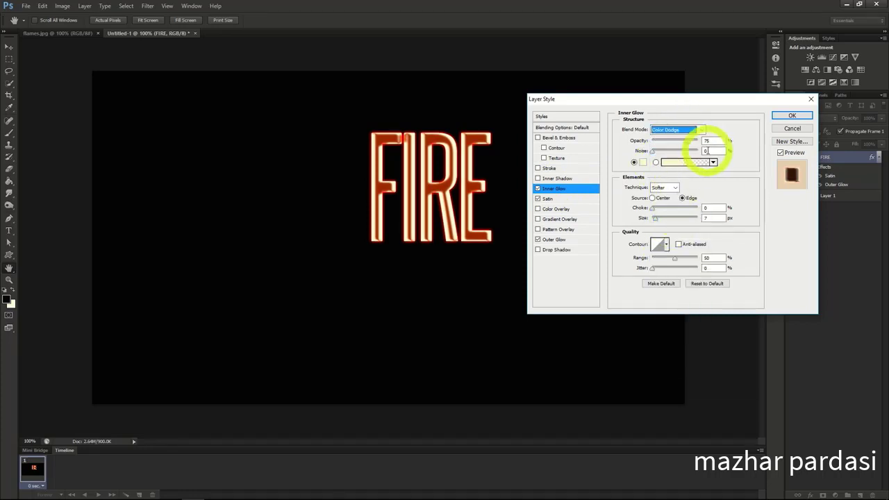
left_click(643, 162)
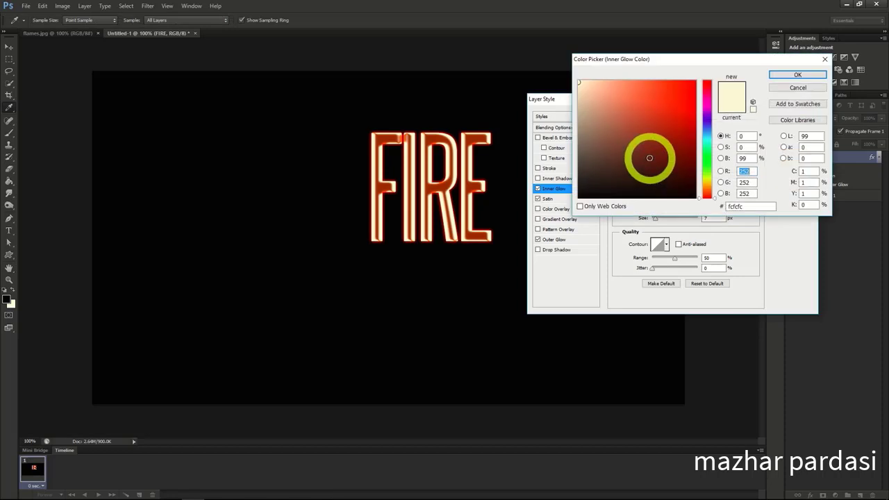
left_click(743, 206)
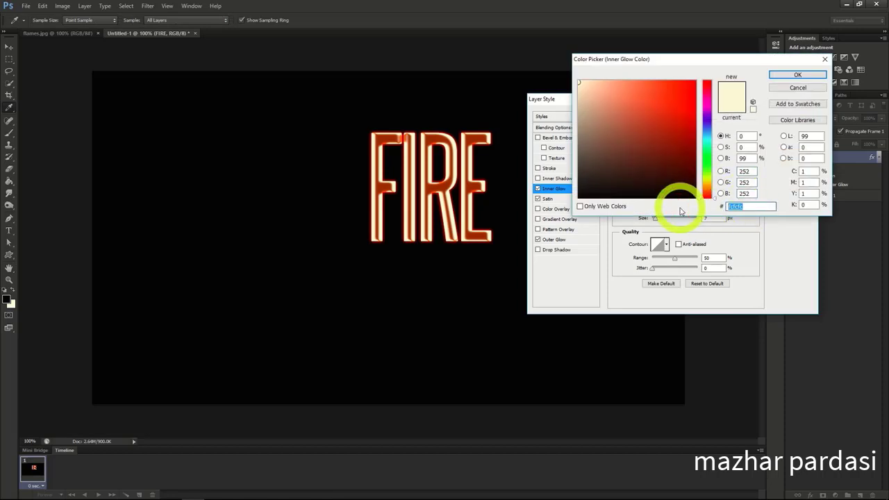
type("E5")
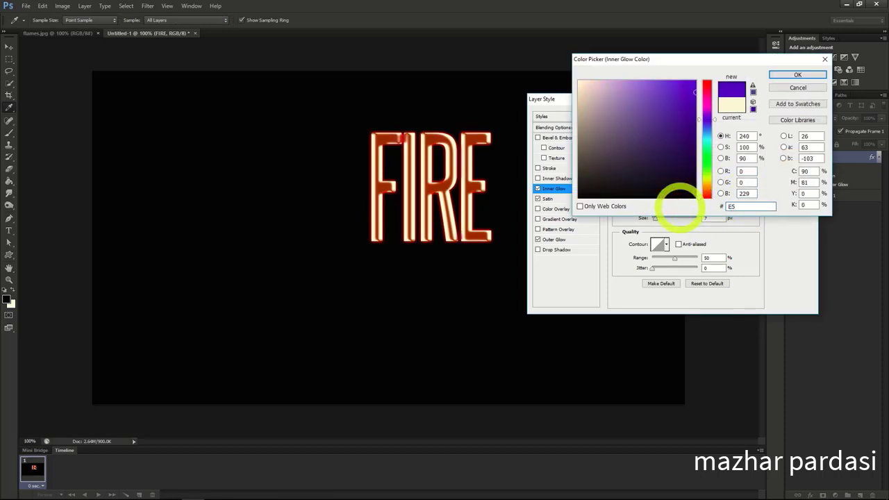
type("C2")
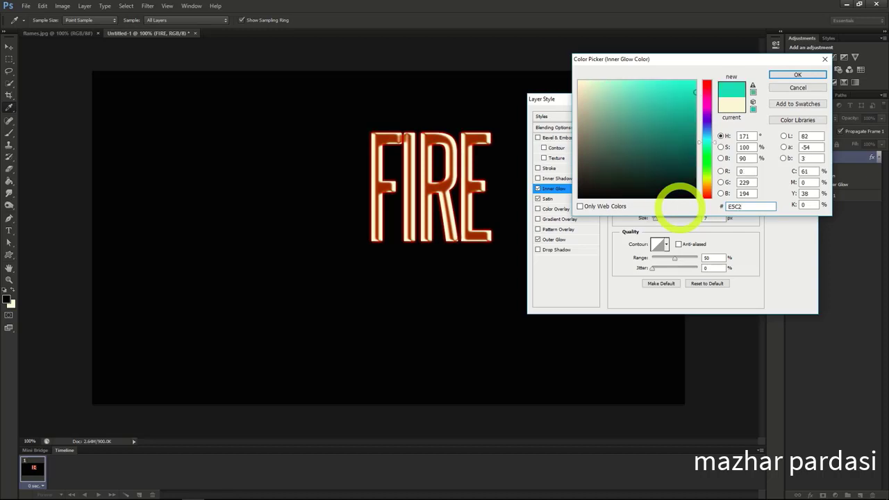
type("38")
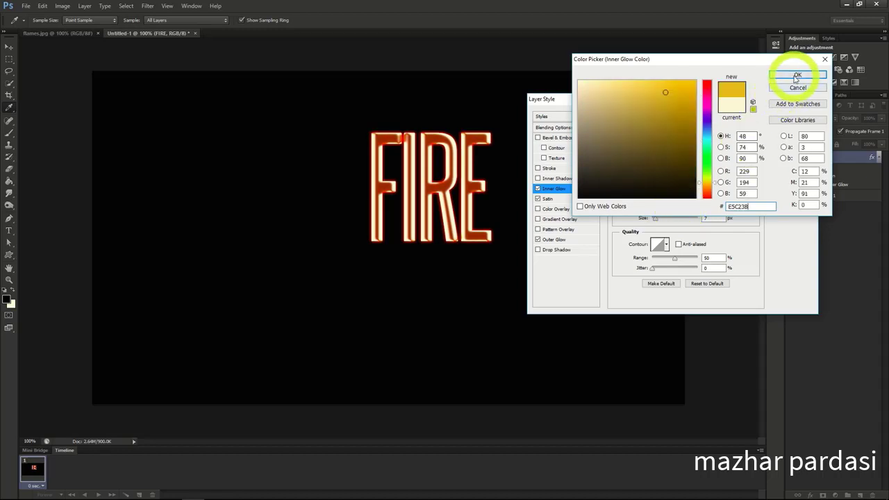
left_click(797, 74)
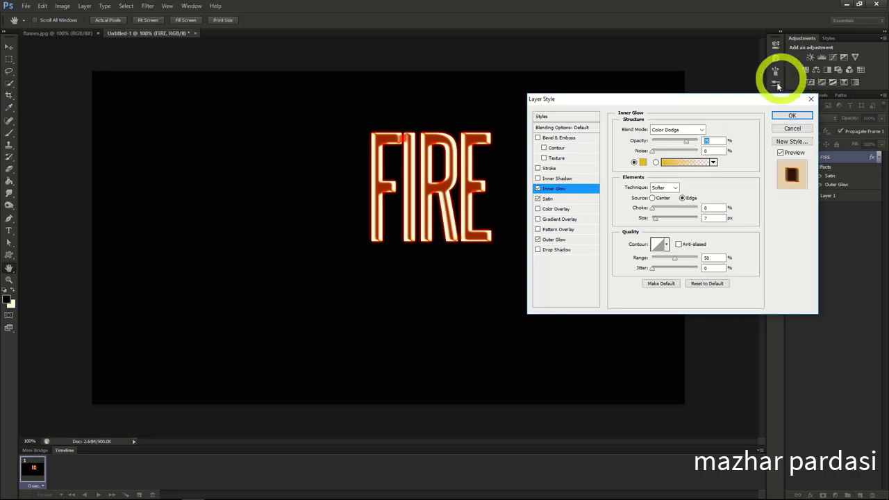
Set the Inner Glow opacity to 100%, enlarge its size slightly, and apply the layer style.
left_click(706, 141)
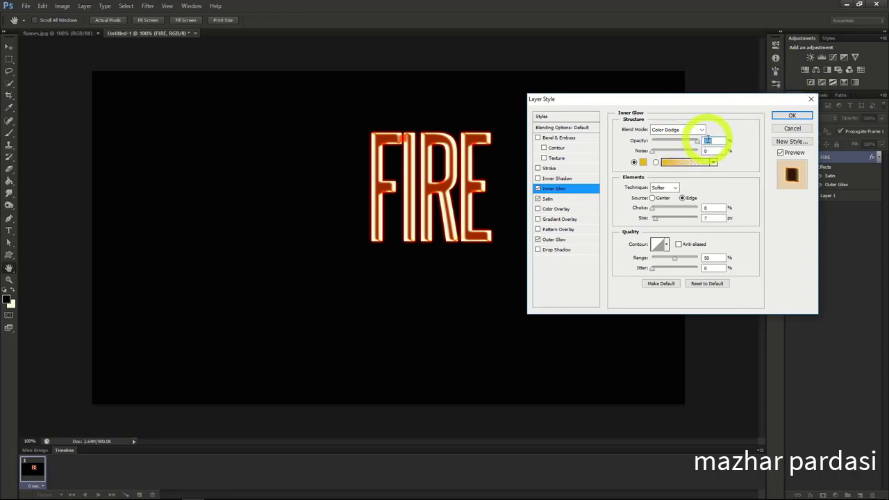
left_click(657, 220)
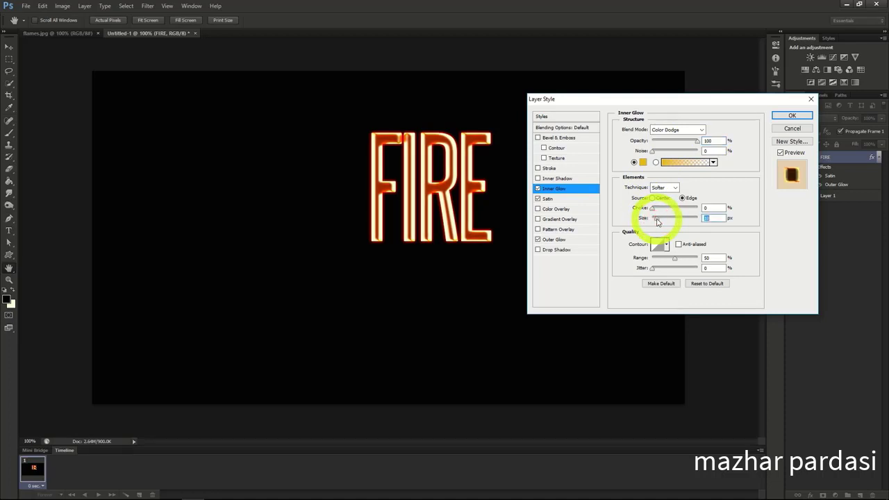
left_click(789, 118)
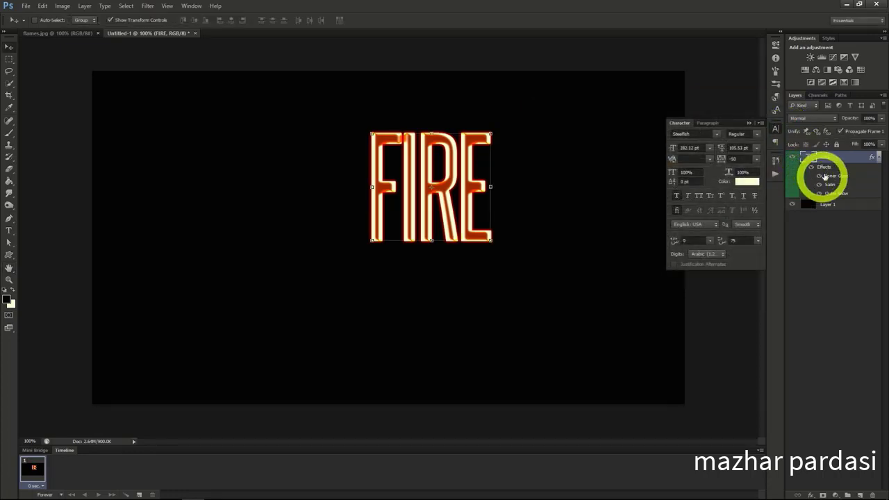
Rasterize the FIRE text layer and move the lettering to the middle of the black canvas.
right_click(825, 157)
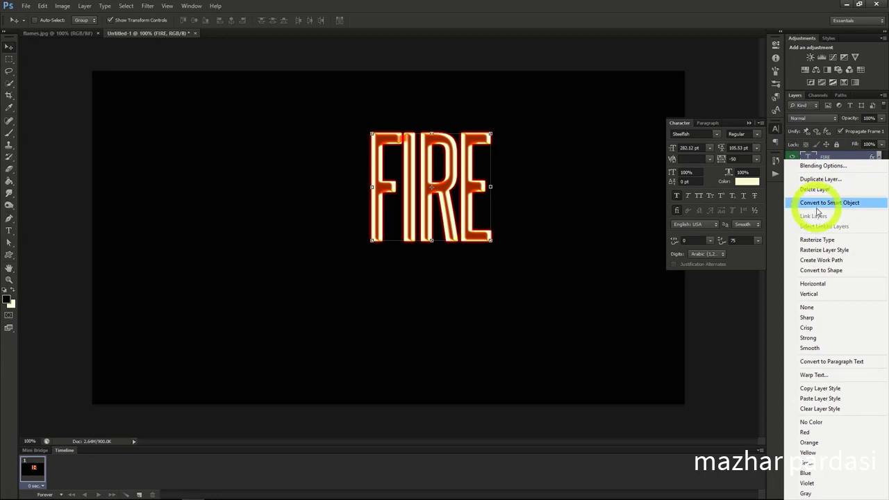
left_click(817, 239)
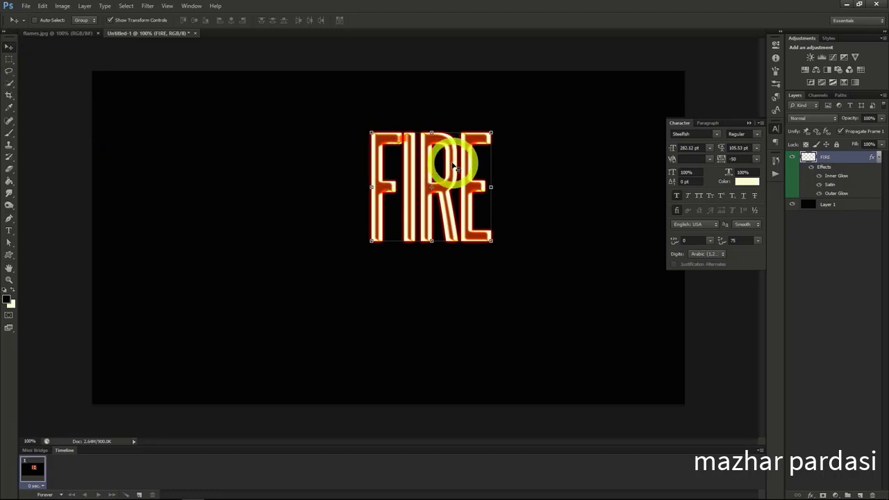
left_click_drag(452, 159, 407, 213)
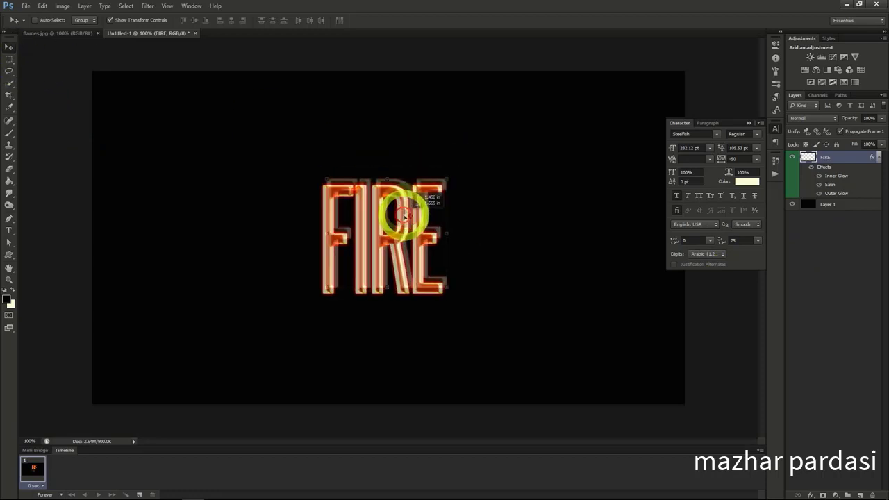
Fade out the upper edges of the FIRE letters with a soft 250 px eraser at 0% hardness.
left_click(9, 171)
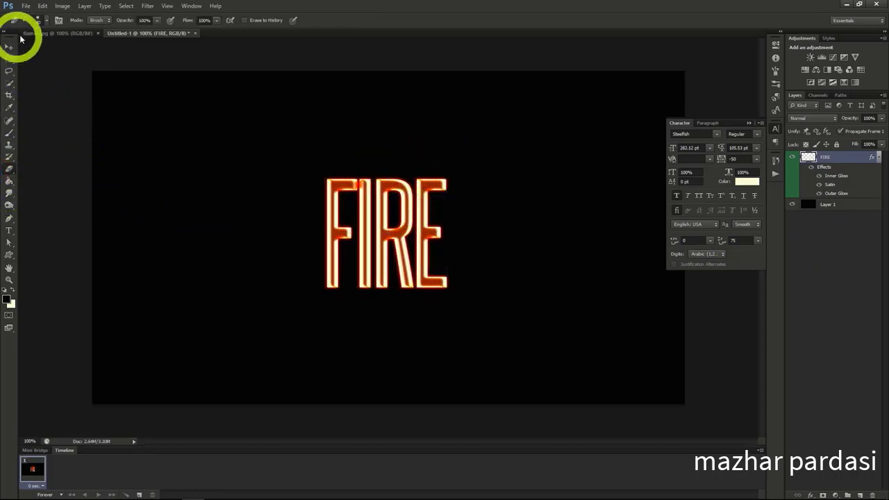
left_click(43, 21)
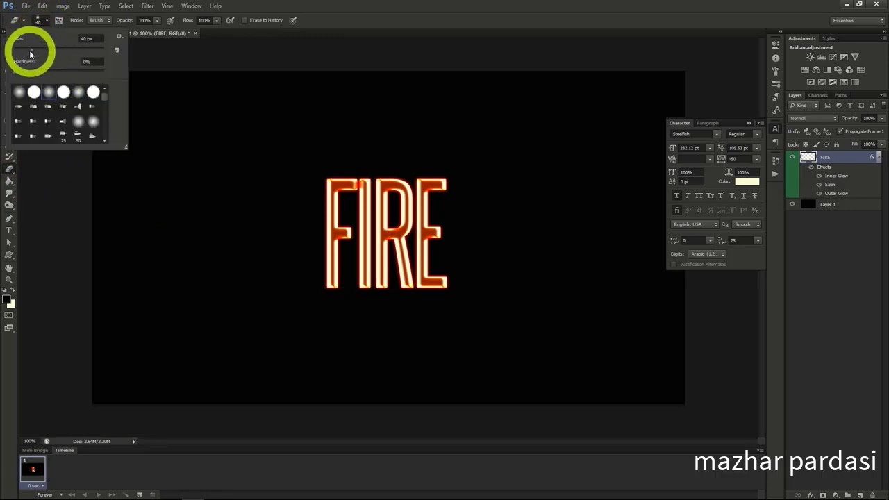
left_click_drag(31, 48, 84, 49)
left_click(49, 93)
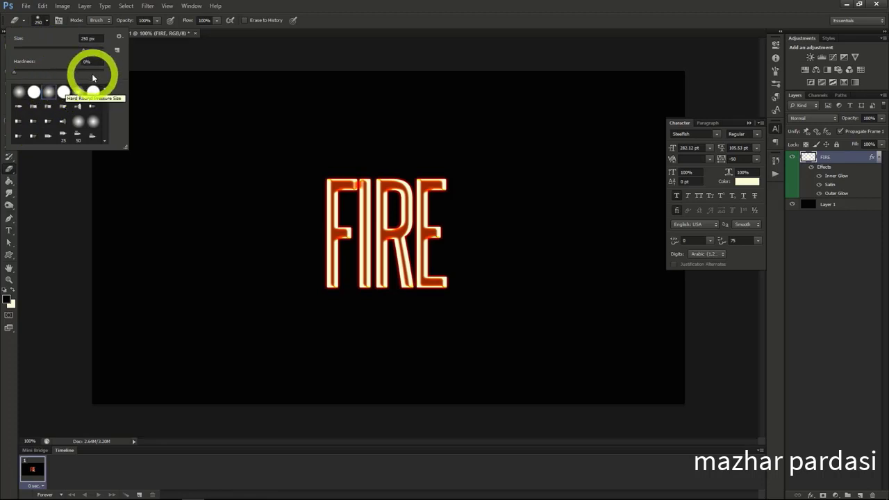
left_click(43, 22)
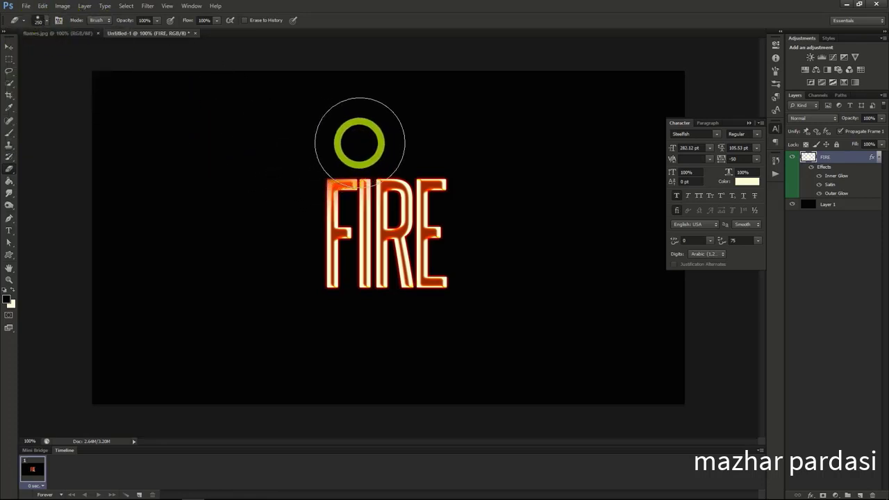
mouse_move(459, 144)
left_mouse_down()
mouse_move(315, 145)
mouse_move(421, 143)
left_mouse_up()
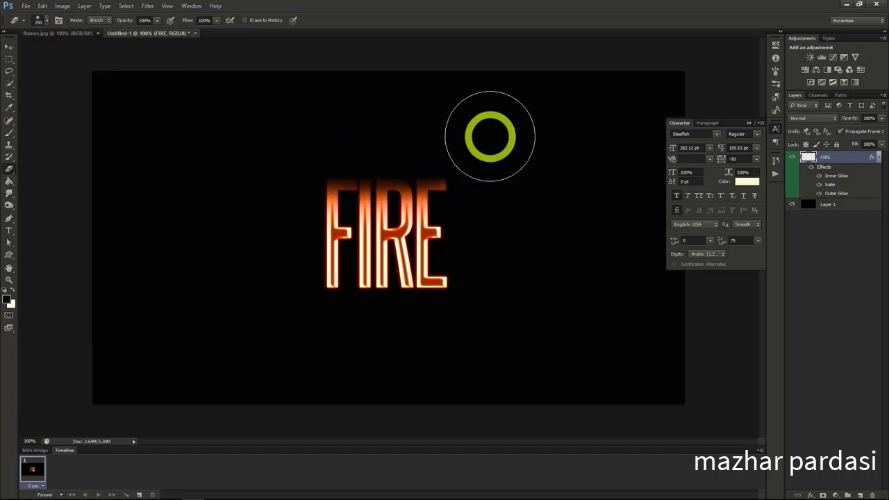
Apply a ZigZag distortion to the FIRE lettering with amount 4, ridges 4 and Pond Ripples style.
left_click(148, 9)
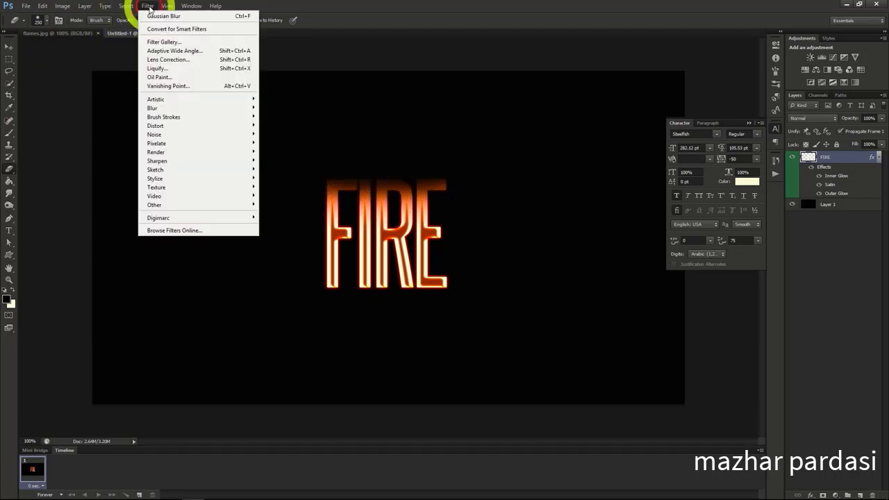
mouse_move(180, 131)
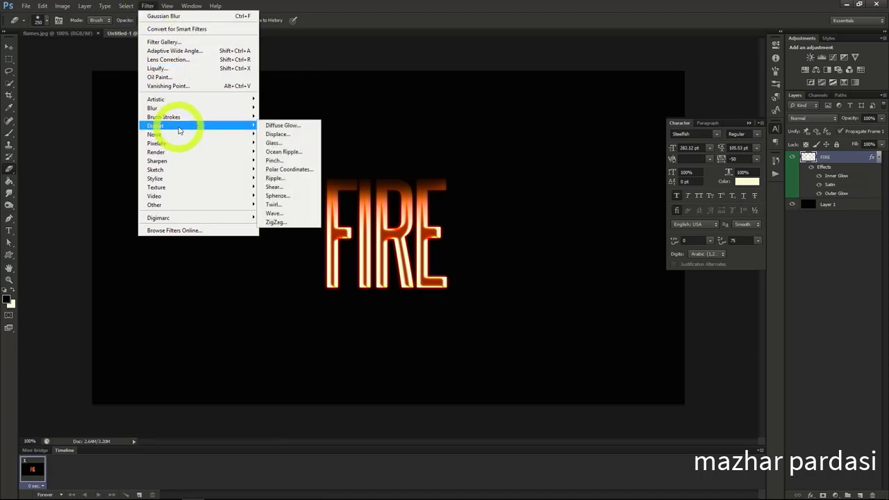
left_click(276, 223)
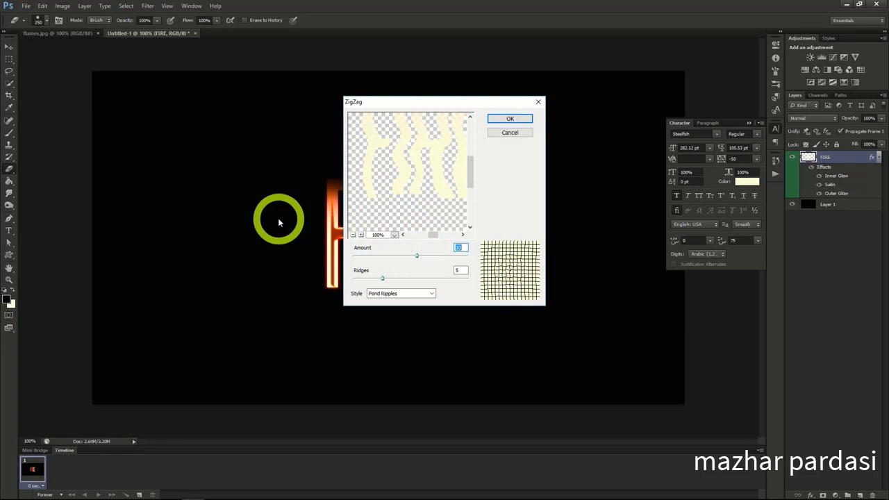
mouse_move(417, 257)
left_mouse_down()
mouse_move(391, 256)
mouse_move(413, 255)
left_mouse_up()
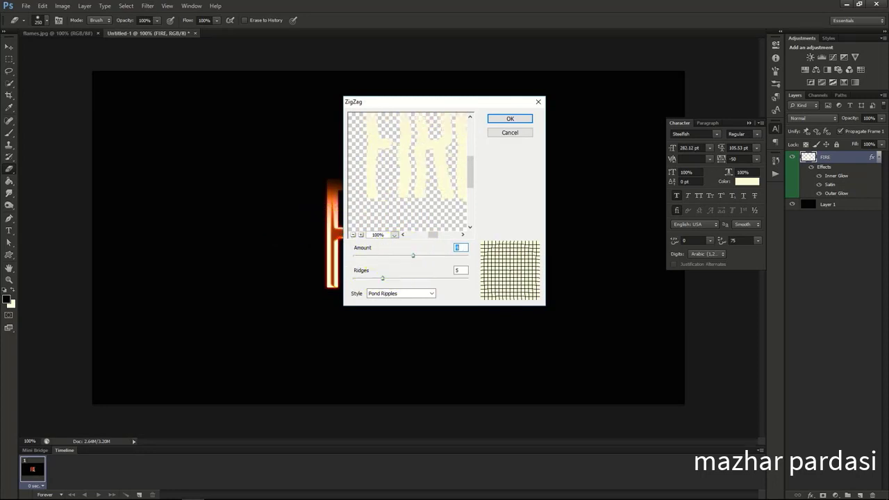
left_click(382, 278)
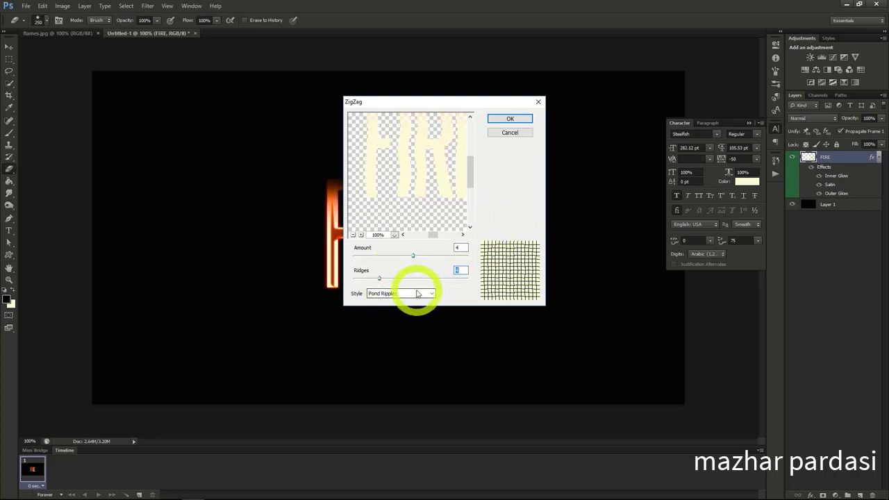
left_click(506, 119)
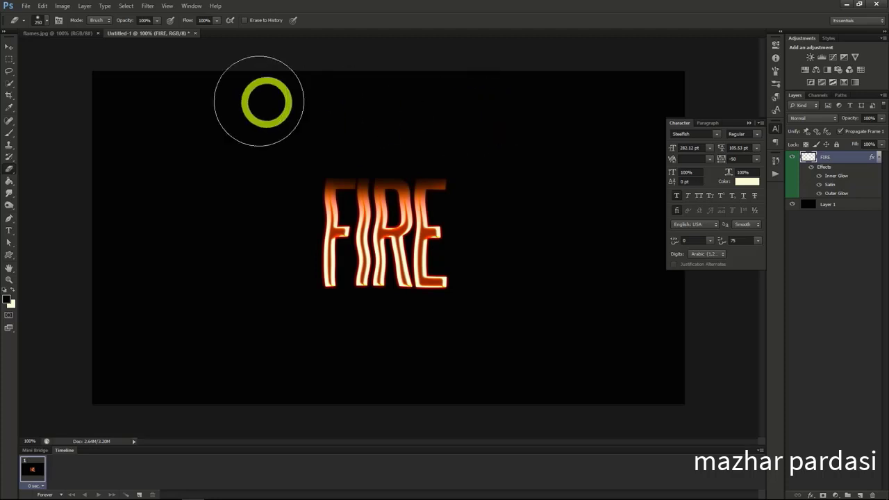
Bring the flames.jpg image into the FIRE document and copy its green-channel selection to a new layer.
left_click(73, 34)
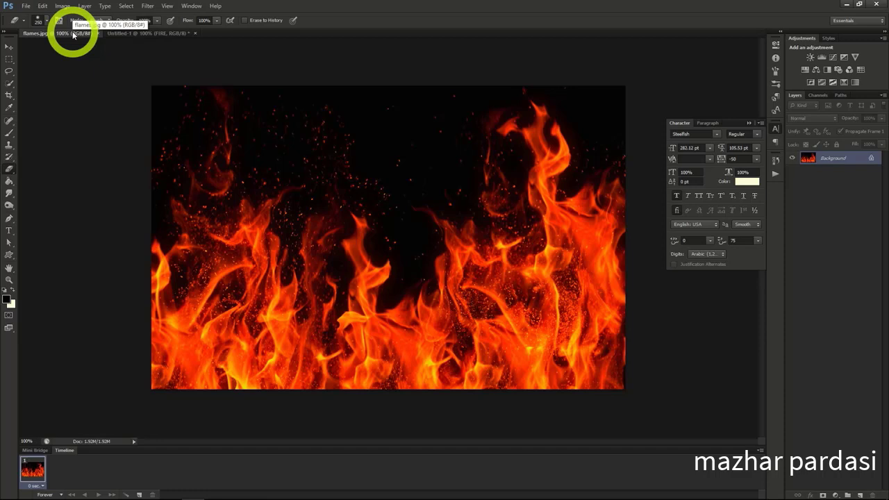
left_click_drag(824, 157, 165, 36)
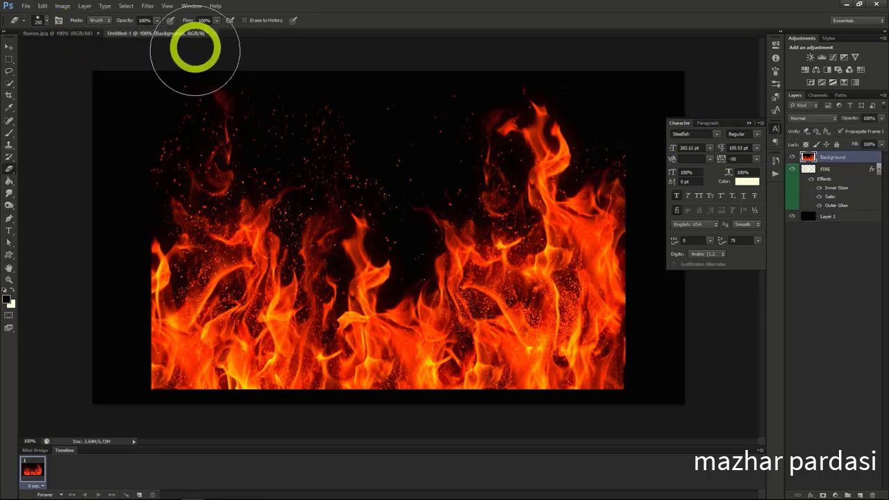
left_click(817, 95)
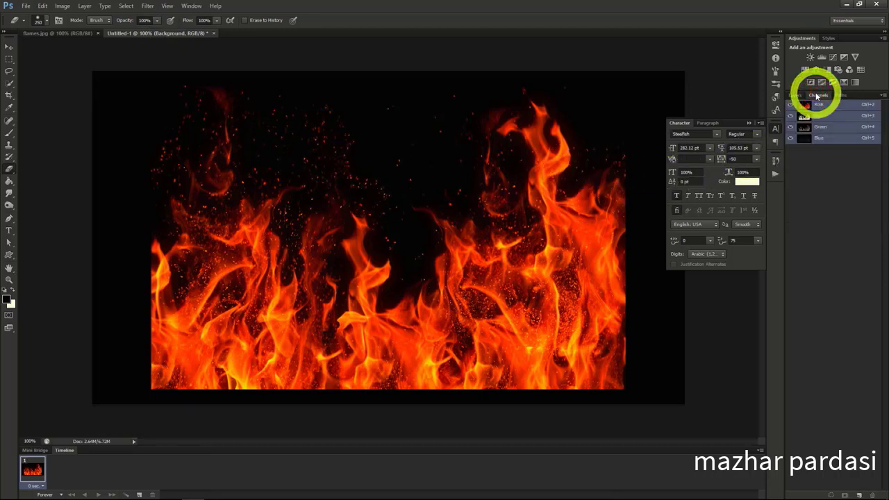
left_click(824, 129, "ctrl")
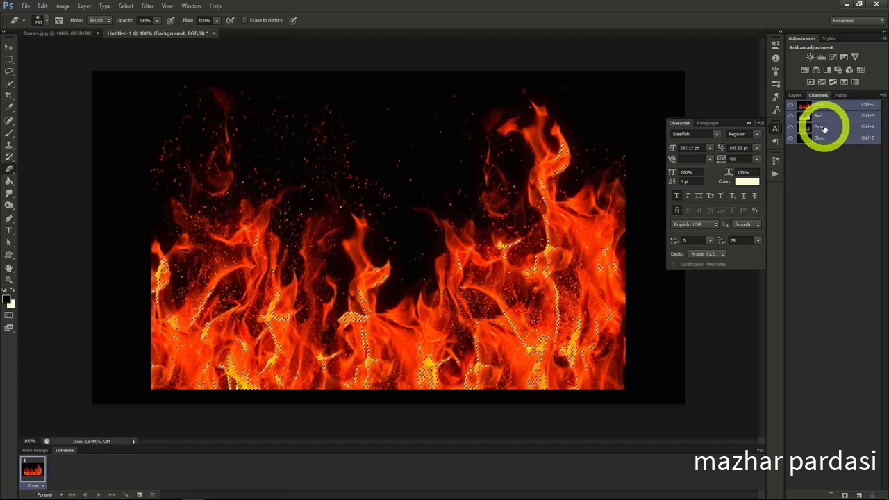
left_click(798, 96)
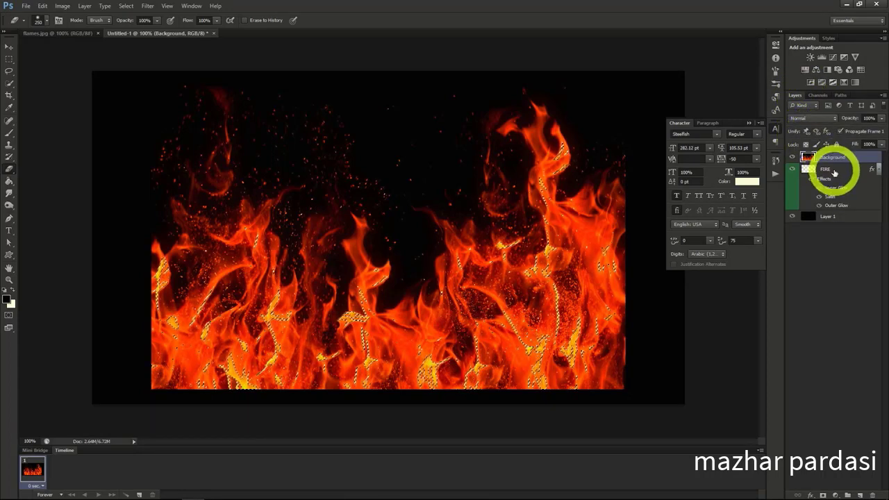
key("ctrl+j")
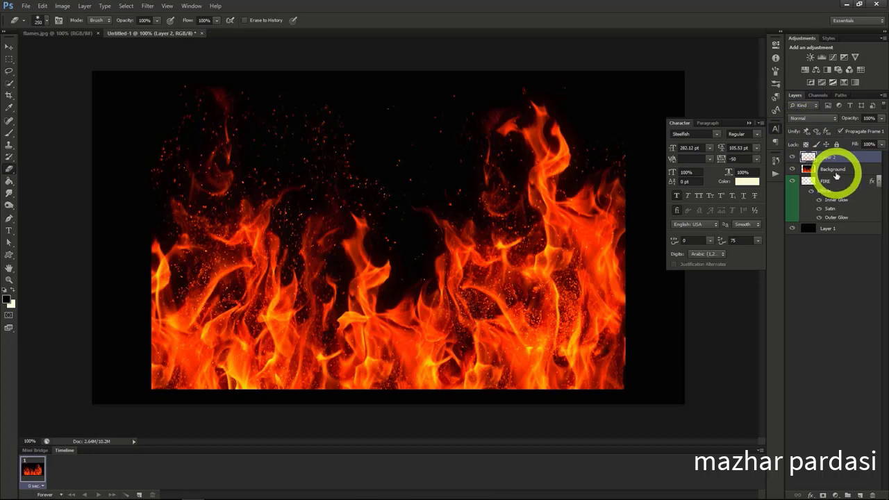
Delete the full flames Background layer and rename the extracted flames layer Fire Main.
left_click(826, 171)
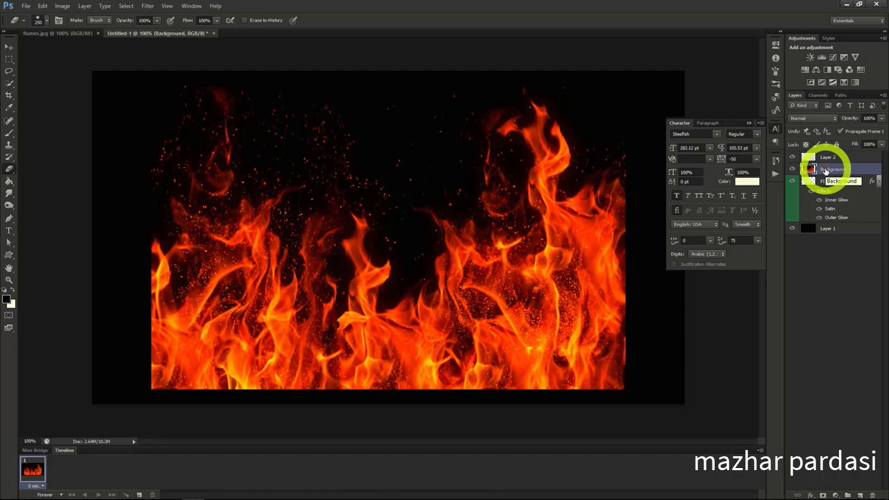
key("Delete")
double_click(828, 157)
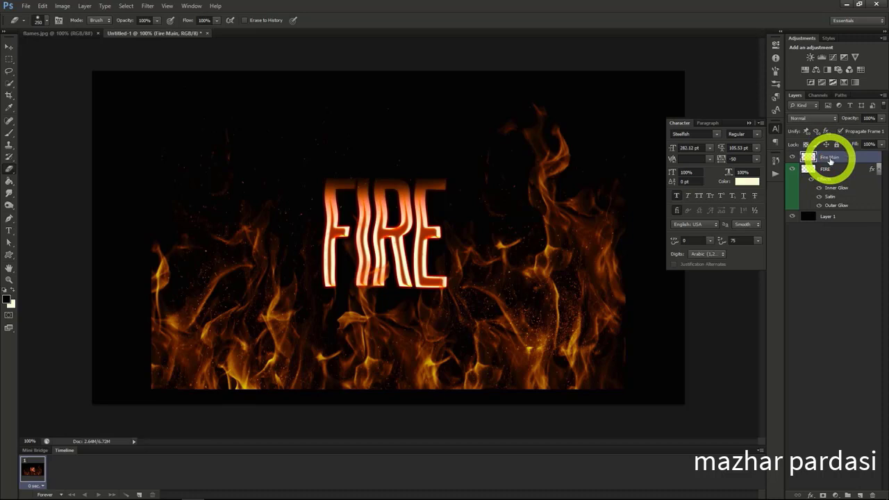
type("Fire Main")
key("Return")
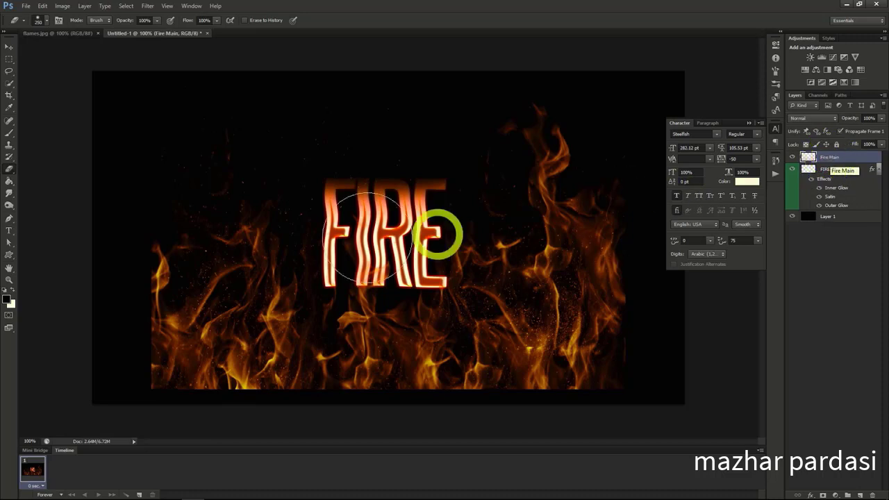
Scale the Fire Main flames to about 55% and place them over the FIRE letters.
left_click(8, 47)
mouse_move(498, 313)
left_mouse_down()
mouse_move(444, 294)
mouse_move(510, 293)
mouse_move(502, 303)
left_mouse_up()
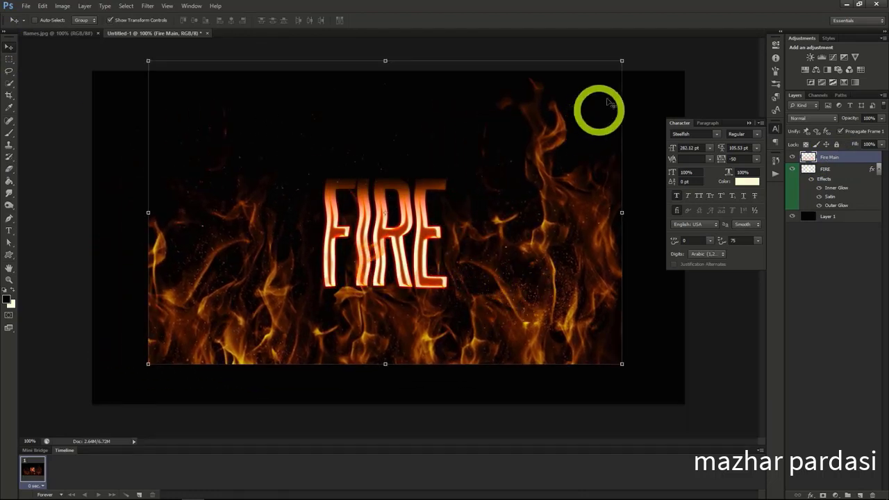
left_click(622, 60)
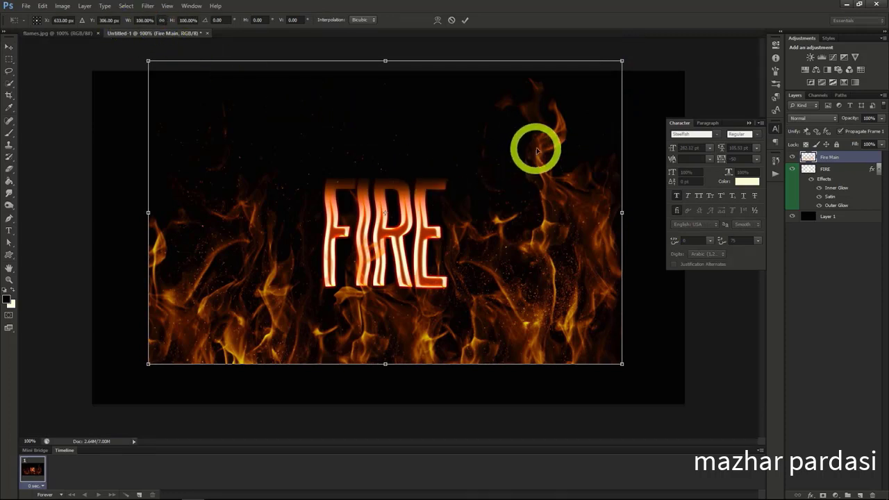
left_click_drag(622, 61, 410, 196)
mouse_move(332, 280)
left_mouse_down()
mouse_move(402, 246)
mouse_move(393, 246)
left_mouse_up()
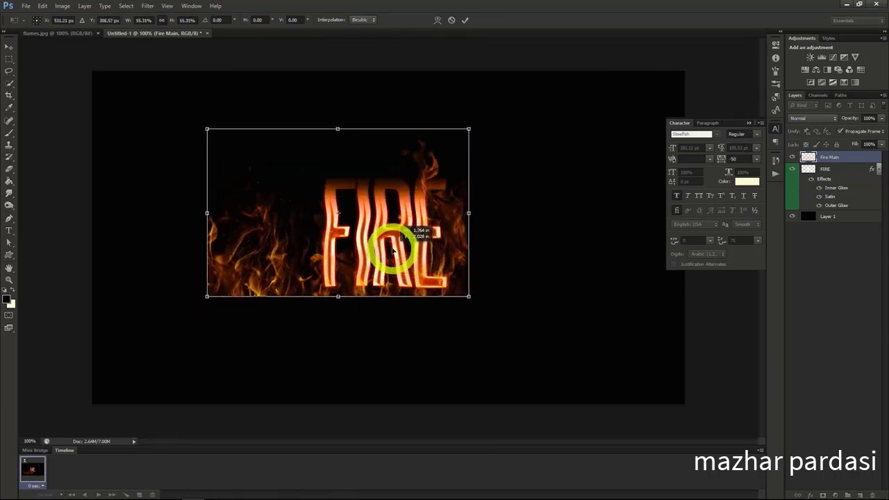
key("Return")
key("e")
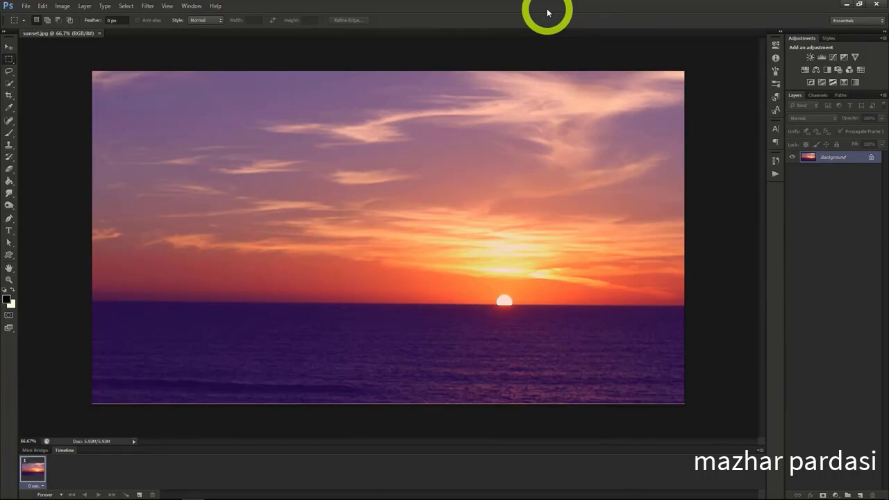
Add a new layer above the sunset photo and dab one cream spot on the horizon with a soft 300 px brush at 0% hardness.
key("ctrl+shift+alt+n")
key("b")
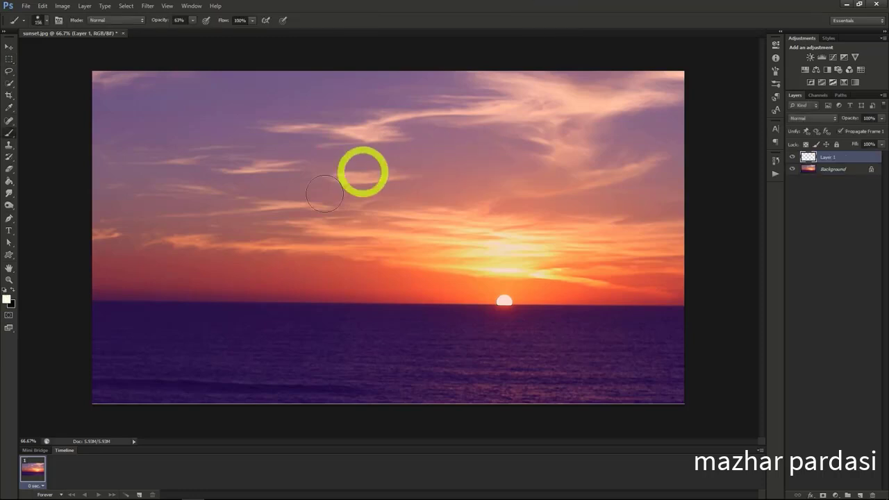
key("x")
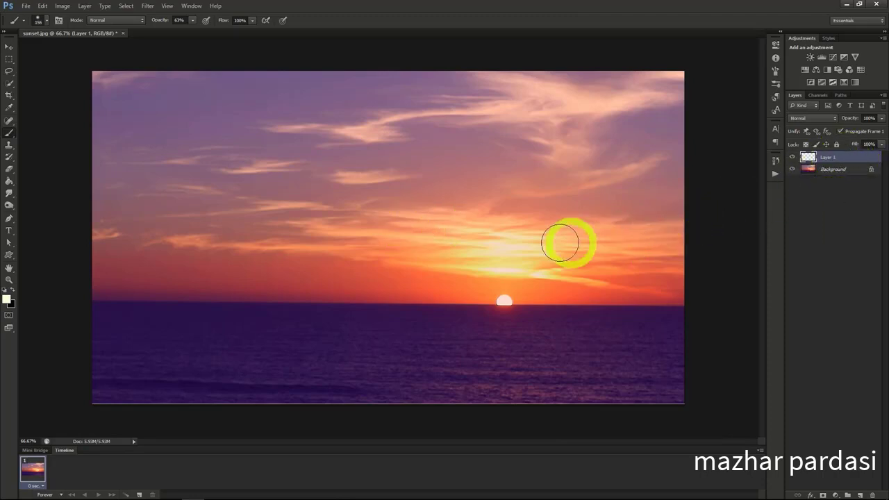
left_click(47, 23)
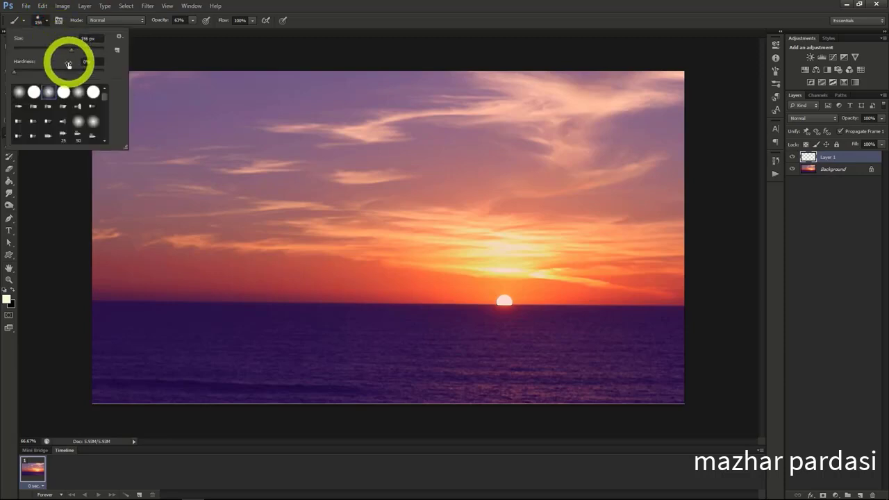
left_click_drag(79, 53, 86, 53)
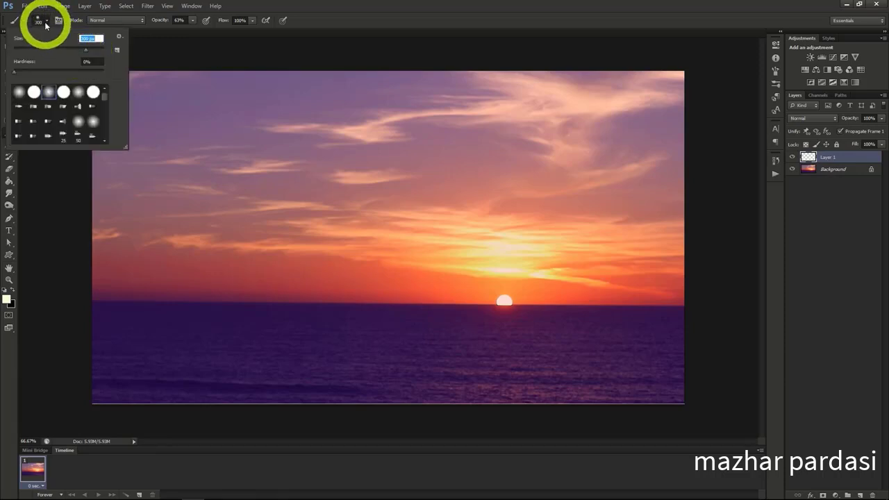
left_click(30, 244)
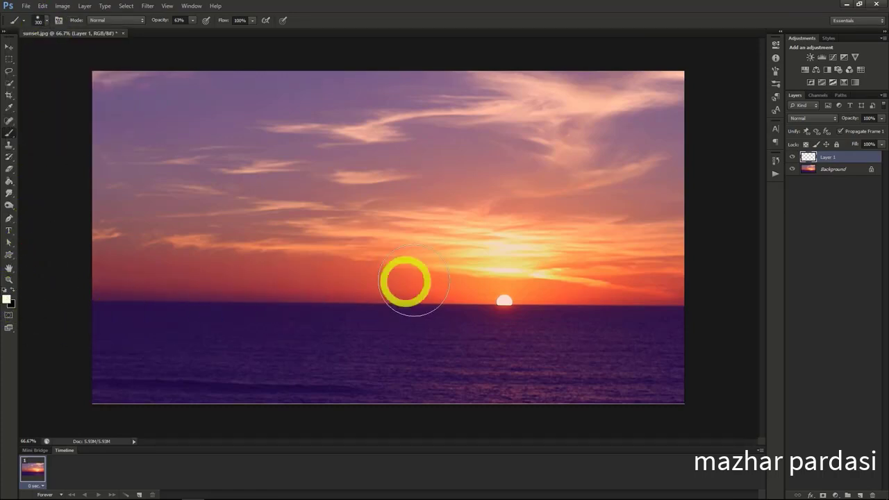
left_click(411, 282)
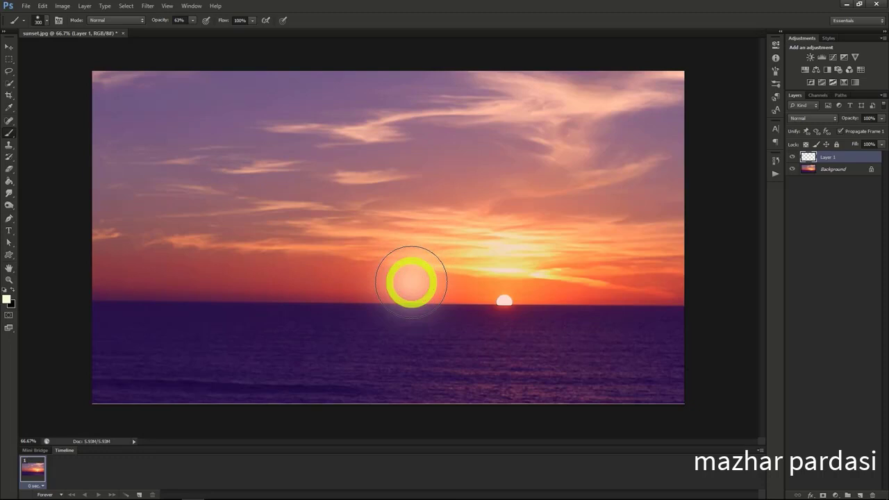
Add 3.5% uniform noise to the painted glow spot on Layer 1.
scroll(446, 309, "up", 3, "alt")
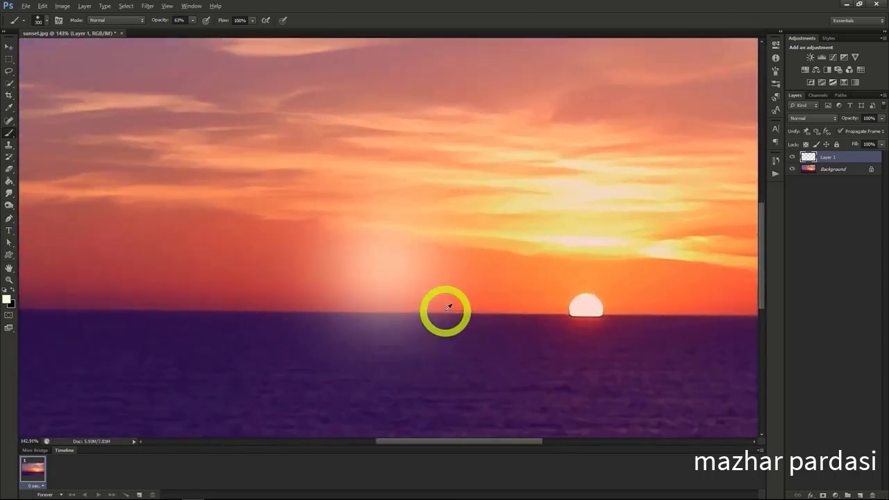
scroll(448, 307, "up", 1, "alt")
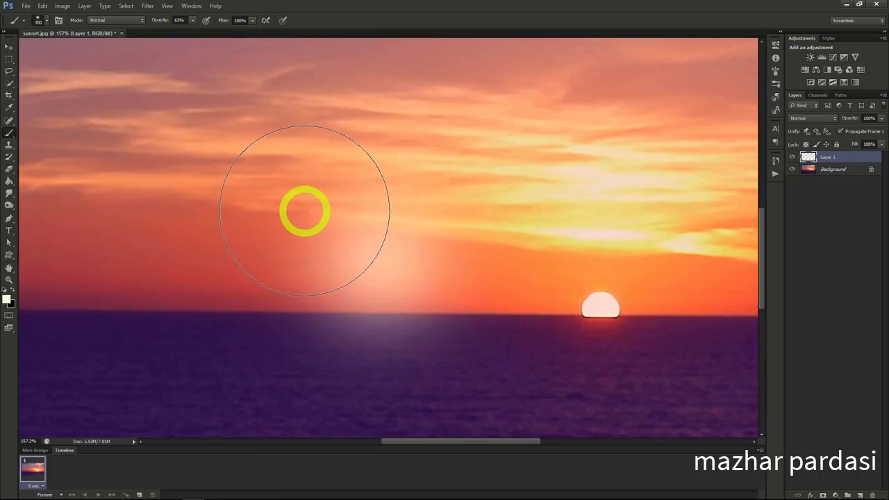
left_click(146, 7)
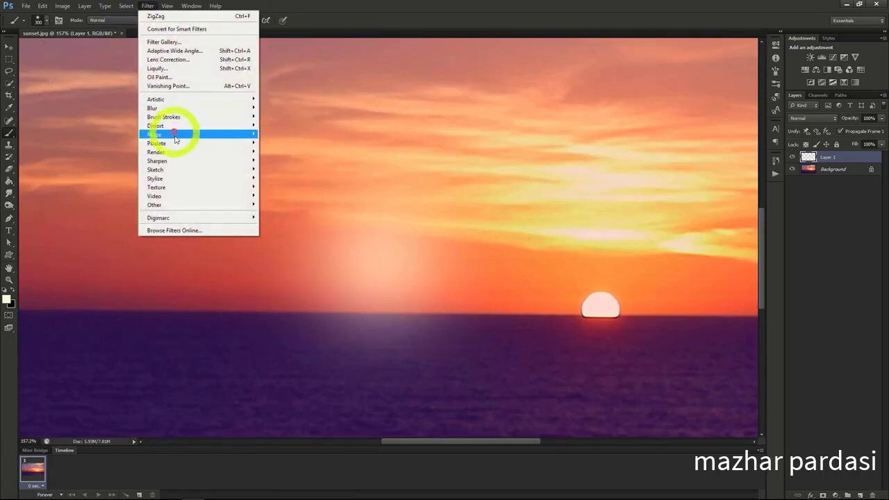
mouse_move(175, 139)
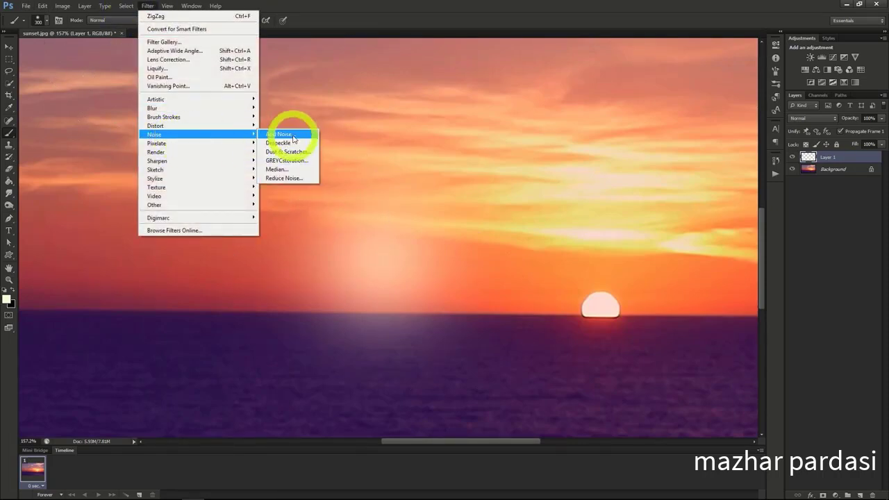
left_click(281, 134)
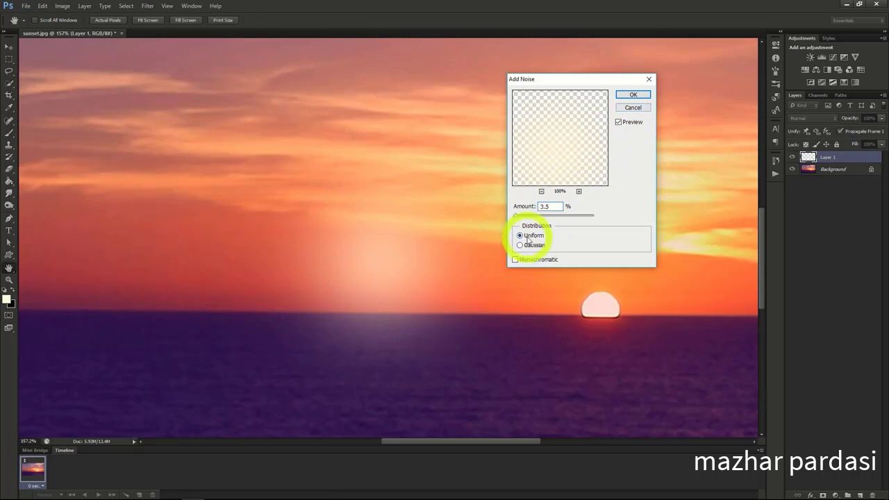
left_click(630, 95)
key("b")
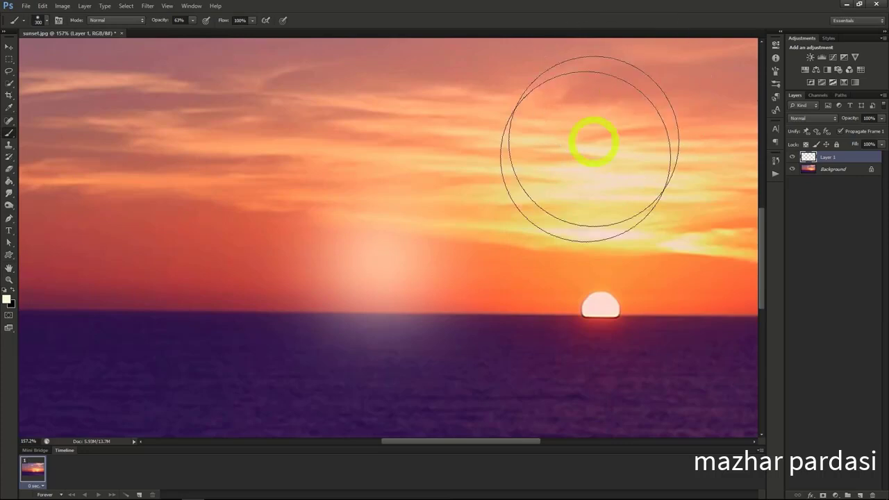
left_click_drag(440, 271, 454, 268)
Duplicate the glow layer under the name White and rename the original layer Orange.
right_click(840, 155)
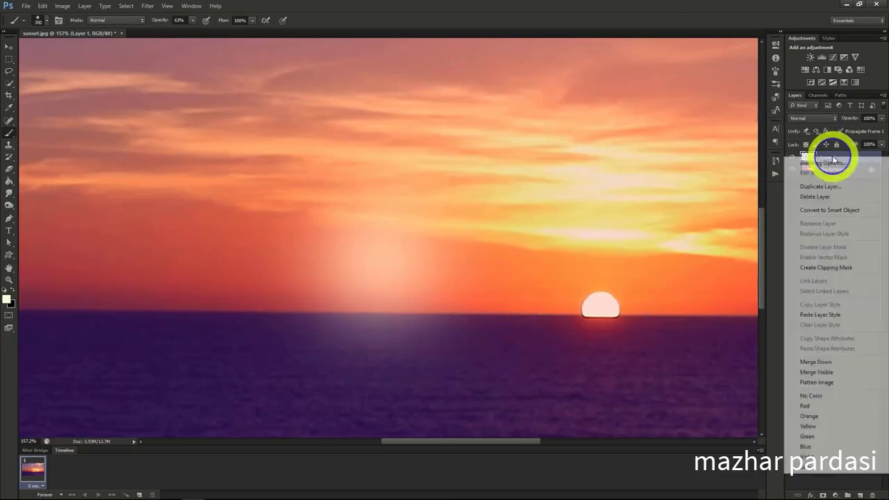
left_click(822, 186)
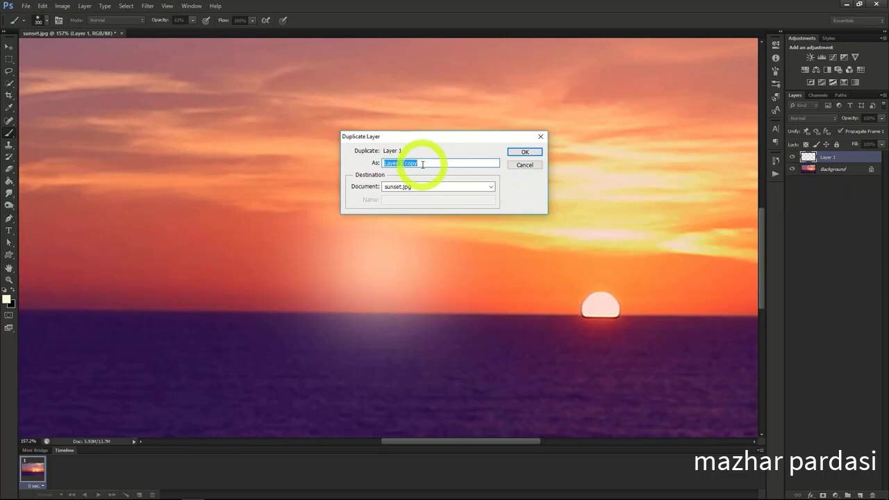
type("White")
key("Return")
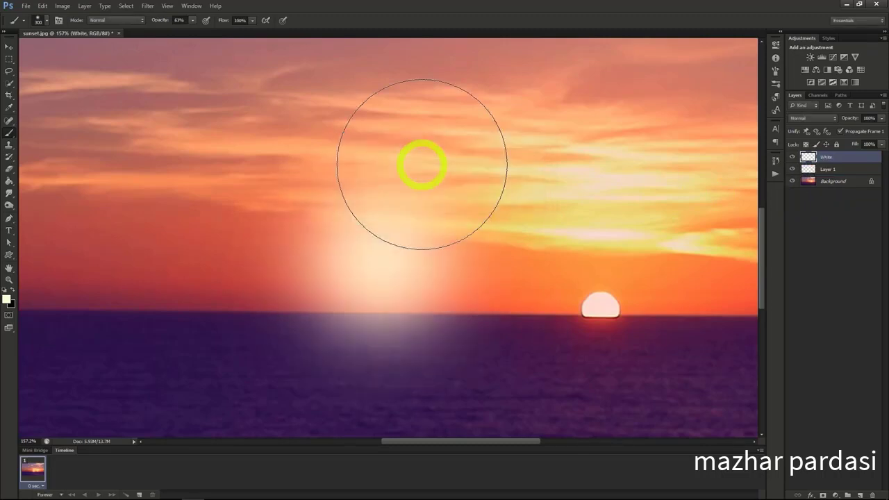
left_click(827, 171)
right_click(827, 171)
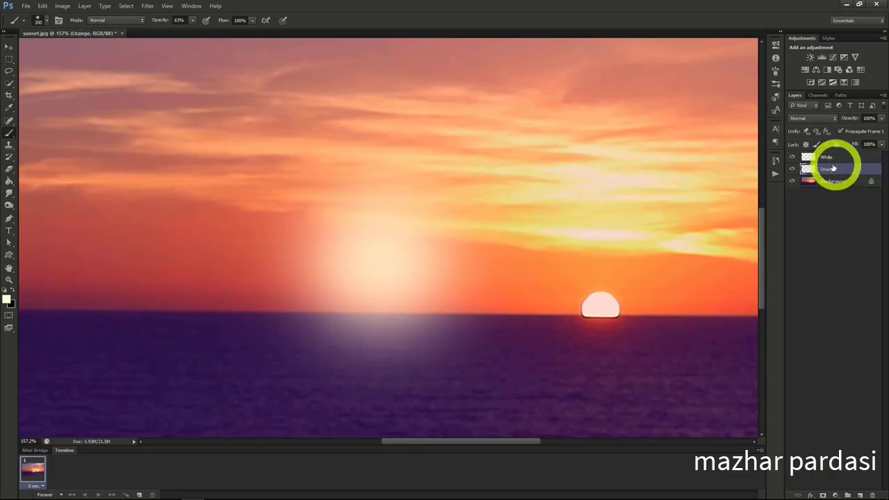
Hide the White layer and colorize the Orange layer with Hue 45, Saturation 97 and Lightness -18.
left_click(791, 157)
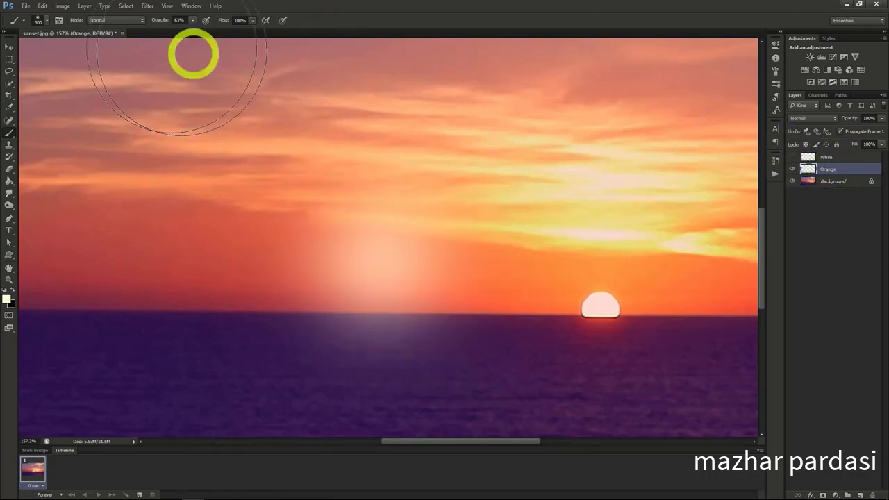
left_click(63, 7)
mouse_move(83, 31)
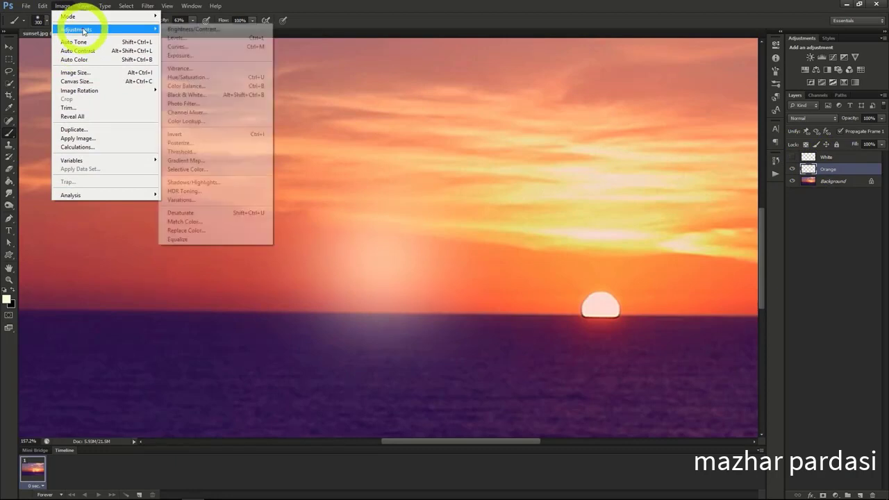
left_click(188, 77)
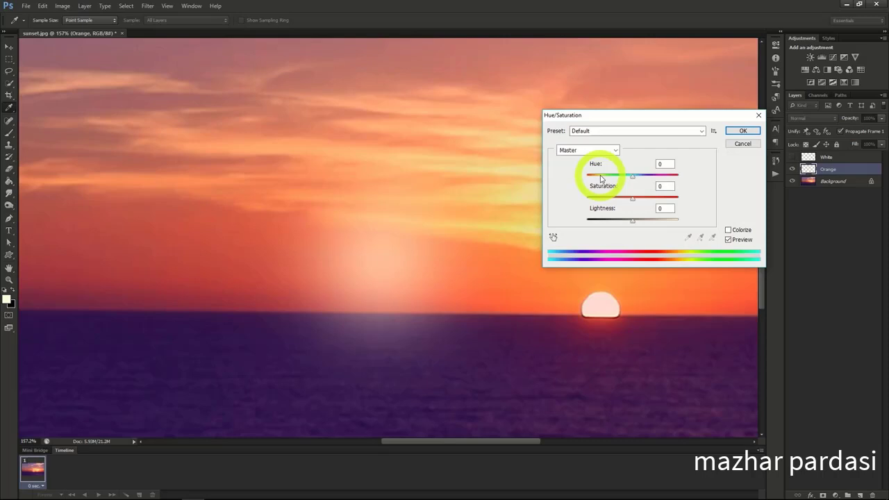
left_click(727, 229)
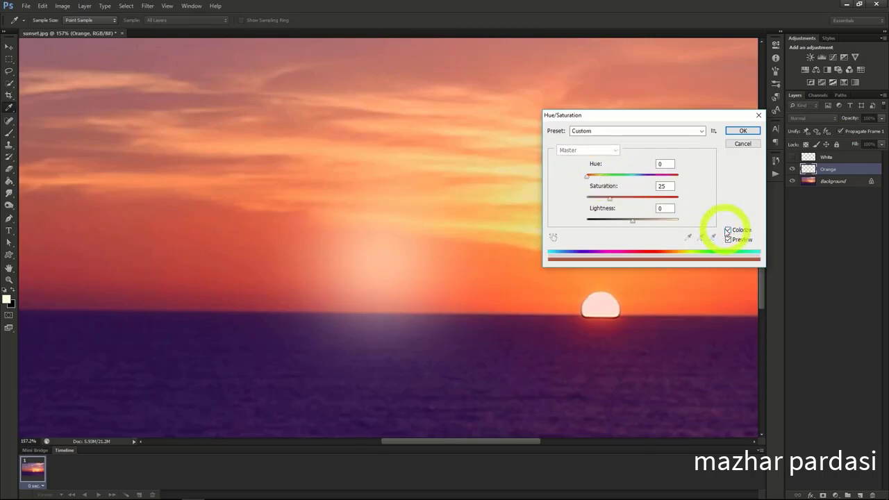
left_click(592, 177)
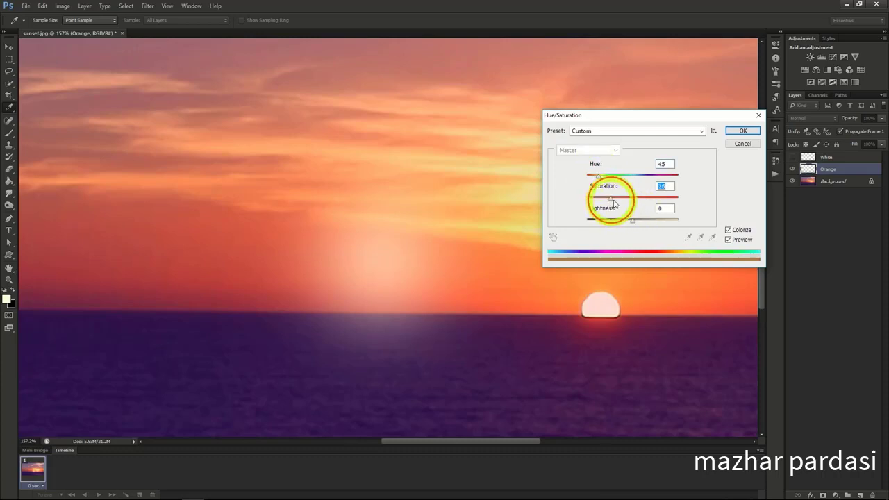
left_click_drag(609, 198, 677, 201)
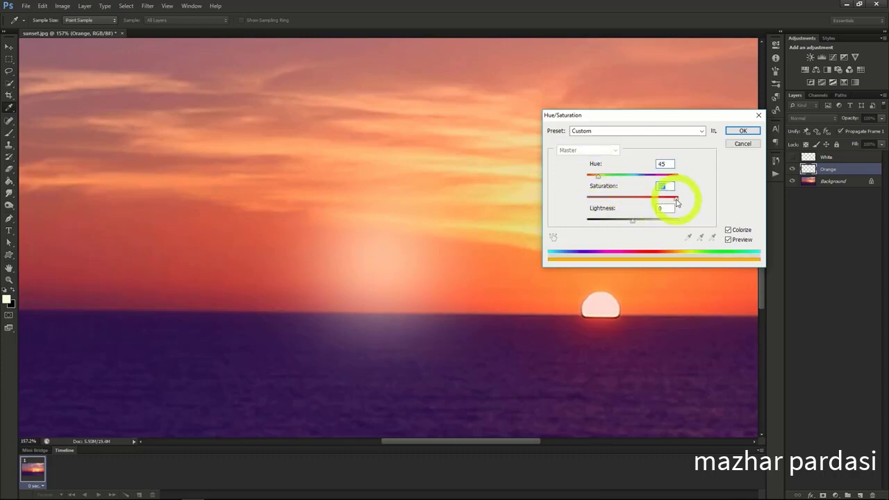
left_click(633, 222)
left_click_drag(629, 222, 623, 224)
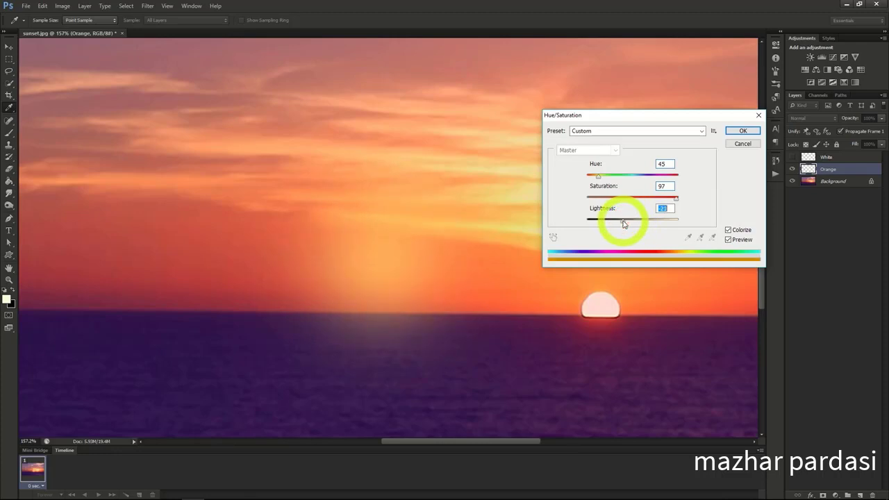
left_click(741, 130)
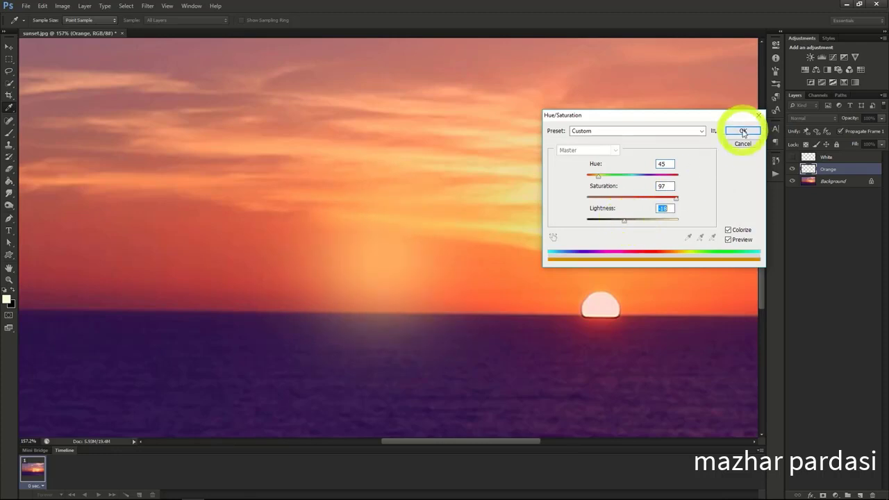
key("b")
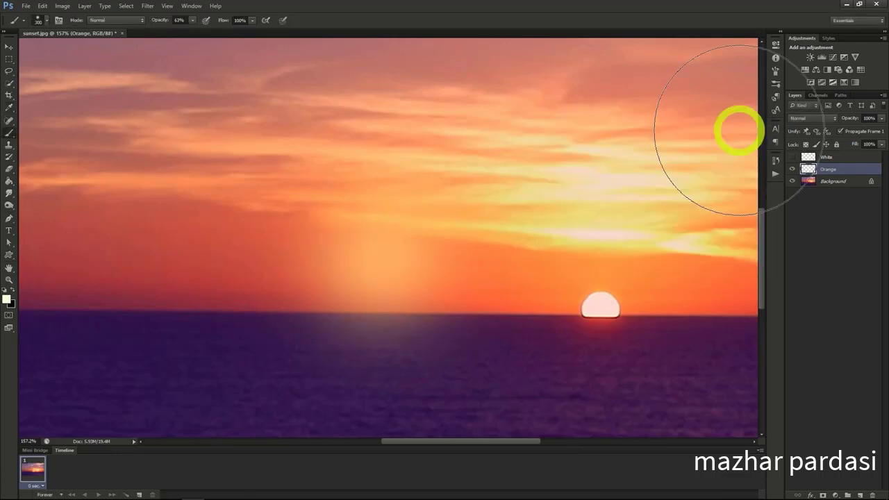
Set the Orange layer's blend mode to Screen and the visible White layer's to Linear Dodge (Add).
left_click(805, 119)
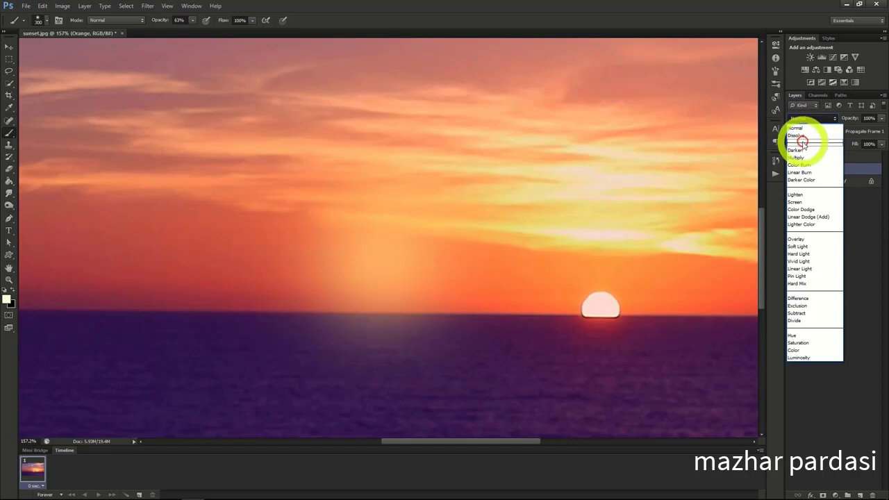
left_click(808, 216)
left_click(805, 157)
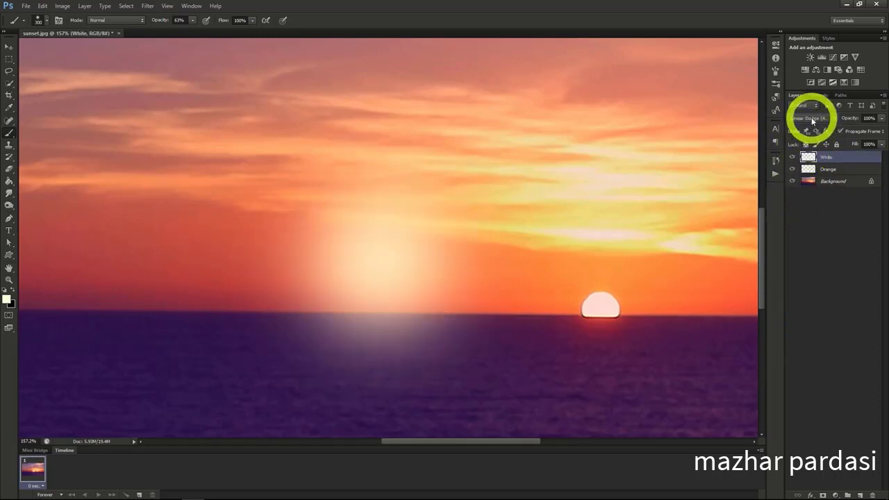
left_click(810, 118)
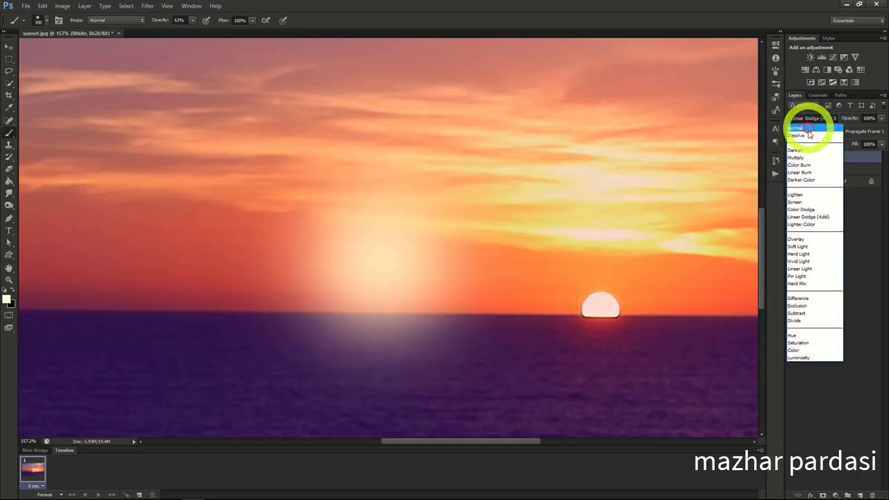
left_click(806, 217)
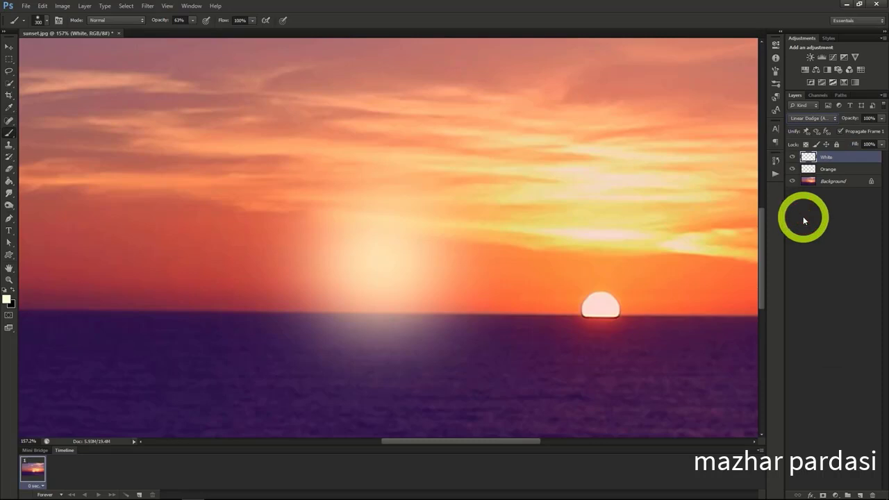
Scale the Orange glow to about 113.7% and centre it behind the White glow.
left_click(836, 170)
key("ctrl+t")
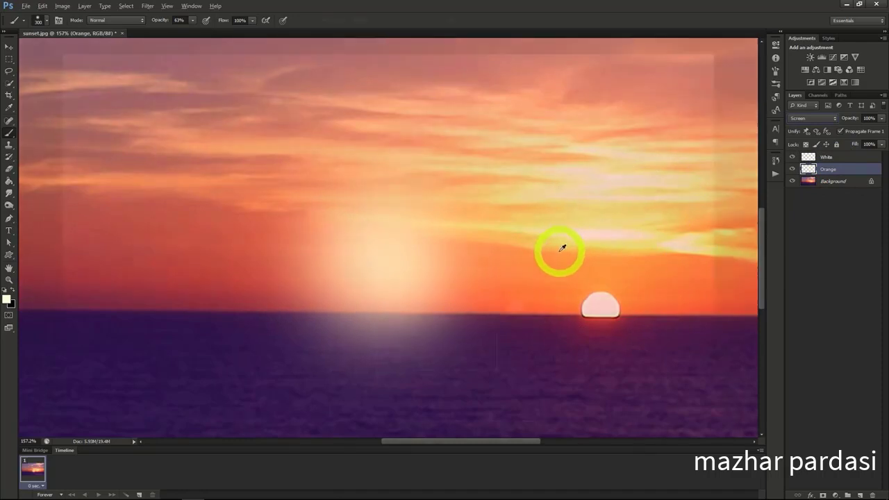
left_click_drag(329, 203, 301, 185)
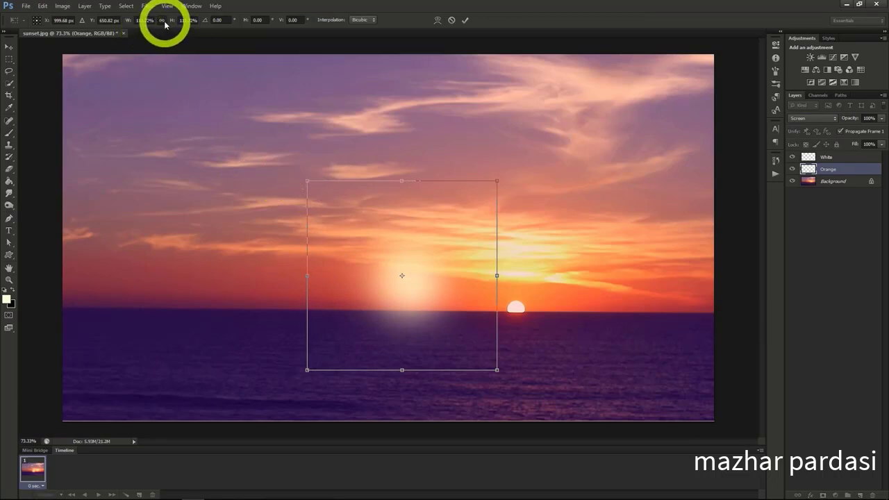
left_click(9, 46)
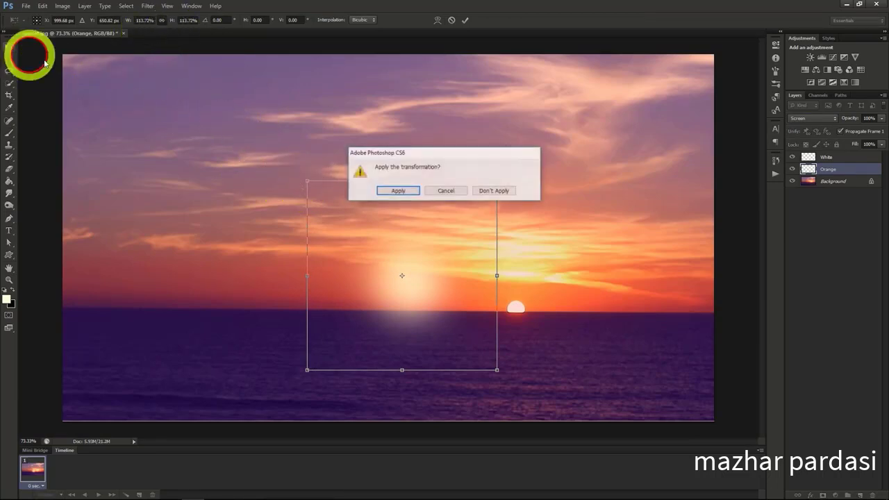
left_click(392, 192)
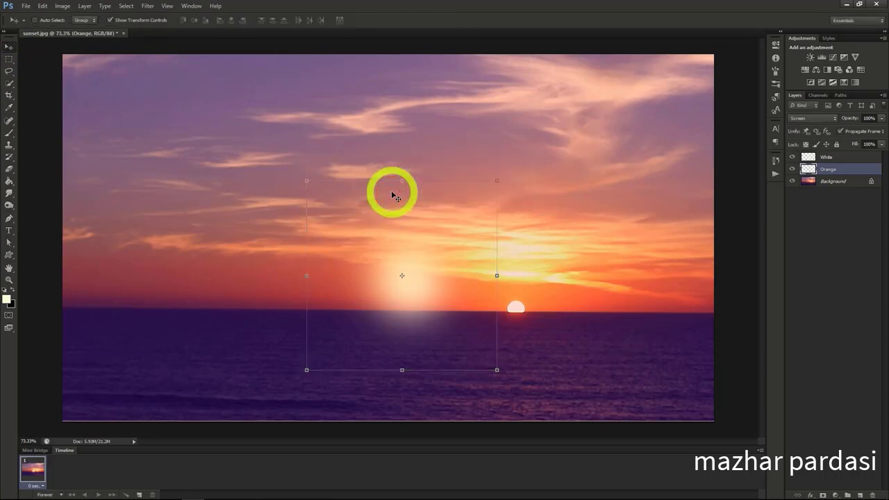
left_click_drag(394, 196, 405, 207)
Move the White and Orange glow layers together onto the setting sun at the horizon.
left_click(835, 157)
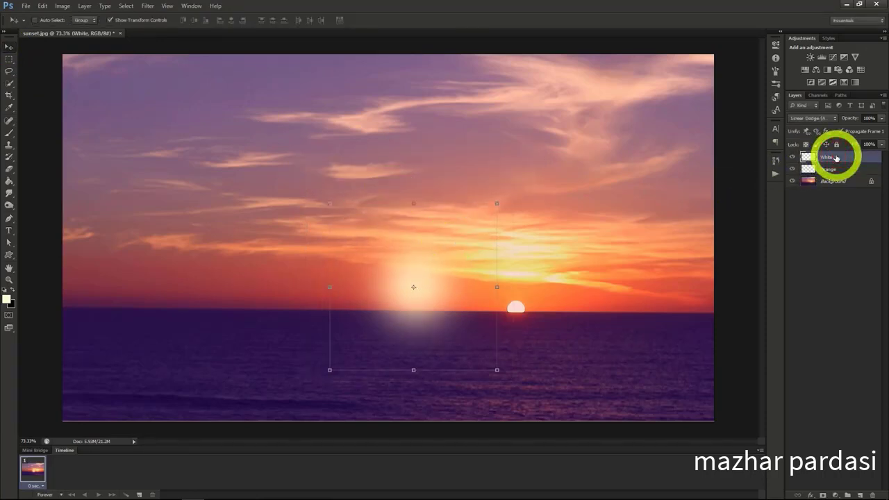
left_click(833, 169, "shift")
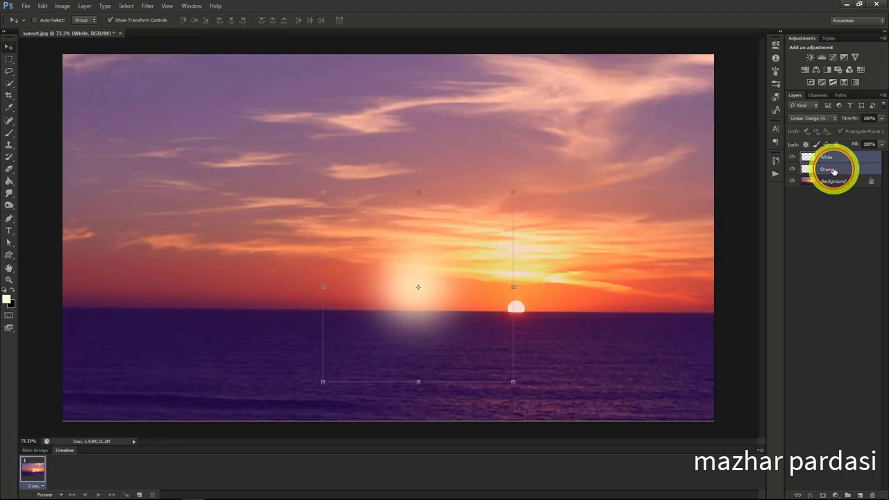
left_click_drag(464, 291, 537, 301)
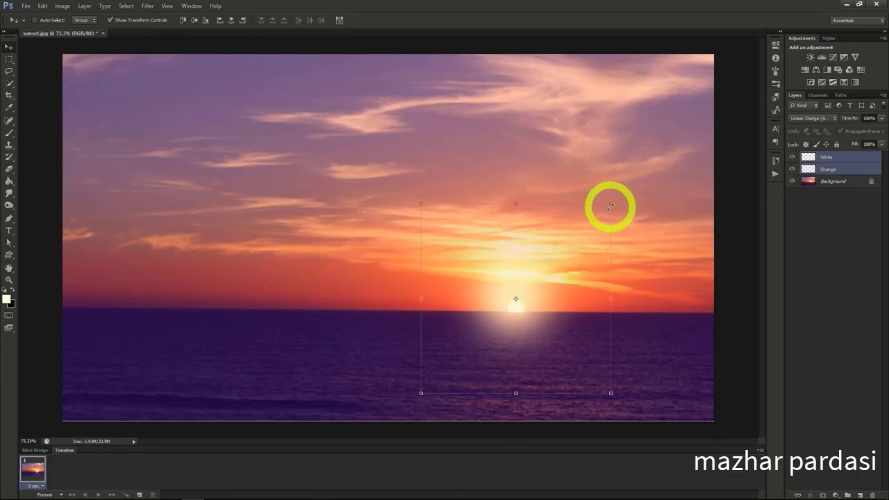
left_click_drag(531, 263, 533, 269)
left_click(653, 209, "ctrl")
Centre the White glow on the sun and enlarge both glow layers together around it.
left_click(822, 157)
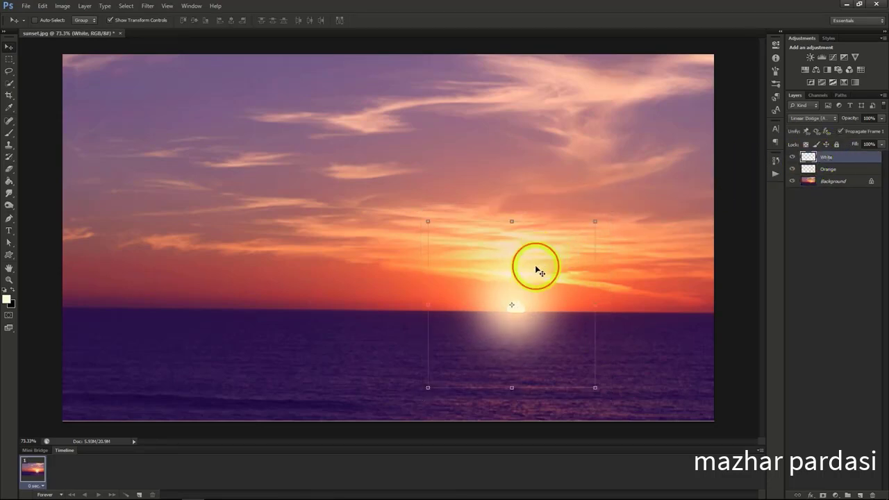
left_click(824, 171)
left_click(823, 158)
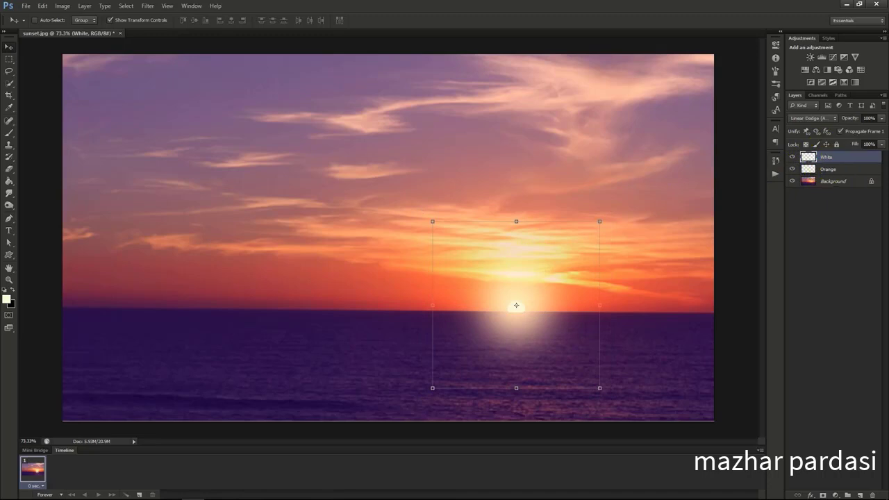
left_click(404, 186, "ctrl+shift")
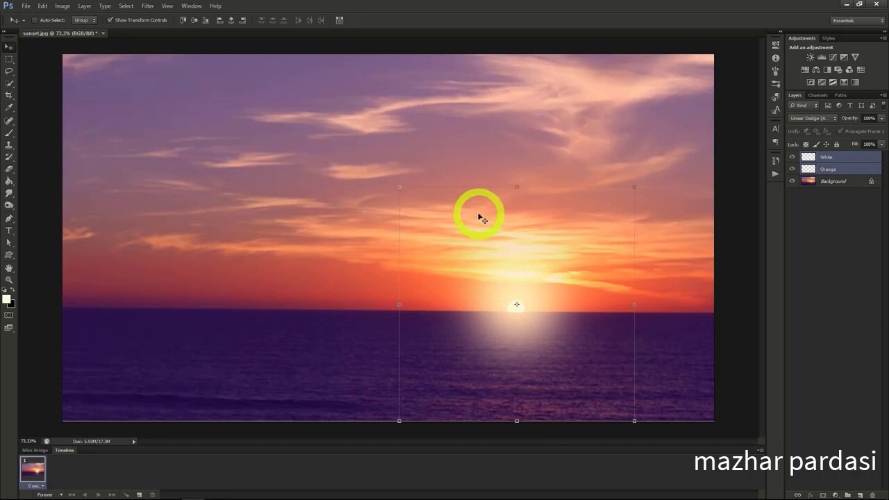
Lower the Orange layer's opacity to 50%.
left_click(832, 169)
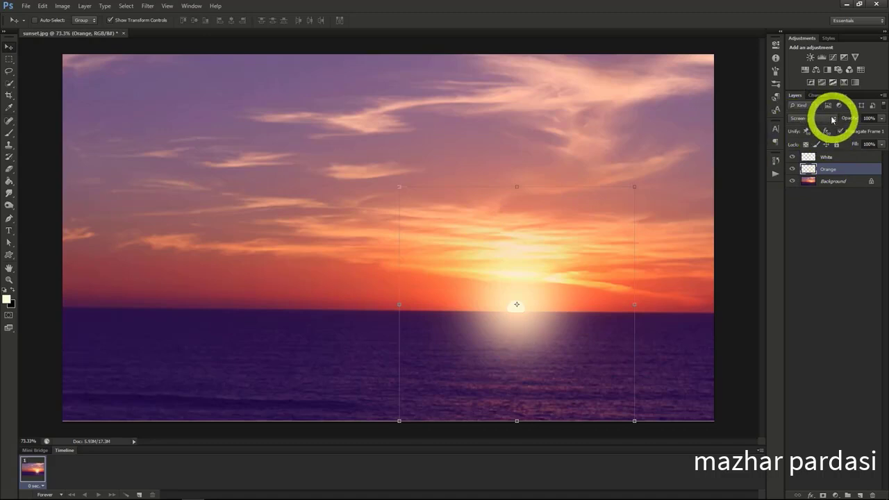
left_click(837, 158)
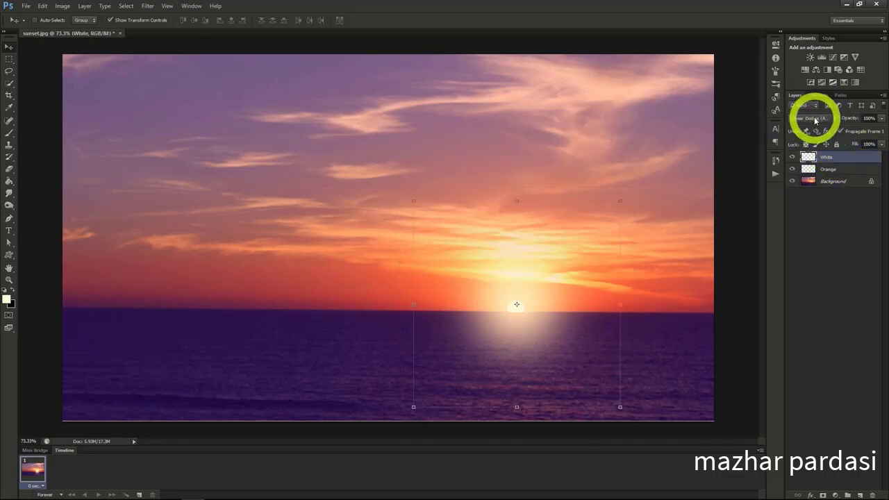
left_click(840, 171)
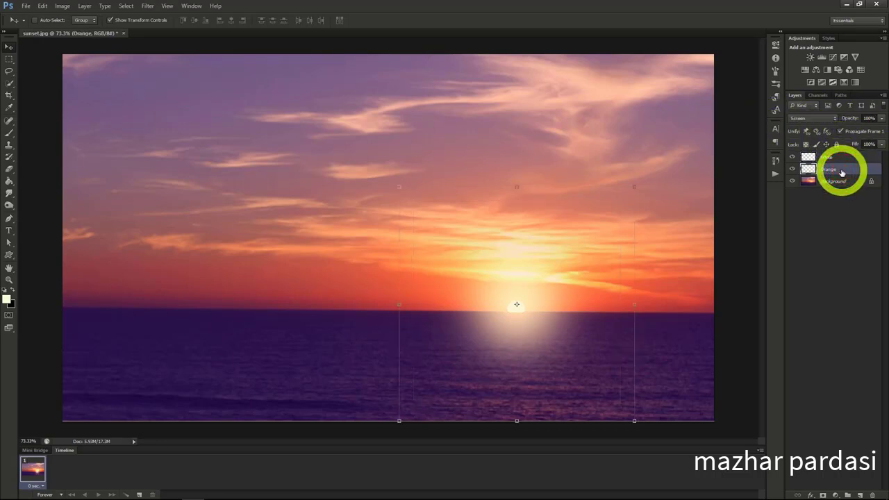
left_click_drag(880, 118, 858, 131)
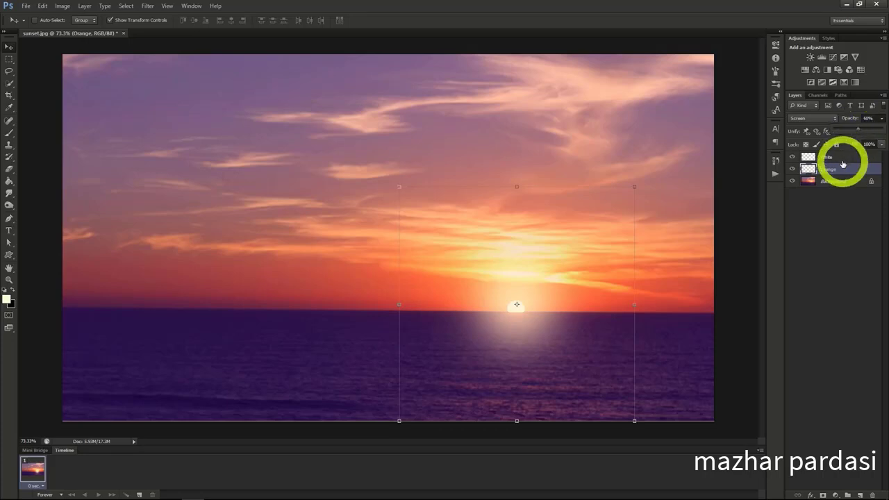
Reduce the fill of the White glow layer.
left_click(840, 159)
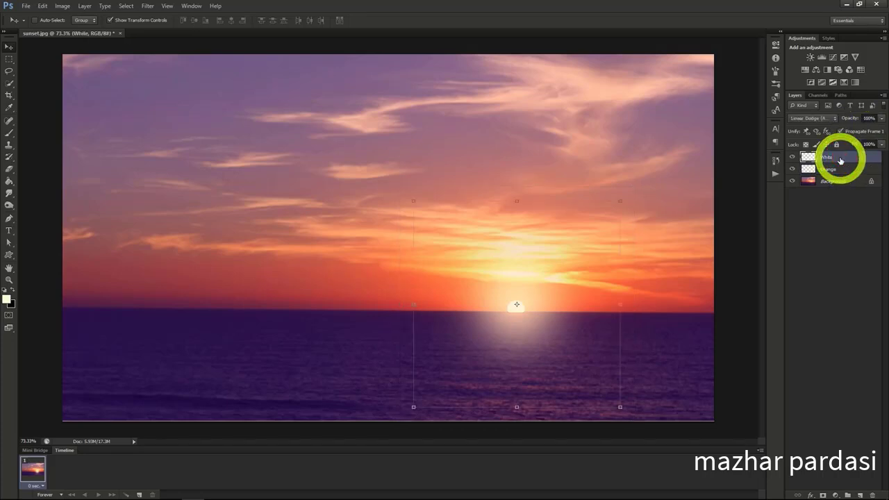
left_click(880, 145)
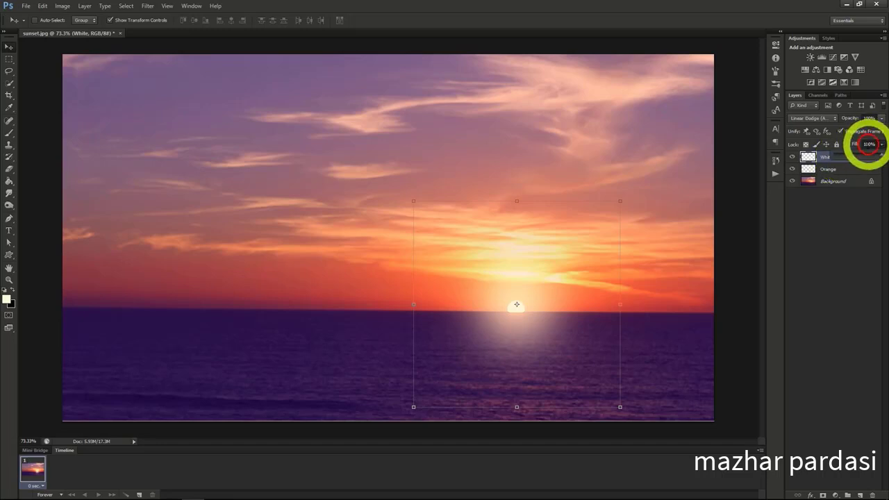
left_click_drag(874, 153, 846, 159)
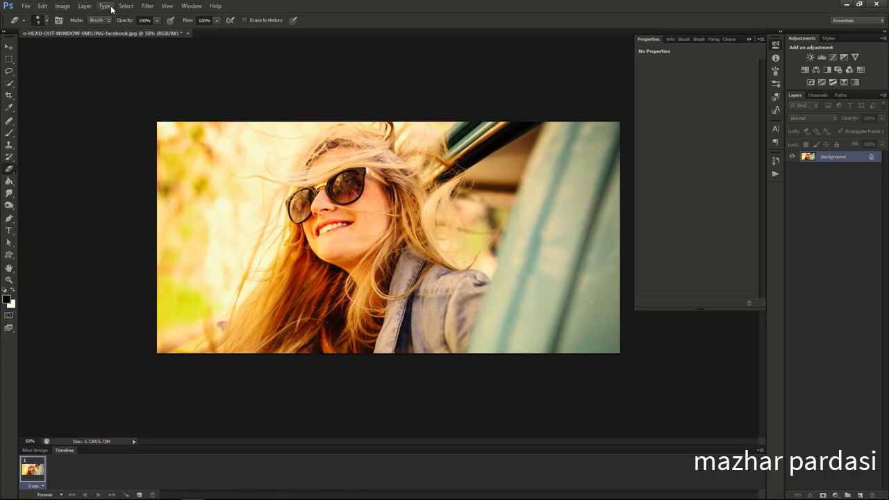
Add a Curves adjustment layer named Lomography Effect above the portrait photo.
left_click(84, 6)
mouse_move(146, 89)
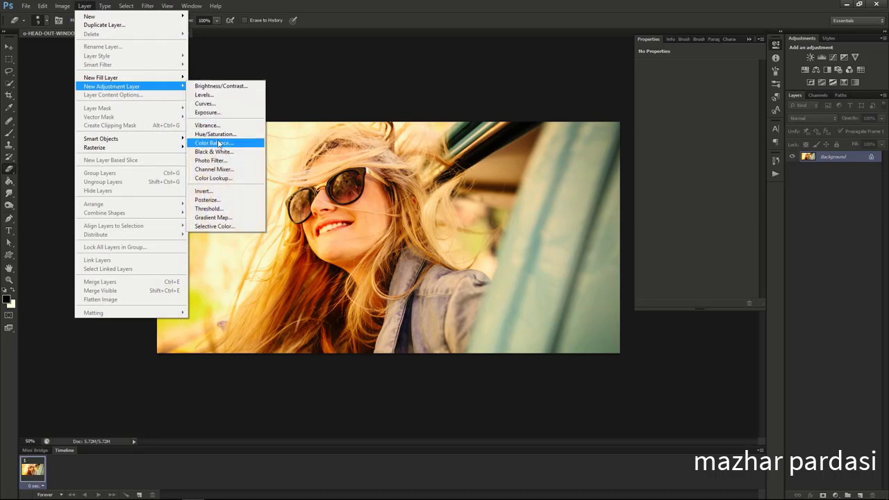
left_click(213, 104)
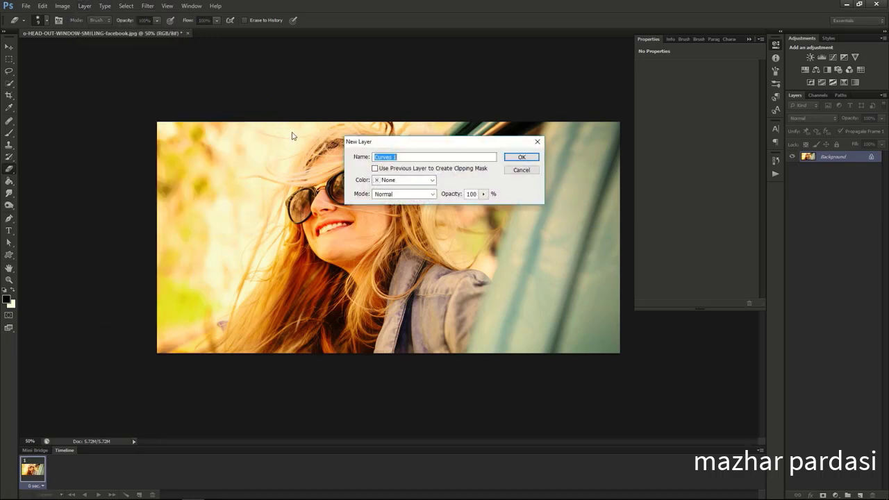
type("Lomography Effect")
left_click(522, 156)
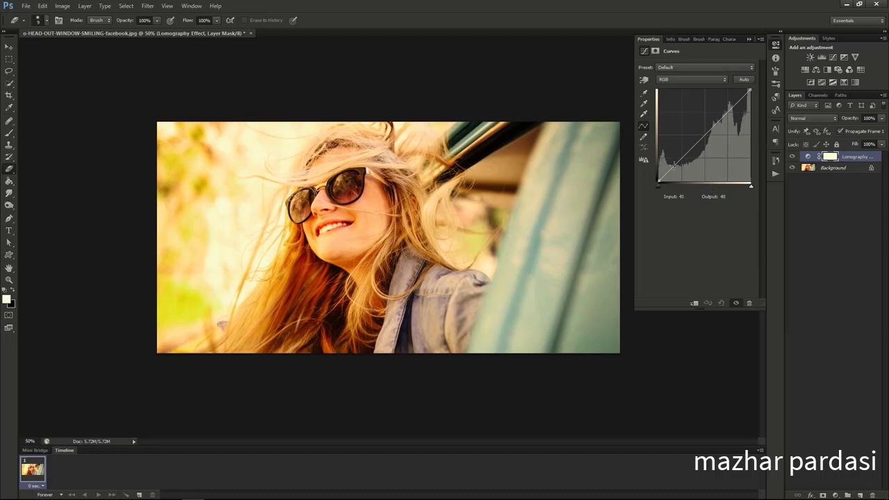
Shape the RGB curve into a slight S with points at input 47, output 35 and input 190, output 196.
left_click(673, 165)
left_click_drag(673, 165, 675, 169)
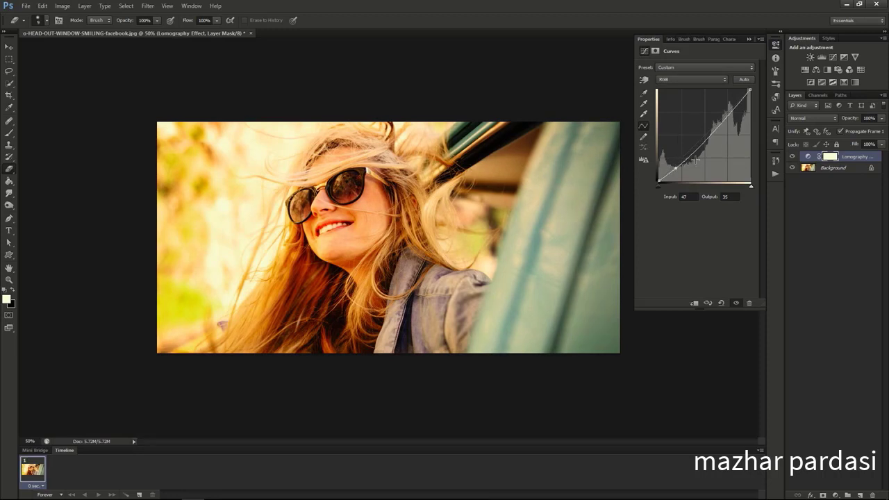
left_click(728, 114)
left_click_drag(727, 114, 726, 110)
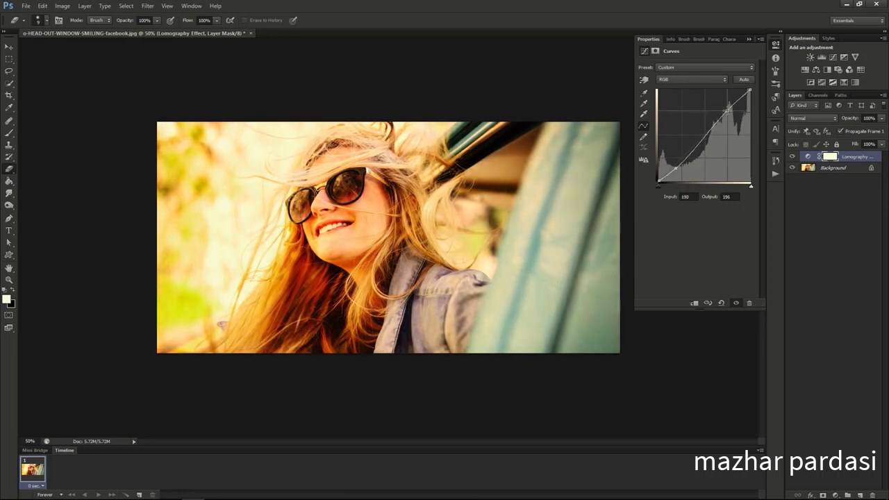
Shape the Red curve into an S with points at input 41, output 28 and input 191, output 190.
left_click(683, 79)
left_click(681, 92)
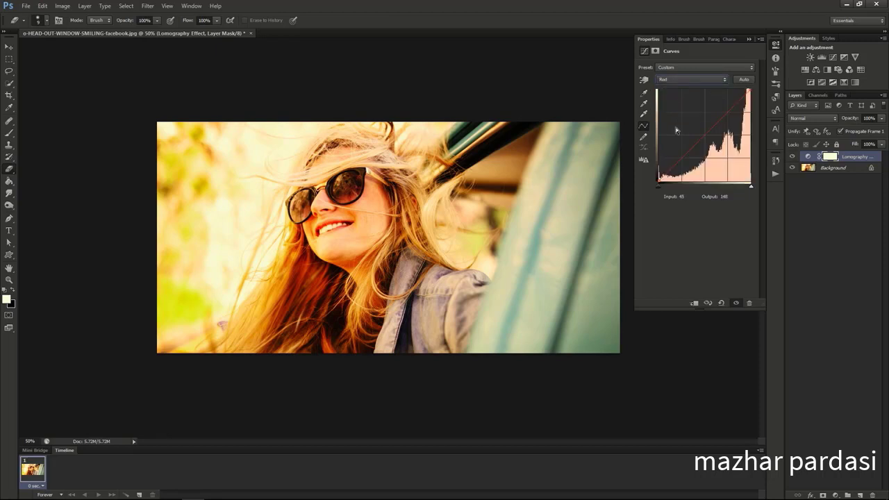
left_click_drag(672, 167, 674, 170)
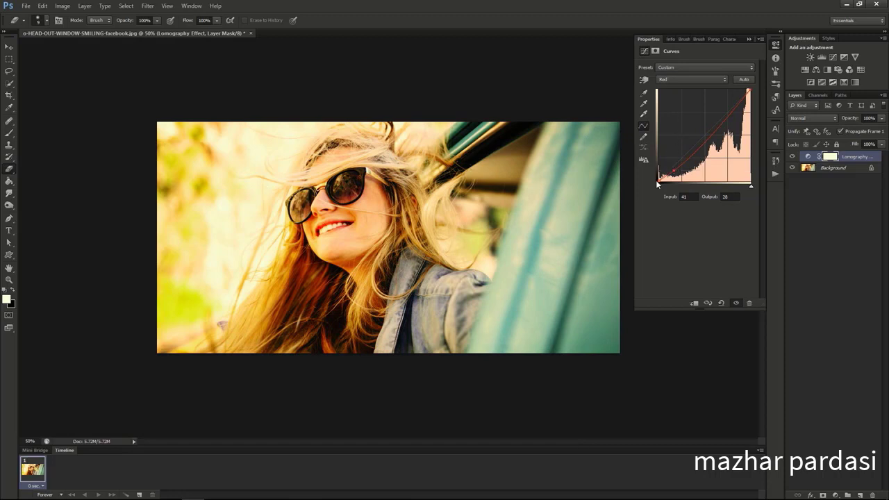
left_click_drag(656, 178, 657, 173)
left_click(729, 118)
left_click_drag(729, 118, 726, 112)
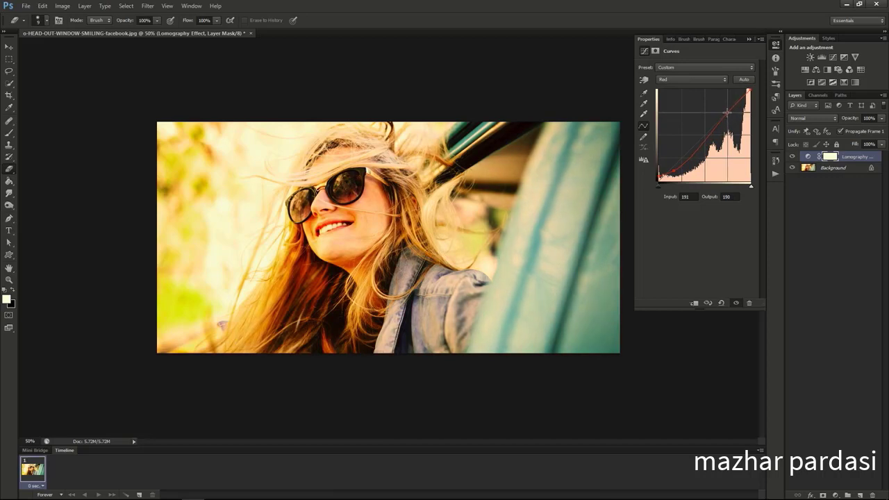
Add a shadow point to the Green curve and lower its highlights with a point at input 195, output about 183.
left_click(691, 79)
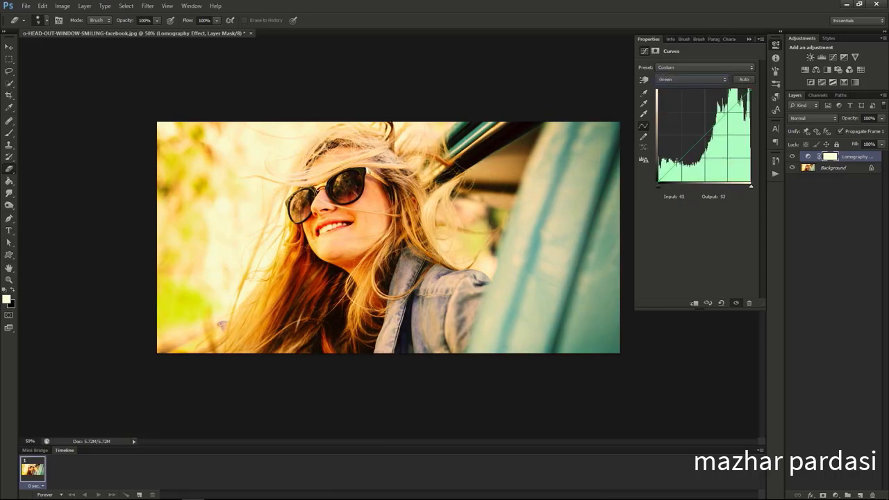
left_click(677, 162)
left_click_drag(677, 162, 730, 110)
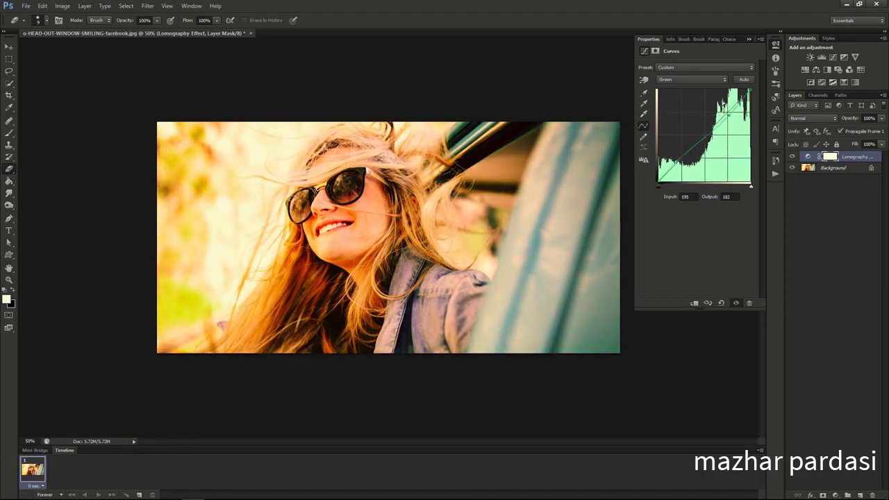
Adjust the Blue curve with a slightly lifted shadow point and a highlight point at input 196, output 178.
left_click(702, 79)
left_click(683, 111)
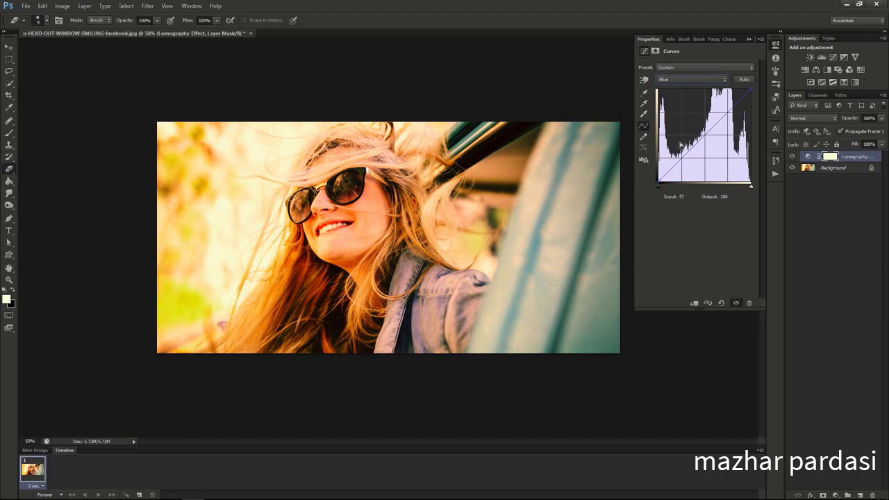
left_click(675, 164)
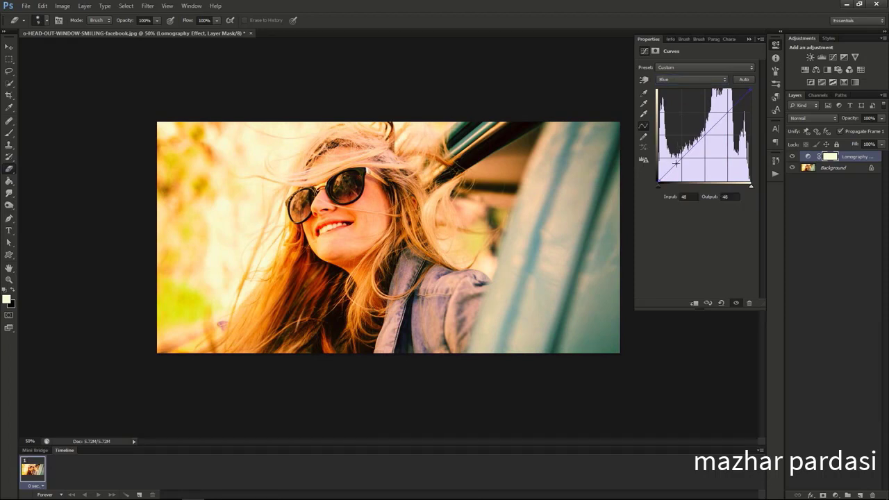
left_click_drag(675, 164, 673, 163)
left_click_drag(727, 113, 729, 116)
Raise the black point of the combined RGB curve to output 31.
left_click(674, 67)
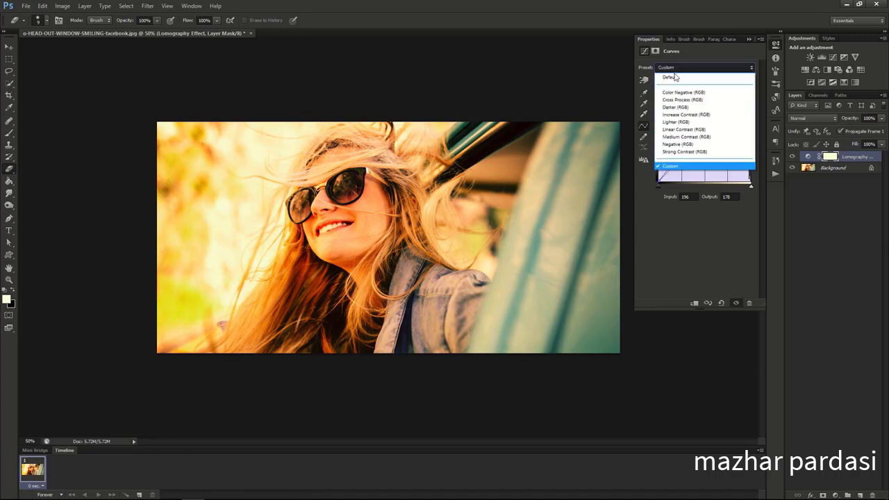
left_click(674, 81)
left_click(674, 81)
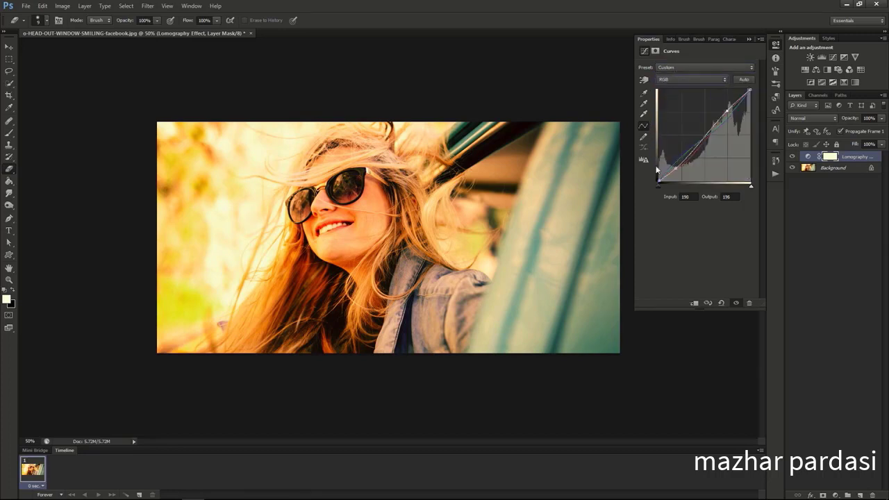
left_click_drag(658, 181, 658, 170)
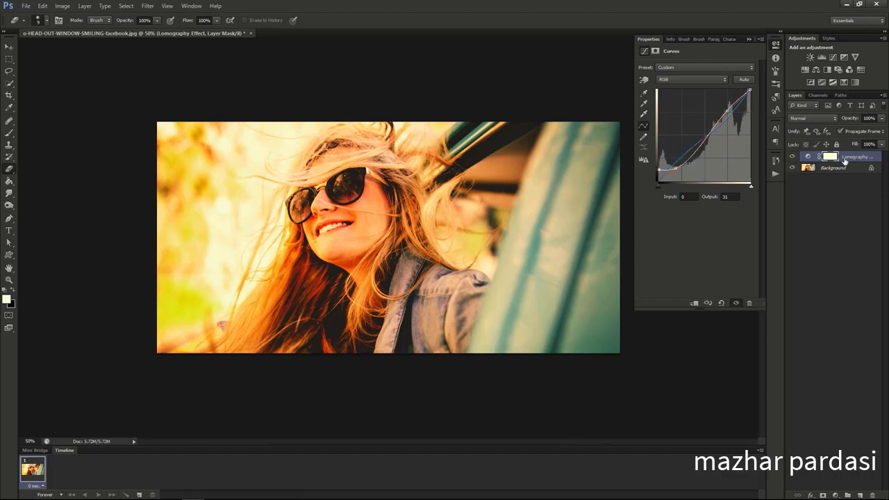
Lower the Lomography Effect layer's opacity to 55% and compare the photo with and without the effect.
left_click(881, 119)
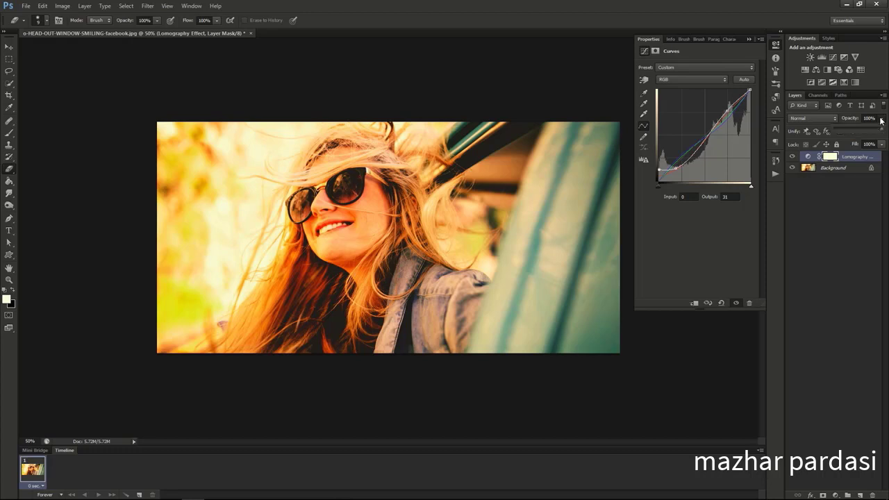
left_click(861, 130)
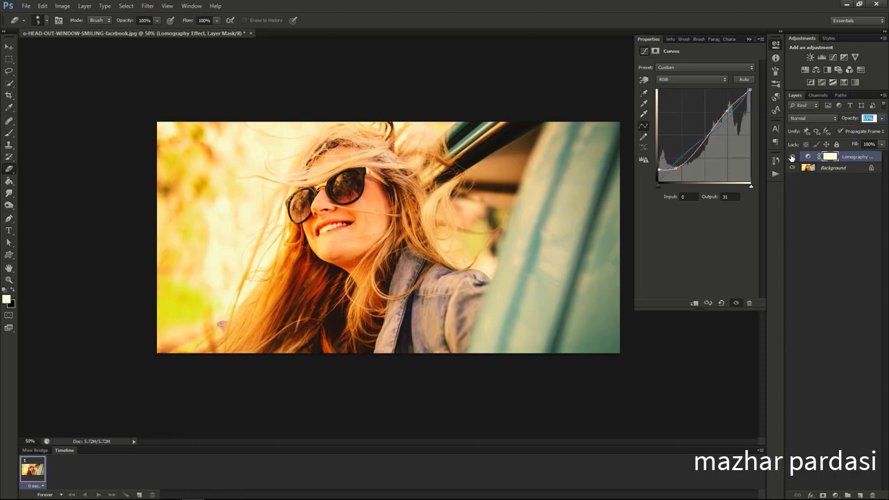
left_click(791, 158)
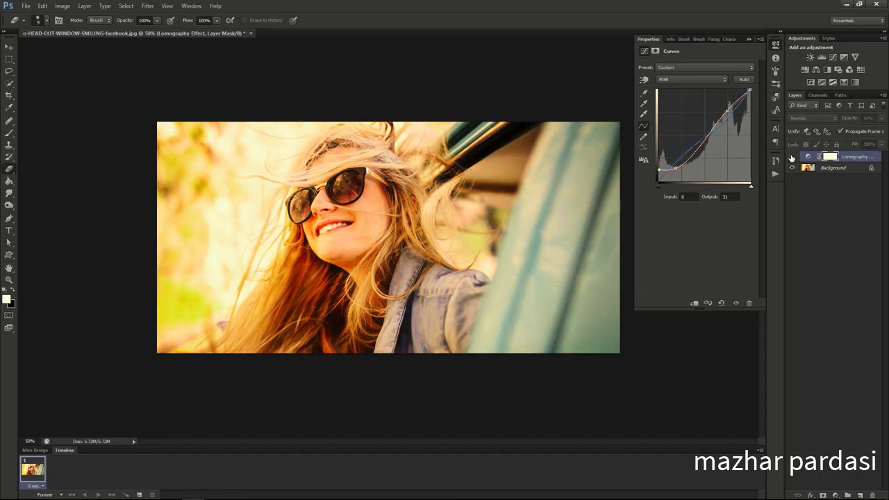
left_click(791, 158)
left_click(791, 158)
left_click(792, 158)
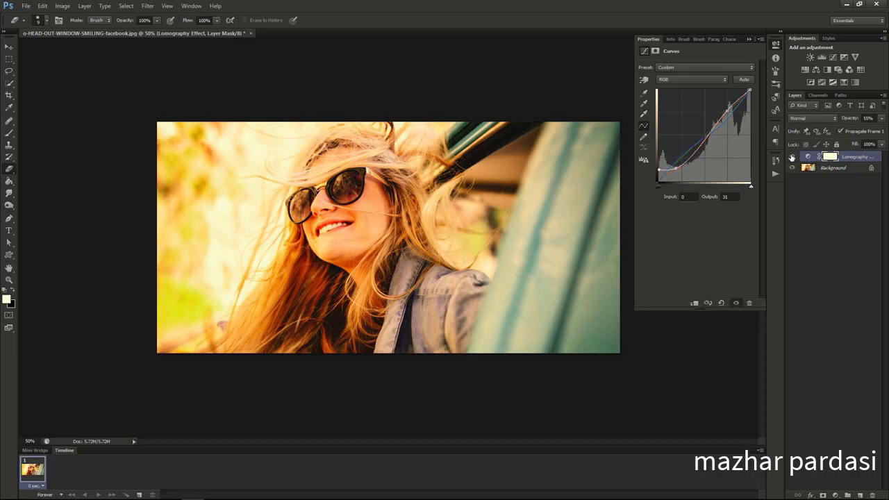
left_click(792, 158)
left_click(791, 159)
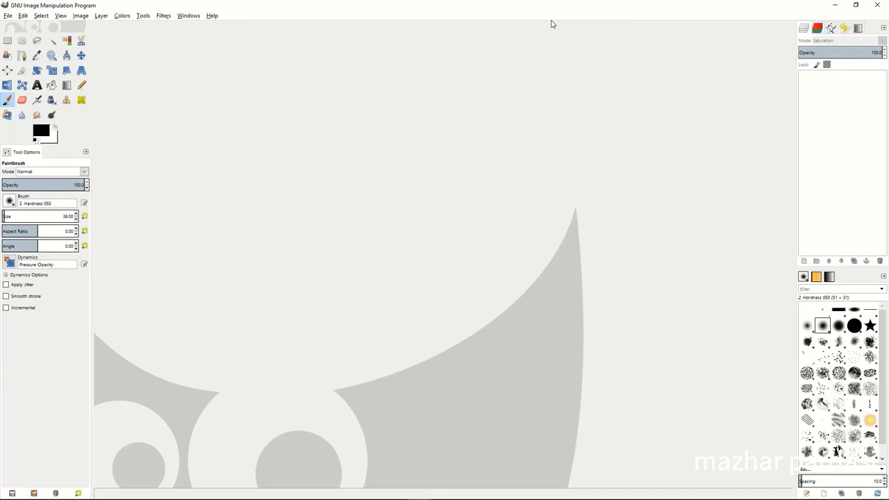
Switch to GIMP and open the recent photo o-HEAD-OUT-WINDOW-SMILING-facebook.jpg.
left_click(8, 16)
mouse_move(42, 77)
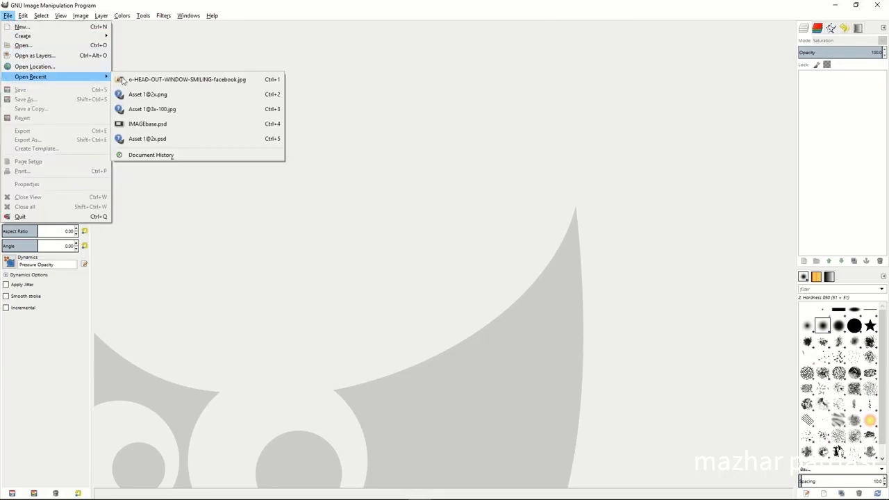
left_click(122, 80)
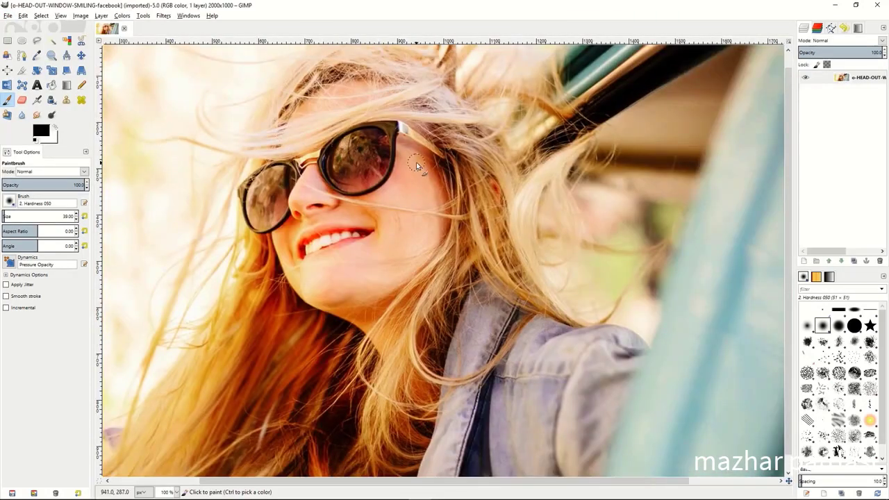
scroll(416, 162, "down", 2)
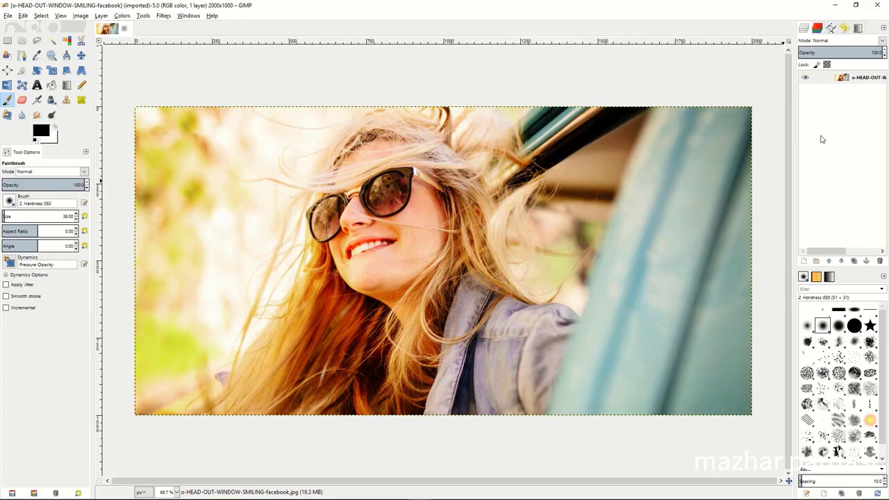
Add a transparent 2000 × 1000 px layer above the photo and give it a white (full opacity) layer mask.
right_click(824, 109)
left_click(794, 130)
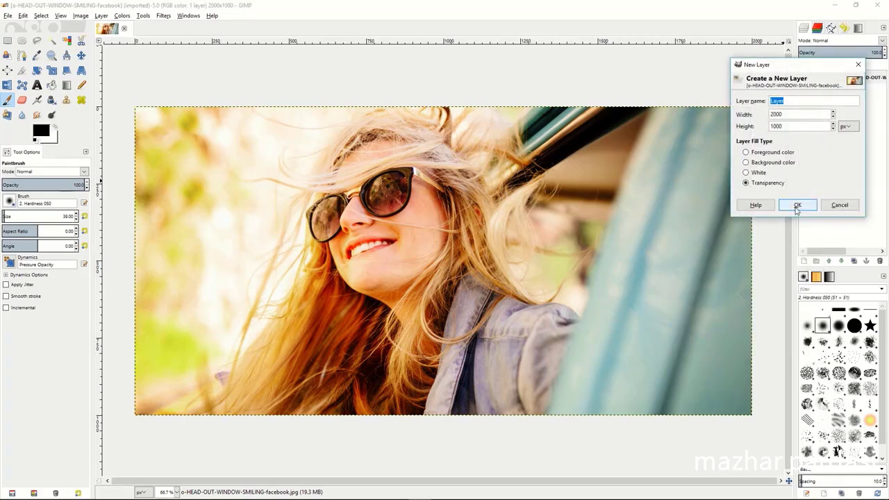
left_click(796, 205)
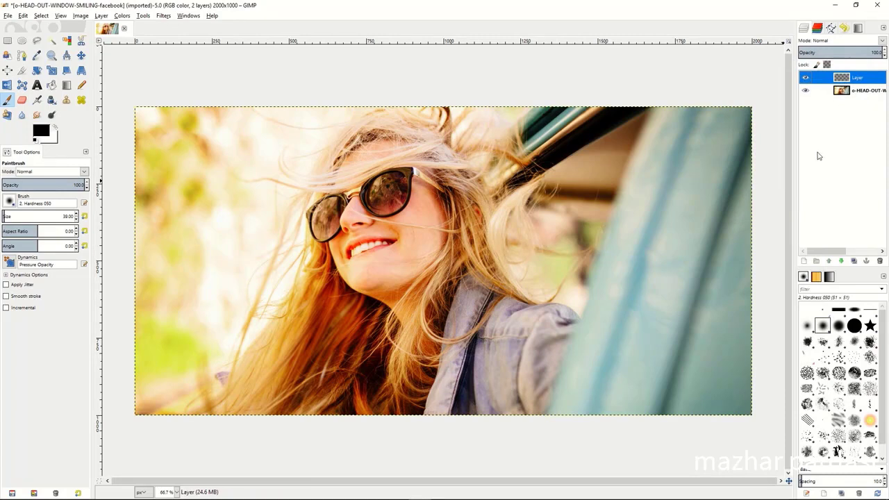
double_click(855, 78)
right_click(853, 80)
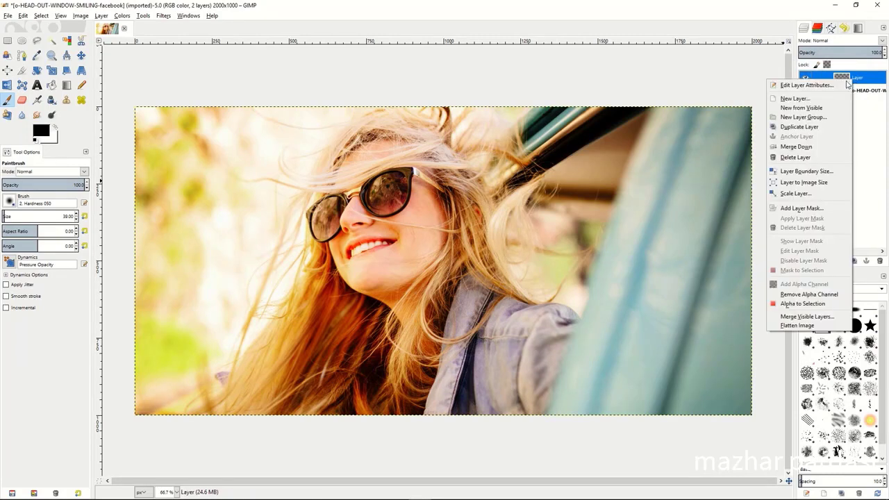
left_click(802, 208)
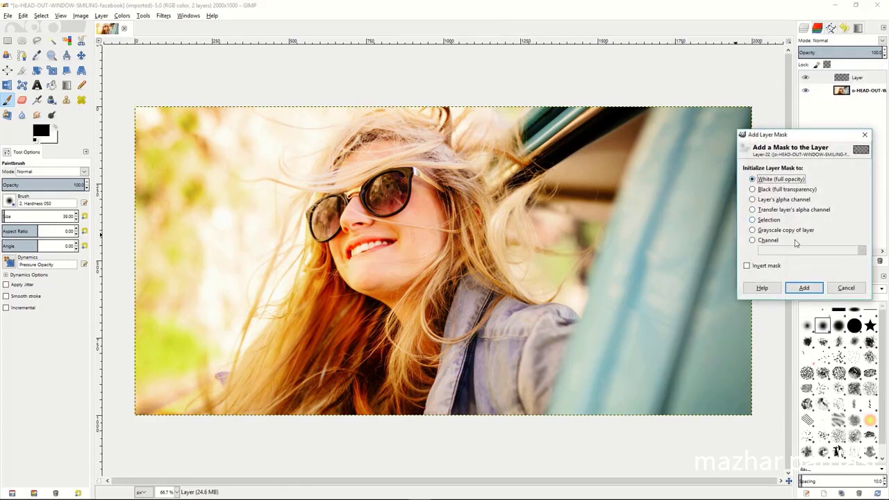
left_click(803, 287)
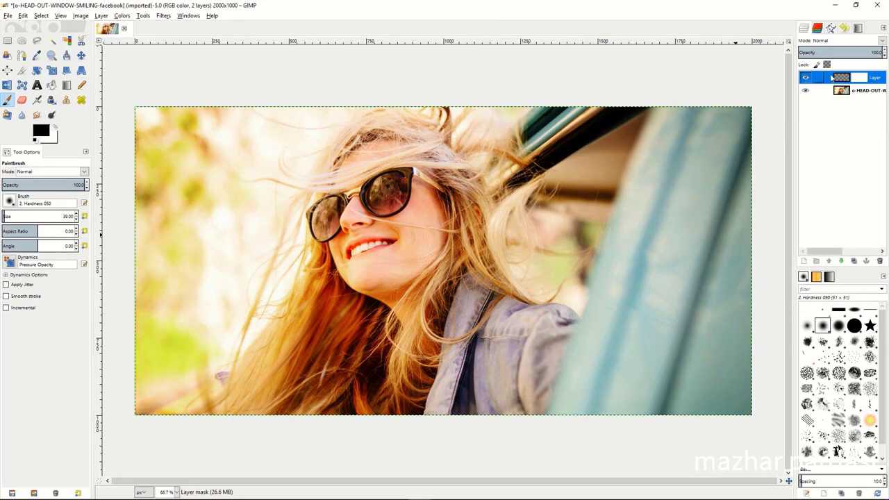
Set the new layer's blend mode to Saturation and bucket-fill the layer itself with black.
left_click(836, 41)
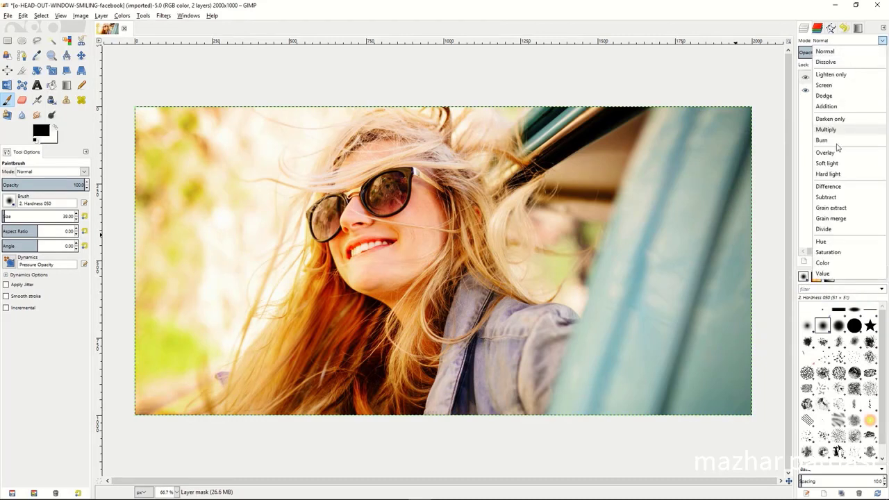
left_click(828, 252)
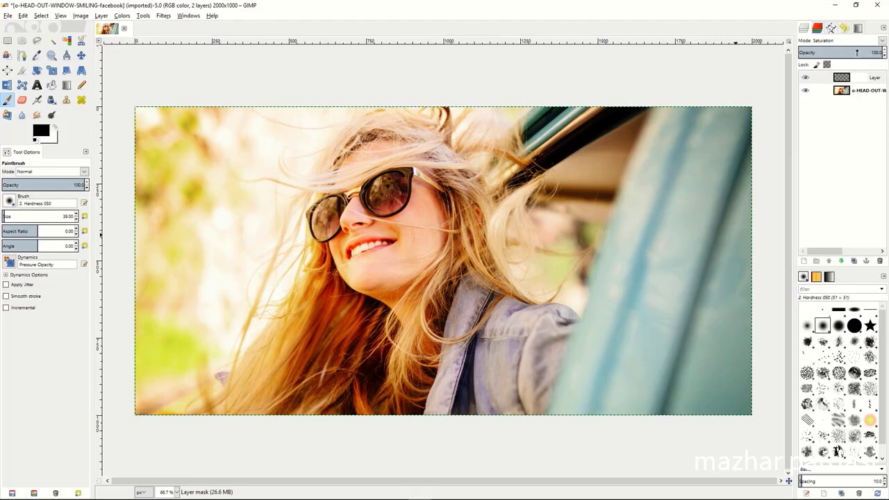
left_click_drag(861, 53, 885, 53)
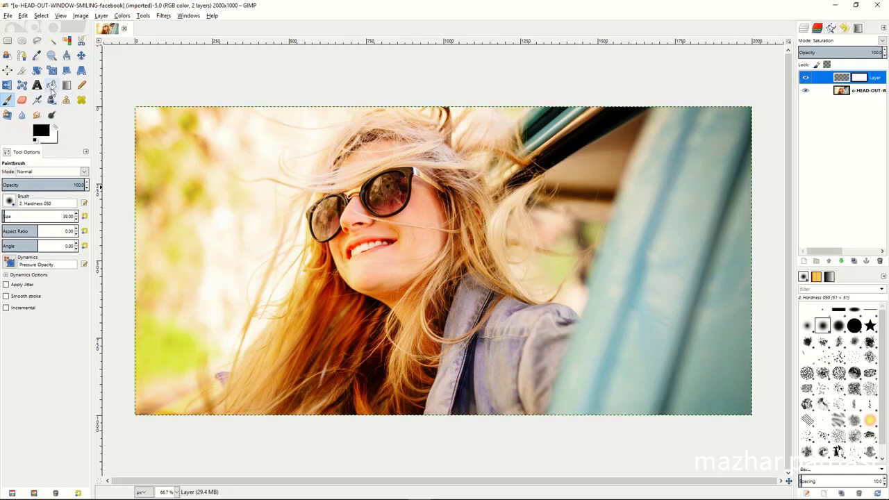
left_click(52, 85)
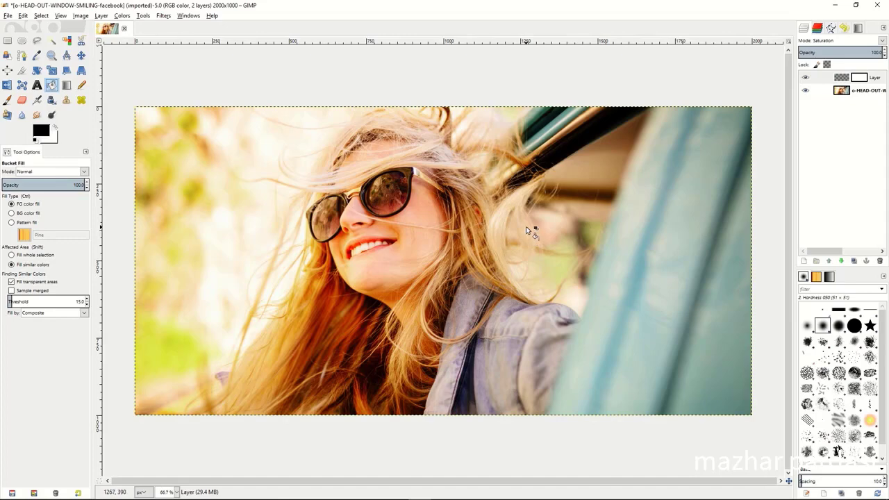
left_click(844, 78)
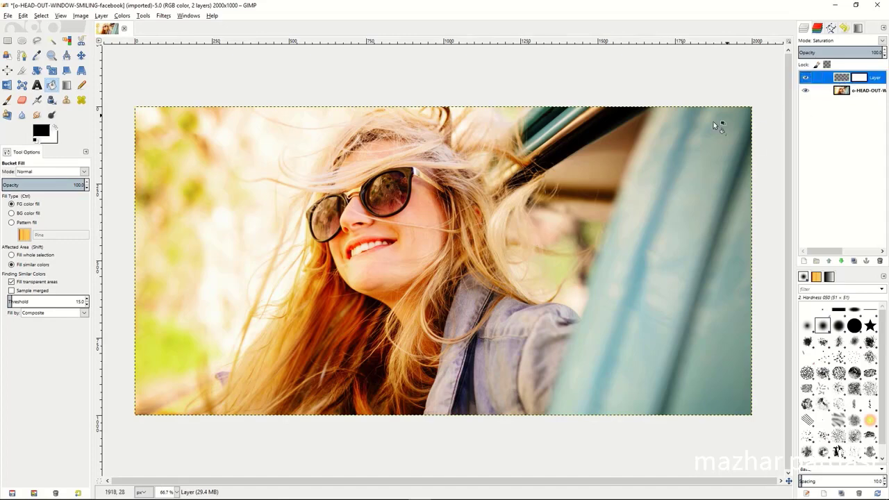
left_click(536, 209)
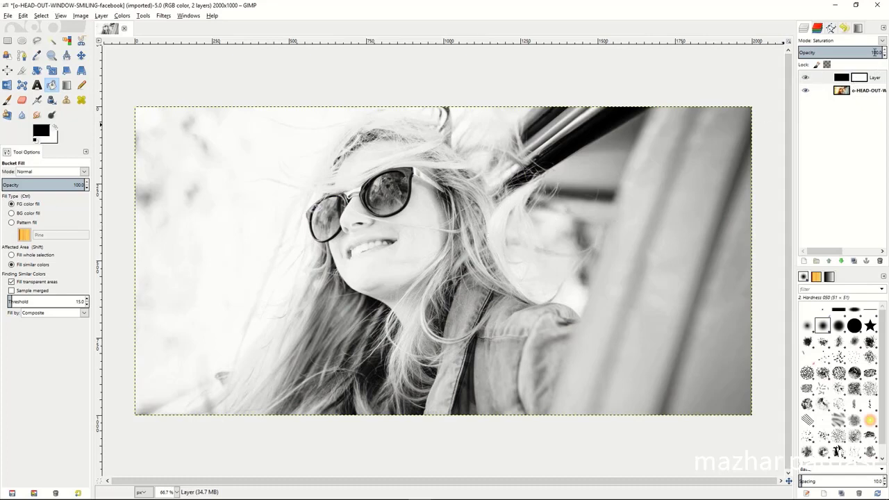
Reduce the black Saturation layer's opacity to 87.9.
mouse_move(871, 52)
left_mouse_down()
mouse_move(824, 52)
mouse_move(874, 52)
mouse_move(855, 52)
left_mouse_up()
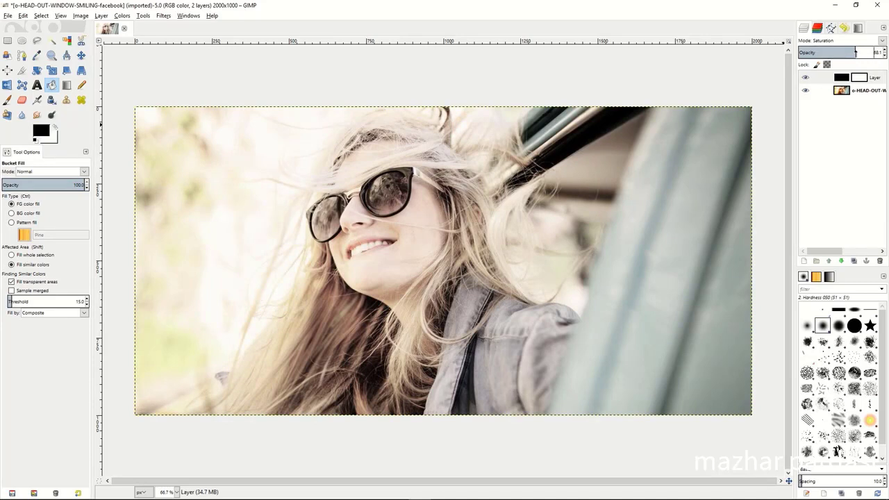
mouse_move(854, 52)
left_mouse_down()
mouse_move(876, 53)
mouse_move(854, 52)
left_mouse_up()
left_click_drag(854, 52, 872, 52)
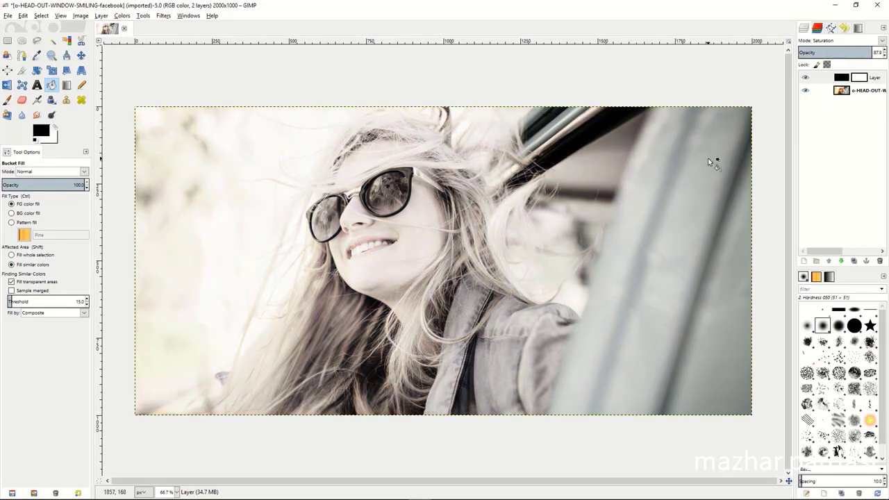
On the original photo layer, trace the sunglasses' upper edge with Scissors Select, from below the smaller lens to the end of the temple arm.
left_click(847, 92)
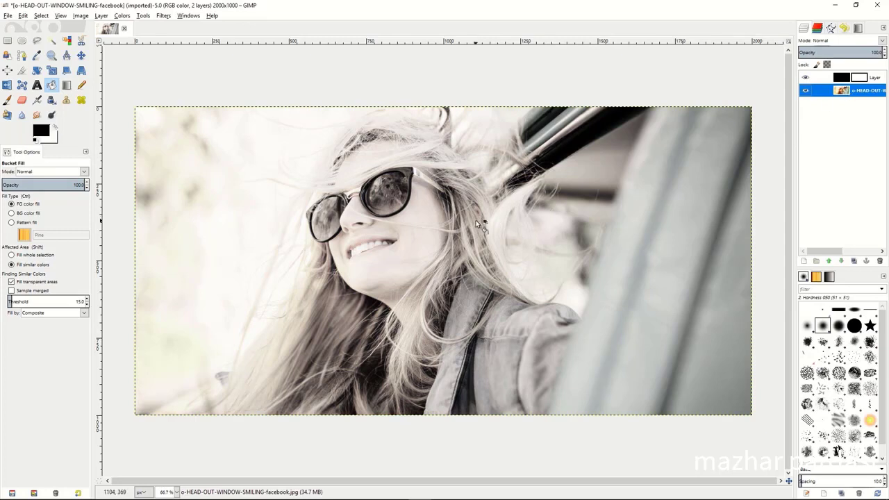
left_click(82, 44)
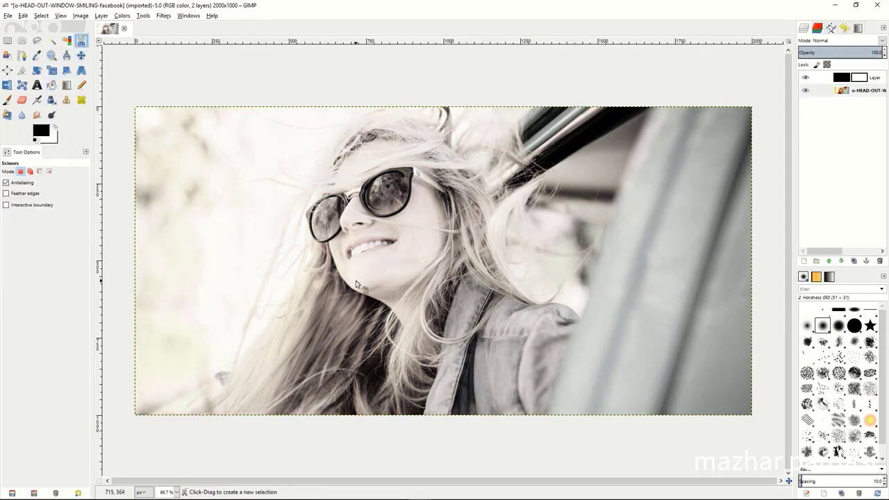
left_click(329, 241)
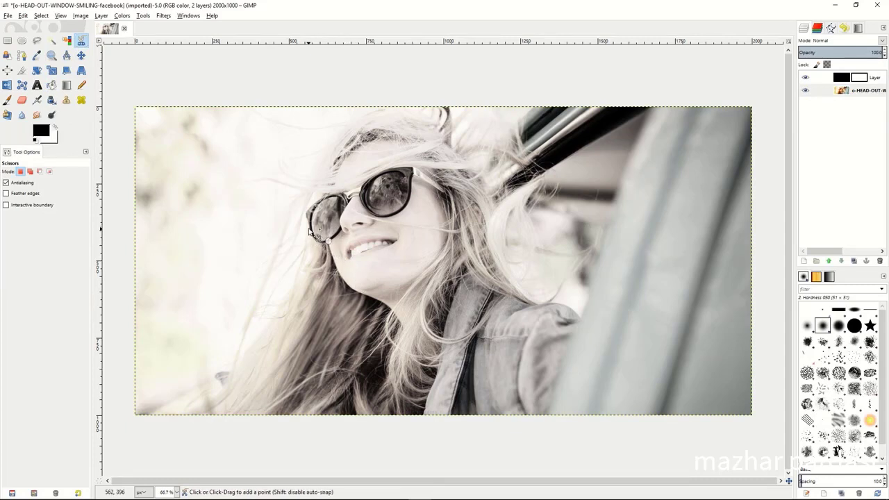
left_click(308, 226)
left_click(304, 212)
left_click(323, 196)
left_click(343, 194)
left_click(351, 192)
left_click(361, 186)
left_click(386, 171)
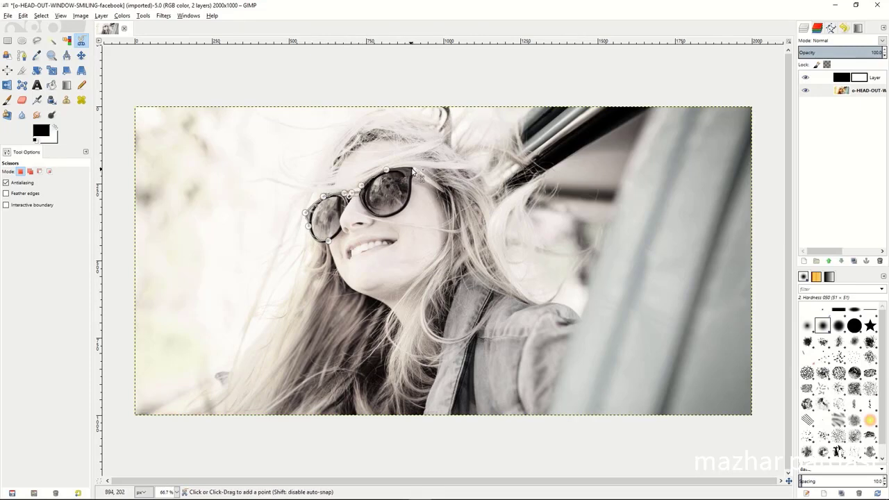
left_click(443, 189)
Trace the sunglasses' lower edge back around both lenses, close the outline and convert it to a selection.
left_click(408, 203)
left_click(393, 215)
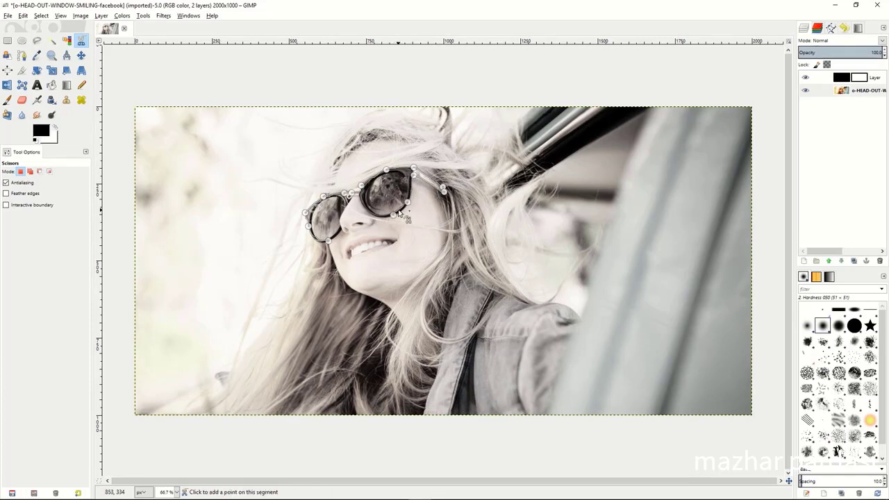
left_click(384, 213)
left_click(368, 210)
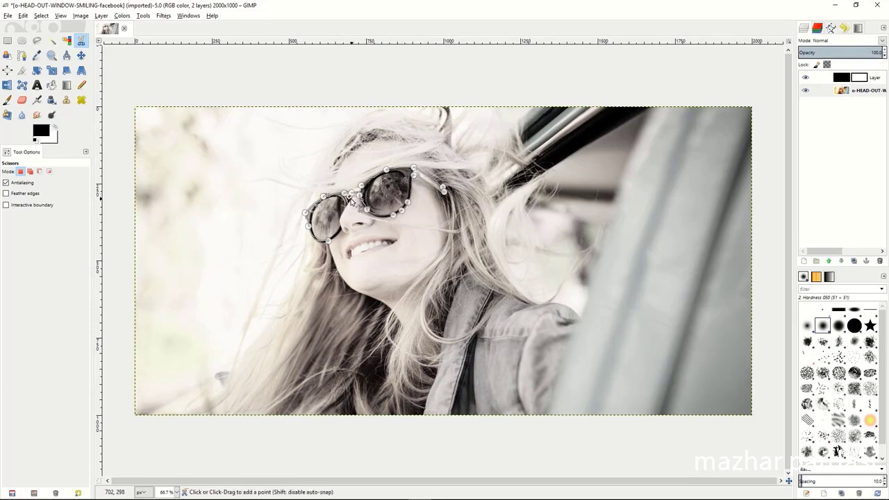
left_click(345, 212)
left_click(341, 220)
left_click(340, 230)
left_click(336, 238)
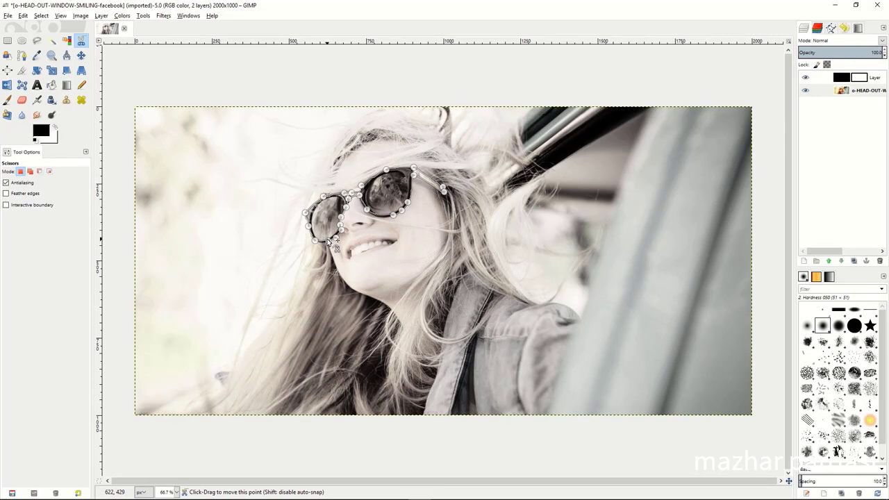
left_click(331, 240)
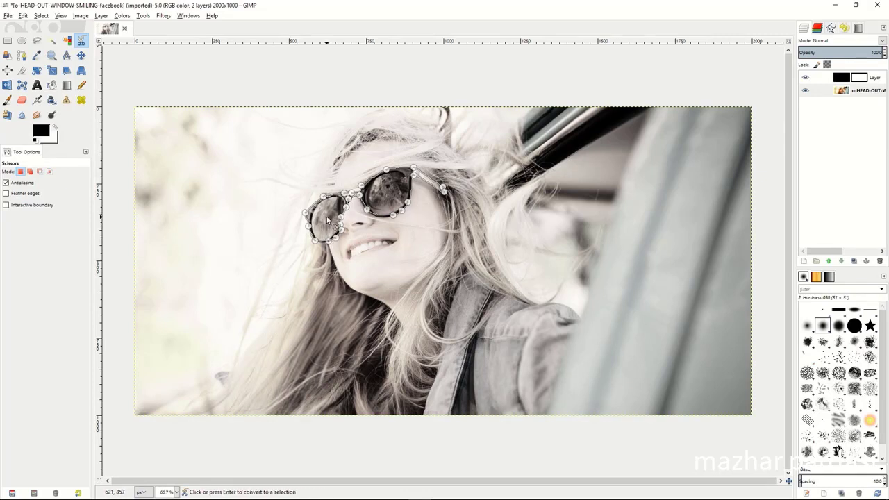
left_click(327, 219)
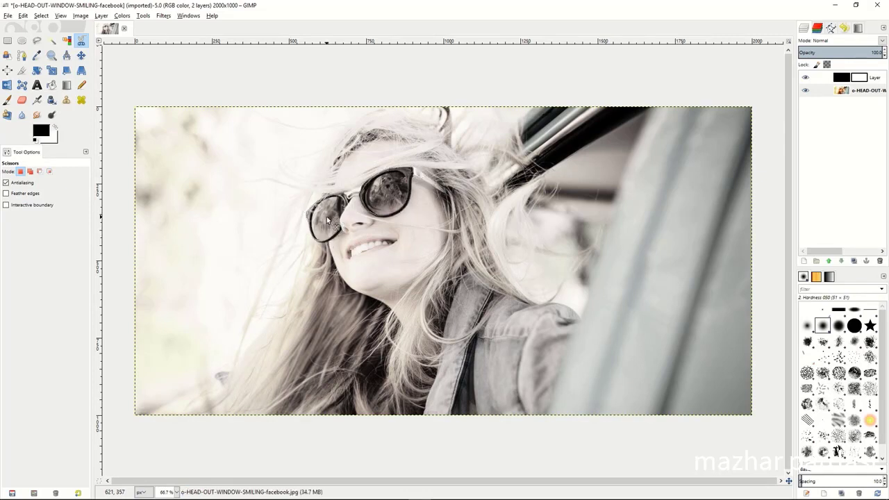
Paint the selected sunglasses black on the Saturation layer's mask with the Paintbrush to bring their colour back.
left_click(858, 79)
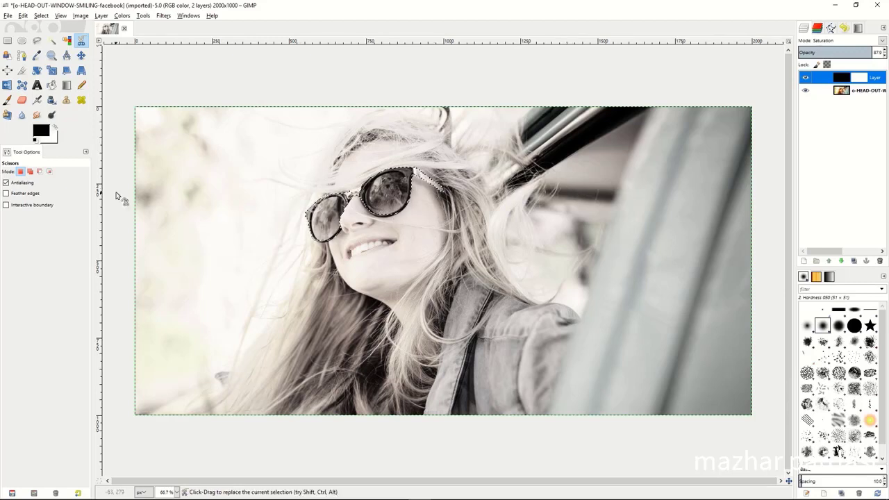
left_click(8, 100)
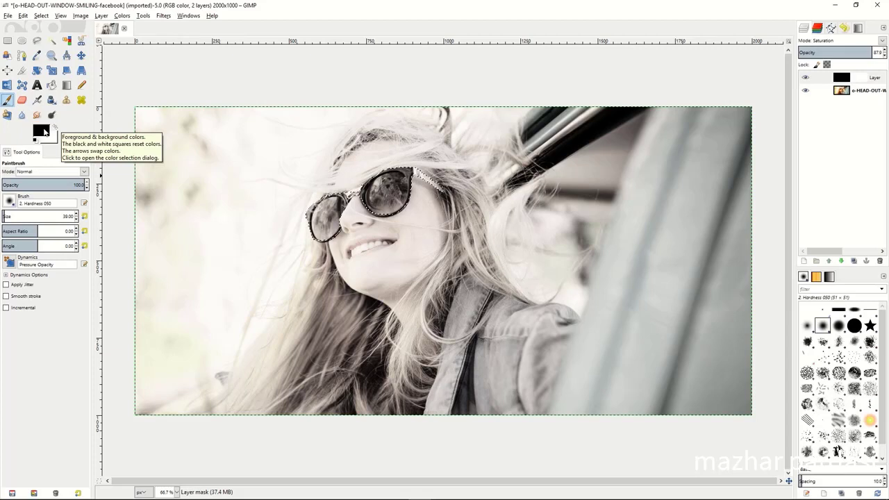
left_click(862, 79)
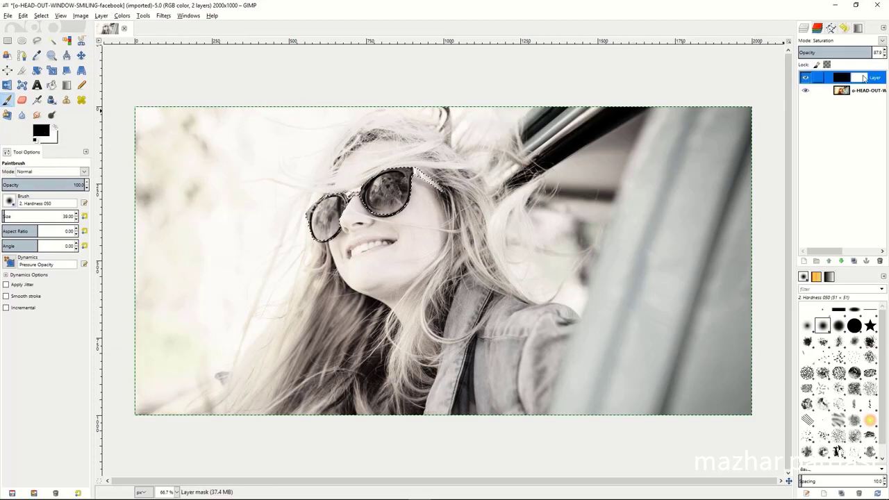
mouse_move(319, 209)
left_mouse_down()
mouse_move(344, 221)
mouse_move(303, 241)
mouse_move(351, 201)
mouse_move(331, 241)
mouse_move(333, 215)
mouse_move(301, 240)
mouse_move(385, 183)
mouse_move(389, 215)
mouse_move(415, 173)
mouse_move(375, 204)
mouse_move(418, 175)
mouse_move(450, 192)
mouse_move(426, 184)
left_mouse_up()
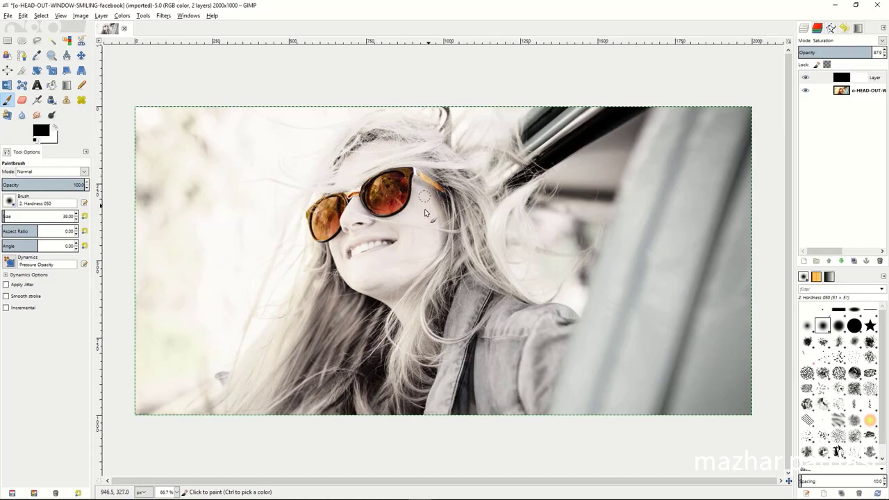
left_click(439, 190)
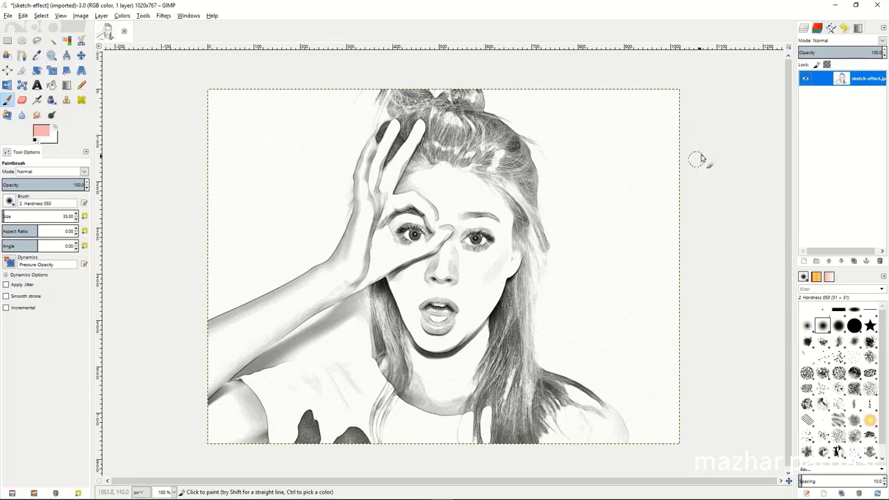
Add a transparent 1020 × 767 px layer above the sketch-effect image and set its blend mode to Multiply.
right_click(822, 84)
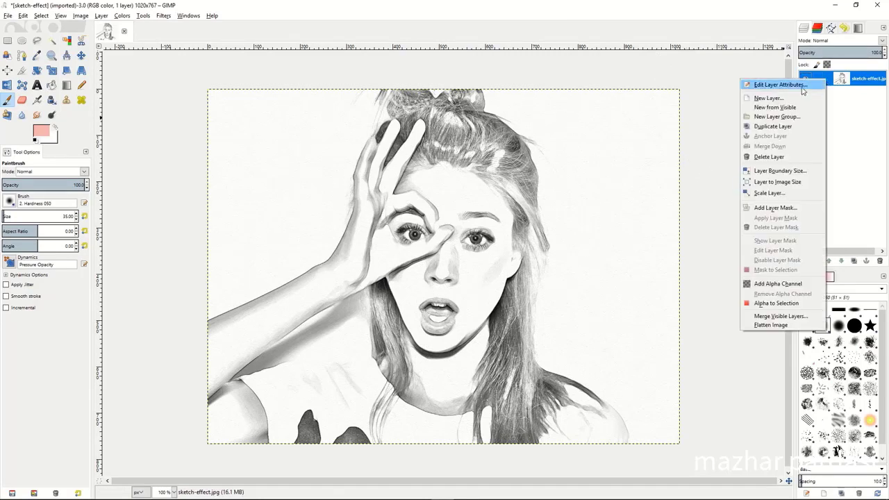
left_click(763, 93)
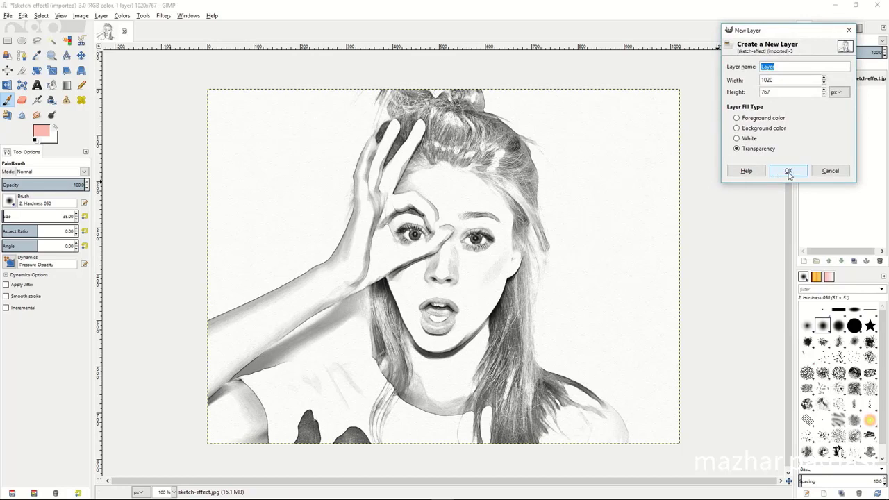
left_click(788, 171)
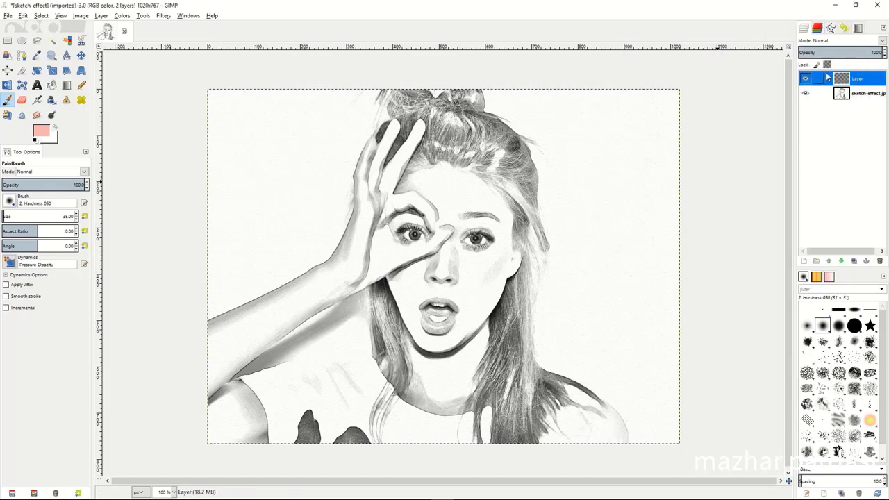
left_click(880, 41)
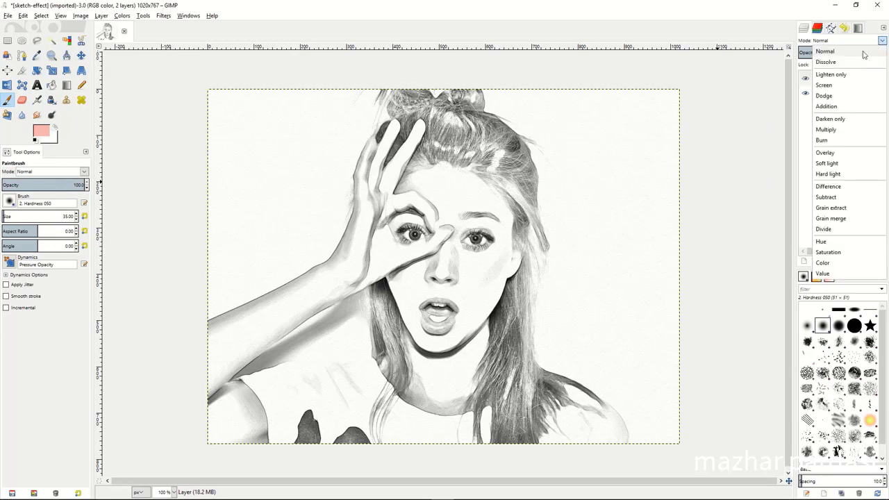
left_click(825, 130)
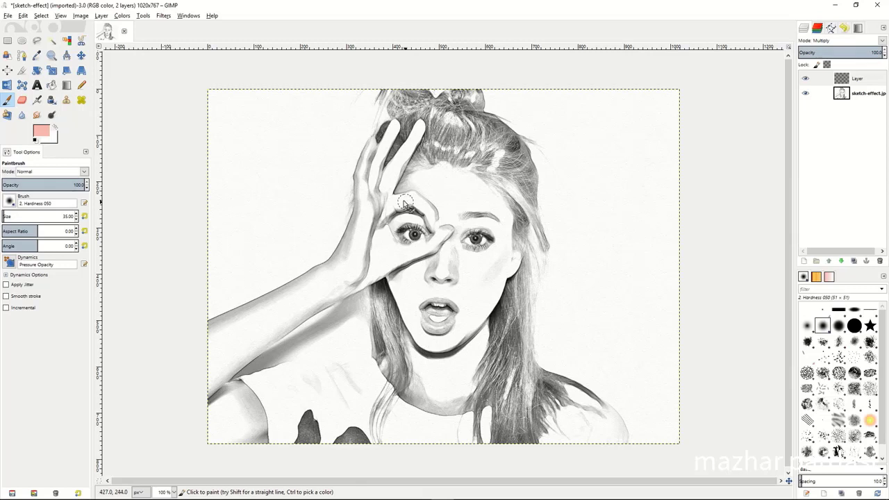
Paint the sketched woman's hand and face on the Multiply layer with the pink skin colour e7b9b9 and a size 35 brush.
left_click(43, 131)
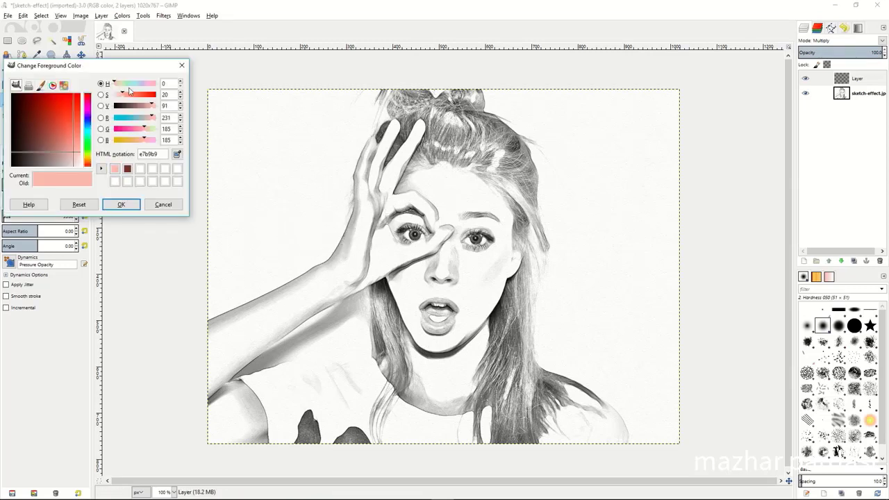
left_click(121, 204)
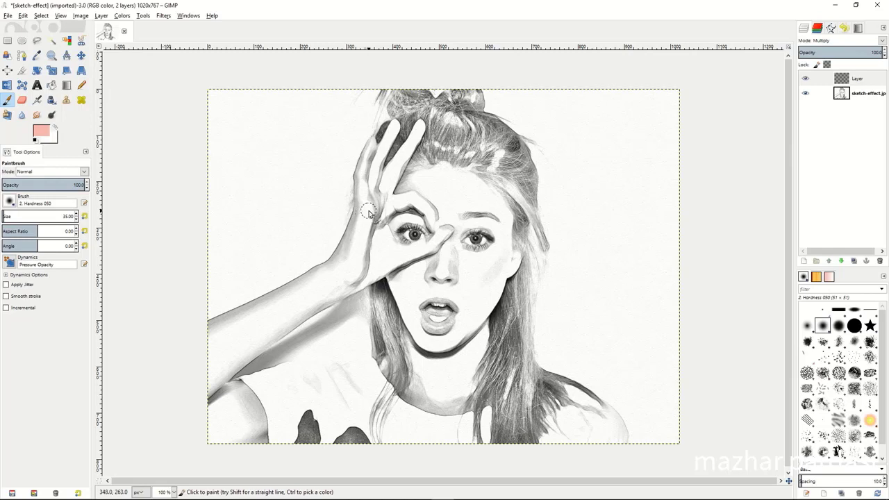
mouse_move(364, 215)
left_mouse_down()
mouse_move(373, 144)
mouse_move(360, 185)
mouse_move(371, 172)
mouse_move(370, 196)
mouse_move(394, 130)
mouse_move(374, 190)
mouse_move(381, 167)
mouse_move(375, 200)
mouse_move(397, 165)
mouse_move(391, 194)
mouse_move(386, 182)
mouse_move(377, 202)
mouse_move(422, 124)
mouse_move(383, 188)
mouse_move(383, 205)
mouse_move(425, 207)
mouse_move(386, 213)
mouse_move(423, 200)
mouse_move(443, 234)
mouse_move(425, 252)
mouse_move(446, 225)
mouse_move(436, 243)
mouse_move(383, 260)
mouse_move(389, 264)
mouse_move(372, 203)
mouse_move(361, 243)
mouse_move(367, 207)
mouse_move(357, 234)
mouse_move(358, 204)
mouse_move(359, 258)
mouse_move(378, 238)
left_mouse_up()
mouse_move(369, 270)
left_mouse_down()
mouse_move(403, 253)
mouse_move(388, 247)
mouse_move(402, 245)
mouse_move(395, 218)
mouse_move(420, 225)
mouse_move(394, 219)
mouse_move(433, 233)
mouse_move(400, 217)
mouse_move(422, 183)
mouse_move(401, 192)
mouse_move(424, 177)
mouse_move(445, 168)
mouse_move(410, 200)
mouse_move(474, 189)
mouse_move(465, 182)
mouse_move(436, 182)
mouse_move(477, 191)
mouse_move(470, 205)
mouse_move(512, 212)
mouse_move(476, 182)
mouse_move(511, 225)
mouse_move(496, 199)
mouse_move(453, 200)
mouse_move(488, 210)
mouse_move(449, 219)
mouse_move(482, 221)
mouse_move(458, 211)
mouse_move(498, 219)
mouse_move(510, 267)
mouse_move(522, 250)
mouse_move(507, 268)
mouse_move(501, 246)
mouse_move(461, 226)
mouse_move(468, 230)
mouse_move(452, 251)
mouse_move(469, 259)
mouse_move(455, 259)
mouse_move(449, 241)
mouse_move(481, 262)
mouse_move(443, 248)
mouse_move(466, 266)
mouse_move(445, 284)
mouse_move(404, 293)
mouse_move(432, 342)
mouse_move(447, 343)
mouse_move(461, 324)
mouse_move(478, 227)
mouse_move(508, 250)
left_mouse_up()
left_click_drag(414, 230, 456, 217)
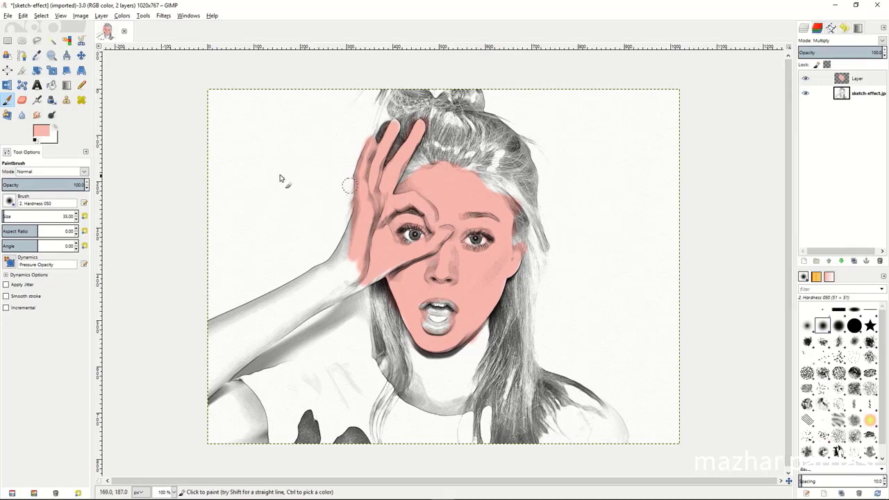
Burn the midtones along the edge of the painted forehead at exposure 50 with the brush size reduced to 15.
left_click(51, 116)
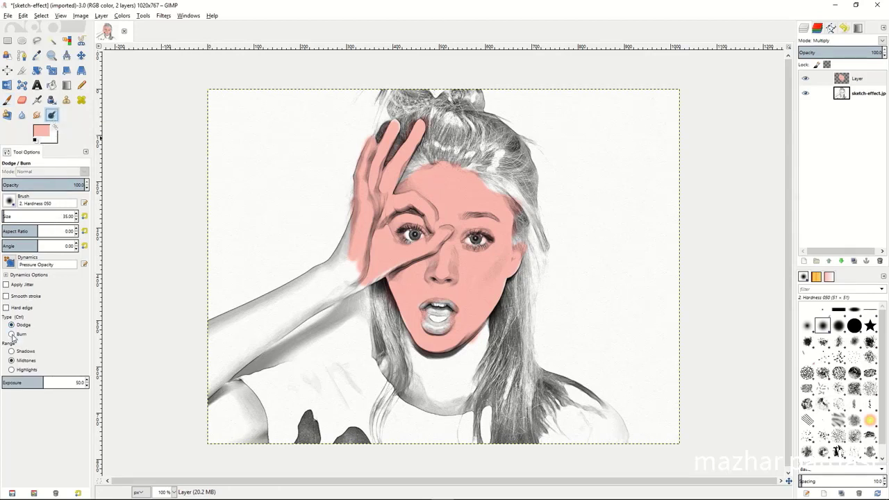
left_click(12, 334)
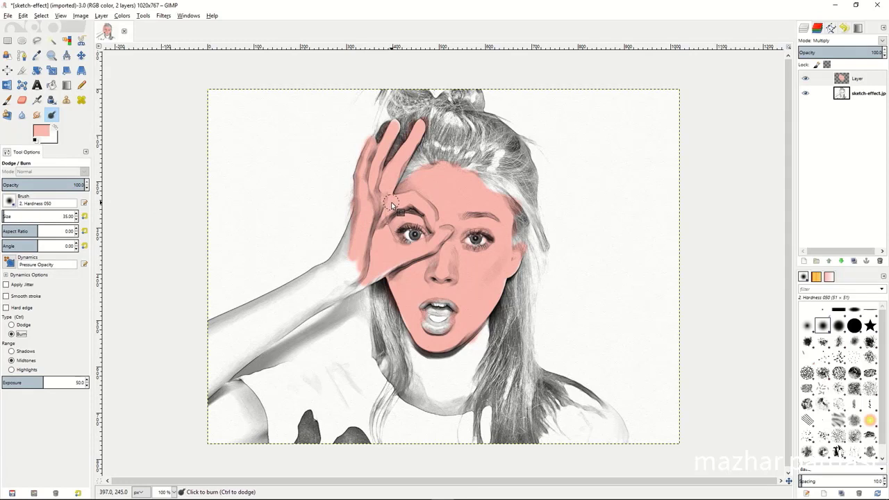
key("bracketleft")
key("bracketleft")
key("bracketleft")
key("bracketleft")
key("bracketleft")
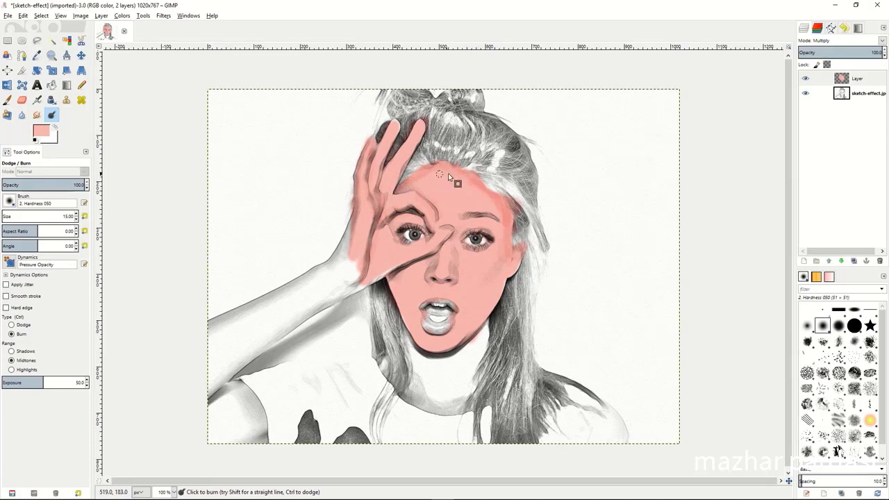
Smudge the burned shading on the forehead with the rate set to 32.
key("s")
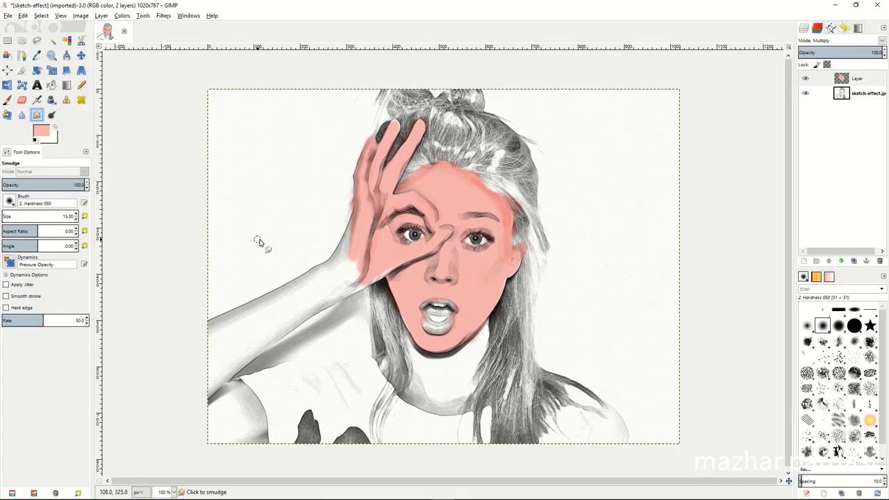
left_click_drag(31, 323, 2, 323)
mouse_move(25, 322)
left_mouse_down()
mouse_move(7, 323)
mouse_move(39, 322)
mouse_move(9, 322)
left_mouse_up()
left_click(415, 182)
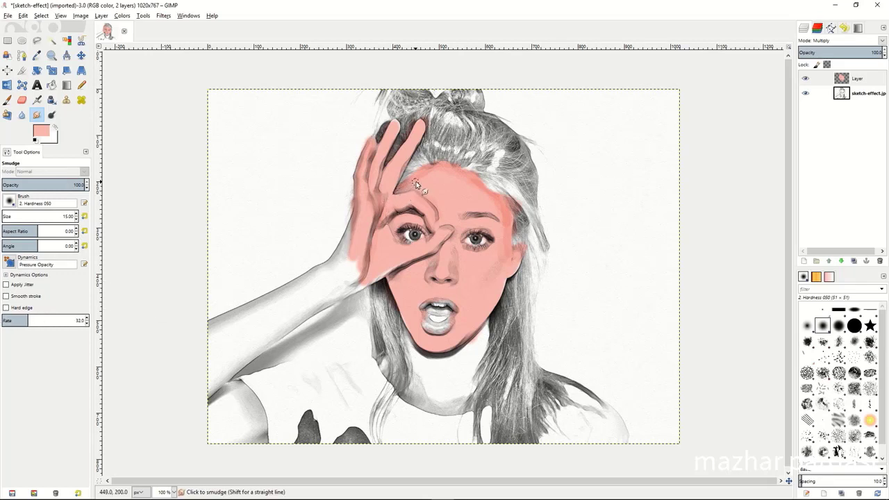
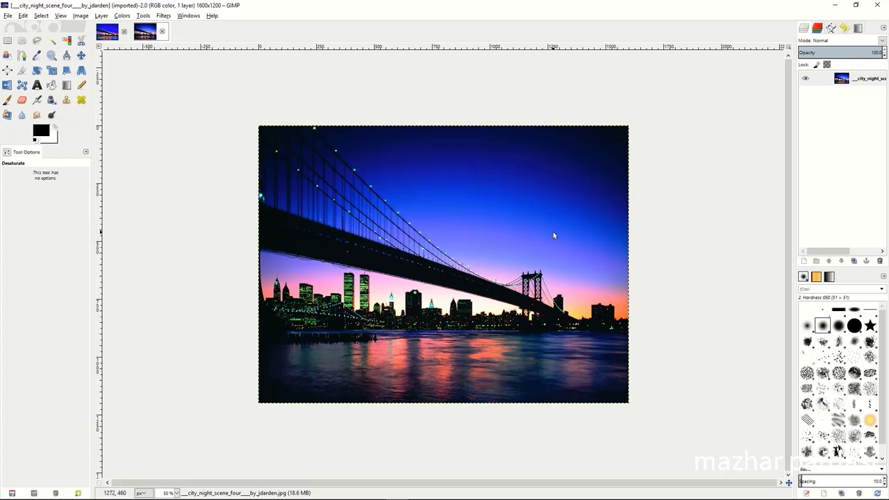
Duplicate the city night photo layer and apply Advanced Tone Mapping with blur 10, blurred-layer opacity 75, merged-layer opacity 90 and 5 copies.
right_click(827, 78)
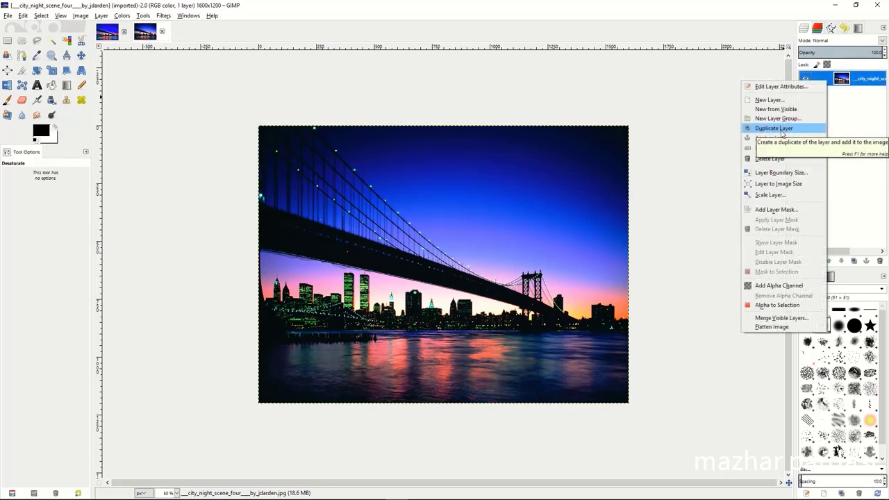
left_click(782, 133)
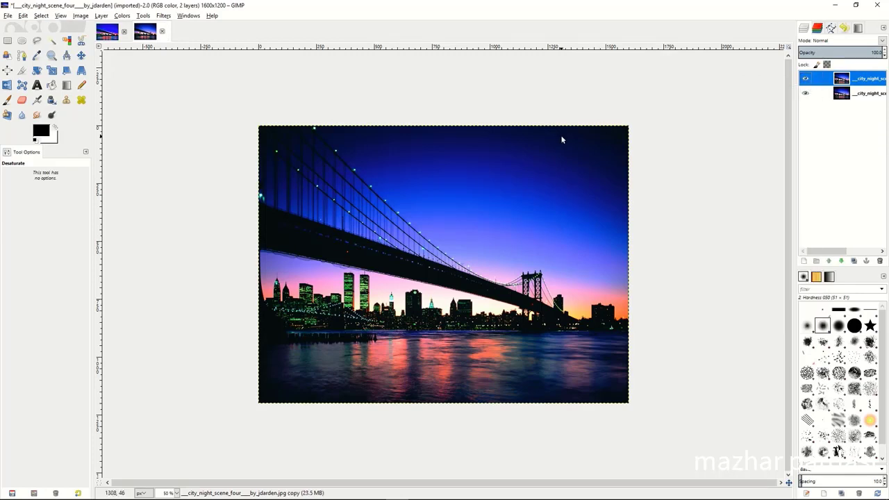
left_click(166, 17)
mouse_move(178, 81)
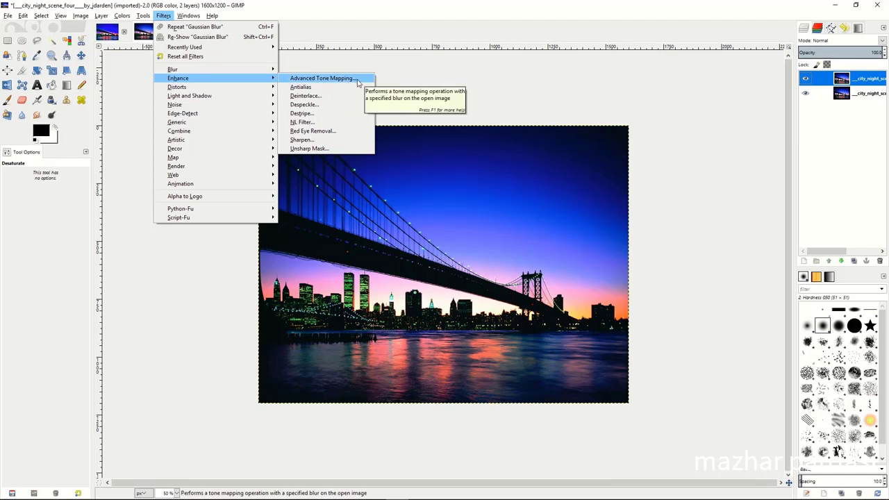
left_click(319, 79)
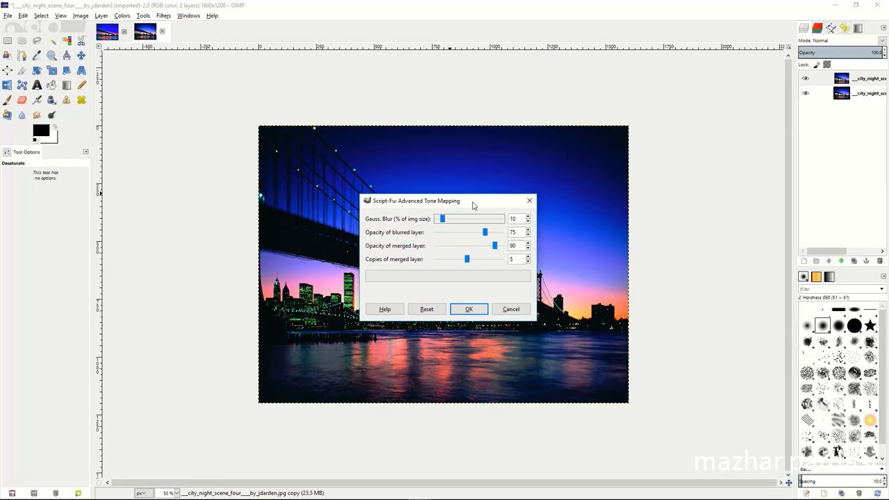
left_click(468, 261)
mouse_move(469, 261)
left_mouse_down()
mouse_move(442, 262)
mouse_move(464, 262)
left_mouse_up()
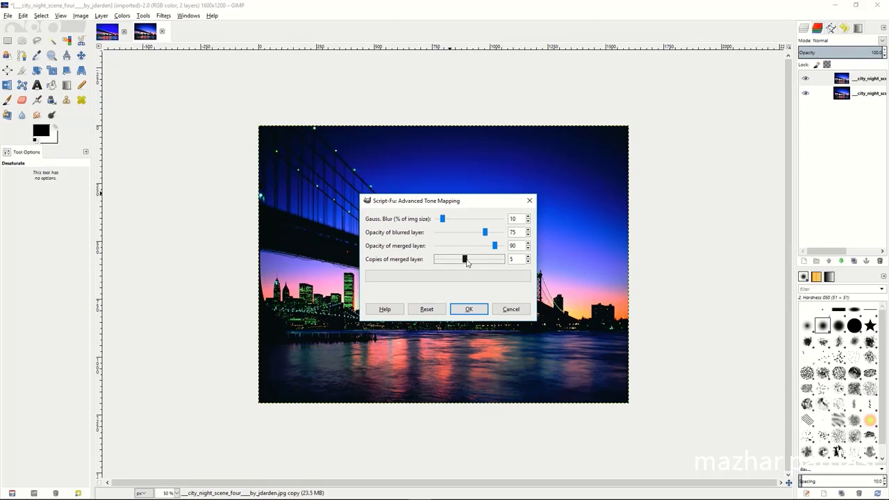
left_click(469, 310)
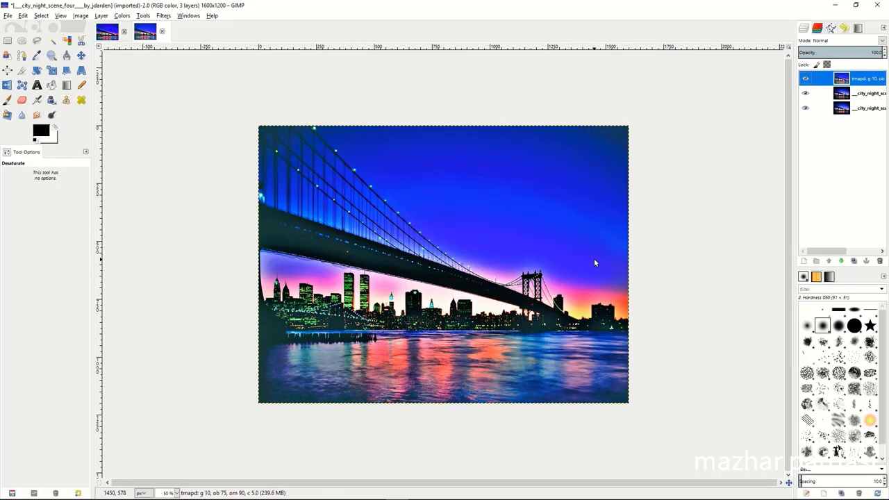
Merge the tone-mapped layer down through the layers below into one, and set its Levels midtone input to 0.92.
right_click(830, 81)
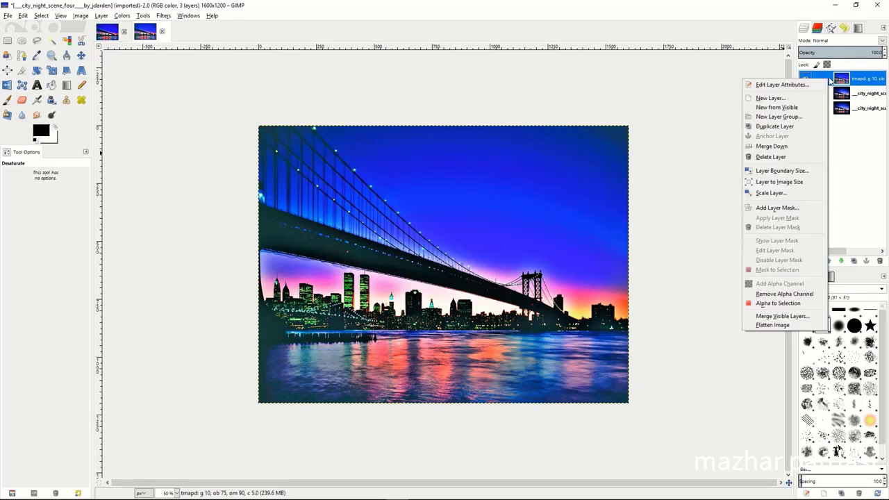
left_click(782, 147)
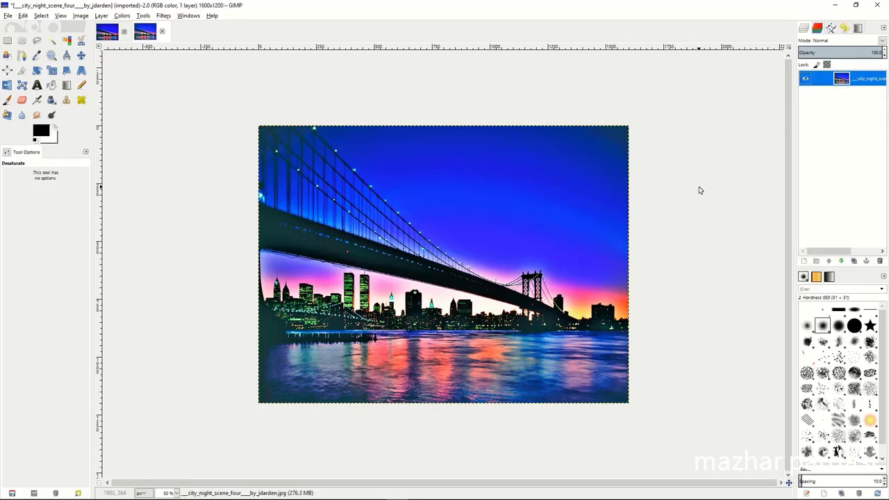
left_click(122, 16)
left_click(131, 83)
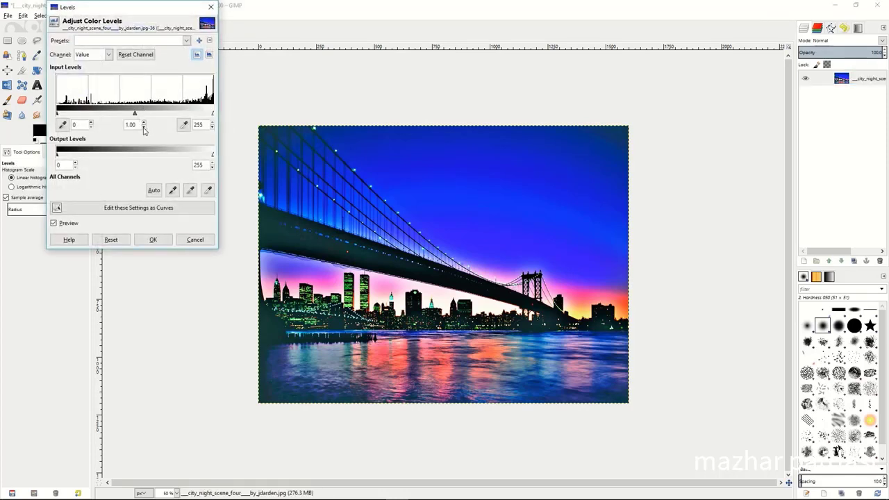
left_click(144, 128)
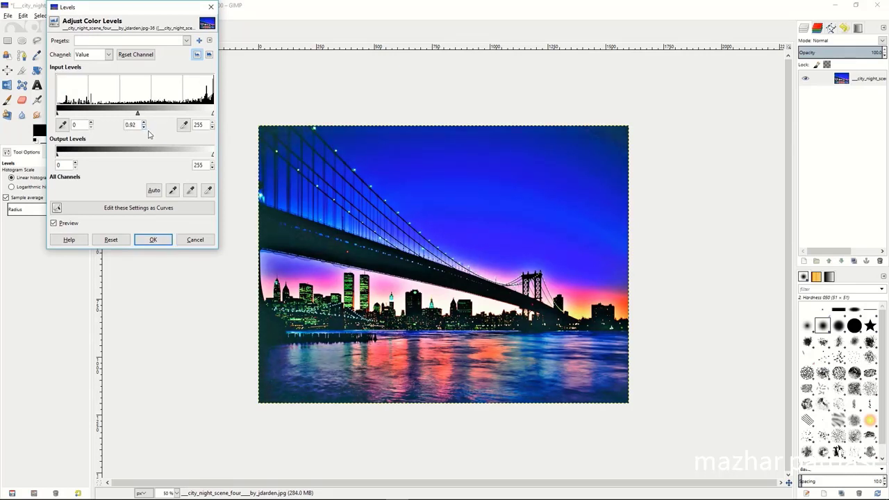
left_click(152, 240)
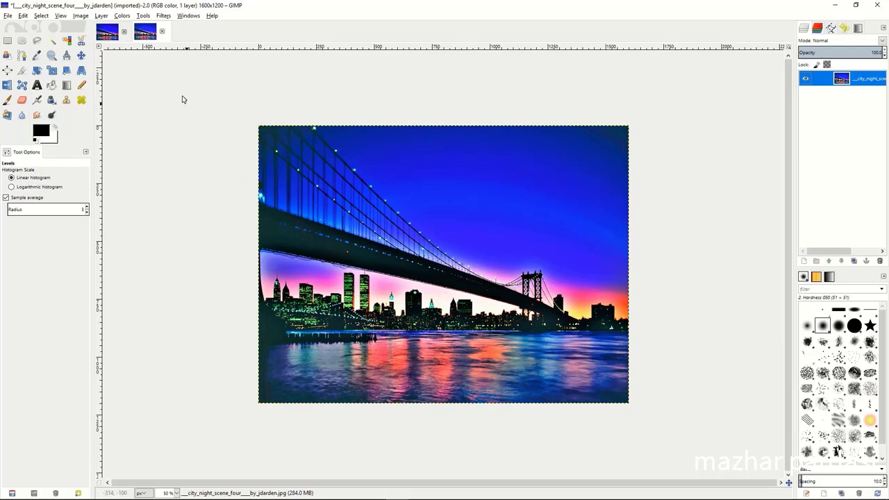
Duplicate the merged city night scene layer.
right_click(816, 79)
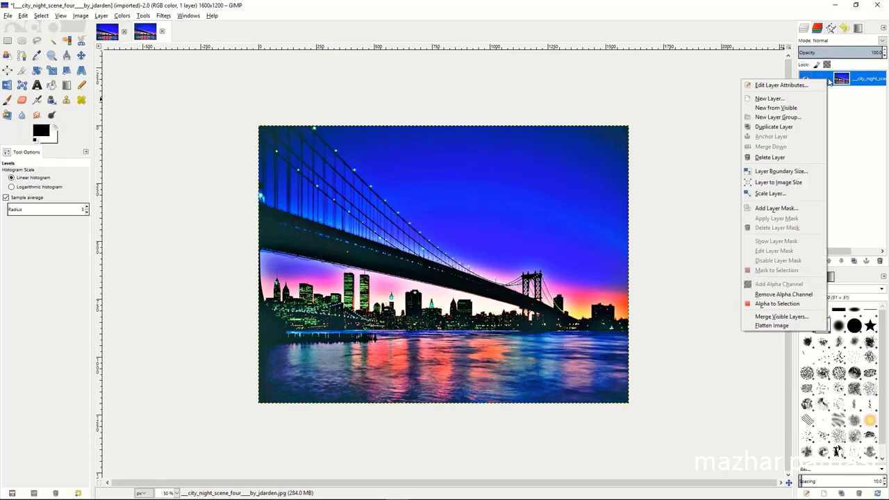
left_click(775, 127)
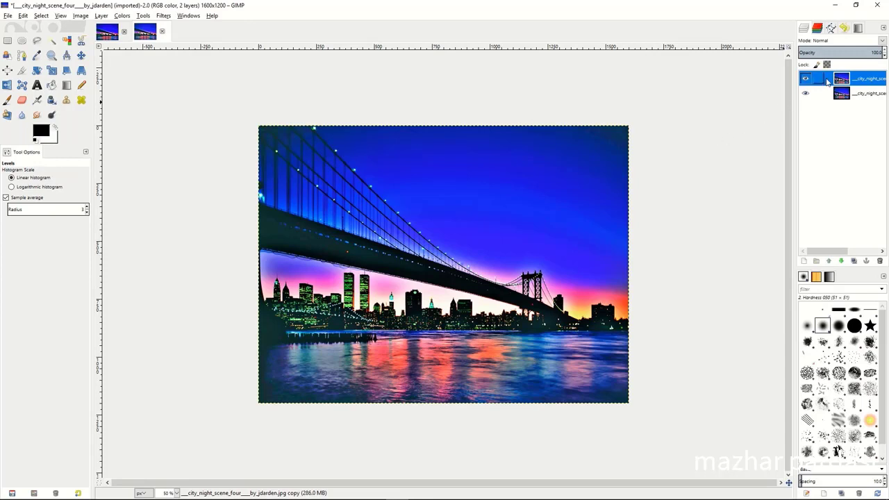
Desaturate the copied city night layer based on Lightness and invert its tones.
left_click(122, 15)
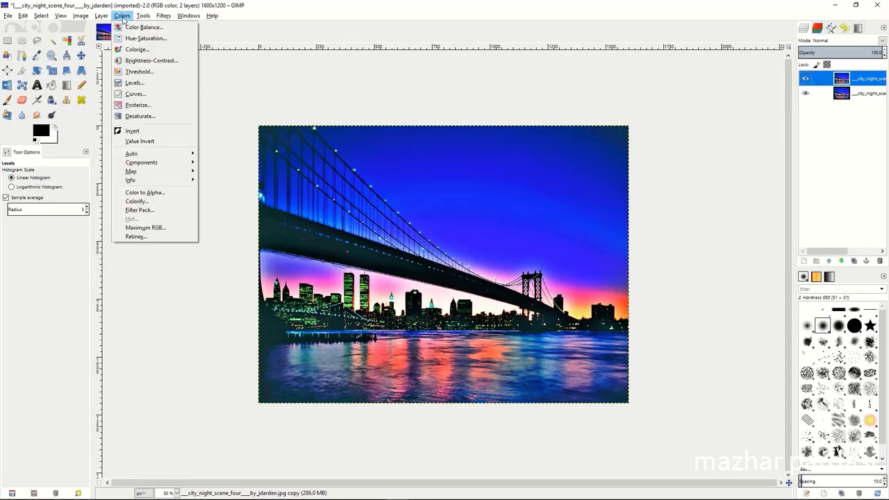
left_click(130, 118)
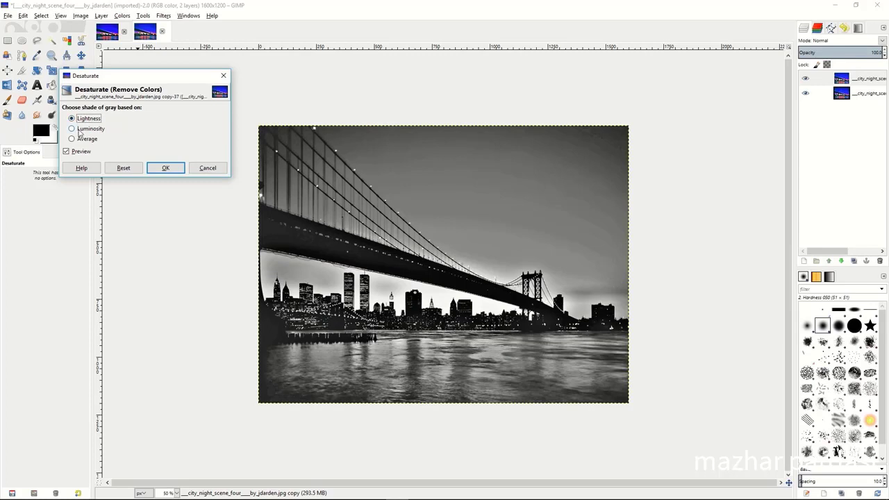
left_click(81, 132)
left_click(81, 141)
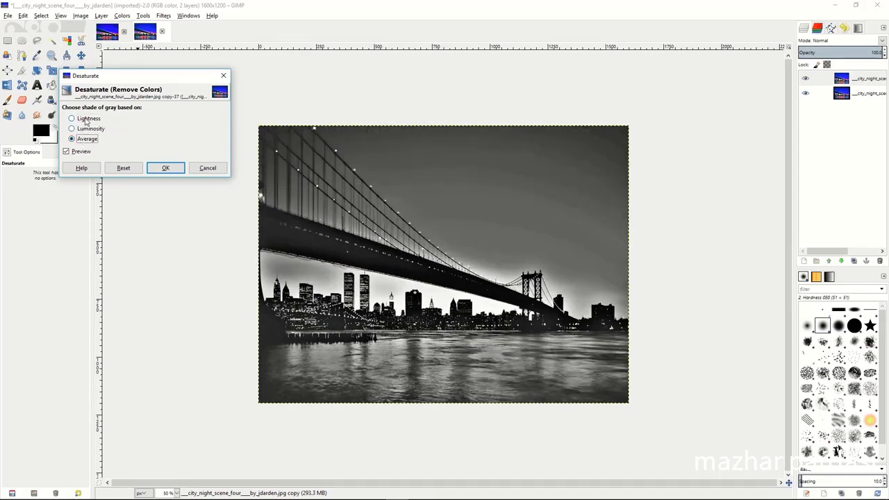
left_click(86, 119)
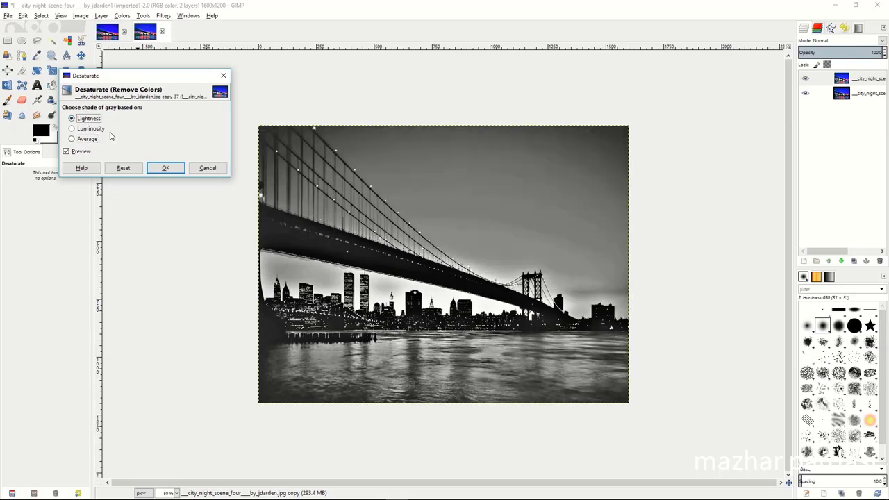
left_click(161, 168)
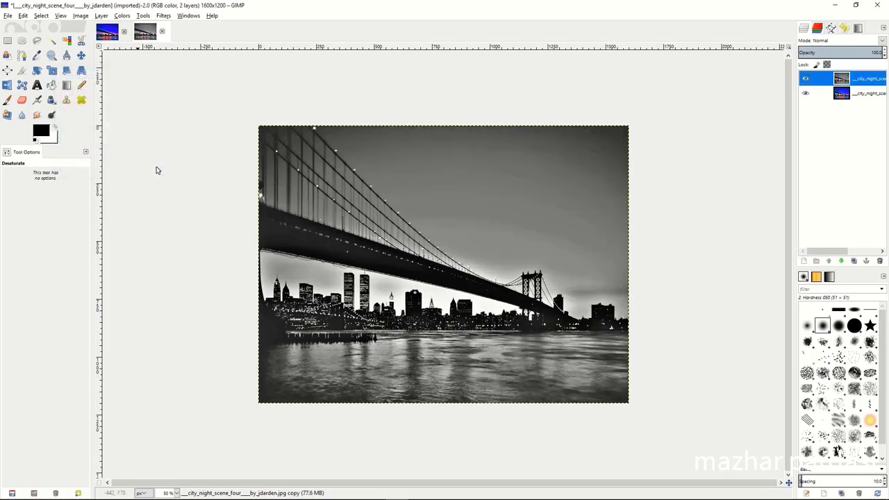
left_click(121, 15)
left_click(132, 131)
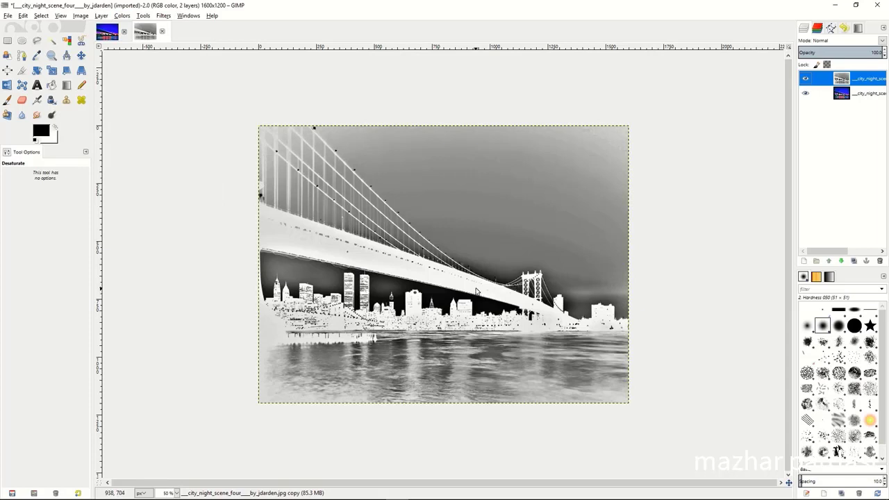
Apply a Gaussian blur with a 20 px horizontal and vertical radius to the inverted layer, using the RLE method.
left_click(143, 16)
mouse_move(163, 15)
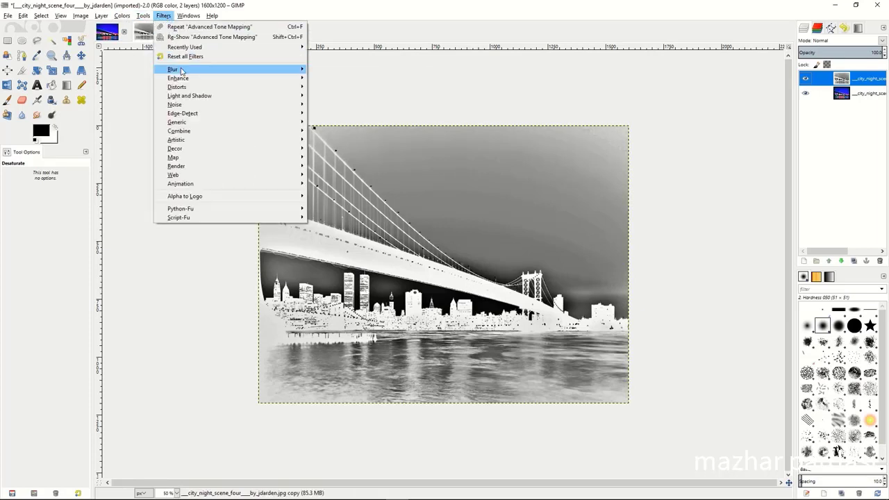
mouse_move(174, 70)
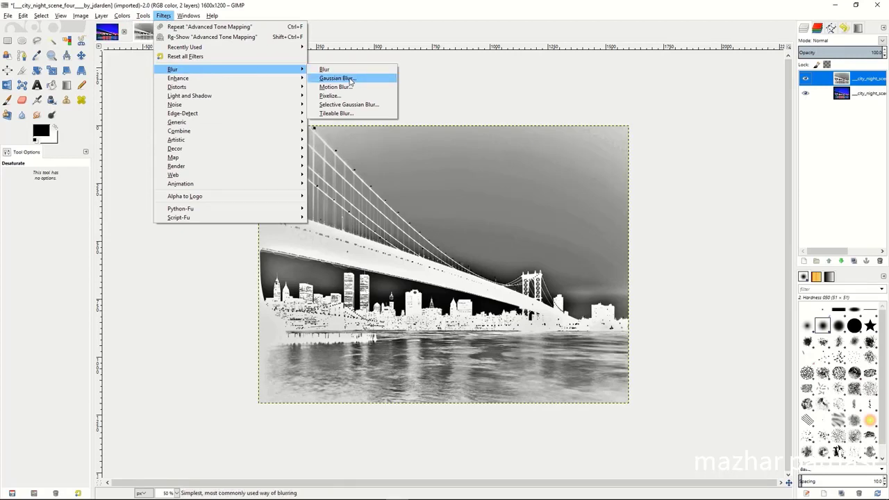
left_click(351, 80)
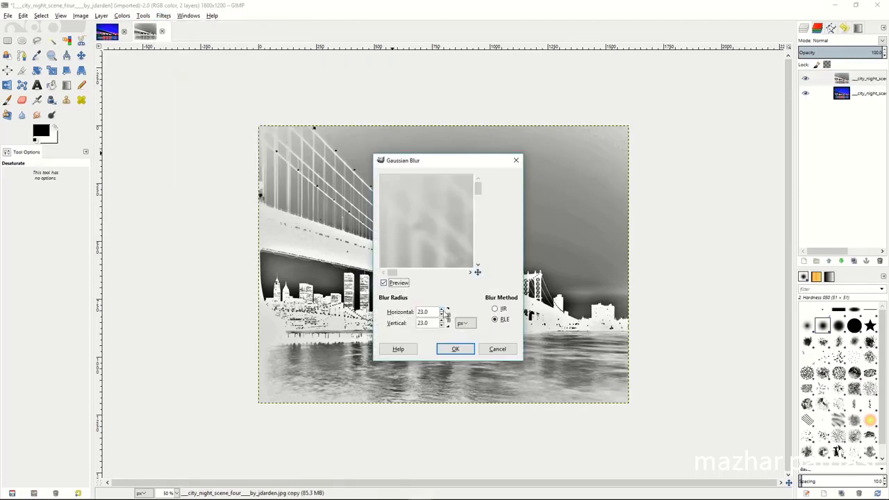
scroll(445, 314, "down", 5)
scroll(444, 314, "up", 5)
scroll(444, 313, "down", 1)
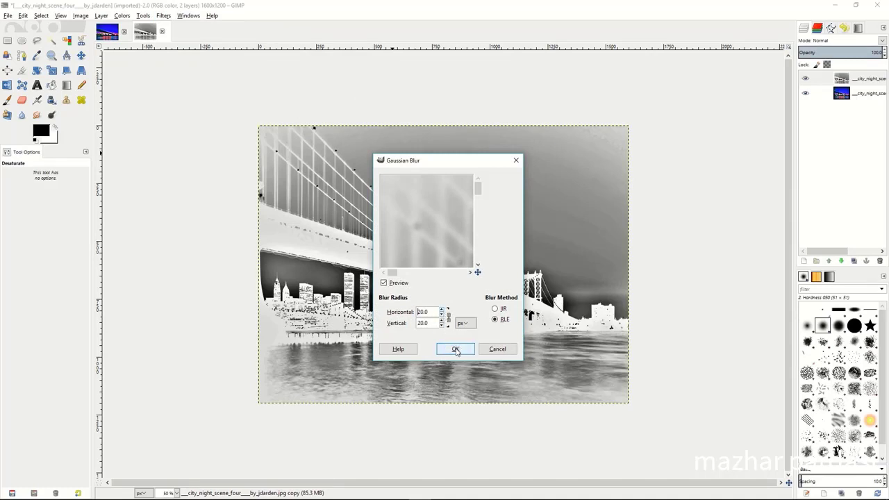
left_click(455, 349)
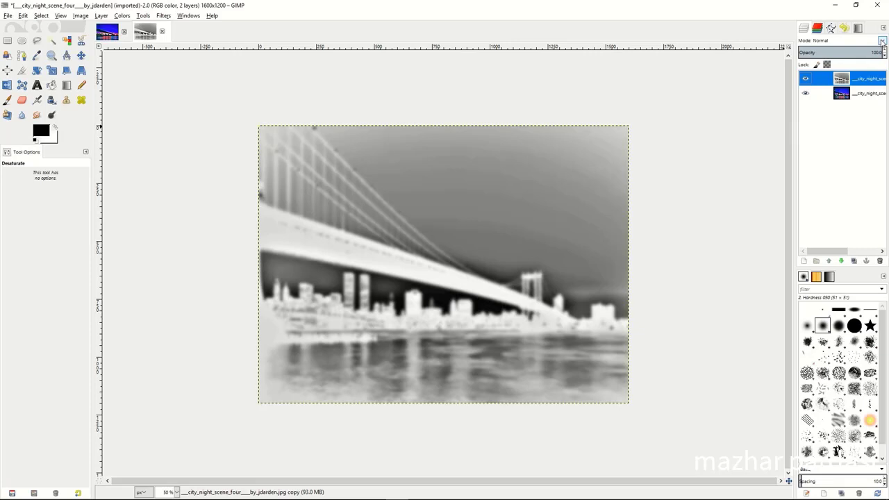
Blend the blurred layer in Overlay mode at 48% opacity and merge it down onto the city photo.
left_click(881, 42)
left_click(826, 158)
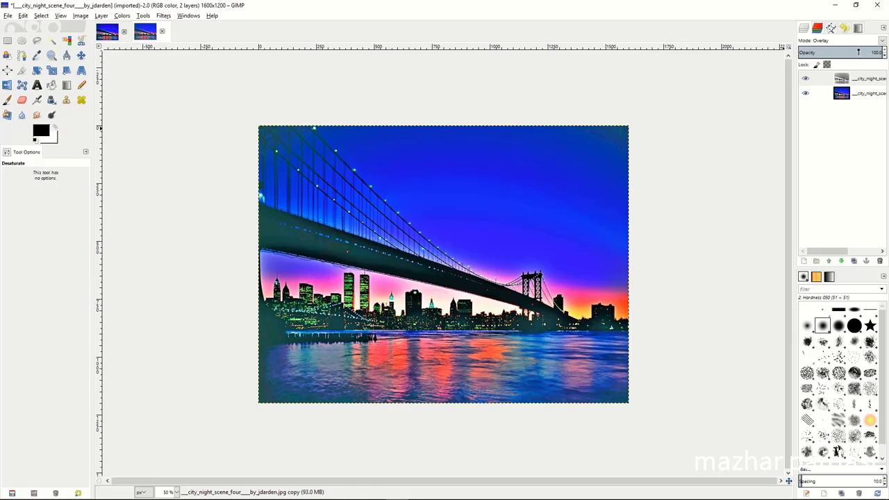
left_click_drag(859, 52, 839, 52)
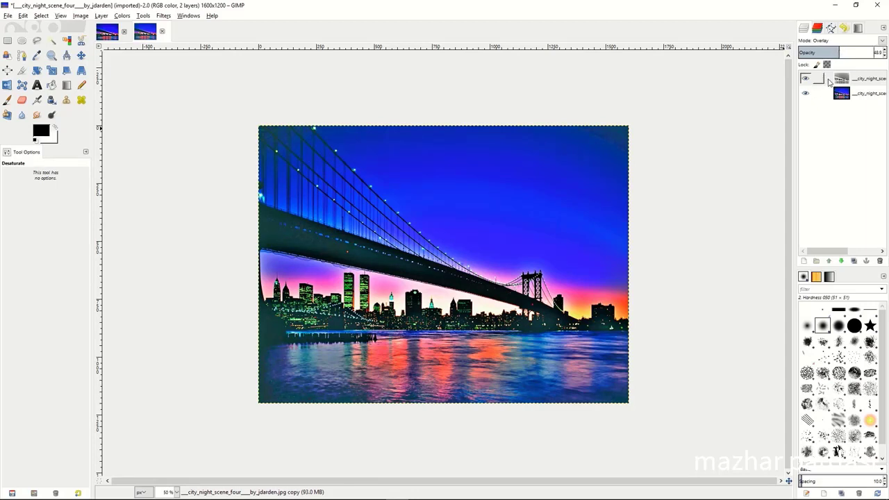
right_click(826, 81)
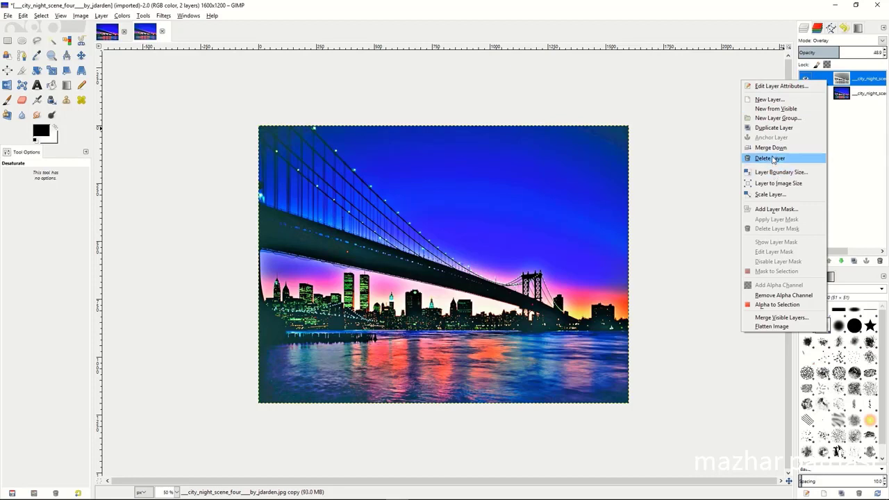
left_click(771, 147)
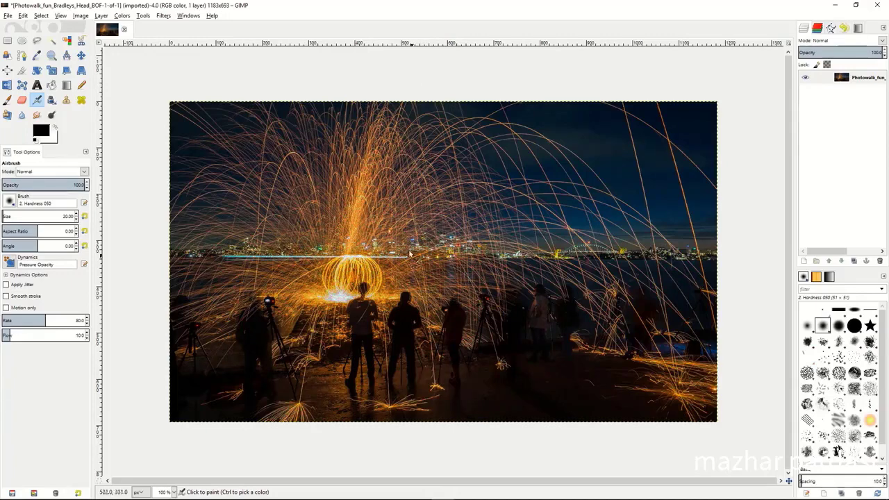
Try a Gaussian blur with a lowered blur radius on the spark trail photo and undo it.
left_click(163, 17)
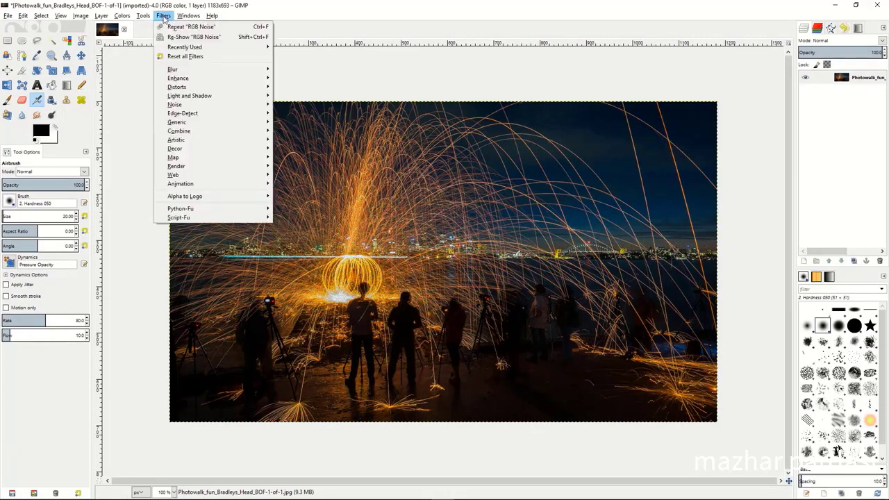
mouse_move(182, 72)
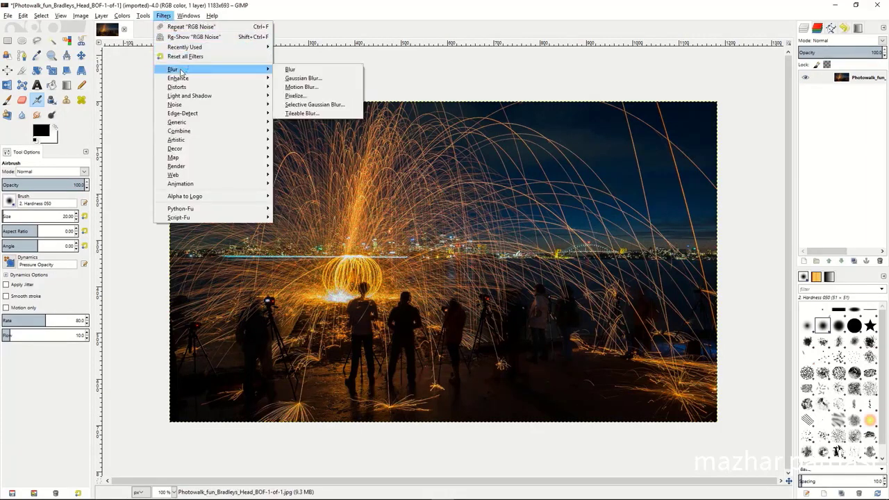
left_click(302, 78)
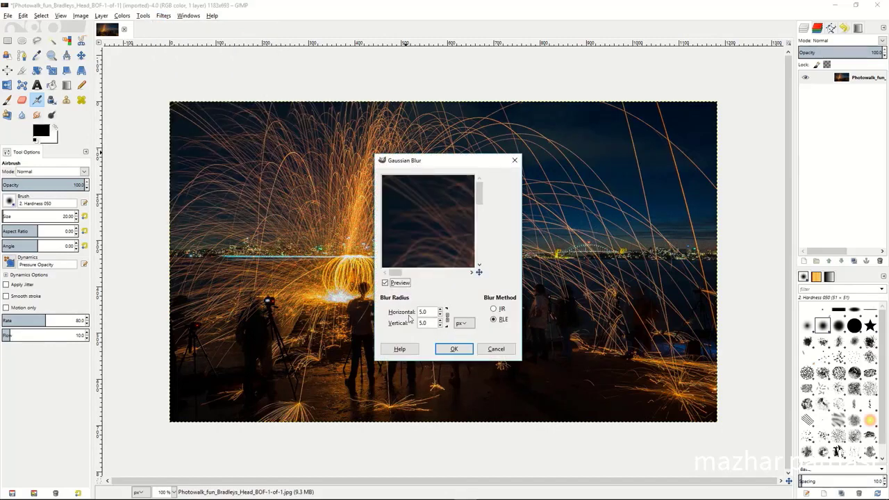
left_click(440, 315)
left_click(439, 315)
left_click(454, 348)
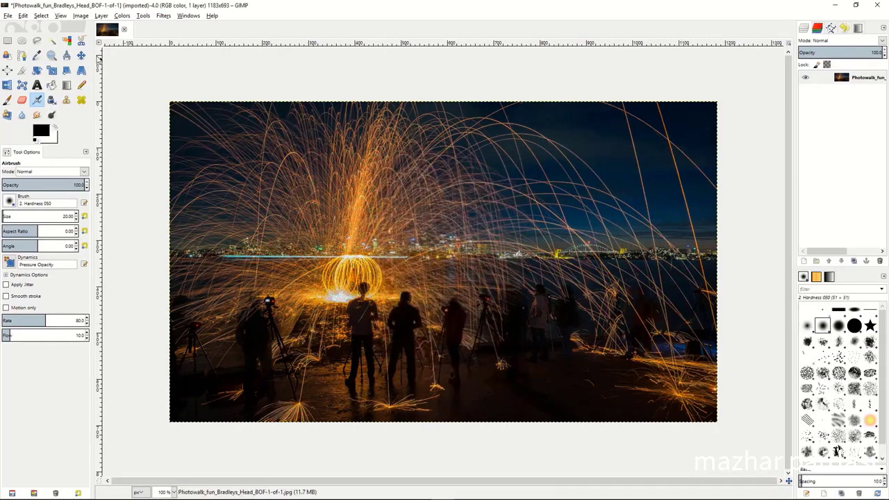
left_click(25, 16)
left_click(31, 29)
Apply Wavelet denoise to the spark trail photo with the Y channel's amount at 1955 and detail at 1.12.
left_click(164, 16)
left_click(163, 16)
mouse_move(194, 82)
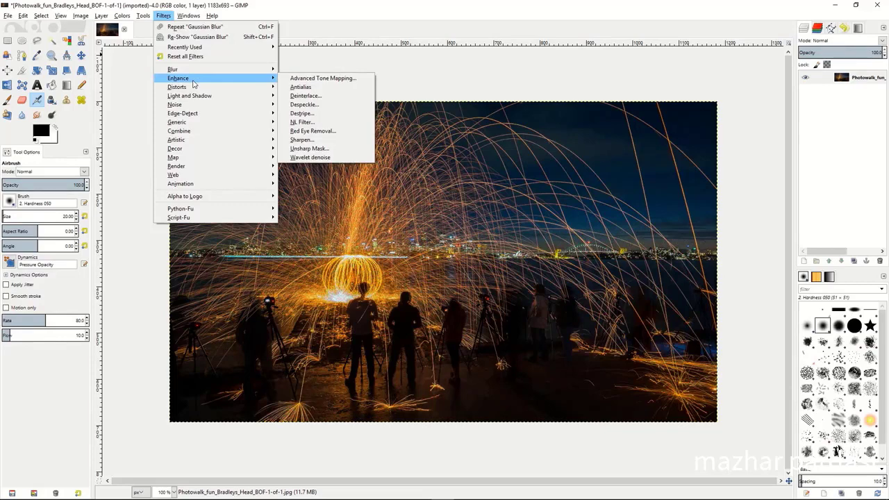
left_click(311, 158)
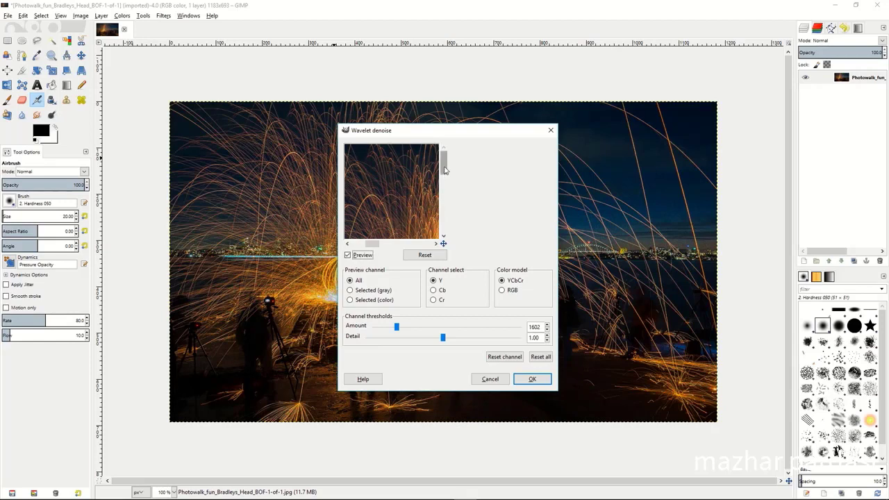
mouse_move(415, 199)
left_mouse_down()
mouse_move(383, 165)
mouse_move(407, 195)
mouse_move(405, 179)
left_mouse_up()
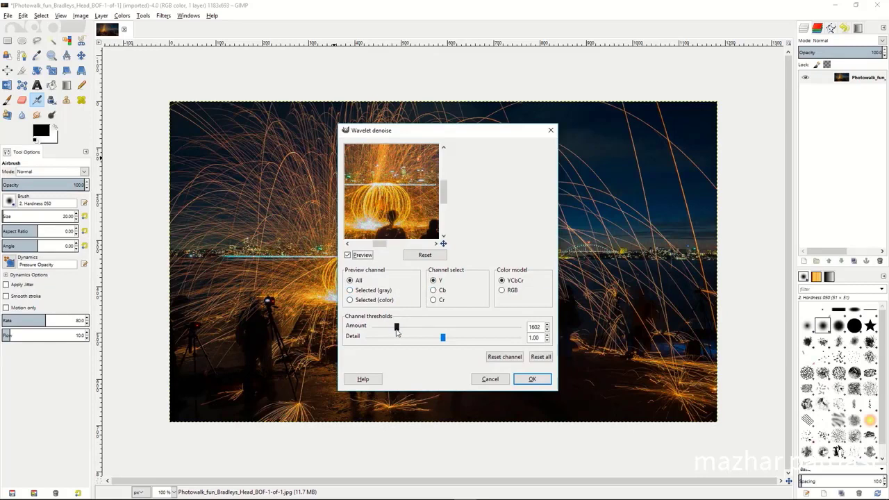
left_click_drag(397, 327, 451, 338)
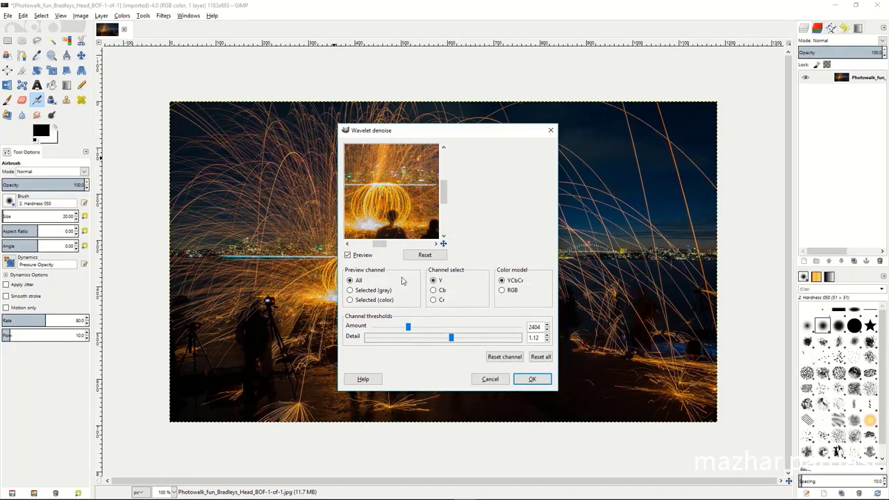
left_click_drag(408, 326, 401, 327)
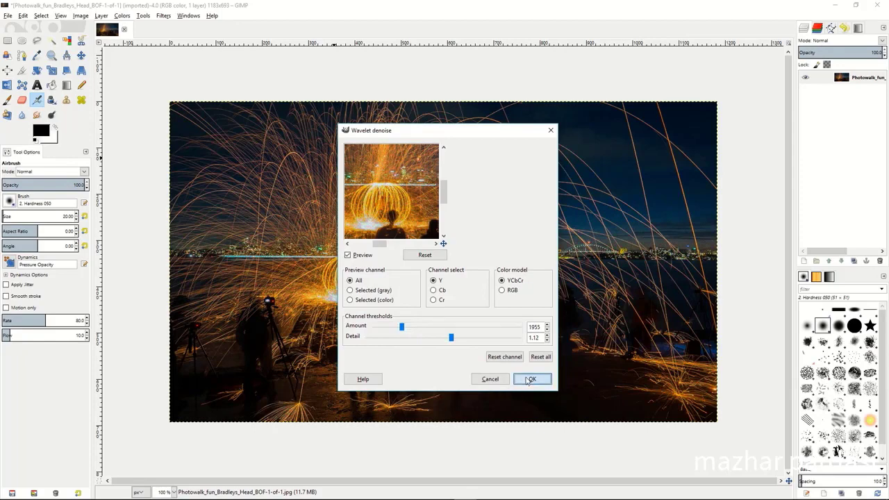
left_click(527, 379)
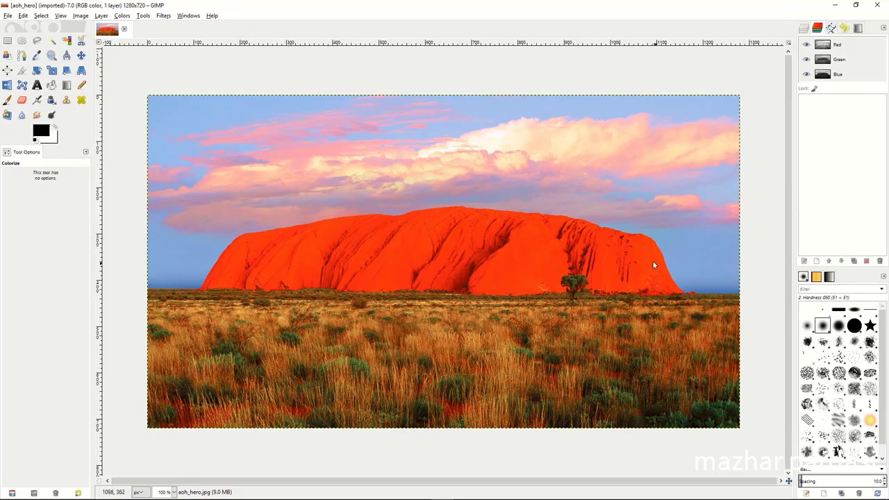
Duplicate the aoh_hero.jpg layer of the desert rock photo.
left_click(804, 29)
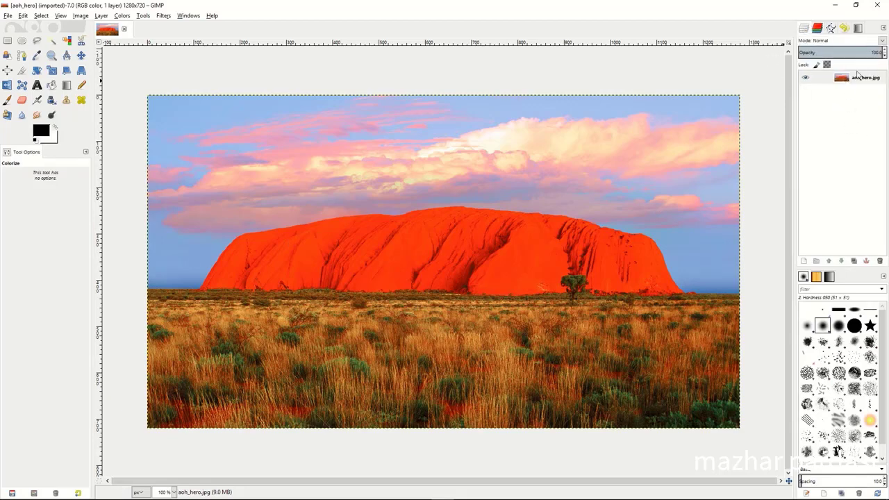
left_click(824, 80)
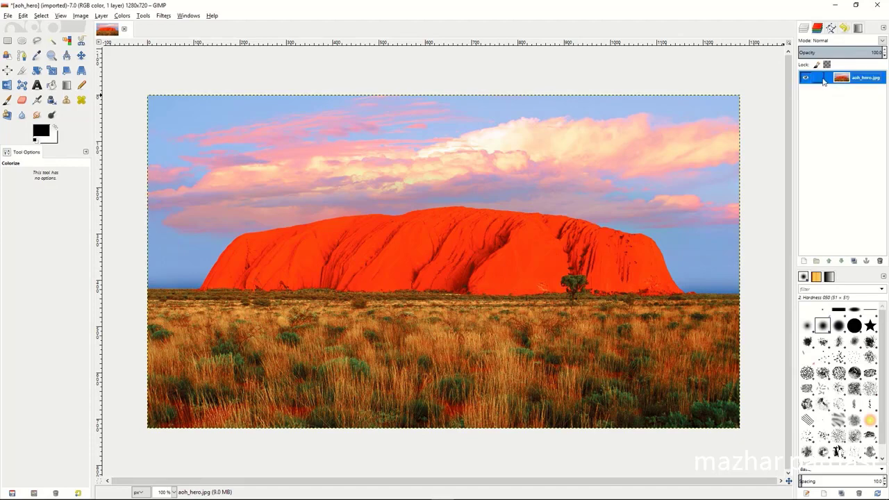
right_click(828, 81)
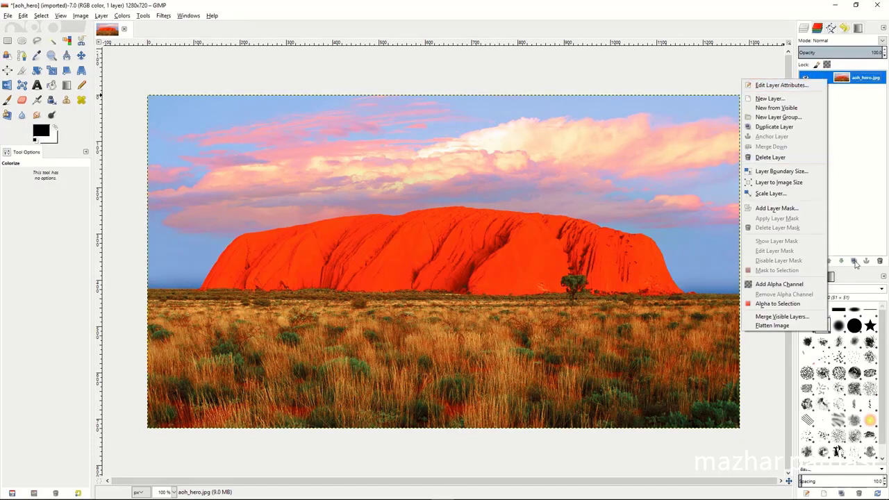
left_click(773, 127)
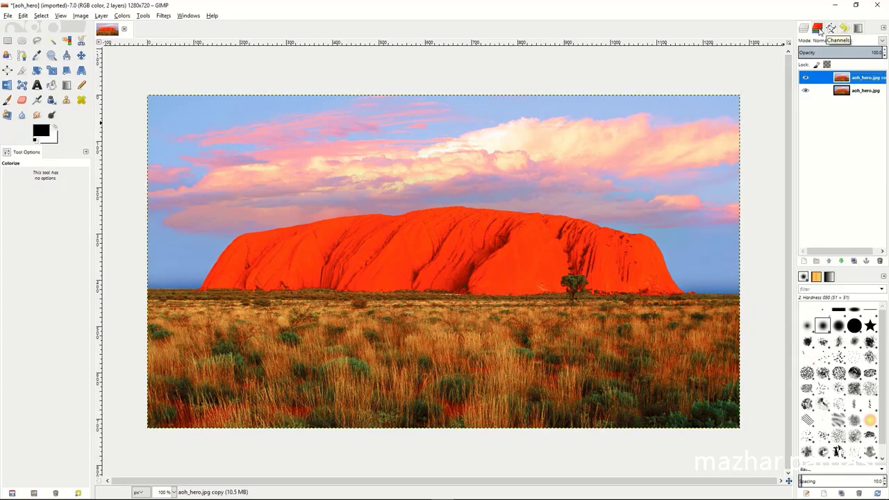
Make Red the only active color channel, leaving Green, Blue and Alpha inactive.
left_click(818, 29)
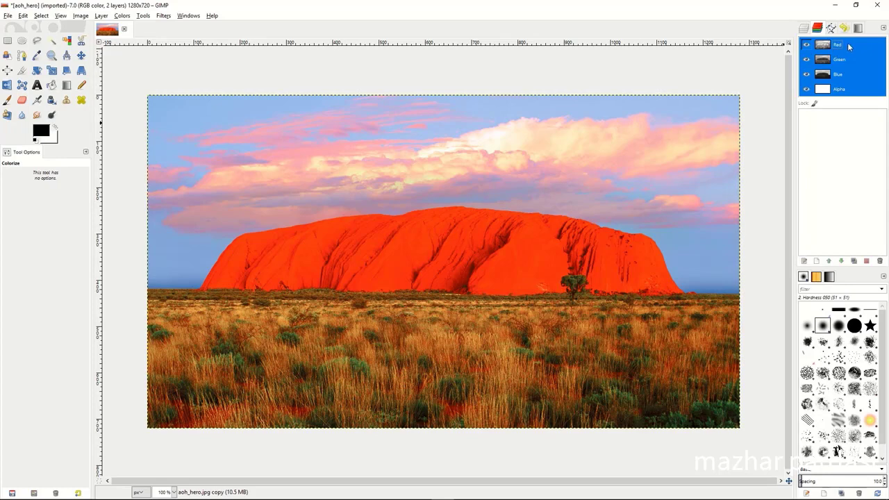
left_click(847, 44)
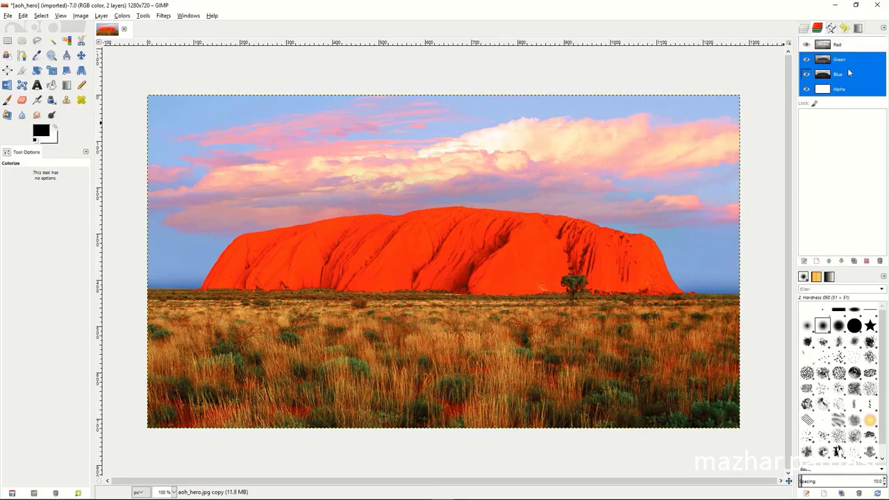
left_click(847, 59)
left_click(847, 72)
left_click(848, 49)
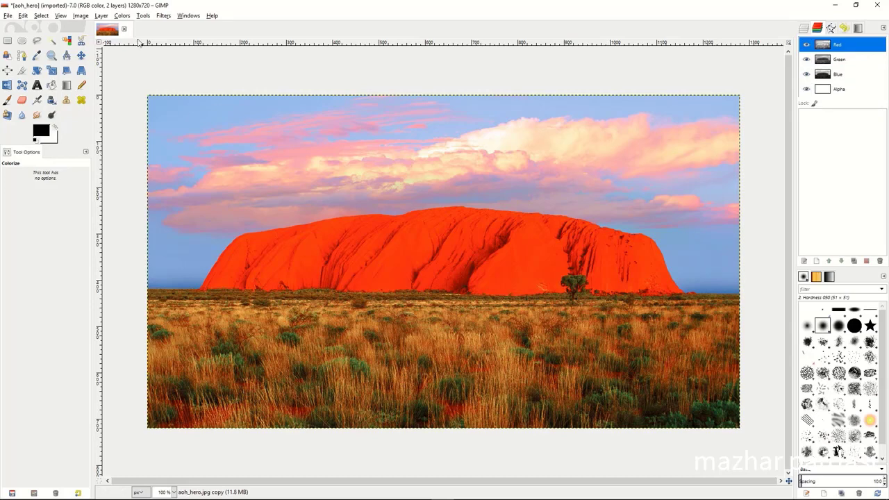
Select the whole image, duplicate the red channel as a separate channel and activate the copy.
left_click(43, 17)
left_click(47, 28)
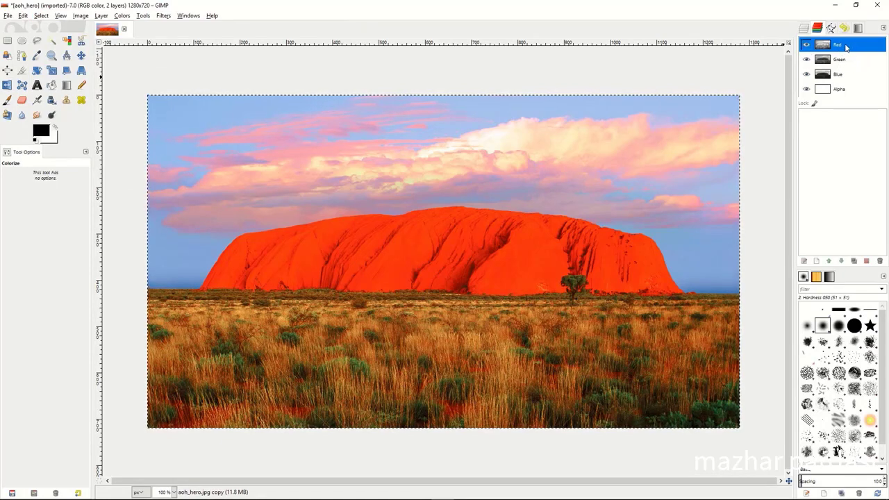
left_click_drag(847, 47, 828, 125)
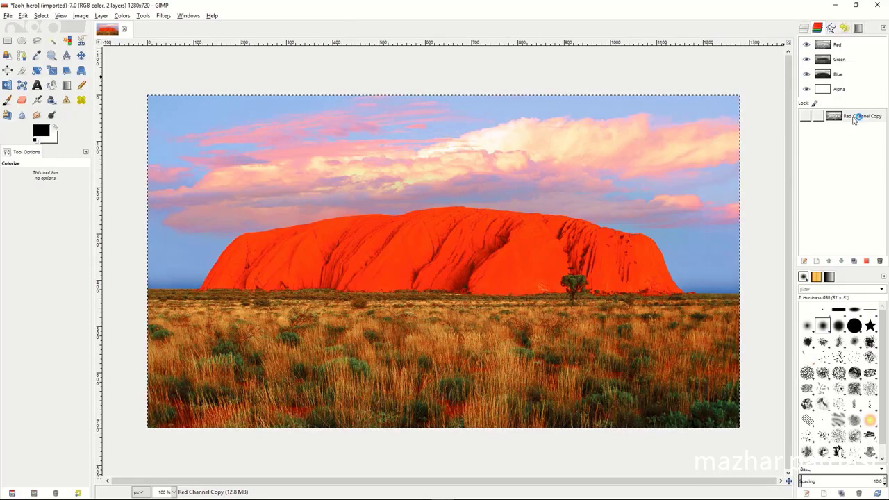
left_click(854, 119)
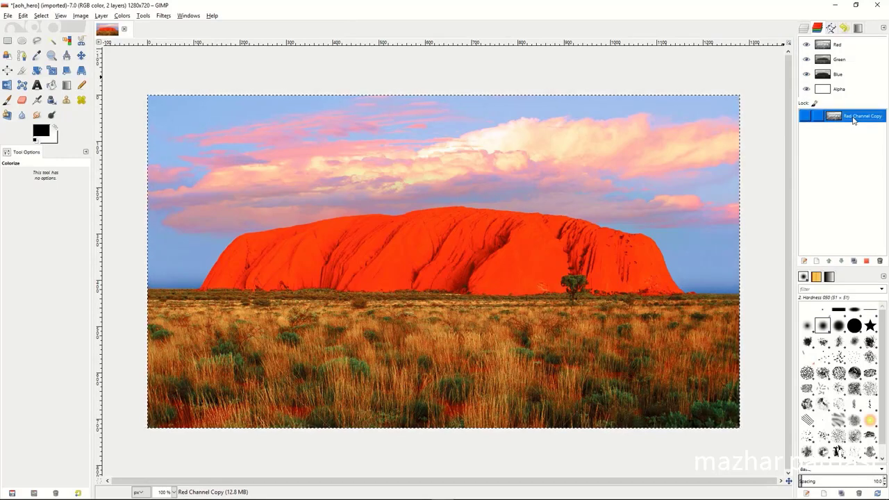
Rename the duplicated red channel as L.
double_click(854, 116)
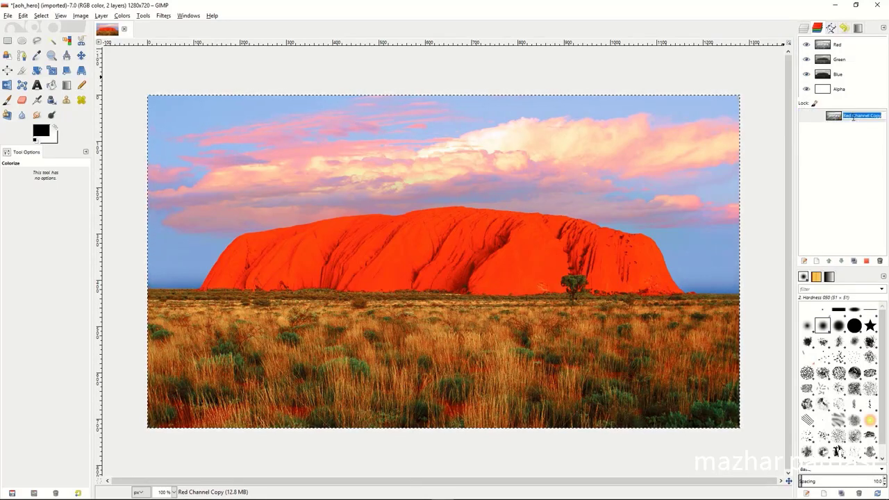
key("BackSpace")
type("L")
key("Return")
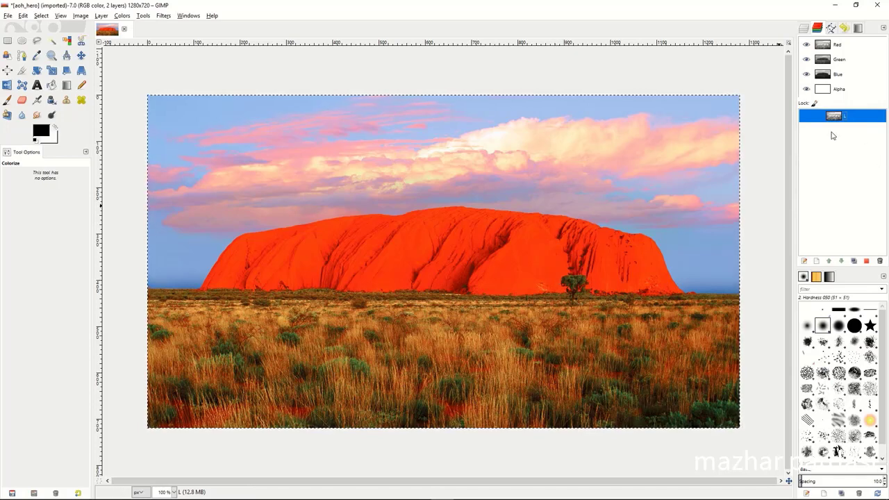
Subtract channel L from the full-image selection, save the result as a channel and name it D.
right_click(855, 118)
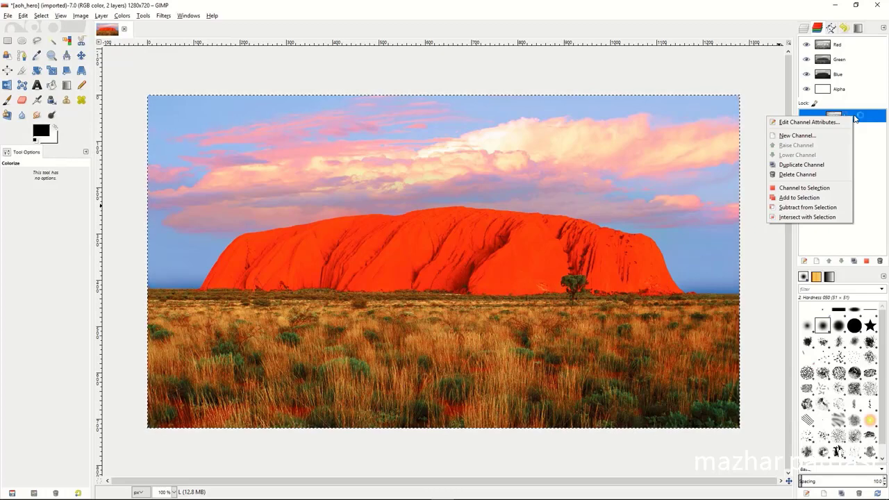
left_click(807, 208)
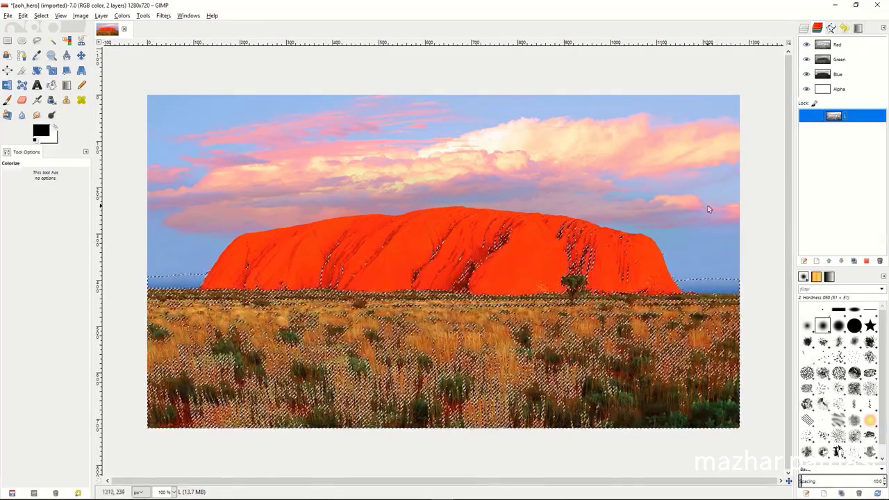
left_click(42, 15)
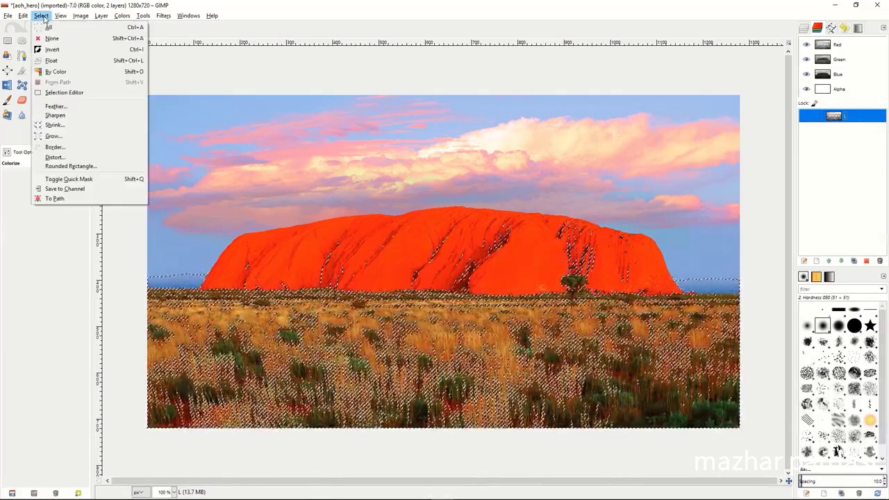
left_click(64, 189)
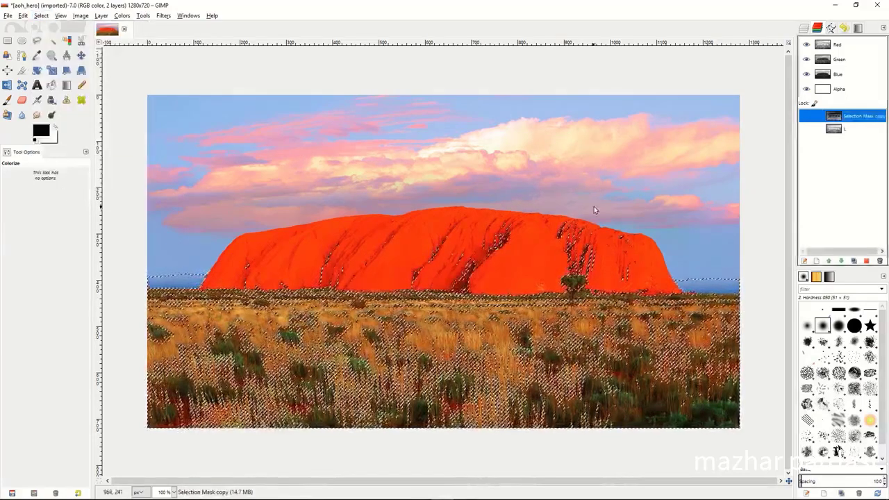
double_click(852, 118)
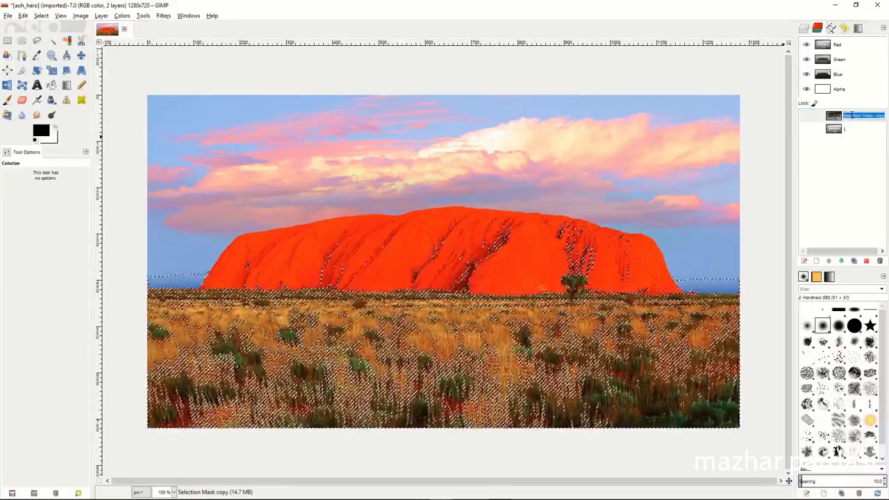
type("s")
key("Return")
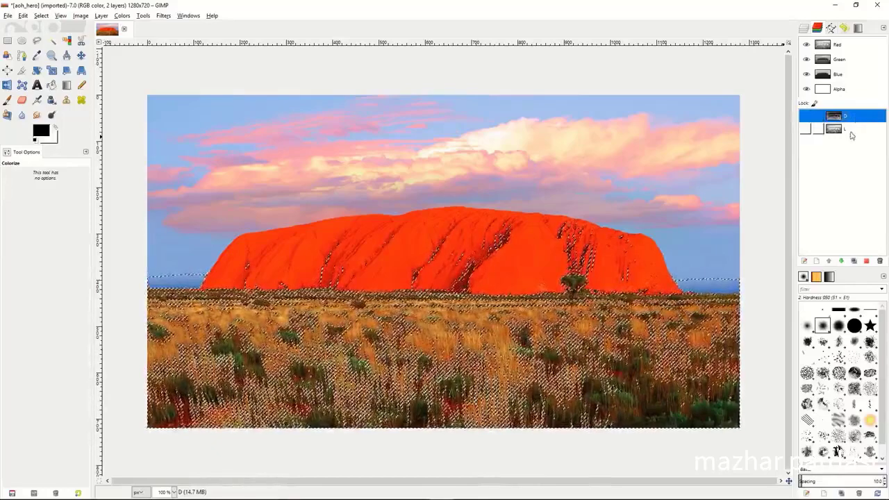
Subtract channel L from the selection a second time and save the result as a channel named DD.
left_click(853, 128)
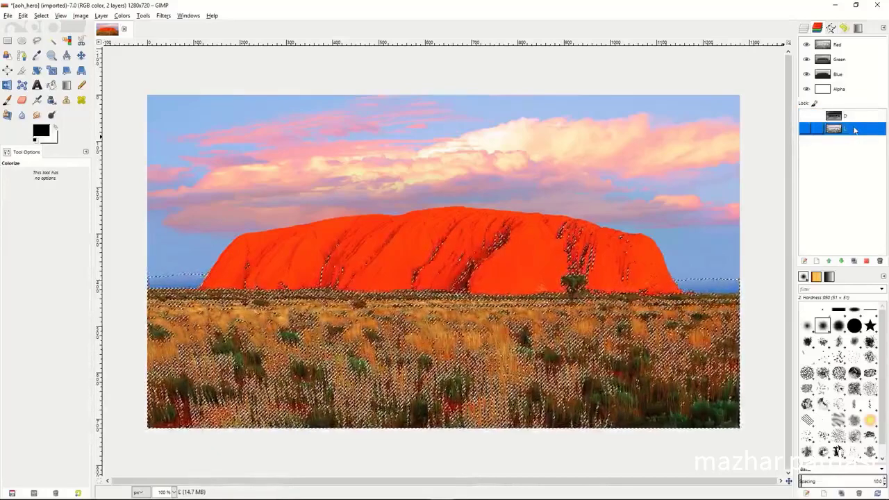
right_click(854, 130)
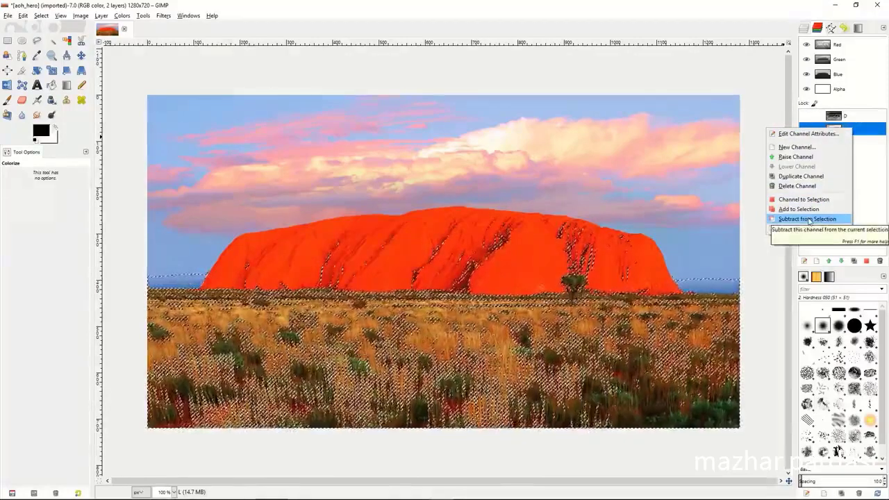
left_click(808, 219)
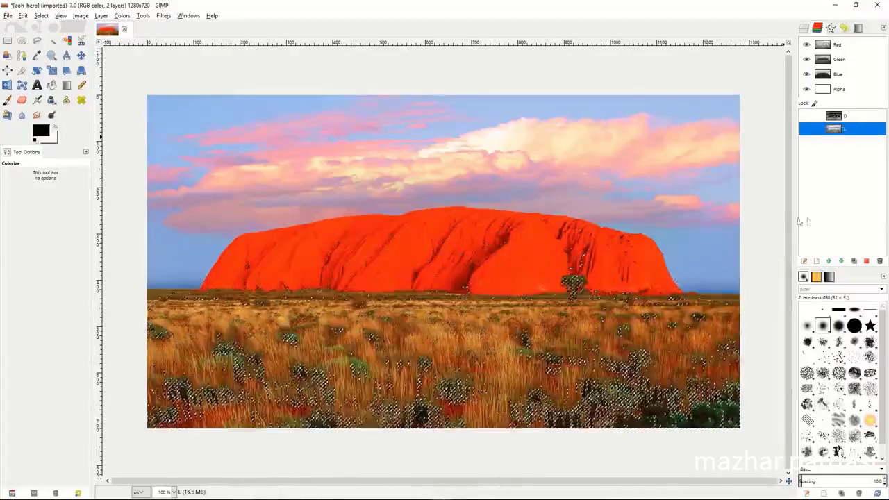
left_click(41, 15)
left_click(67, 188)
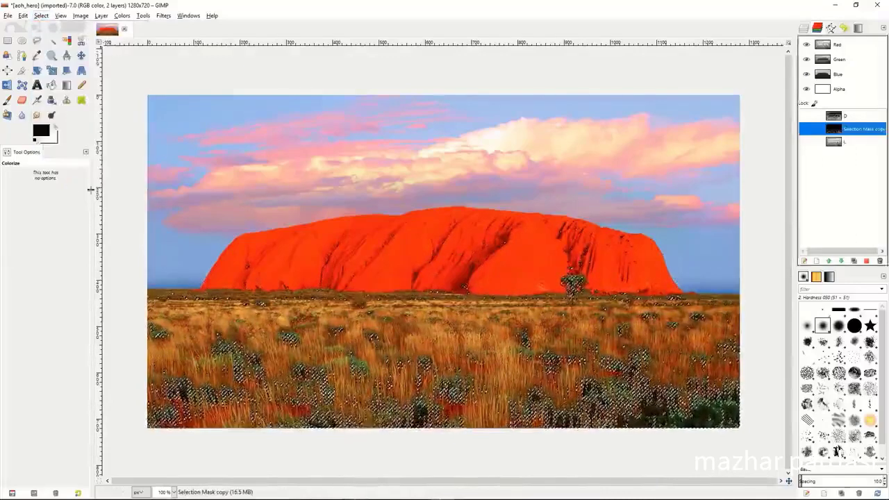
type("DD")
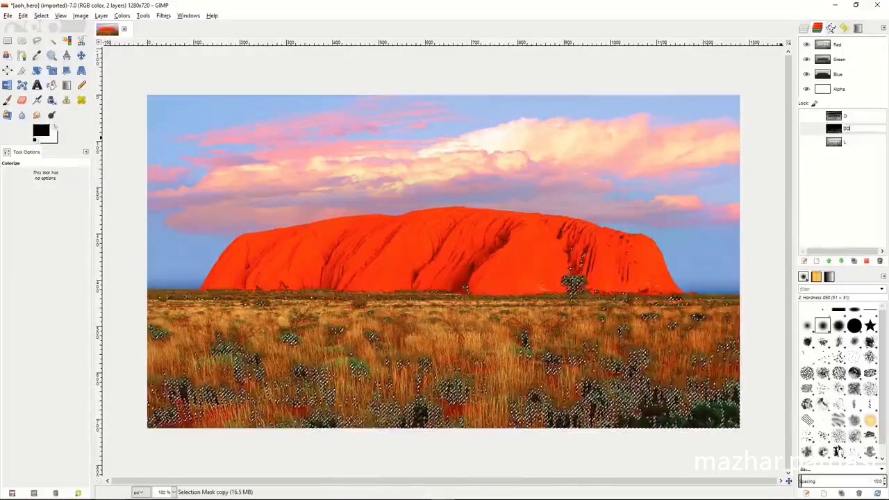
key("Return")
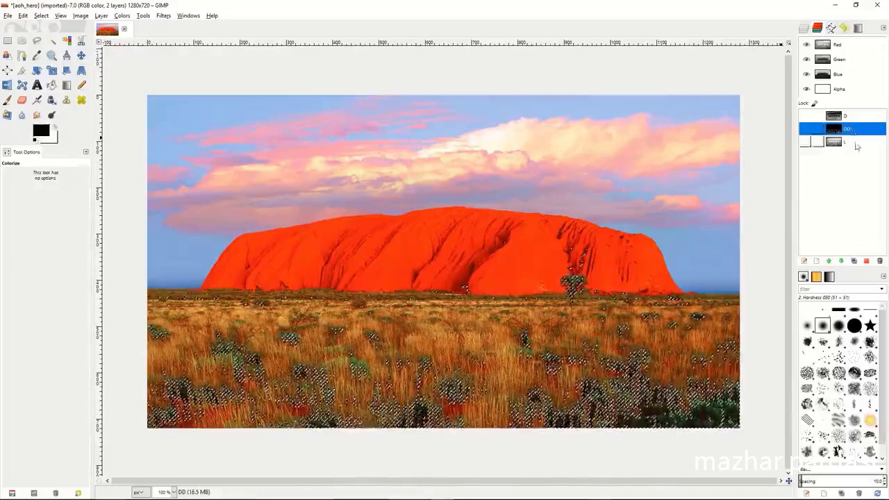
Subtract channel L from the selection a third time and save the result as a channel named DDD.
left_click(856, 143)
right_click(856, 143)
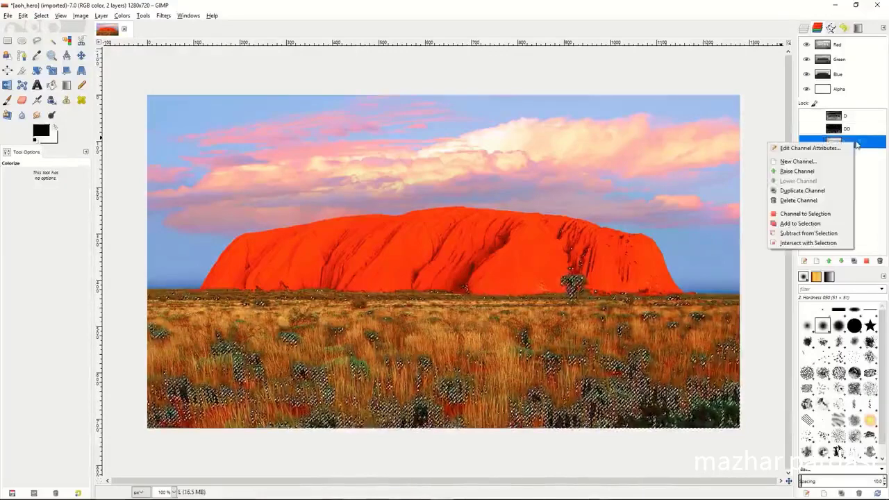
left_click(813, 234)
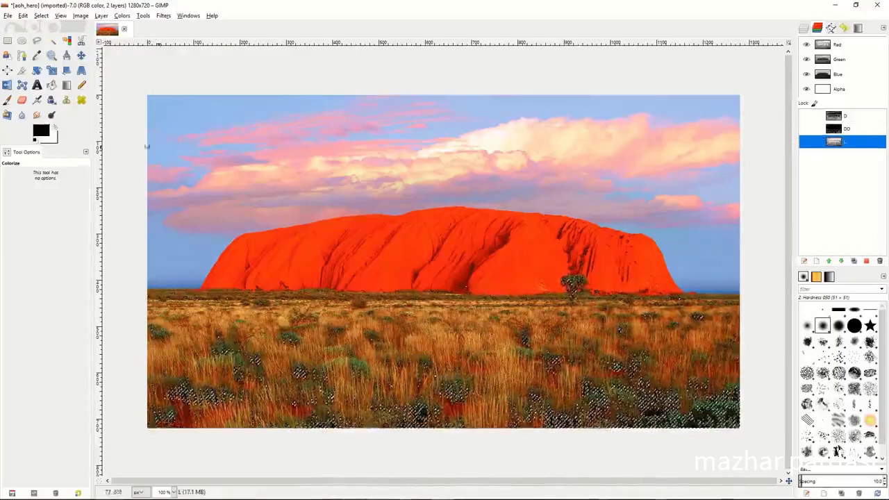
left_click(40, 16)
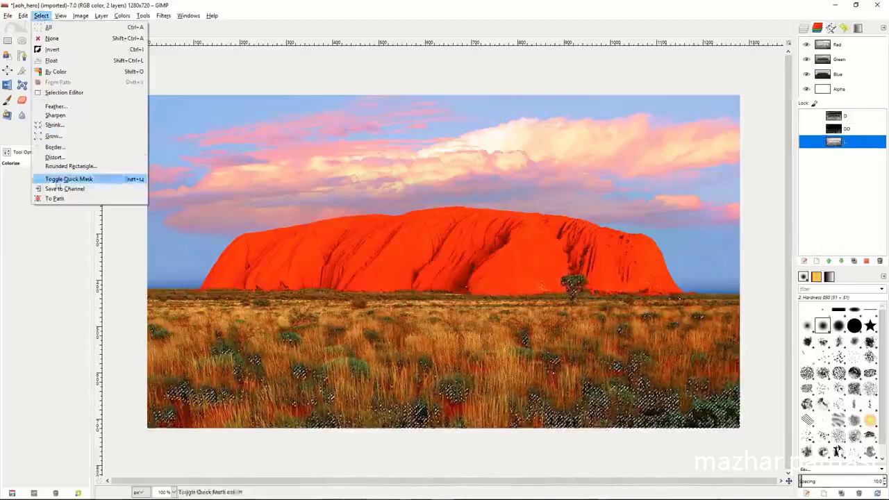
left_click(65, 188)
double_click(852, 142)
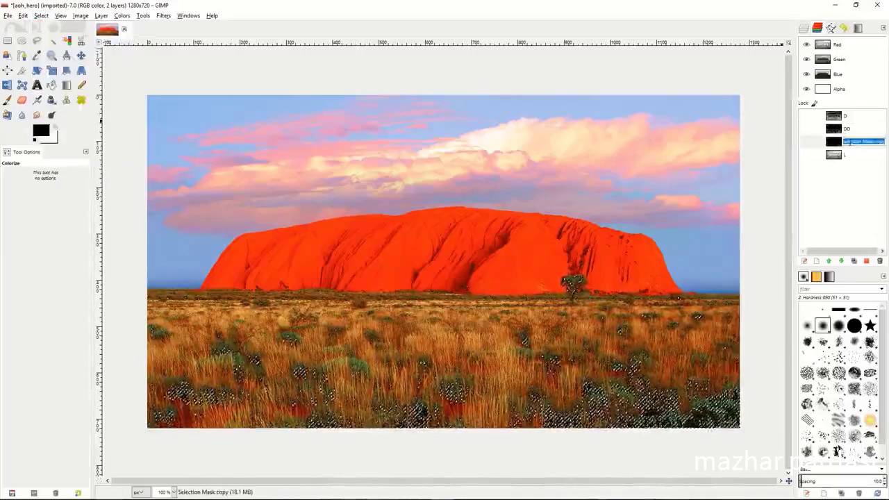
type("DDD")
key("Return")
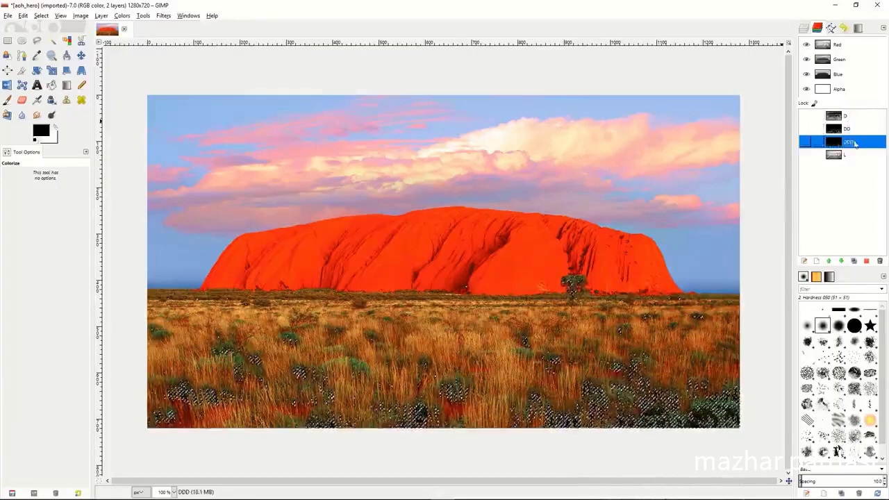
Clear the current selection, make channel D active and select the whole image.
left_click(855, 156)
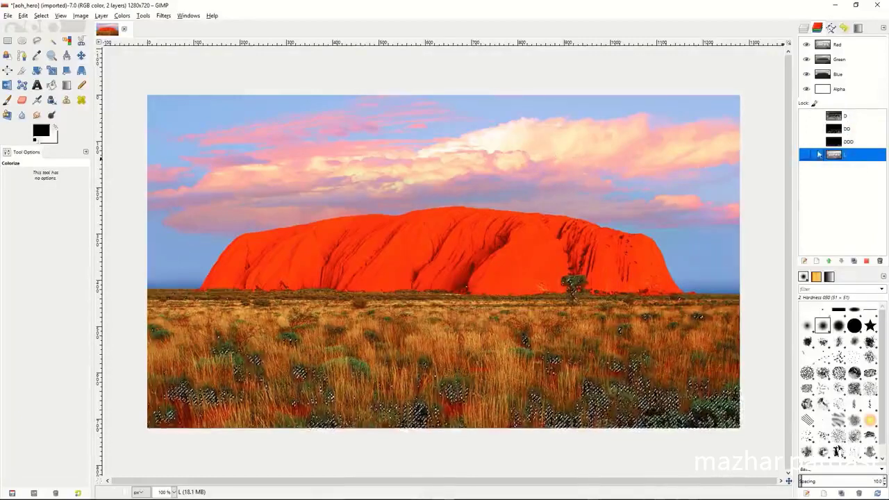
right_click(637, 168)
mouse_move(656, 193)
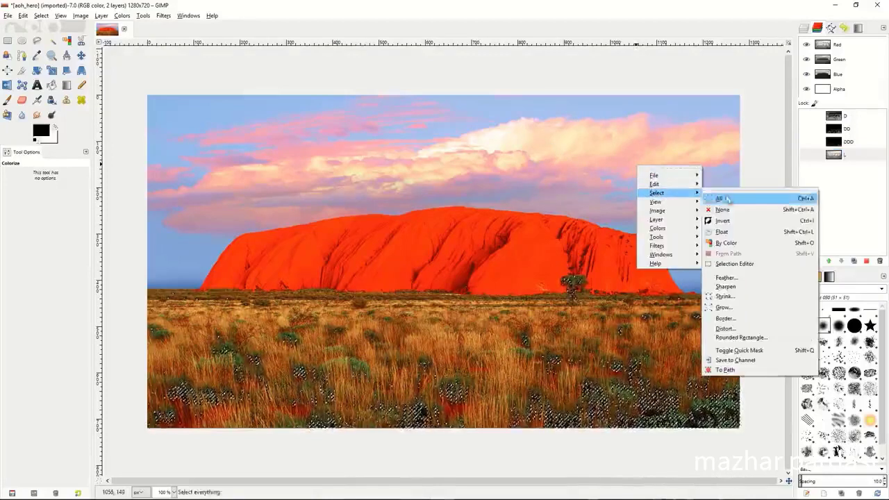
left_click(723, 209)
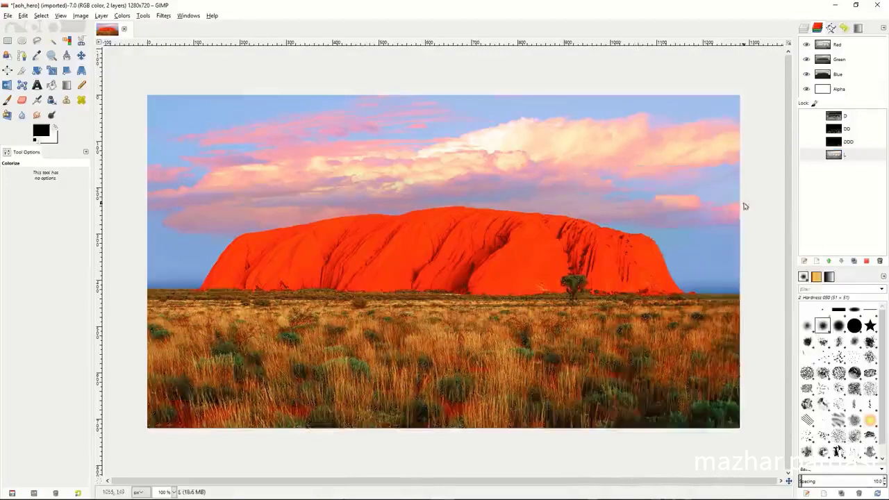
left_click(853, 157)
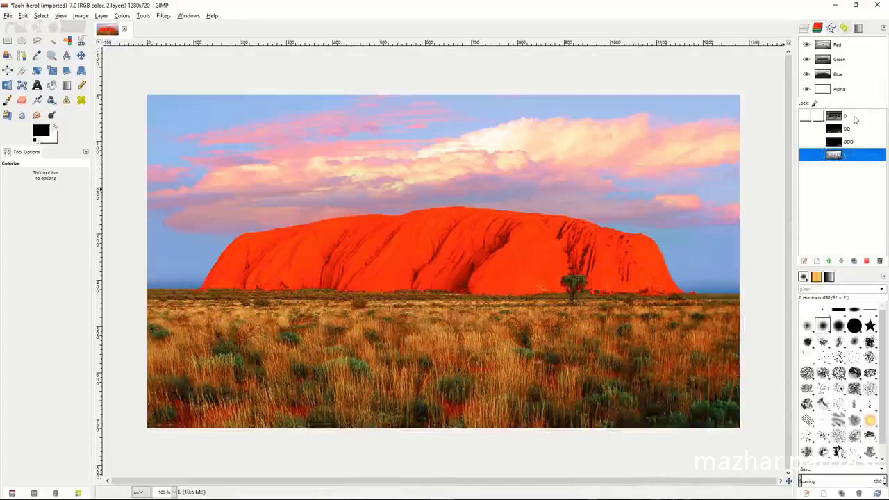
left_click(855, 118)
right_click(620, 203)
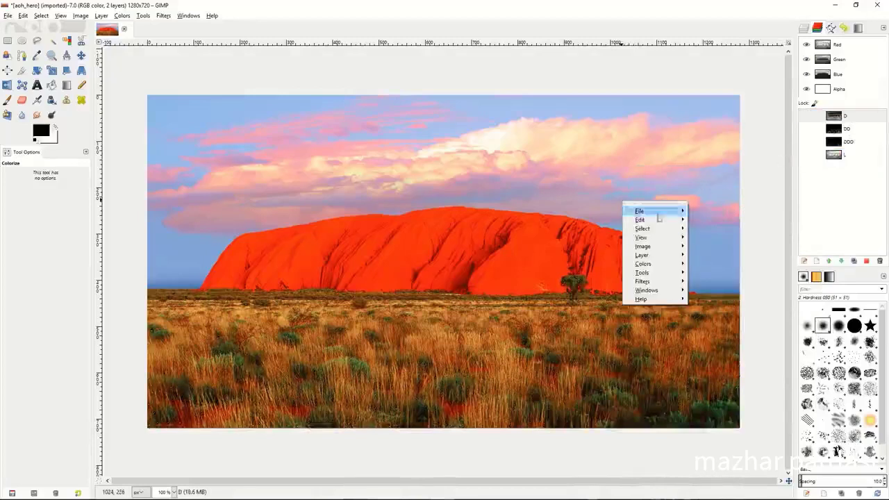
mouse_move(645, 231)
left_click(704, 234)
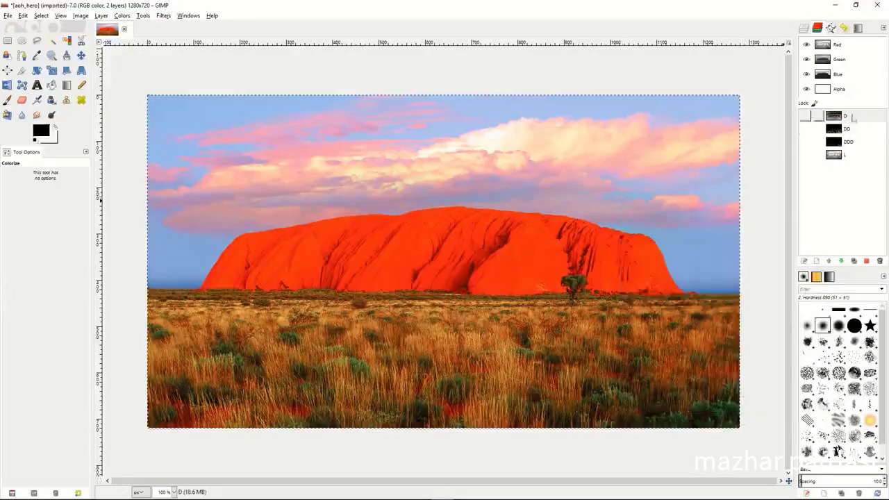
Subtract channel D from the selection and save the result as a channel named LL.
right_click(853, 118)
left_click(804, 187)
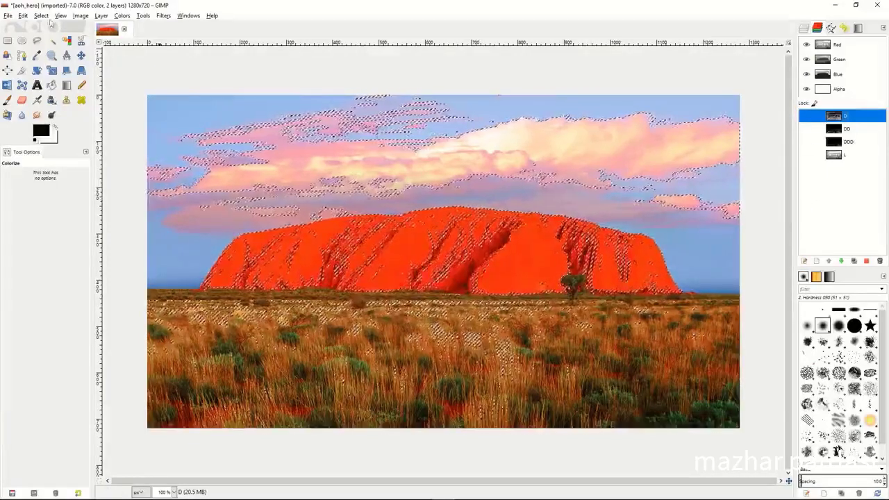
left_click(40, 15)
left_click(64, 188)
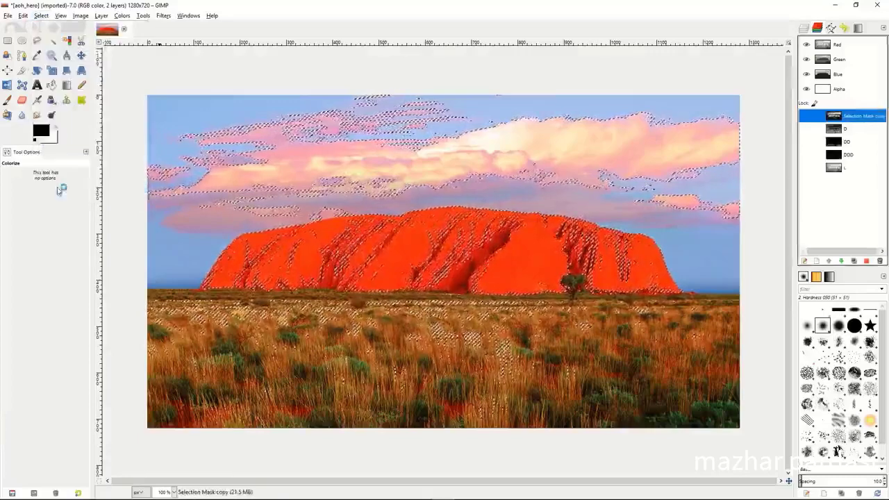
double_click(856, 116)
type("LL")
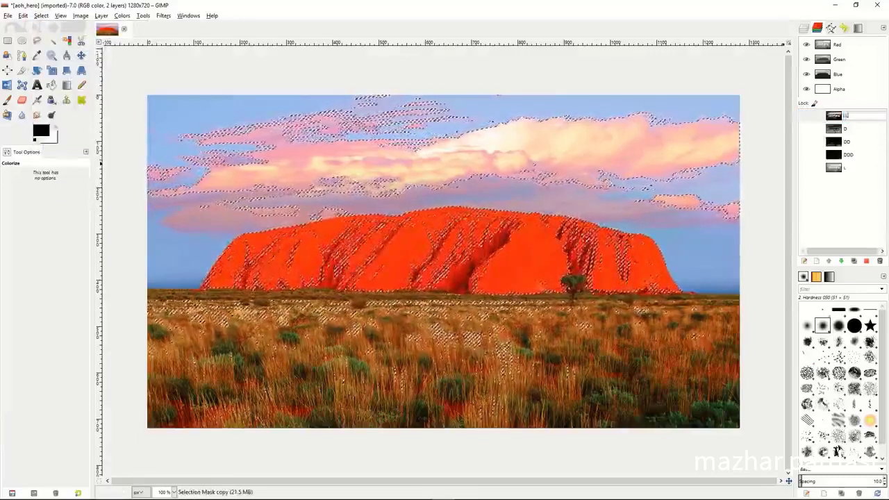
key("Return")
Subtract channel D from the selection again and save the result as a channel named LLL.
left_click(854, 129)
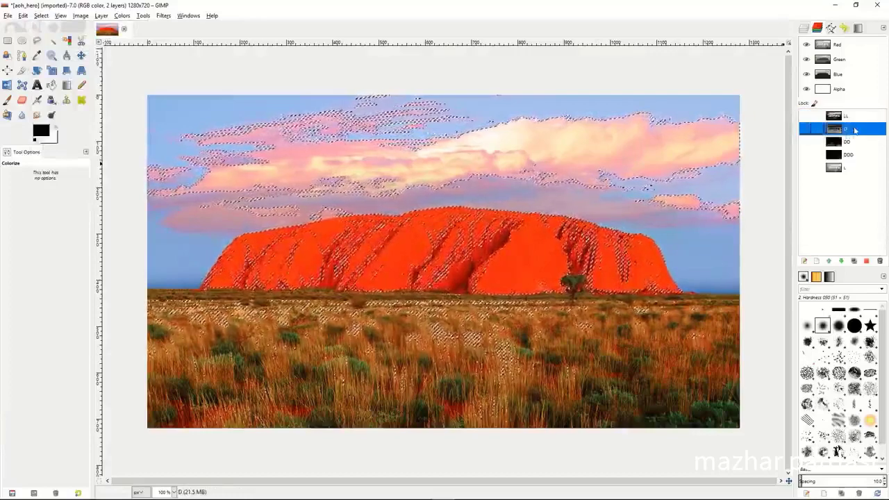
right_click(853, 130)
left_click(805, 218)
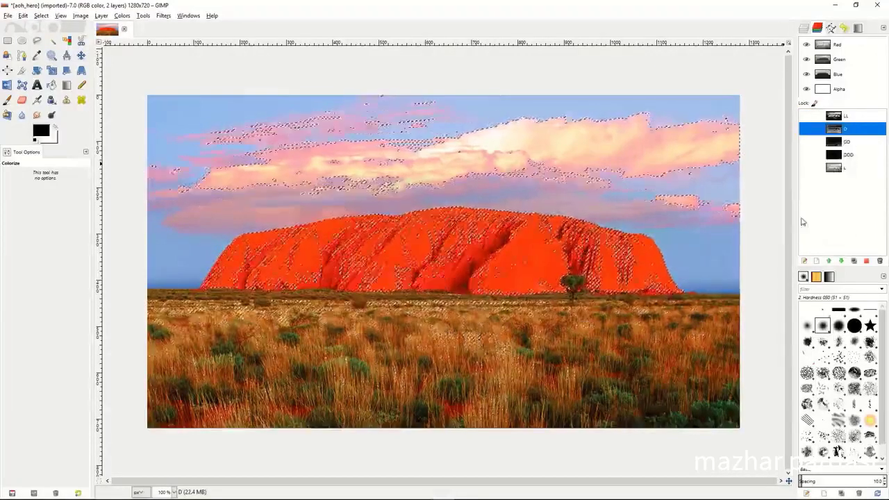
left_click(41, 15)
left_click(65, 188)
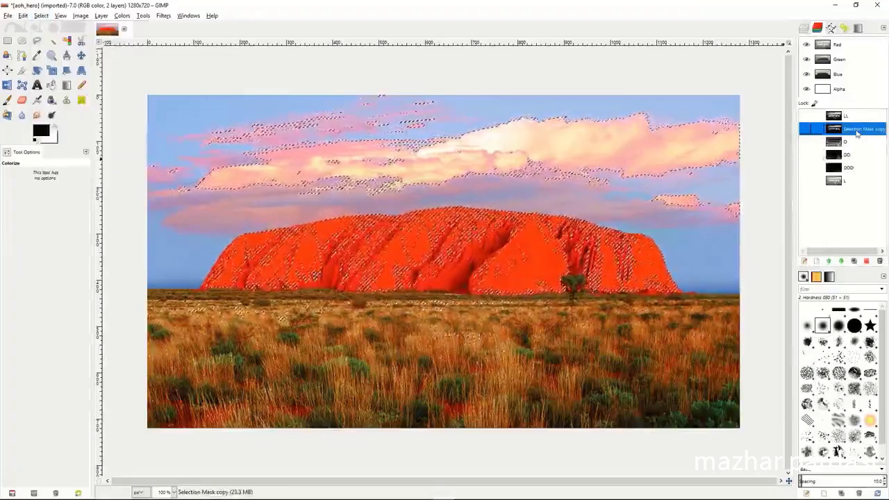
double_click(861, 129)
type("LLL")
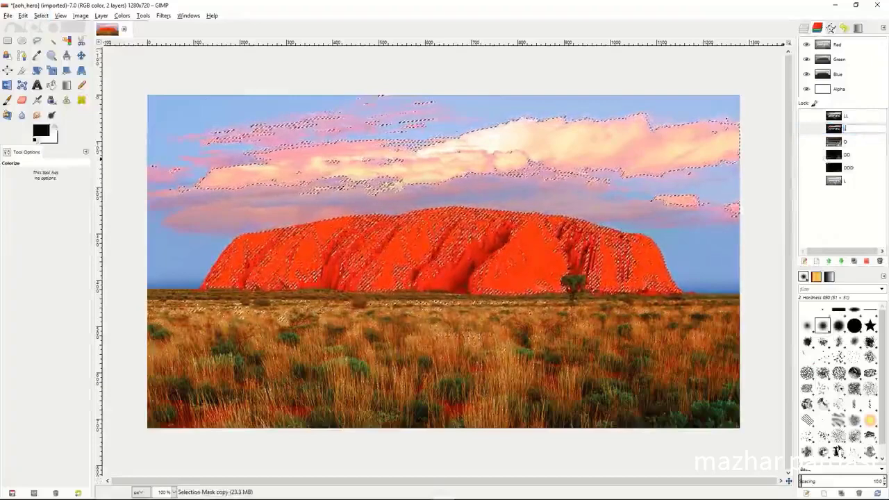
key("Return")
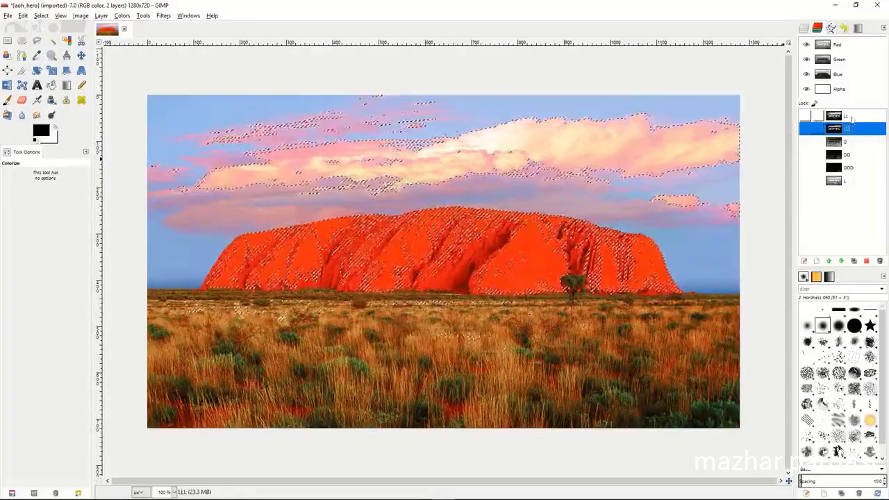
Move channels LL and LLL below L in the channel order and return to the layer list.
left_click_drag(848, 116, 854, 192)
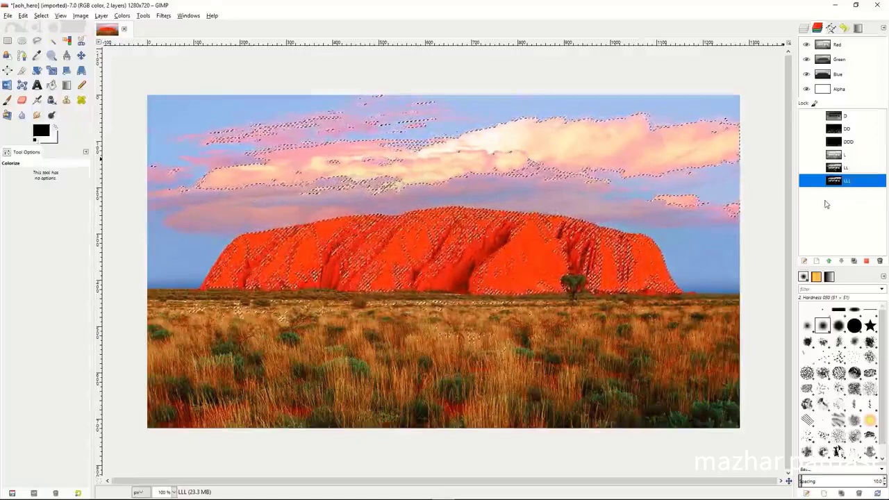
left_click(803, 28)
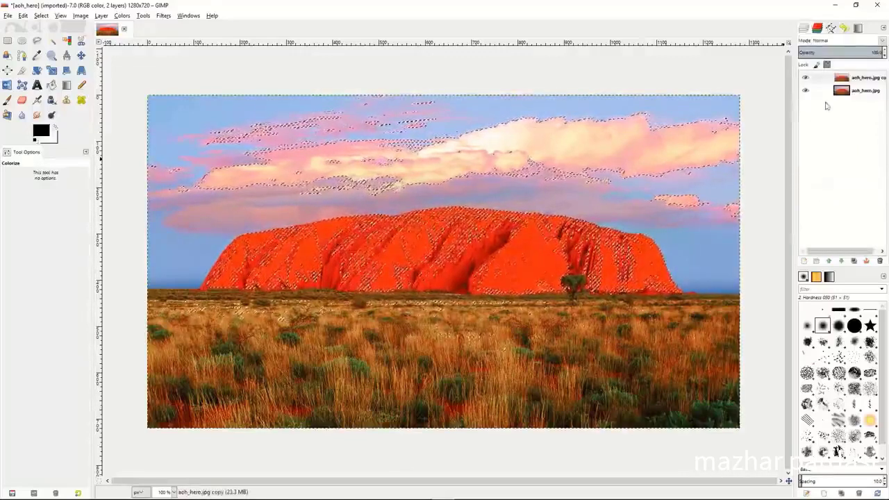
Rename the duplicated image layer as LightMask.
left_click(832, 79)
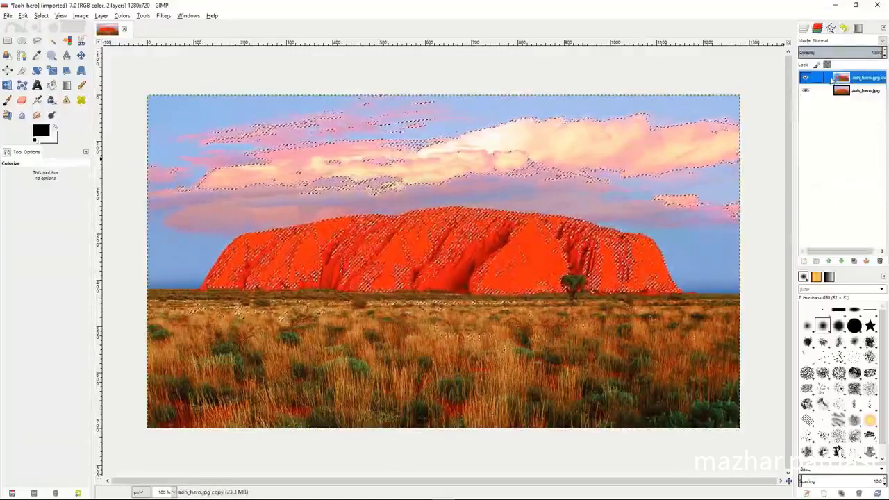
double_click(861, 78)
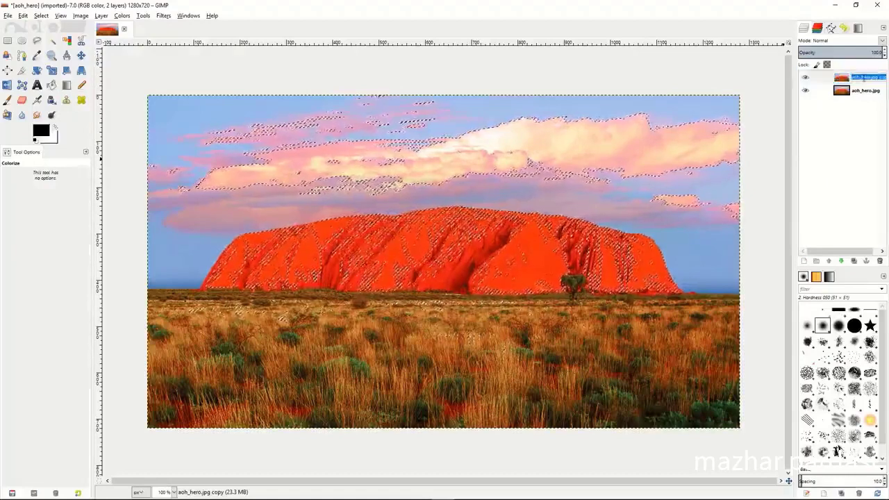
key("BackSpace")
type("LightMask")
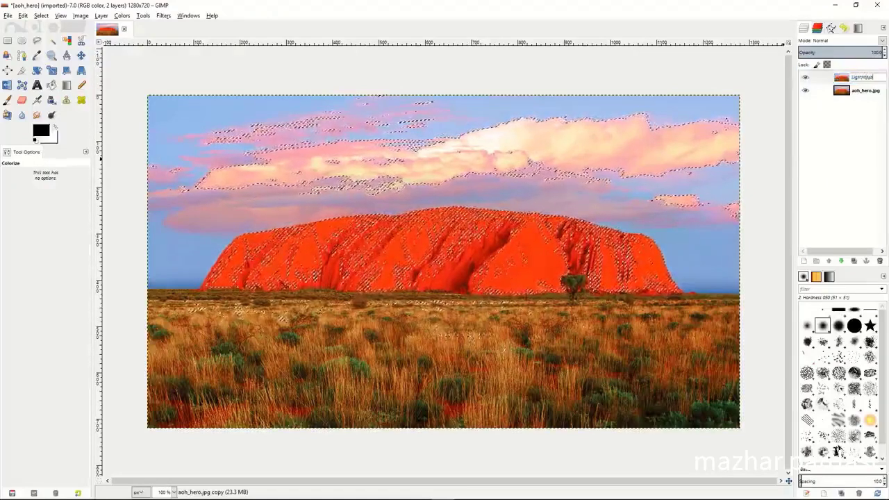
key("Return")
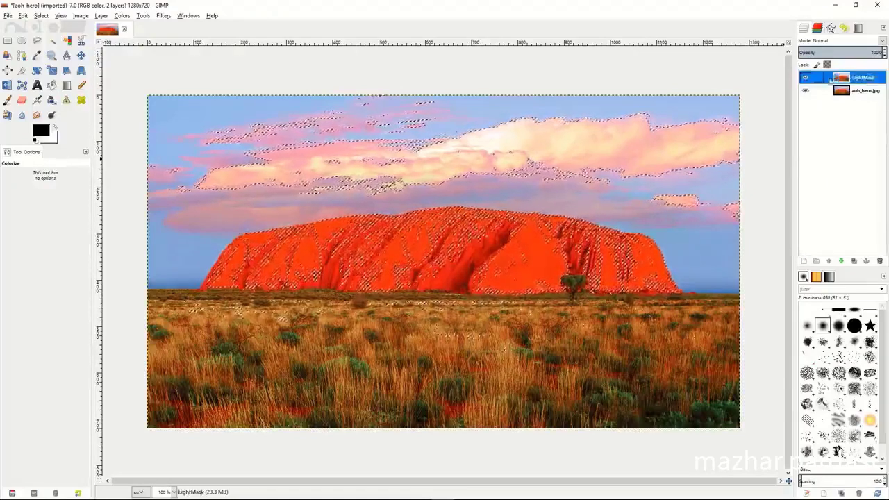
Duplicate the LightMask layer and rename the copy as DarkMask.
left_click(853, 261)
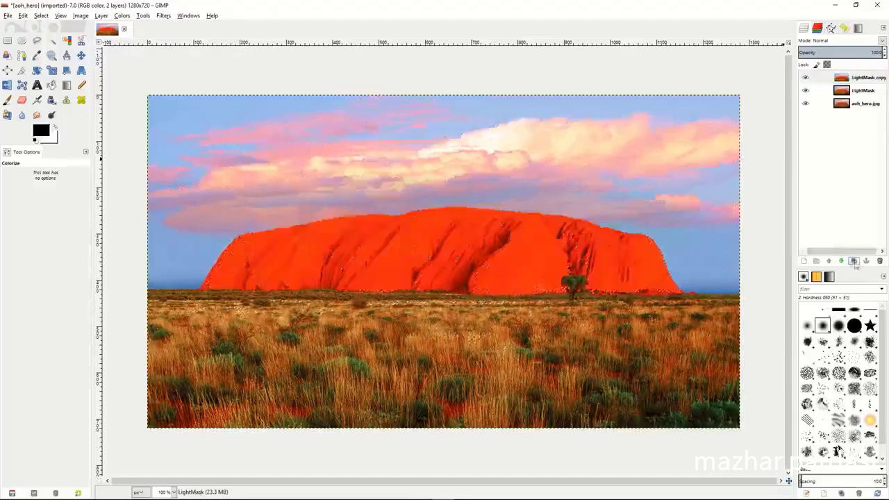
double_click(861, 77)
type("DarkMask")
key("Return")
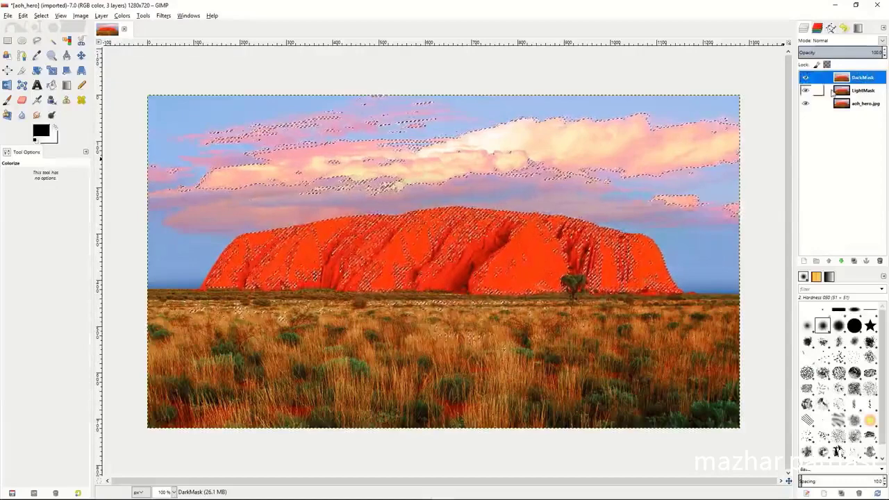
Clear the luminosity selection from the whole image.
right_click(829, 93)
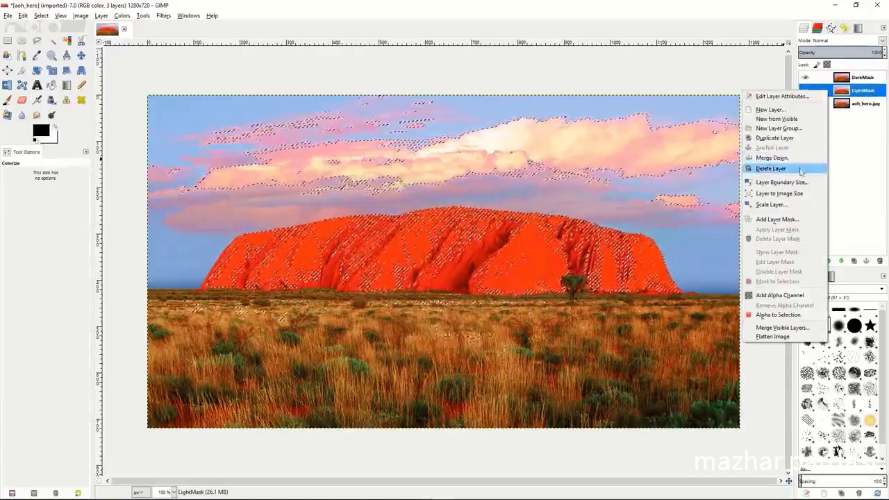
left_click(629, 211)
right_click(627, 212)
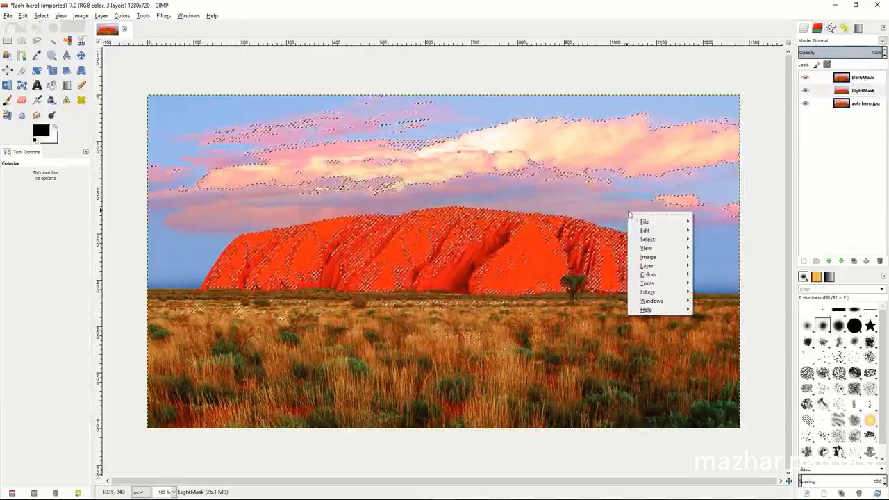
mouse_move(650, 239)
left_click(719, 257)
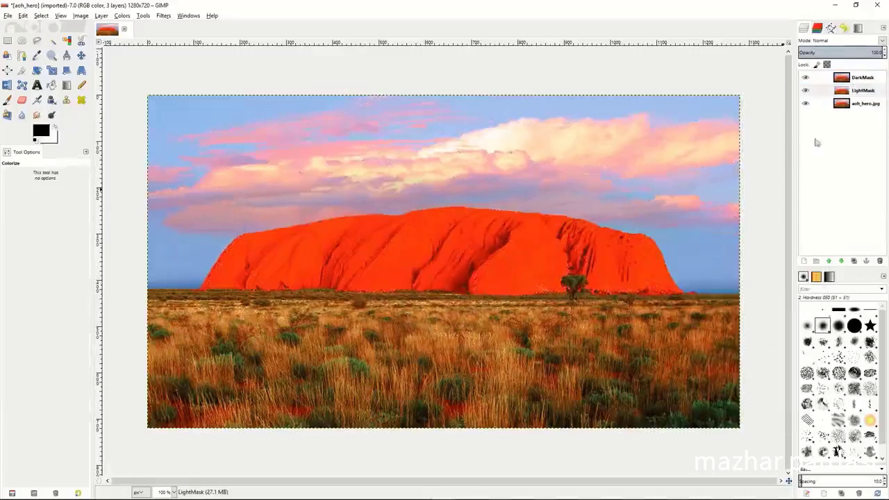
Add a layer mask to LightMask initialized from channel L and leave the aoh_hero.jpg base layer shown beneath it.
left_click(828, 92)
right_click(828, 92)
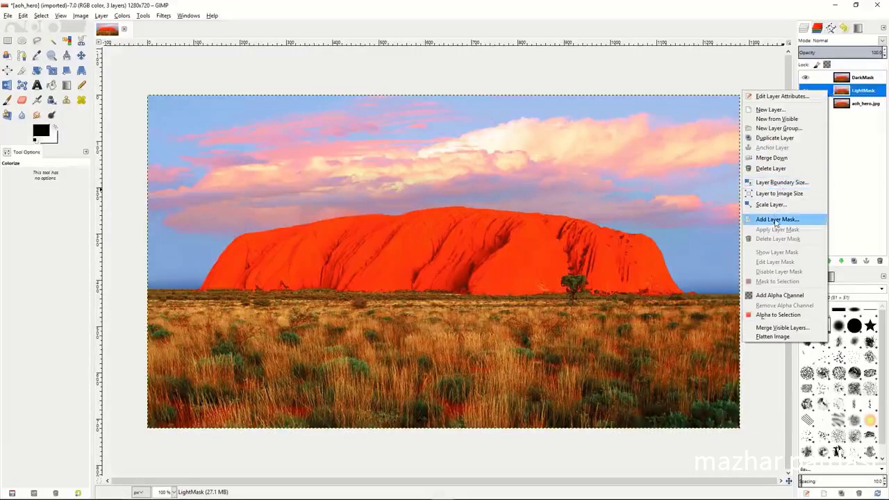
left_click(775, 220)
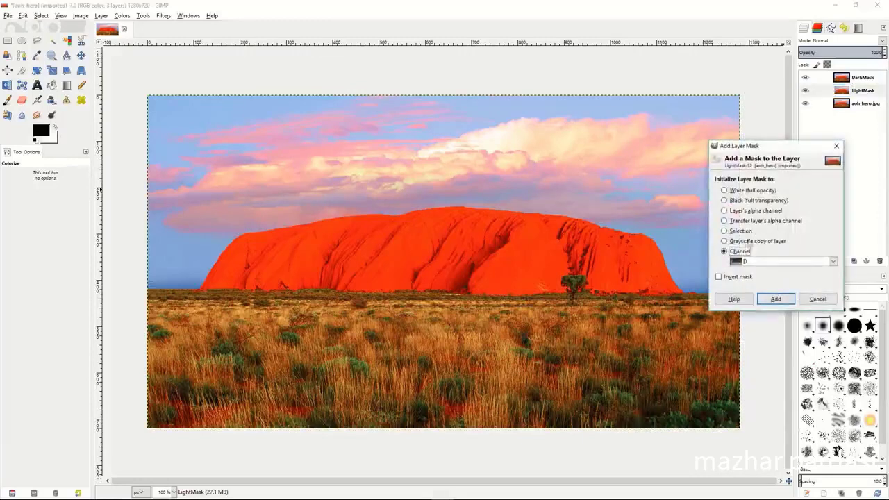
left_click(724, 191)
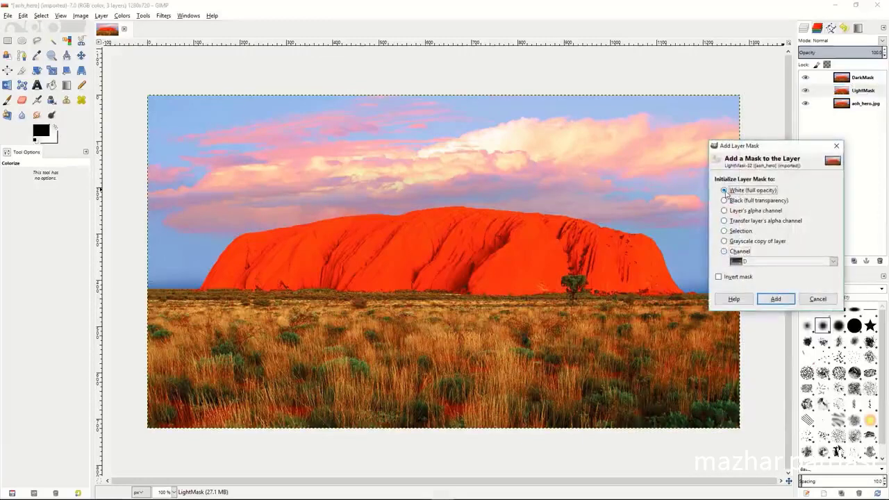
left_click(724, 252)
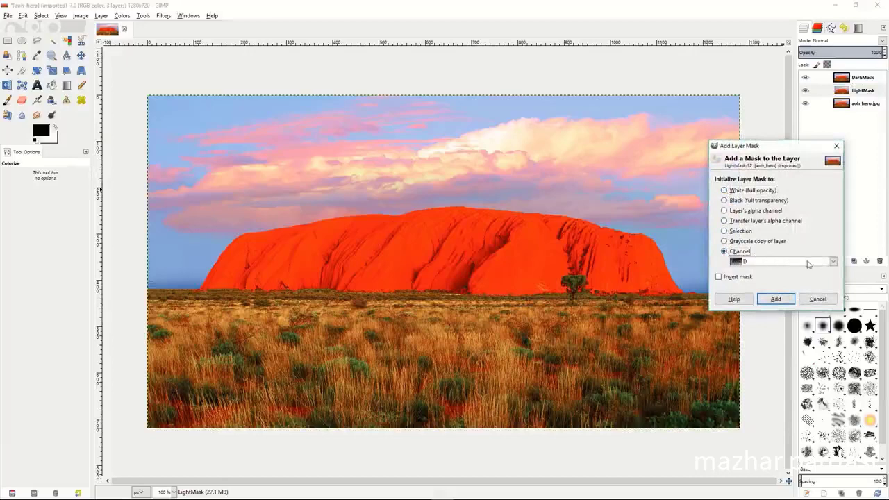
left_click(832, 262)
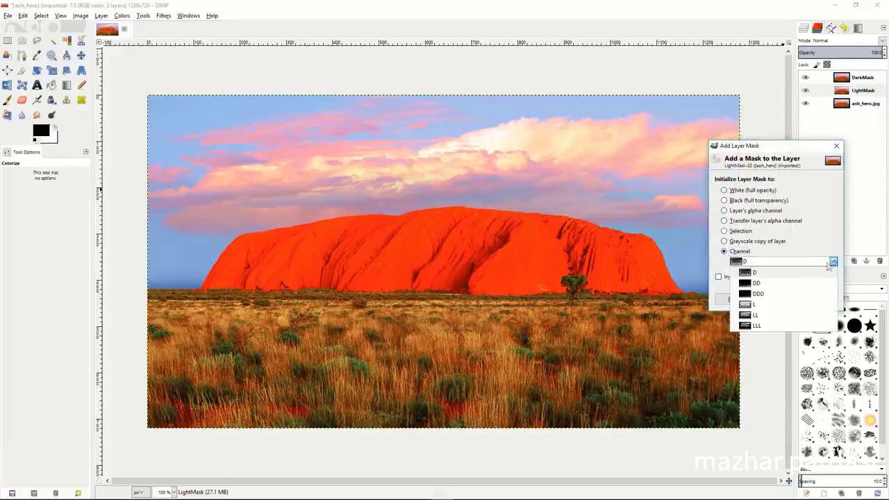
left_click(757, 304)
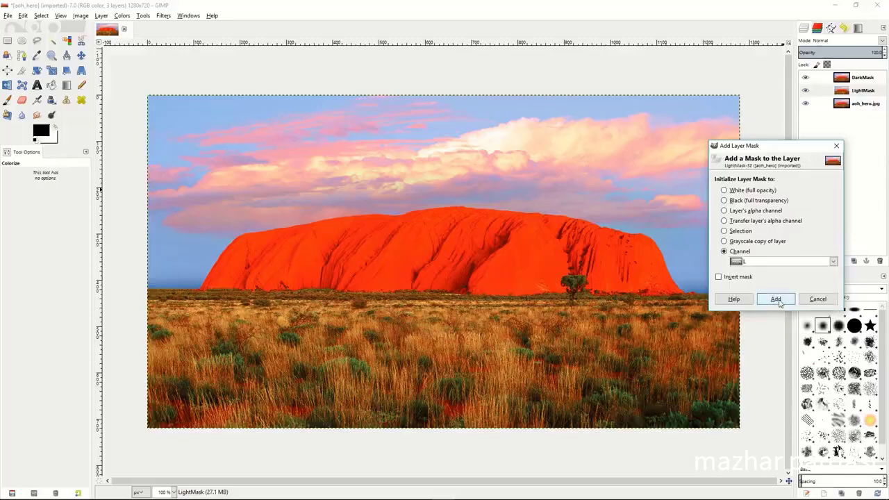
left_click(776, 300)
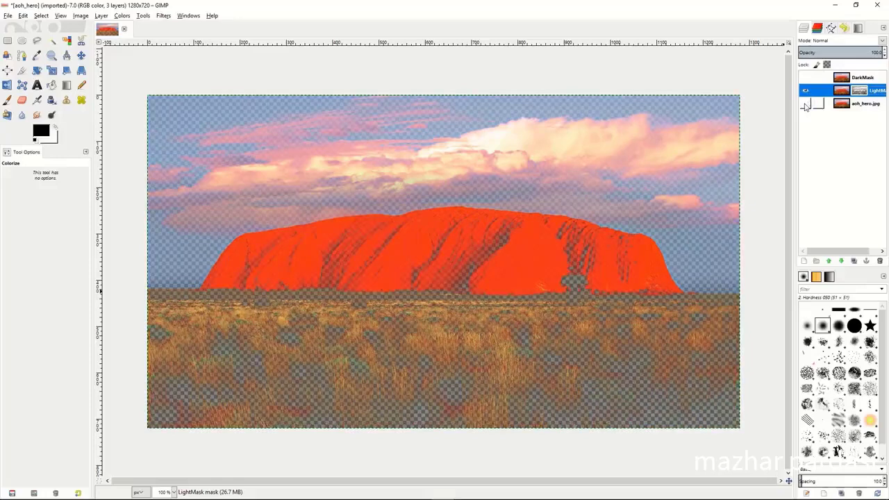
left_click(806, 104)
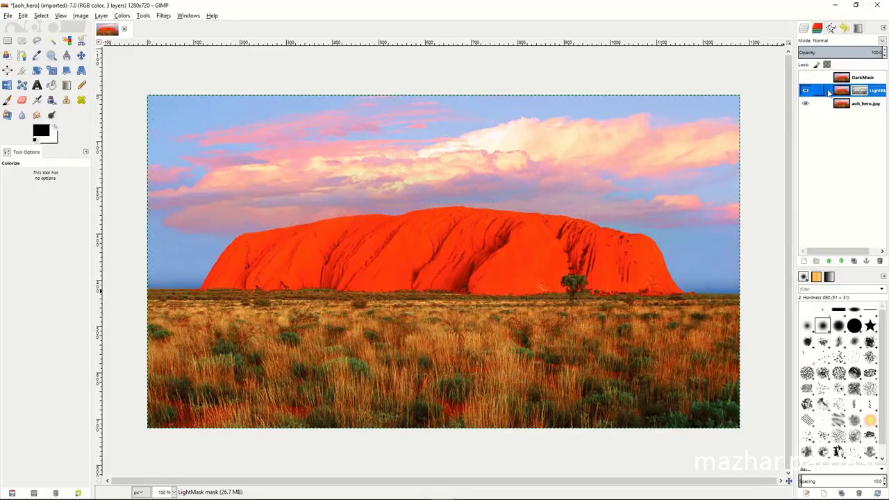
Colorize the LightMask layer's image with hue 287, saturation 50 and lightness 6, and toggle DarkMask's visibility to compare.
left_click(121, 16)
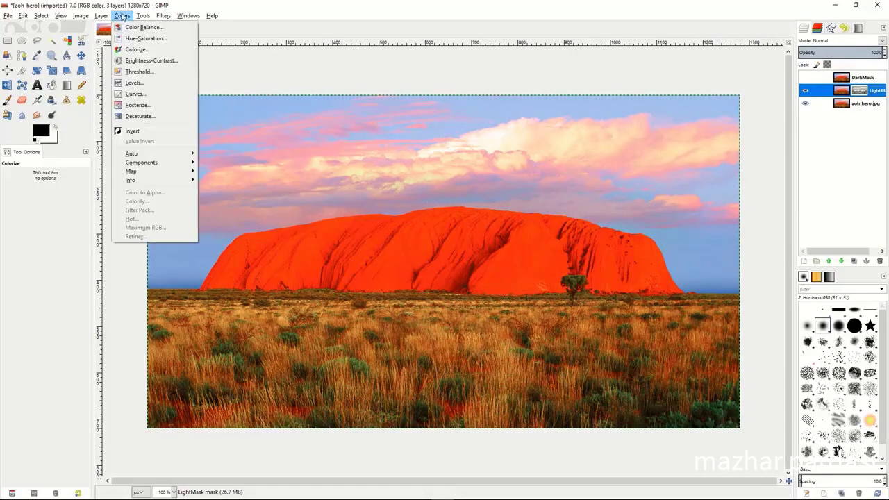
left_click(129, 51)
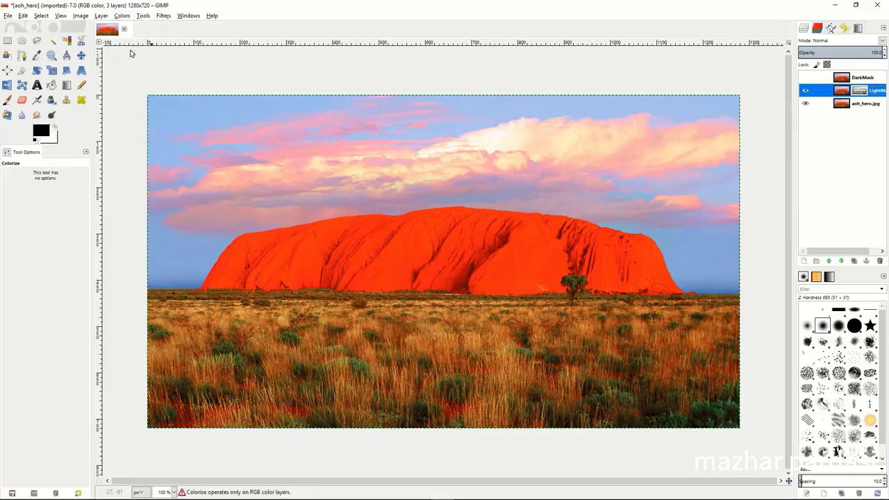
left_click(205, 118)
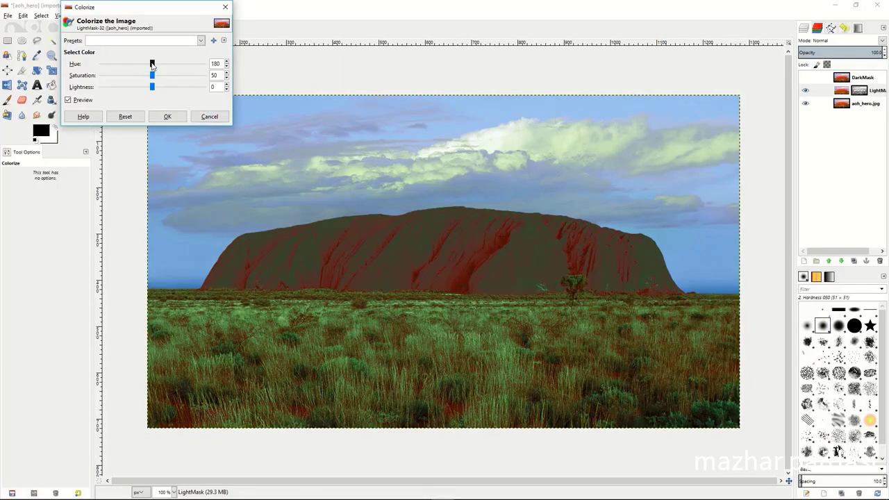
left_click_drag(153, 66, 157, 89)
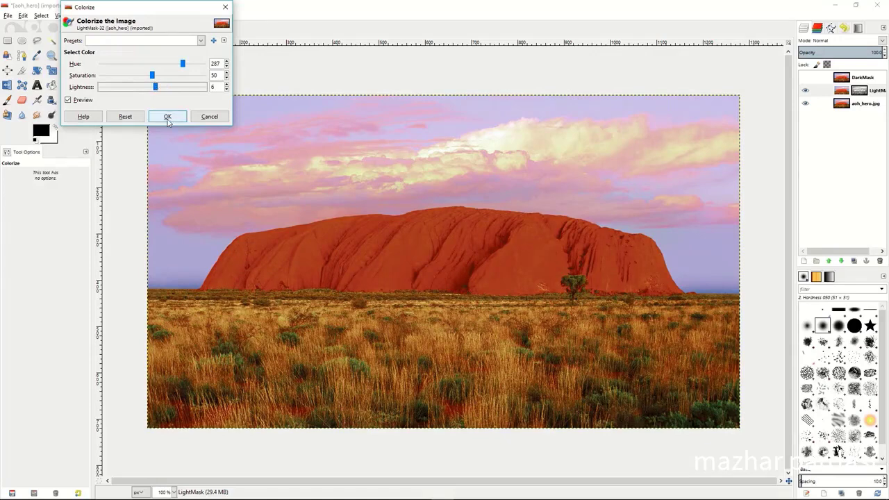
left_click(167, 116)
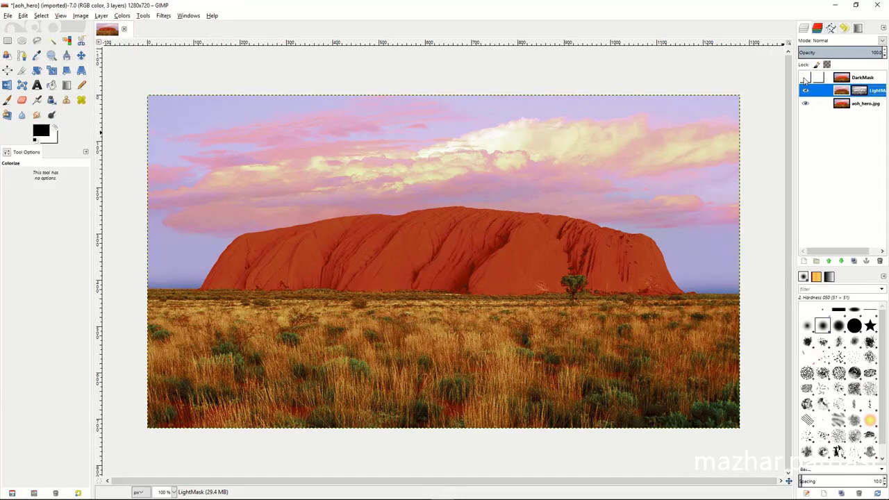
left_click(805, 78)
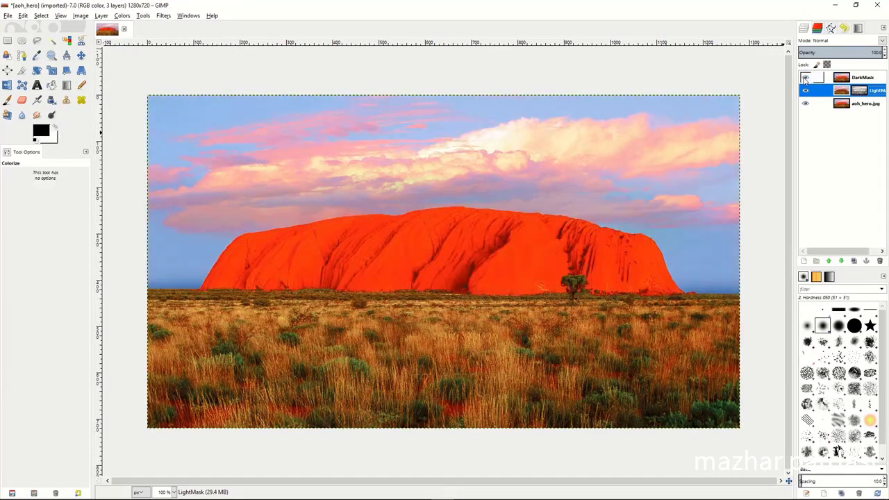
left_click(805, 77)
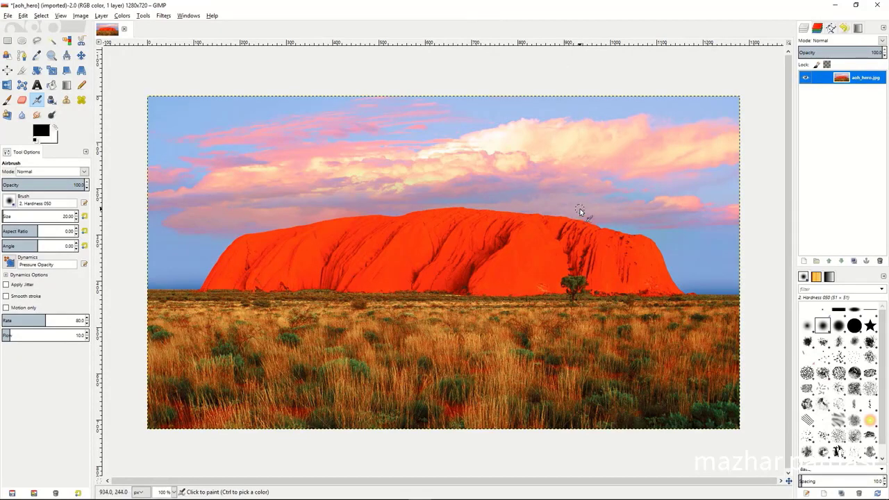
Duplicate the aoh_hero.jpg layer and add a layer mask to the copy, initialized to a grayscale copy of the layer.
left_click(855, 261)
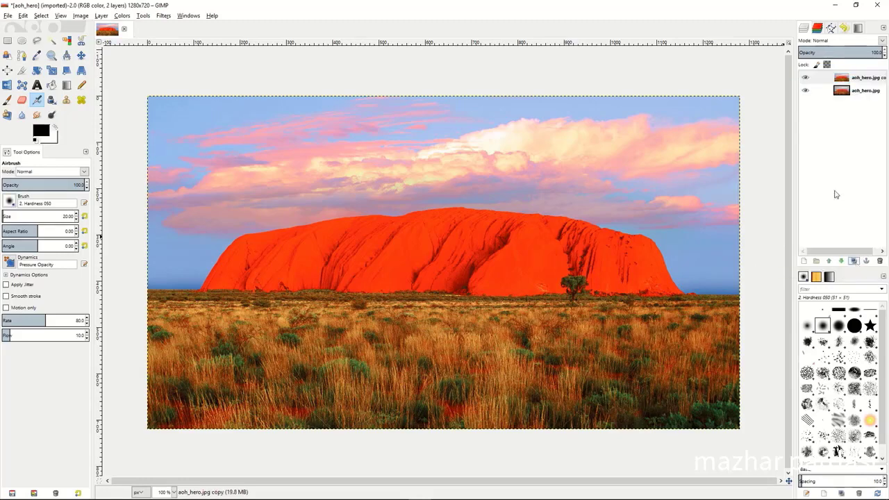
left_click(831, 80)
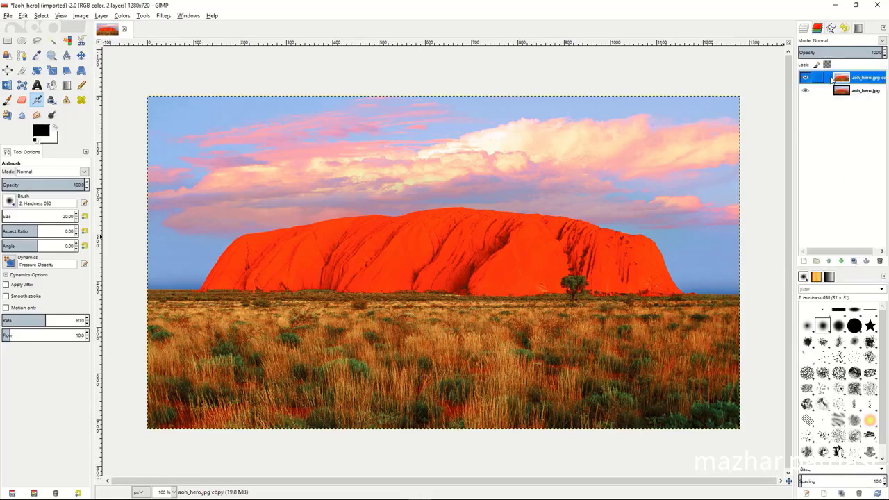
right_click(832, 80)
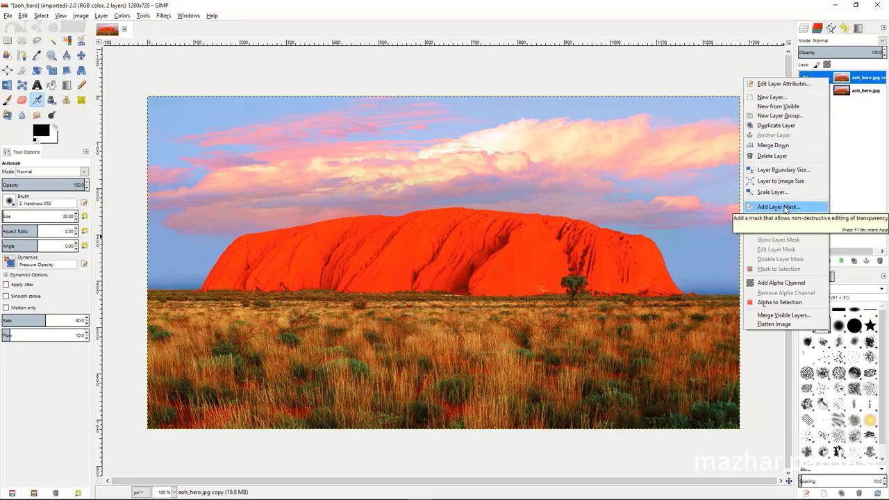
left_click(784, 208)
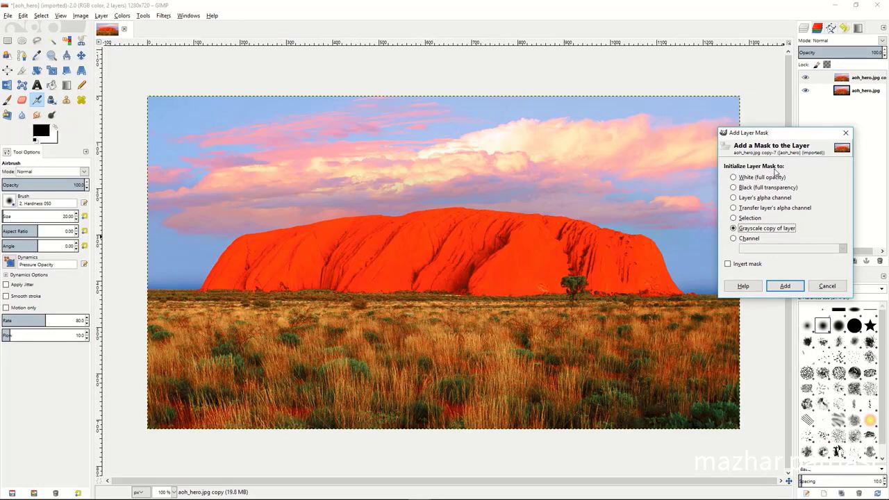
left_click(784, 286)
Display the copy's layer mask on the canvas and invert its tones.
right_click(825, 80)
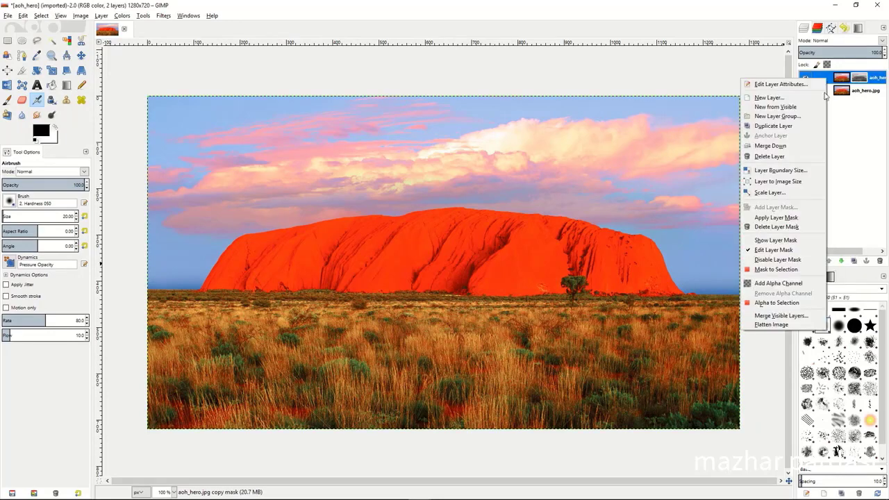
left_click(775, 240)
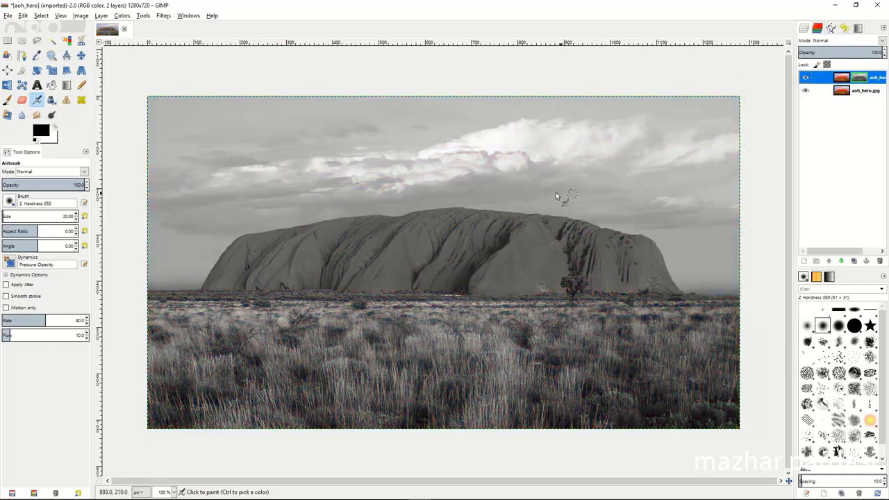
left_click(127, 20)
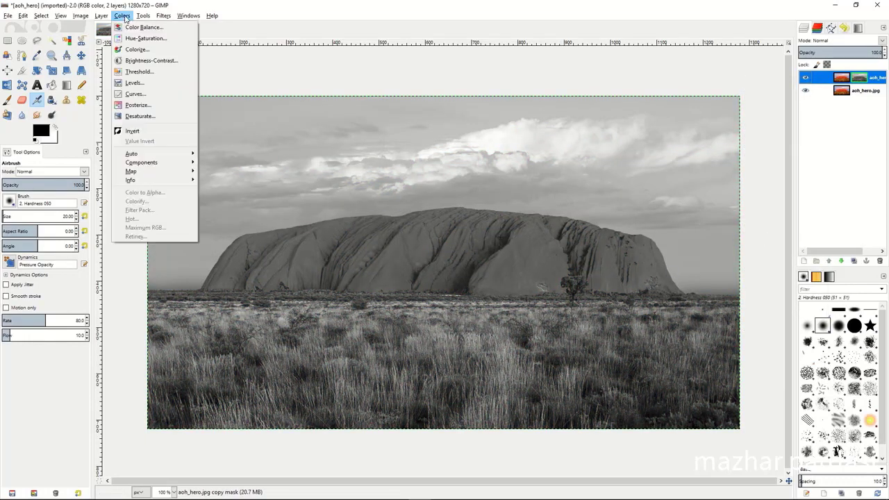
left_click(141, 131)
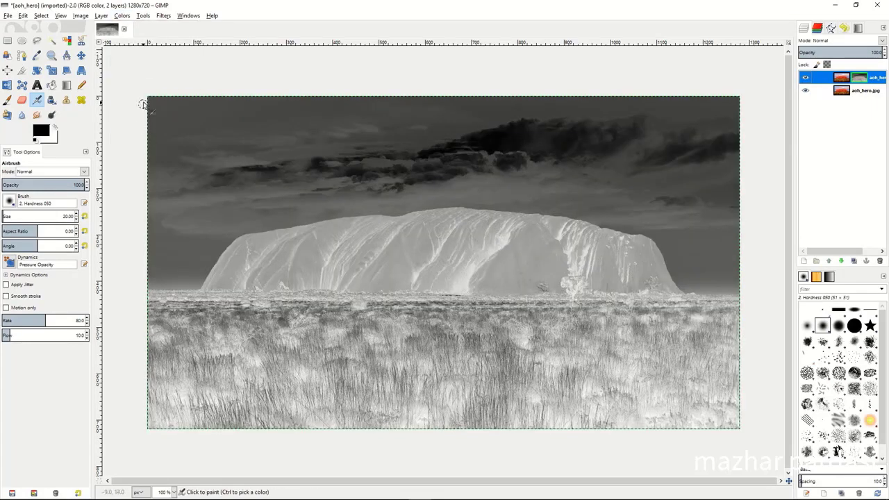
Apply a Gaussian Blur to the inverted layer mask, using the RLE method and a slightly increased blur radius.
left_click(163, 15)
mouse_move(179, 70)
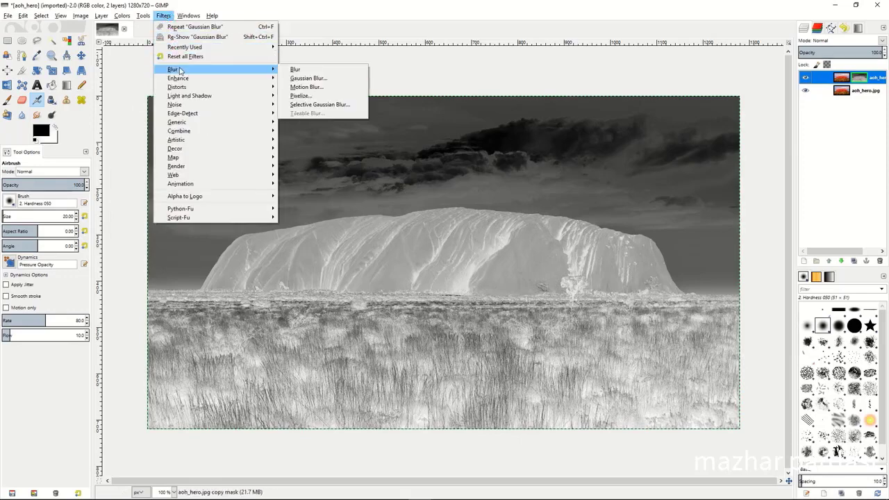
left_click(310, 79)
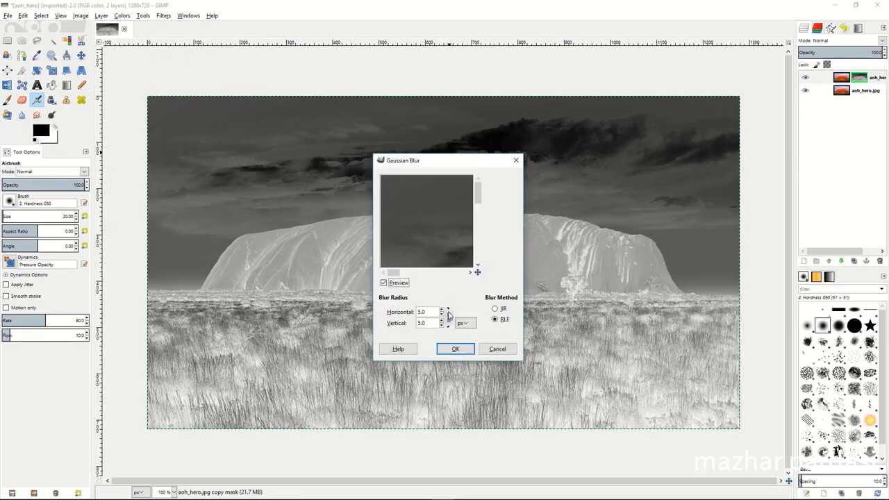
left_click(442, 309)
left_click(441, 310)
left_click(452, 350)
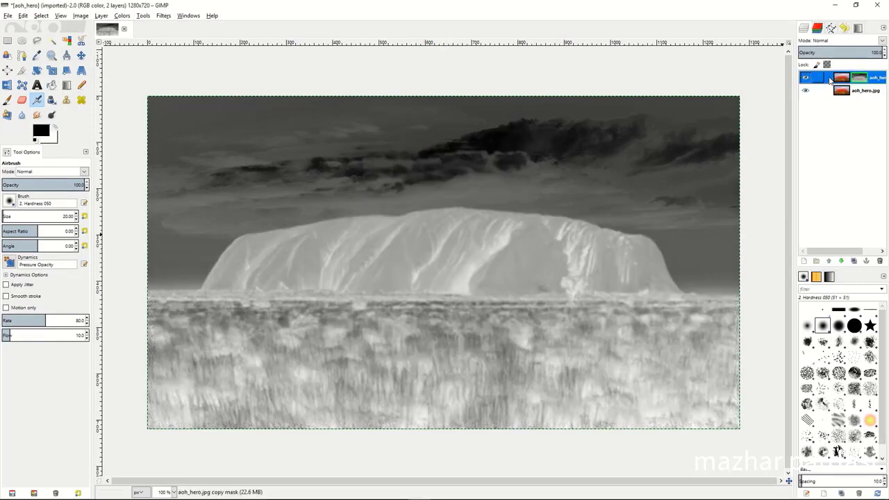
Switch the masked aoh_hero copy back to normal image display, set its blend mode to Overlay and slightly reduce its opacity.
right_click(830, 81)
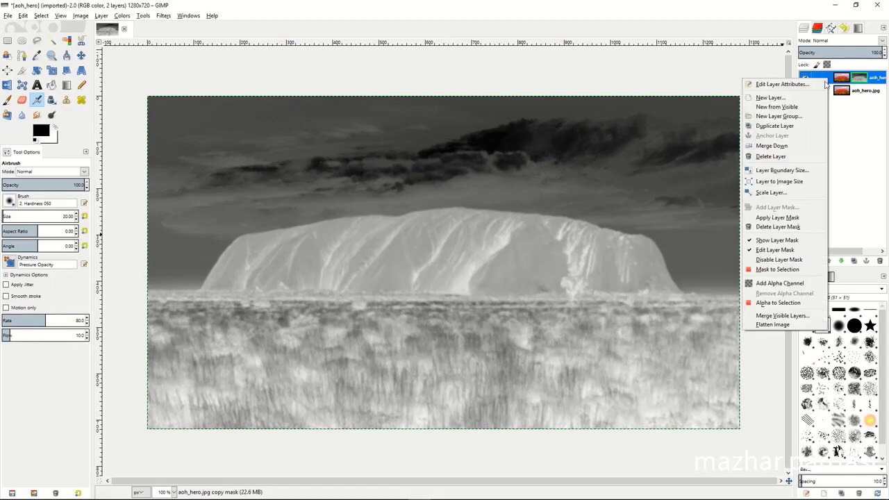
left_click(786, 240)
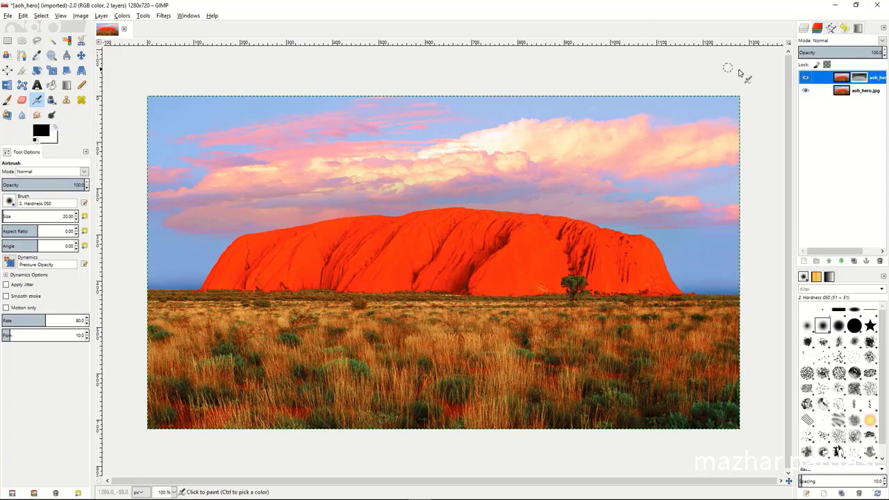
left_click(880, 40)
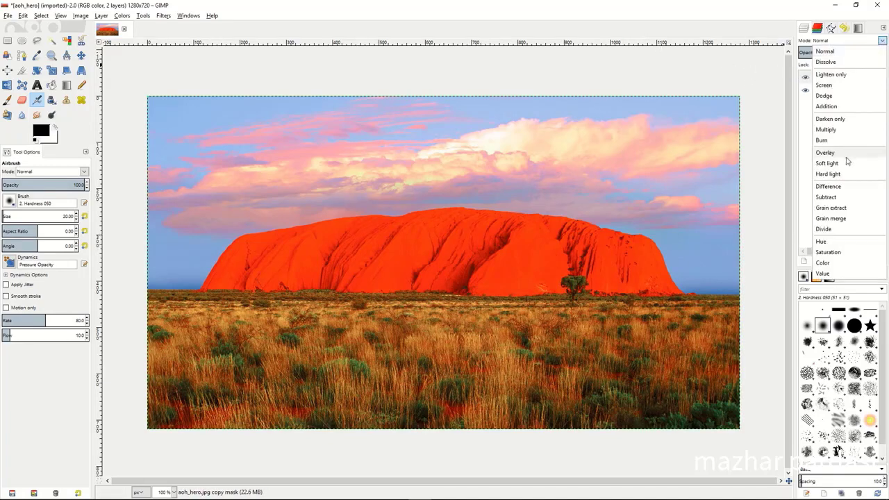
left_click(834, 152)
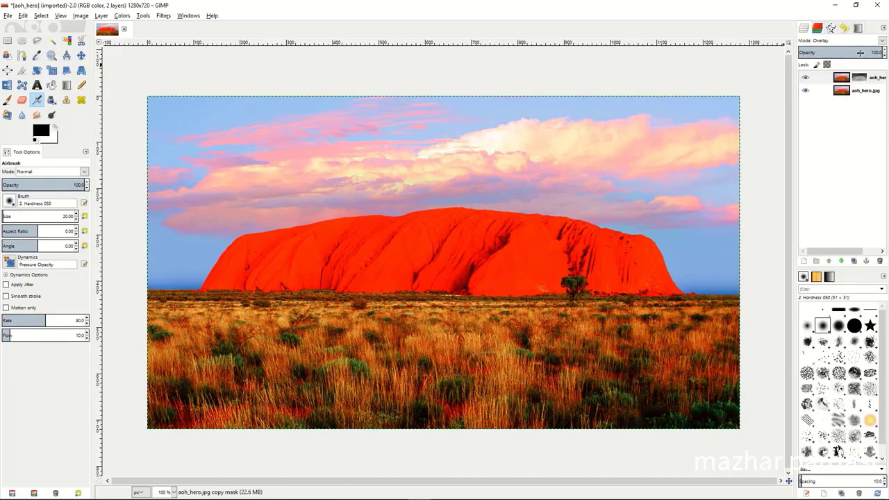
mouse_move(864, 53)
left_mouse_down()
mouse_move(817, 52)
mouse_move(862, 52)
left_mouse_up()
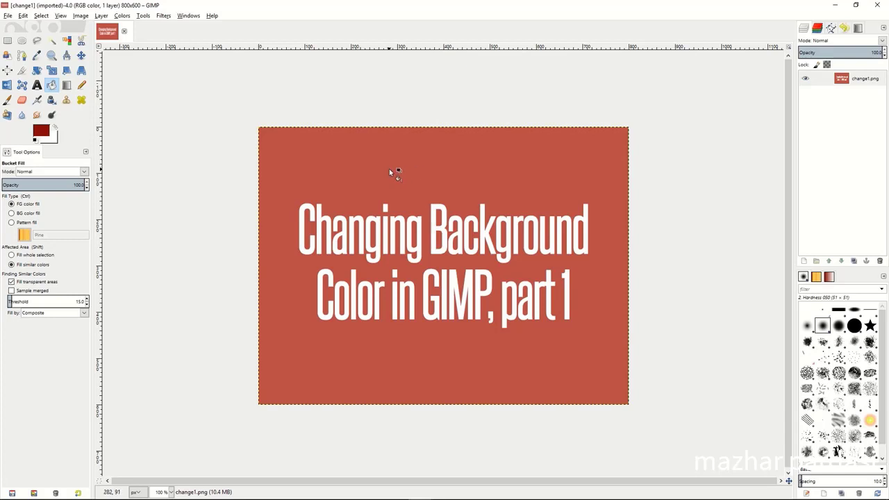
Sample the red background of change1.png and make that colour (c05444) transparent with Color to Alpha.
key("o")
left_click(330, 188)
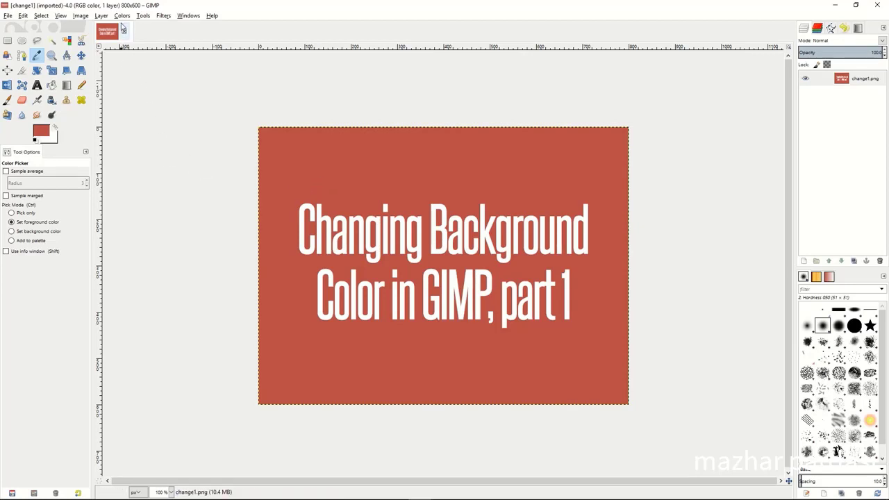
left_click(122, 15)
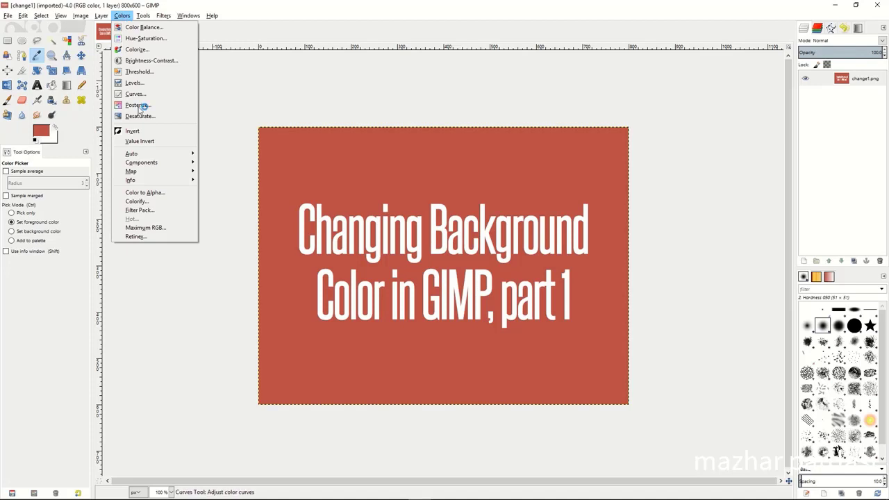
left_click(157, 197)
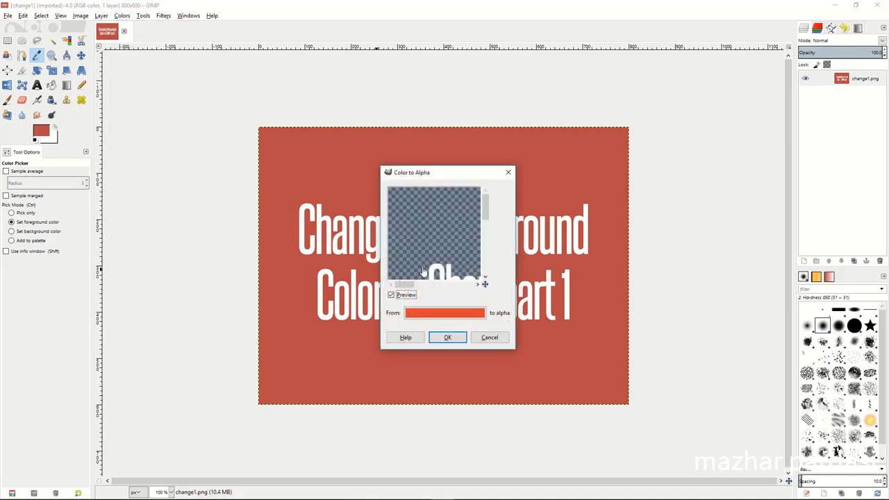
left_click(446, 315)
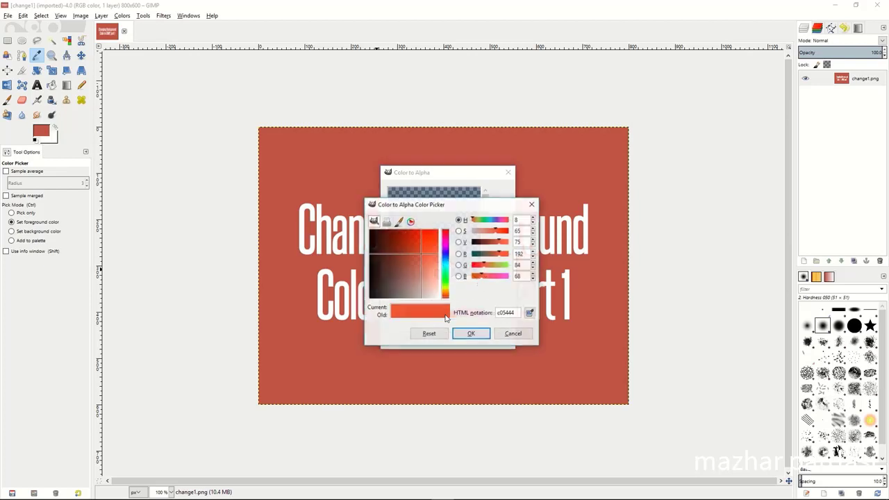
left_click(531, 314)
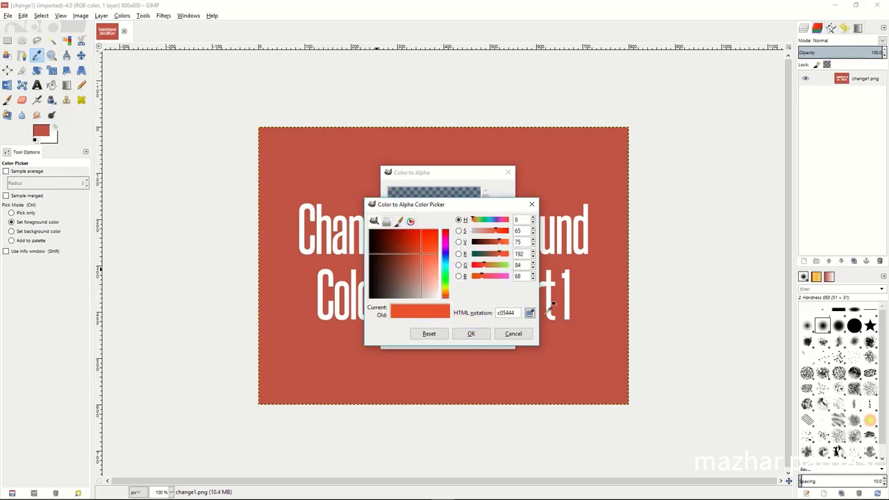
left_click(589, 311)
left_click(471, 333)
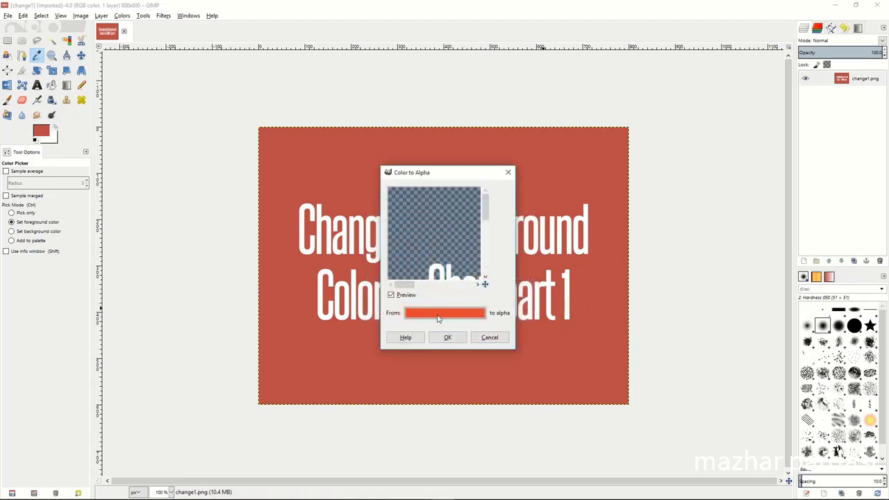
left_click_drag(422, 206, 428, 233)
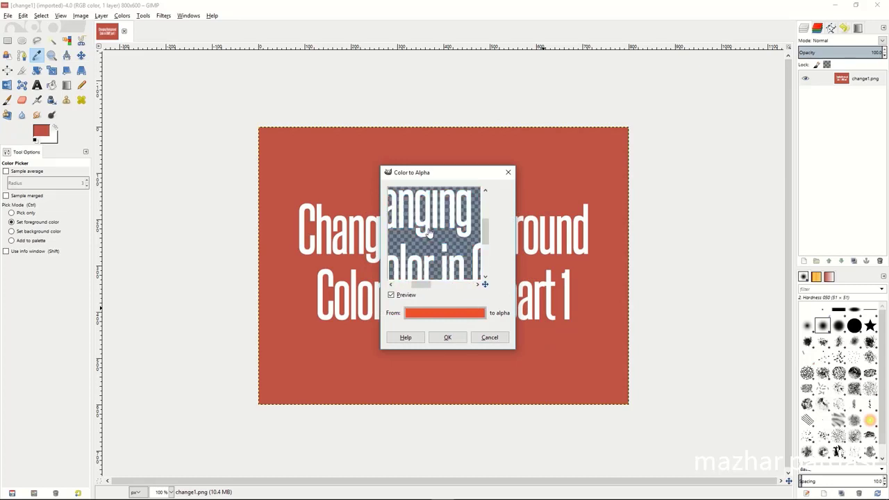
left_click(447, 338)
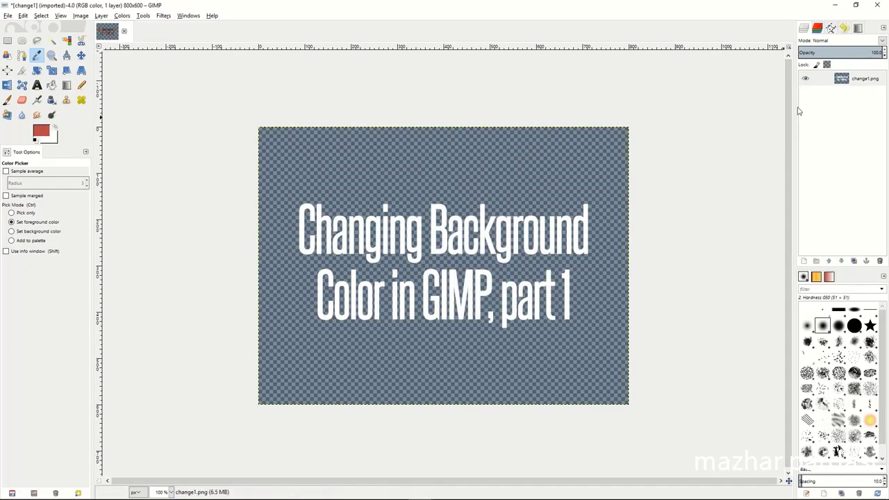
Create an 800 x 600 px transparent layer and move it below the change1.png text layer.
right_click(820, 207)
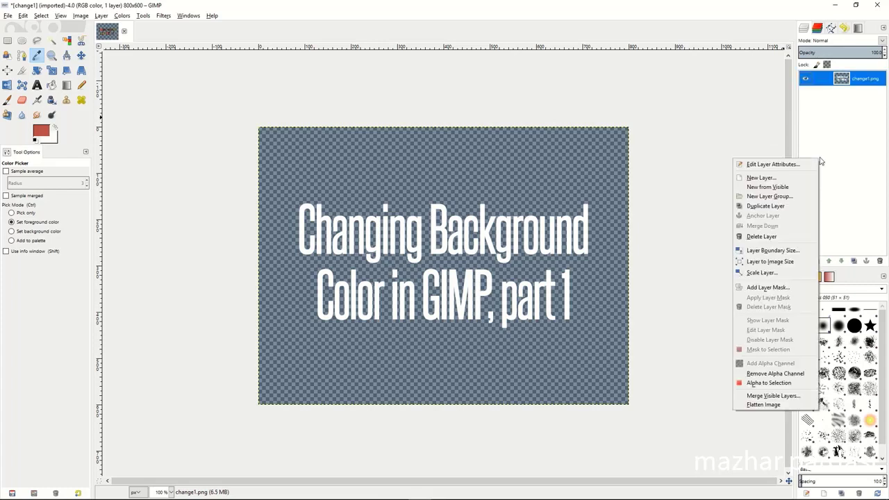
left_click(778, 178)
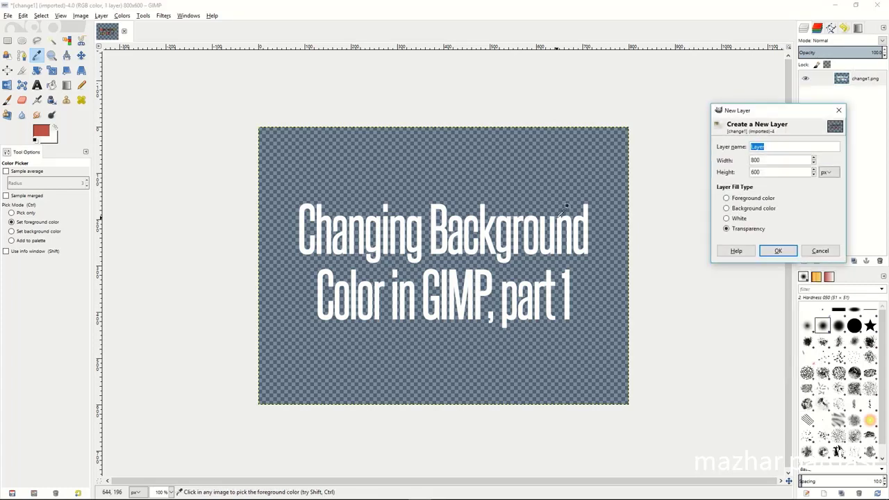
left_click(778, 253)
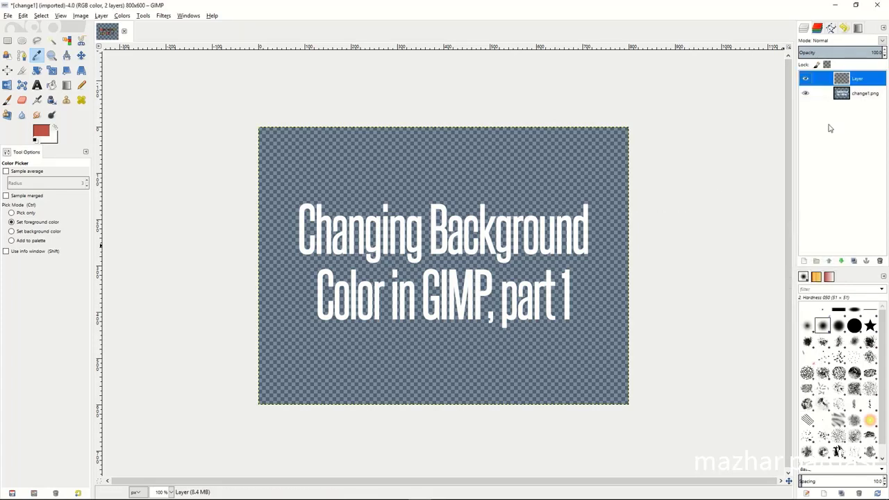
left_click_drag(871, 82, 875, 102)
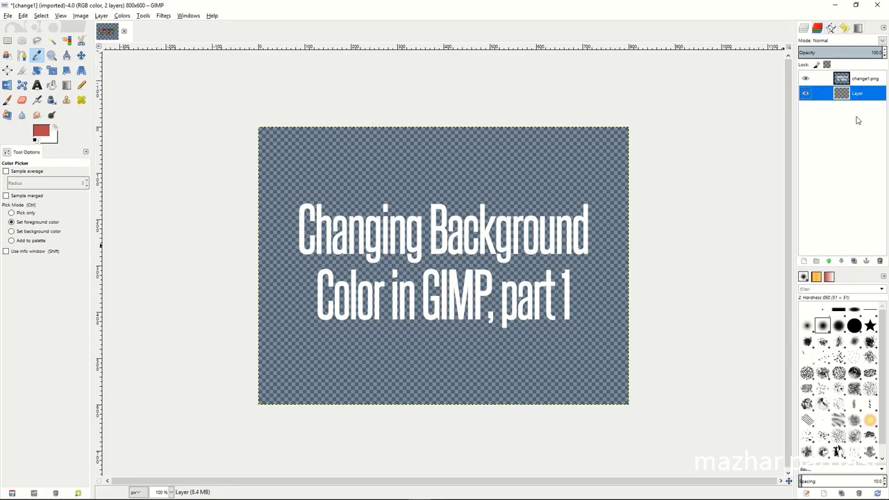
Choose a teal-blue foreground colour with hue 192 and bucket-fill the new background layer with it.
key("shift+b")
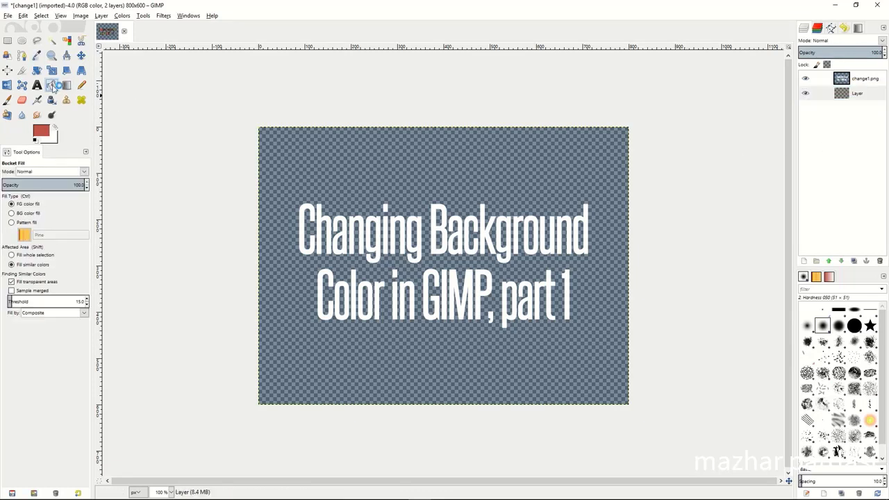
left_click(41, 129)
left_click(89, 130)
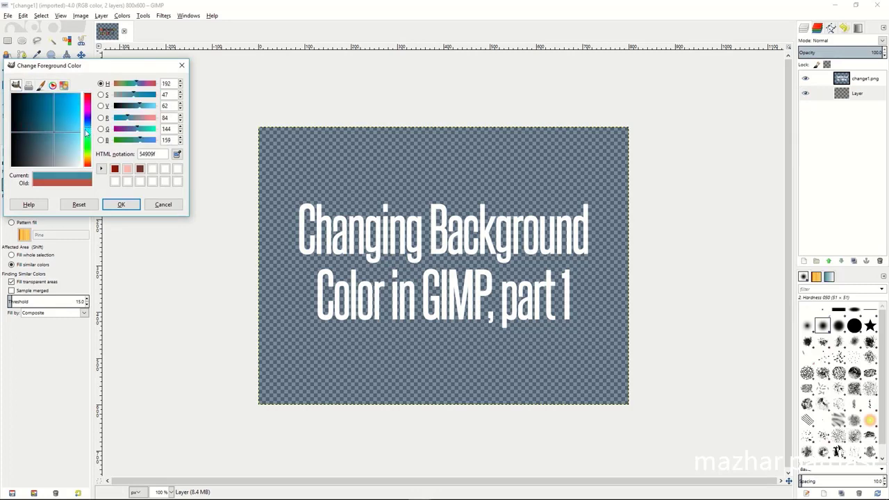
left_click(120, 204)
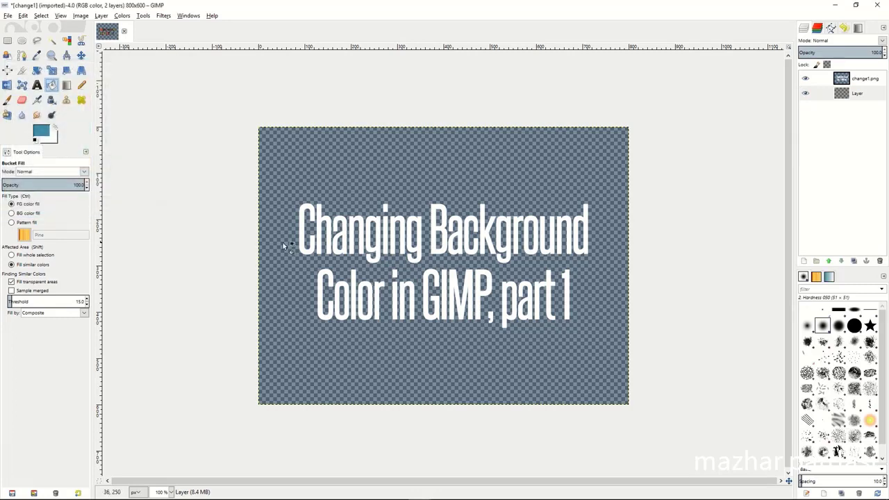
left_click(385, 179)
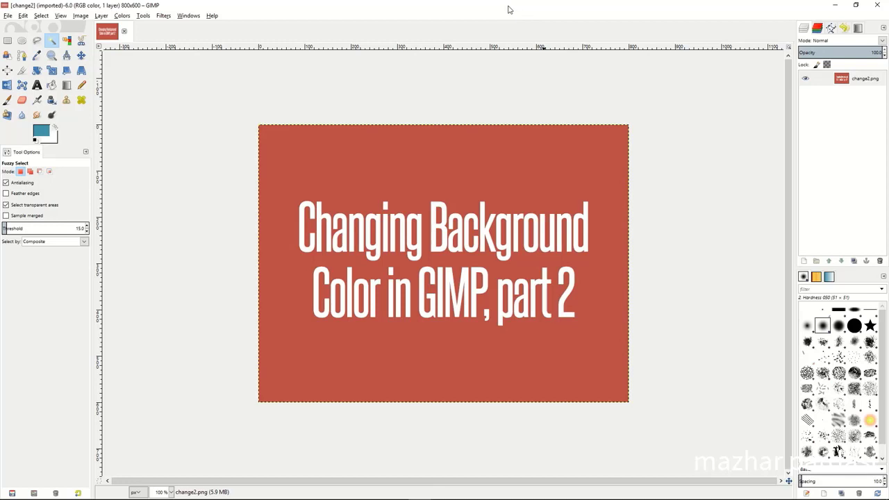
Add an alpha channel to the change2.png layer.
left_click(839, 82)
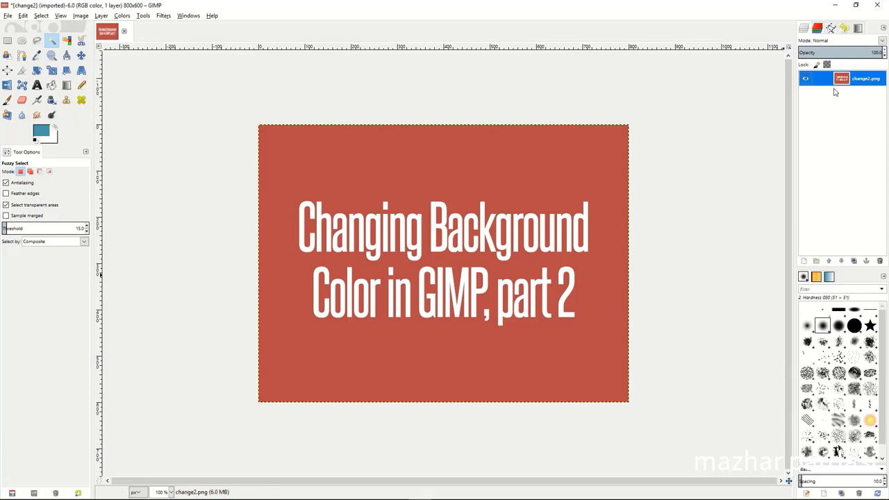
right_click(827, 81)
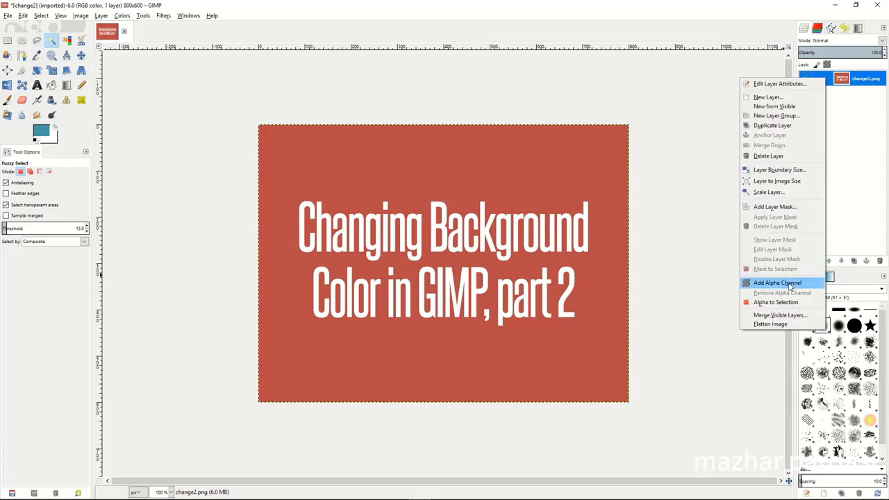
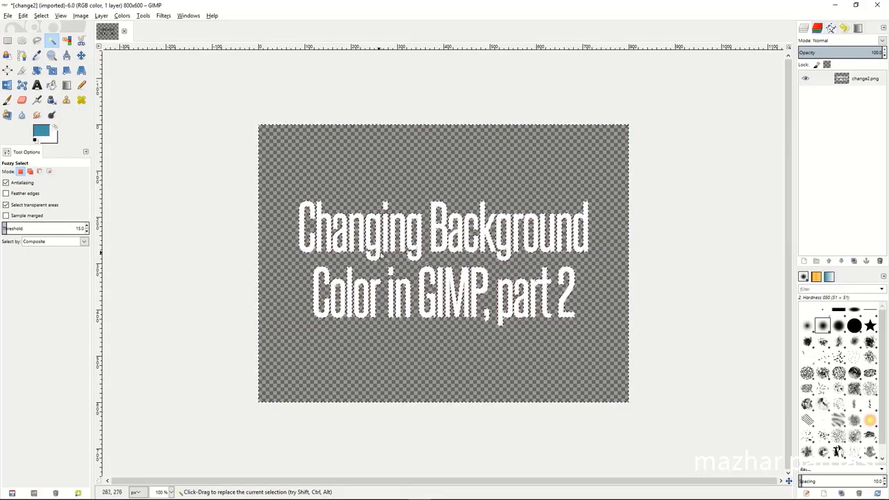
Clear the selection, then create an 800 x 600 px transparent layer and place it below the change2.png text layer.
right_click(348, 171)
mouse_move(373, 199)
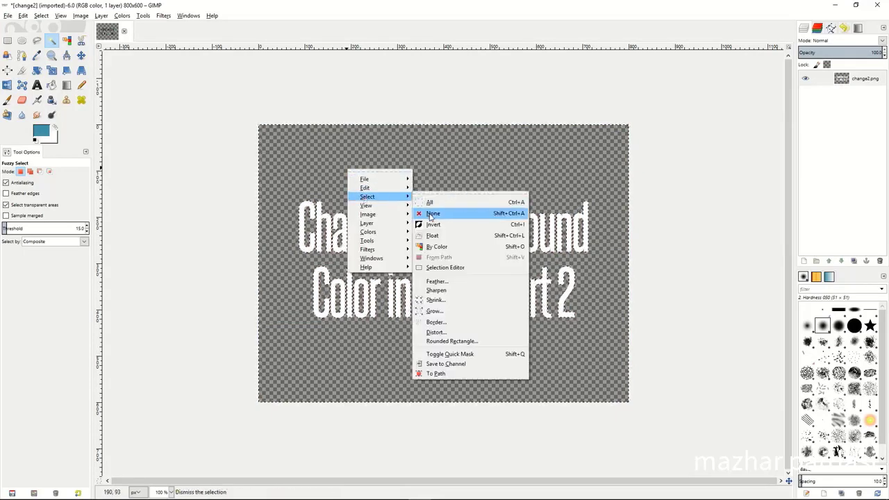
left_click(431, 214)
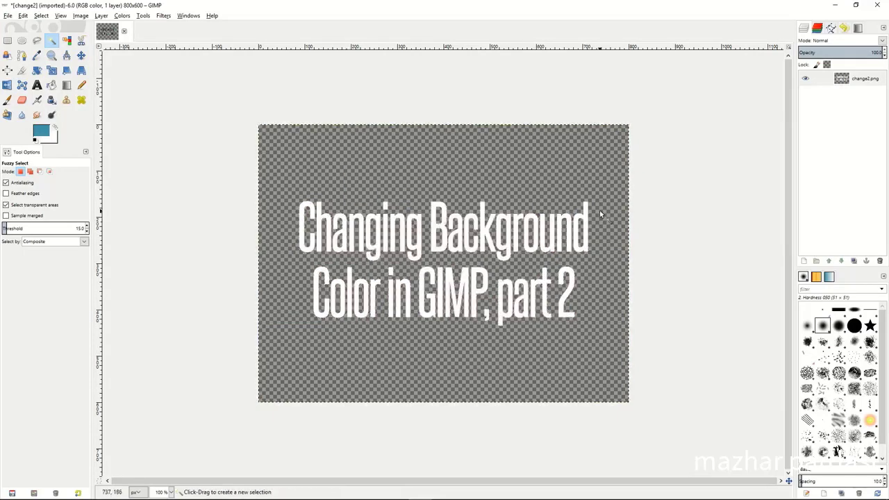
right_click(830, 111)
left_click(784, 130)
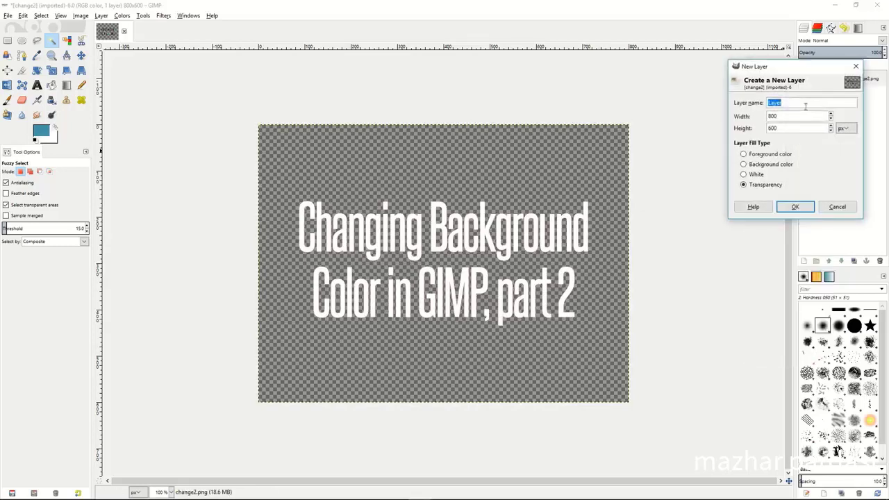
left_click(793, 206)
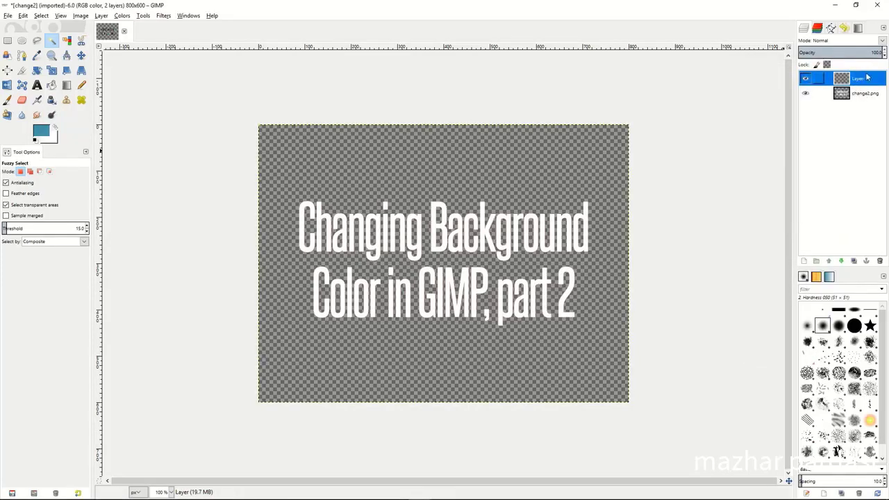
left_click_drag(850, 81, 855, 103)
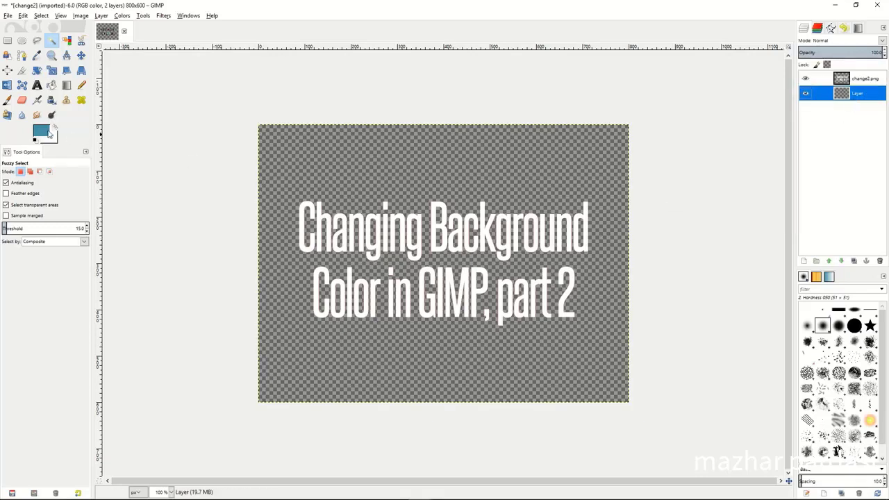
Set the foreground to a muted blue (about 81a7b0) and bucket-fill the layer beneath the change2.png text with it.
left_click(43, 132)
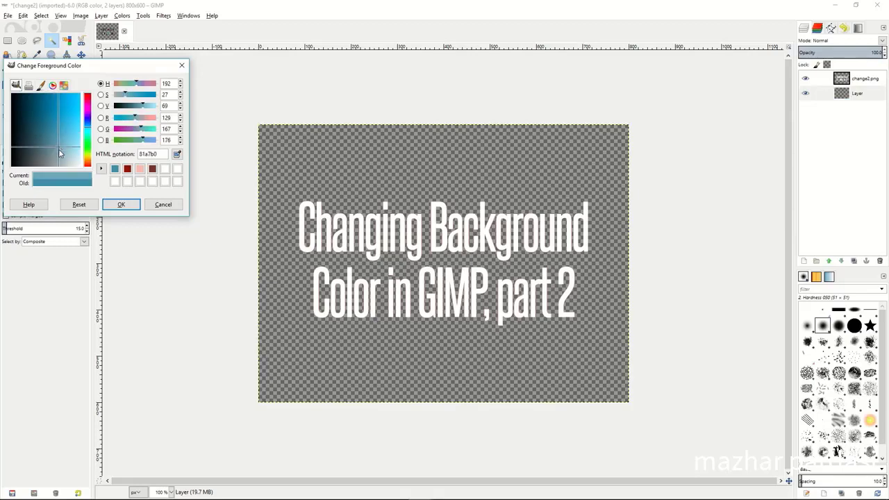
left_click(121, 204)
key("shift+b")
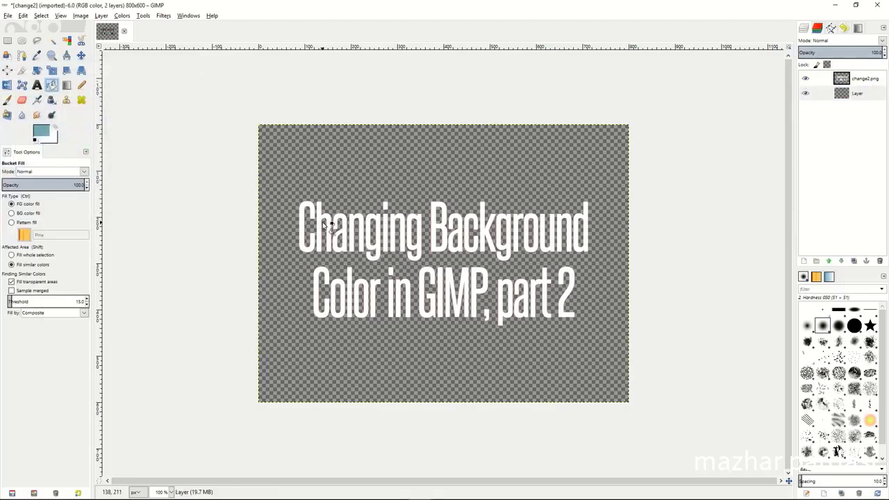
left_click(414, 180)
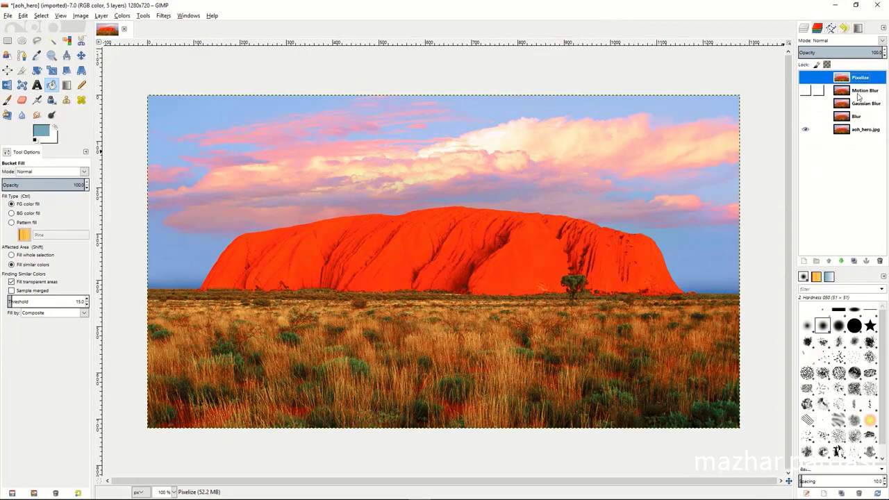
Select the Blur layer in the aoh_hero image, make it visible and apply the basic Blur filter to it.
left_click_drag(842, 78, 673, 78)
left_click_drag(673, 74, 859, 120)
left_click(858, 117)
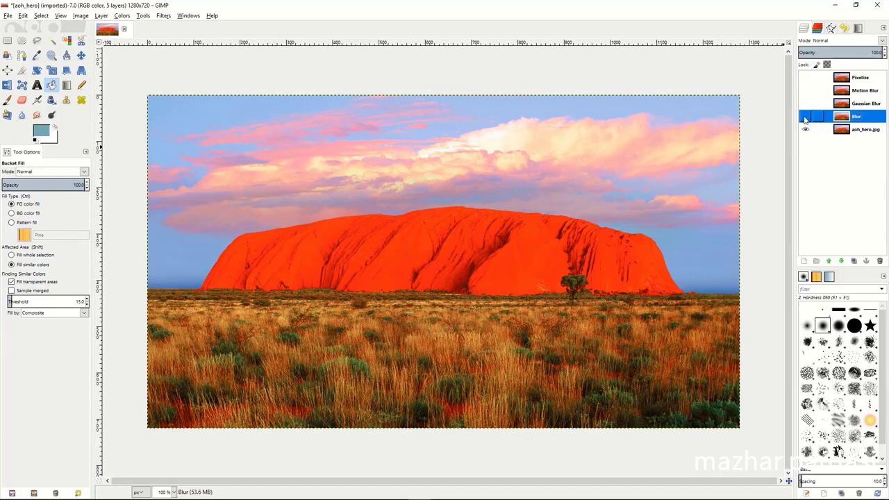
left_click(805, 118)
left_click(165, 16)
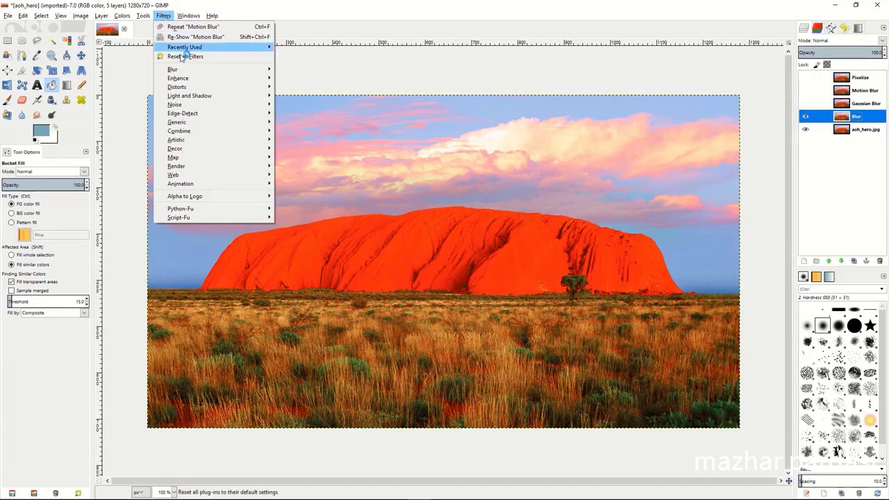
mouse_move(187, 70)
left_click(297, 70)
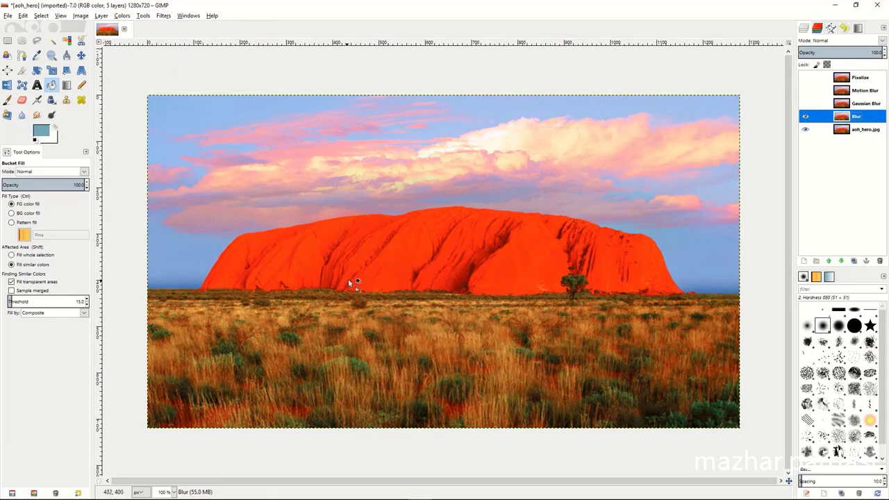
Select the Gaussian Blur layer, make it visible and apply the Gaussian Blur filter with an 8 px horizontal and vertical radius.
left_click(805, 118)
left_click(812, 104)
left_click(805, 104)
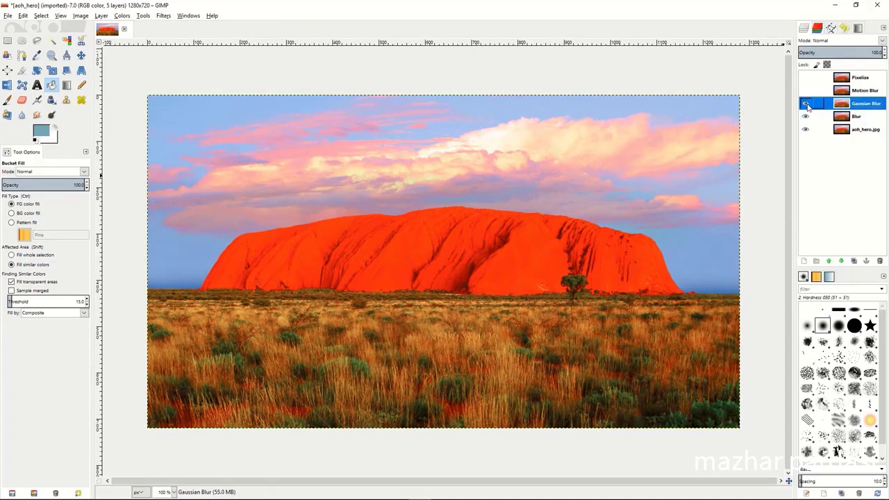
left_click(161, 16)
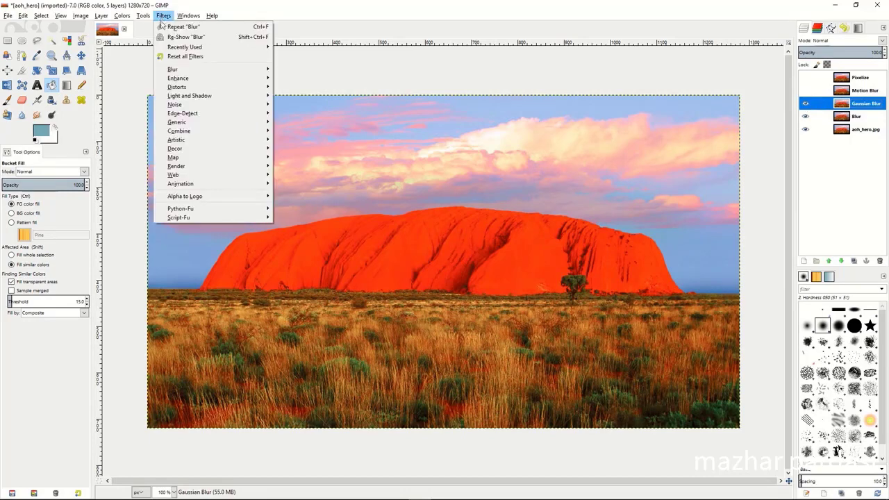
mouse_move(208, 70)
left_click(302, 78)
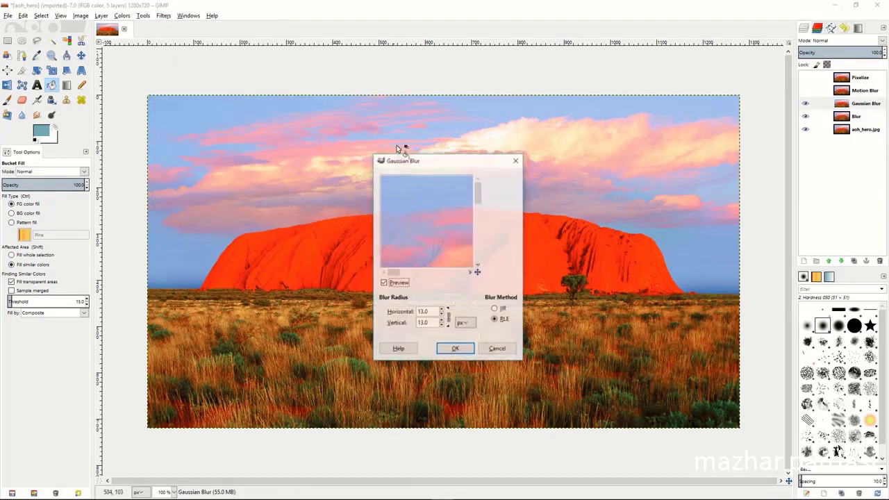
left_click(442, 315)
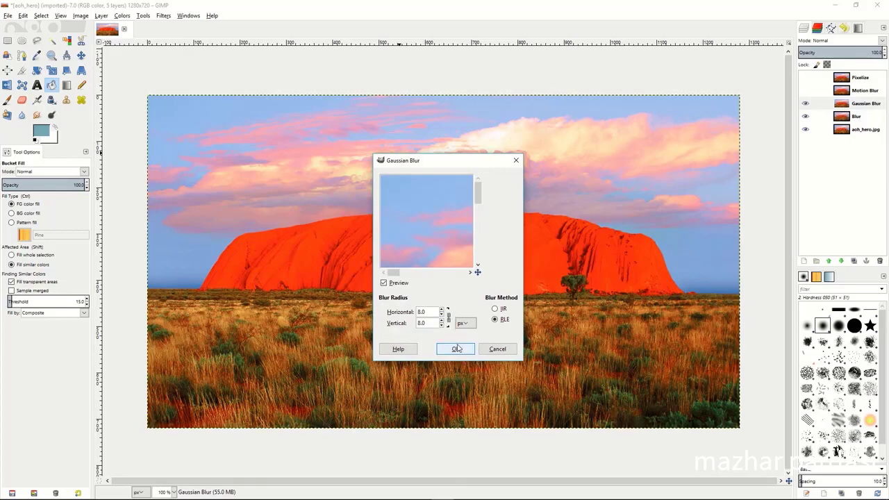
left_click(442, 309)
left_click(454, 348)
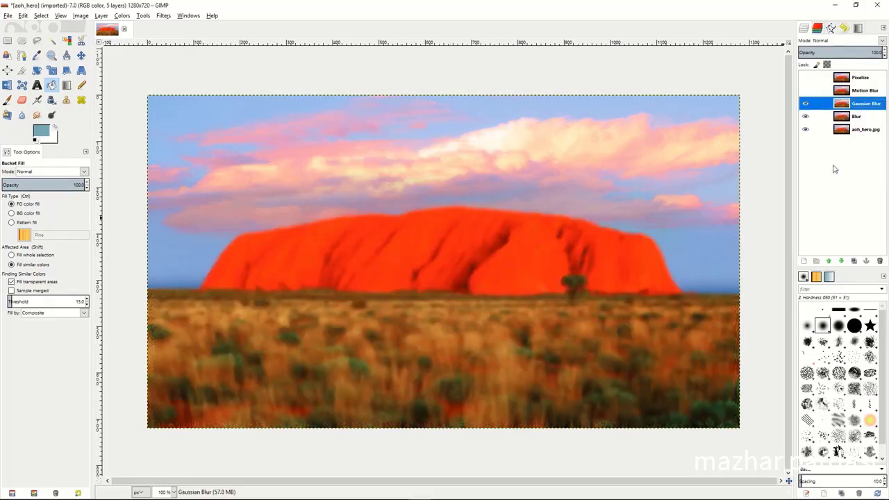
Select the Motion Blur layer, make it visible and apply a Zoom-type Motion Blur with a slightly shortened length, blurring outward.
left_click(814, 93)
left_click(806, 91)
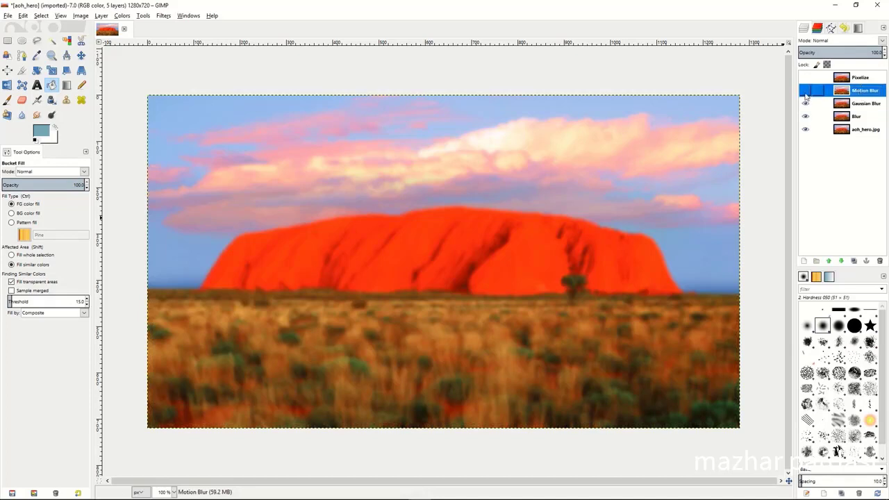
left_click(164, 16)
mouse_move(182, 70)
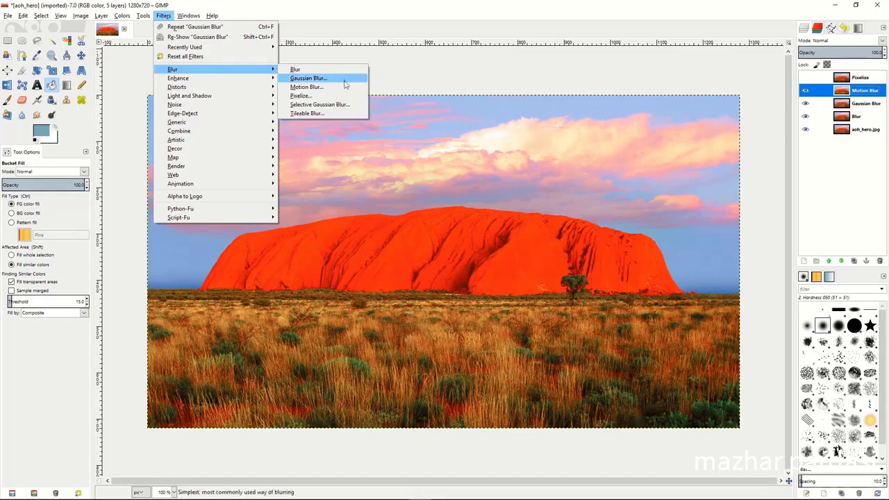
left_click(309, 87)
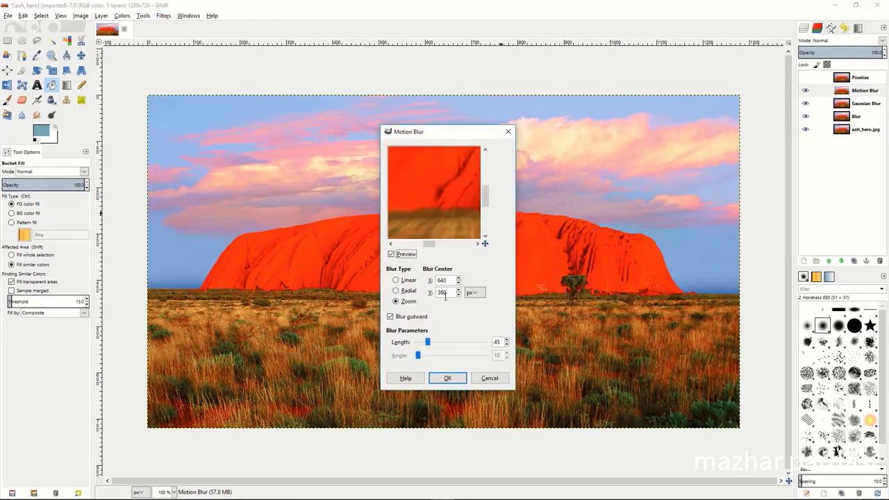
left_click_drag(427, 342, 424, 341)
left_click(448, 378)
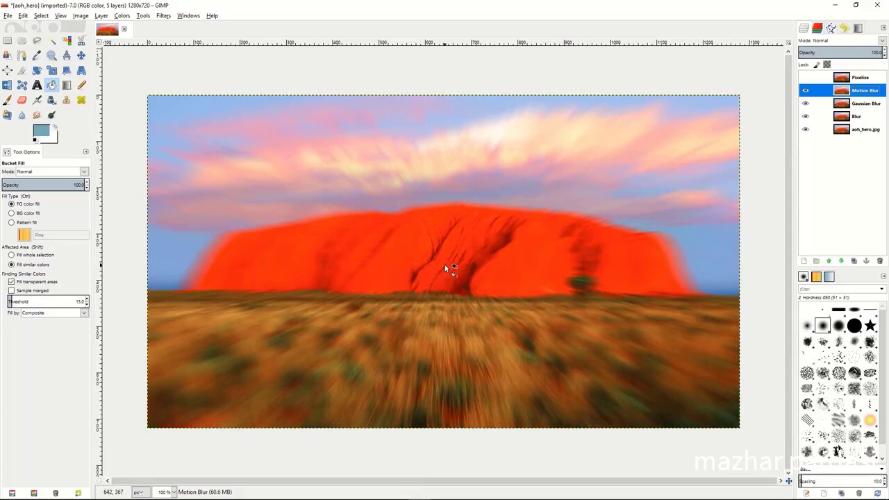
Make the Pixelize layer visible, select it and apply the Pixelize filter with a pixel width and height of 7 px.
left_click(806, 79)
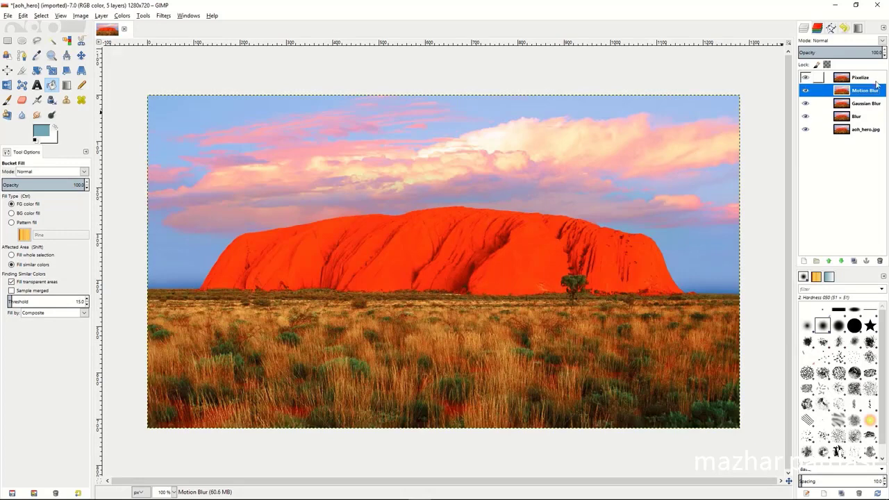
left_click(873, 82)
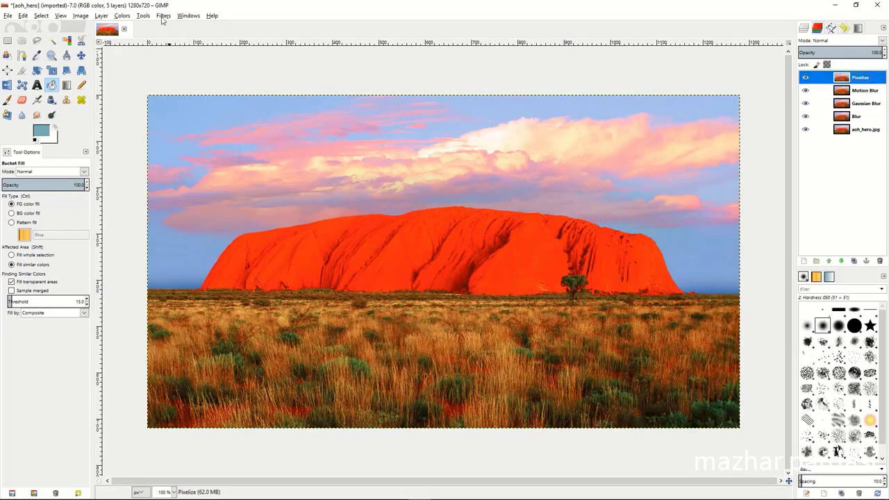
left_click(163, 16)
mouse_move(209, 70)
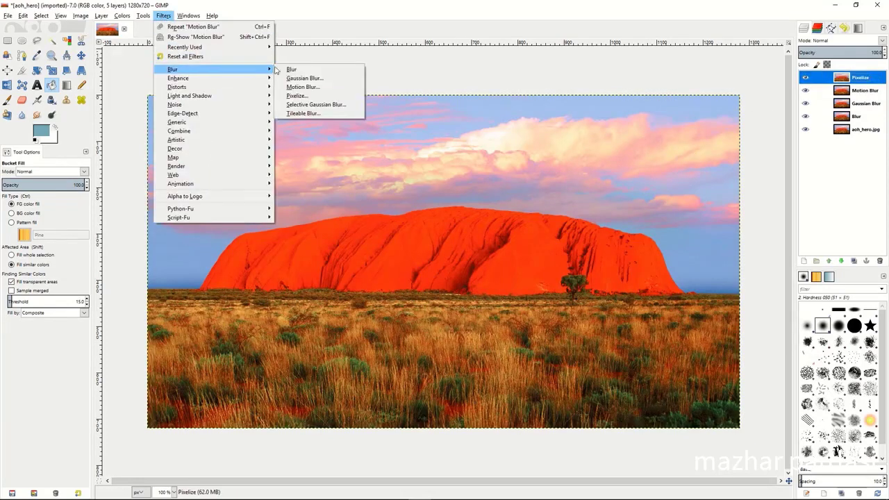
left_click(312, 96)
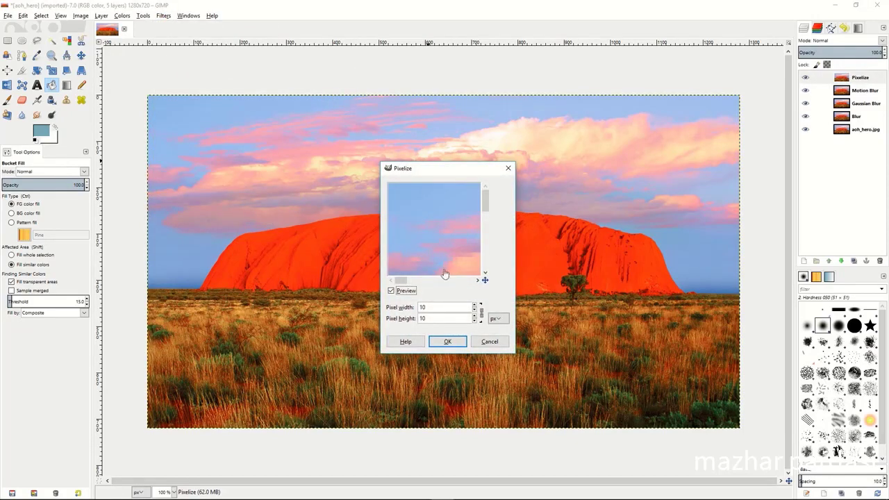
left_click_drag(449, 229, 413, 197)
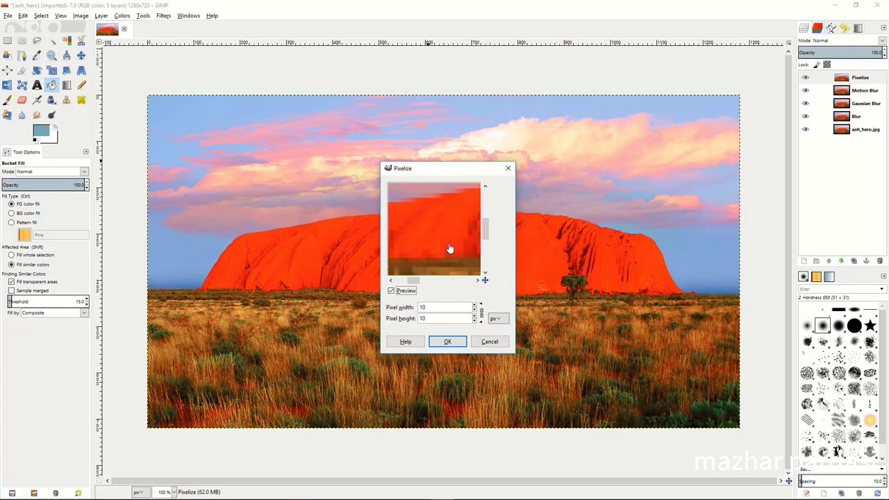
left_click(476, 311)
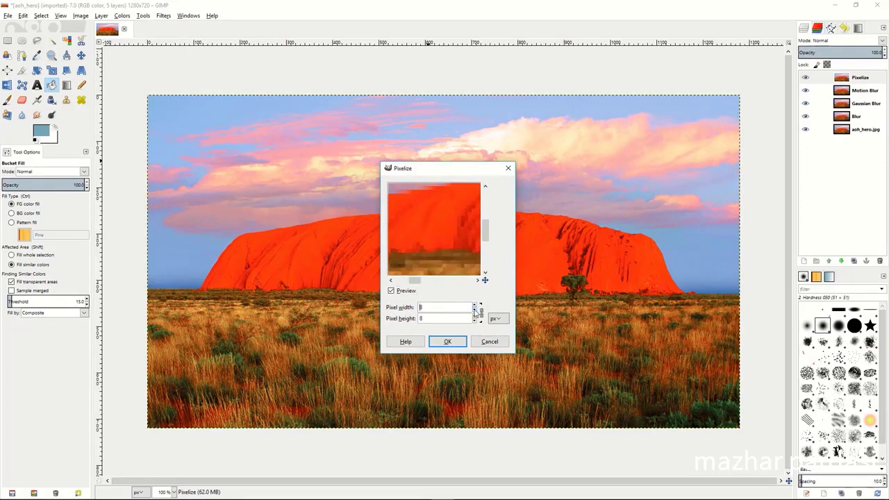
left_click(475, 311)
left_click(476, 310)
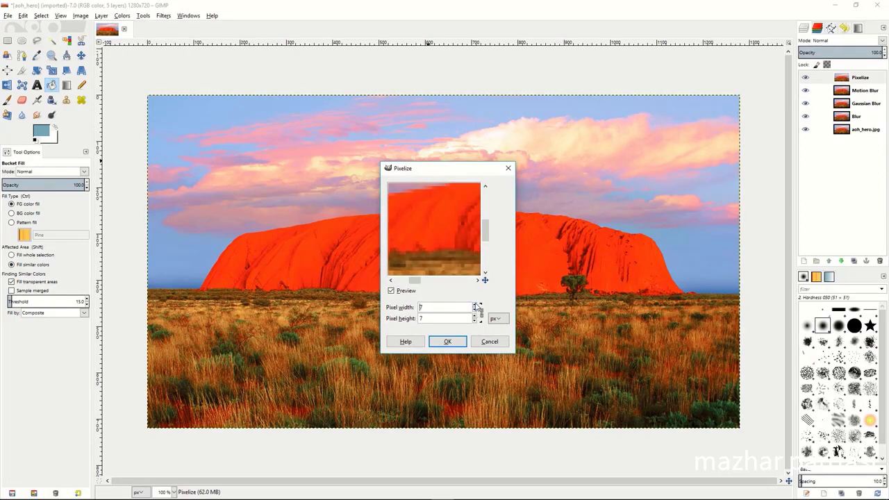
left_click(447, 341)
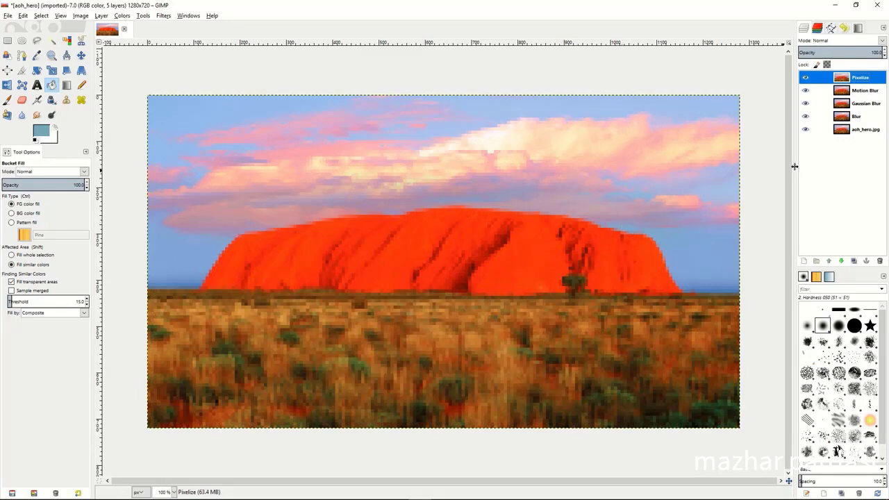
Hide the Pixelize, Motion Blur and Gaussian Blur layers, and lower the Blur layer's opacity to about 46.
left_click(806, 77)
left_click(805, 91)
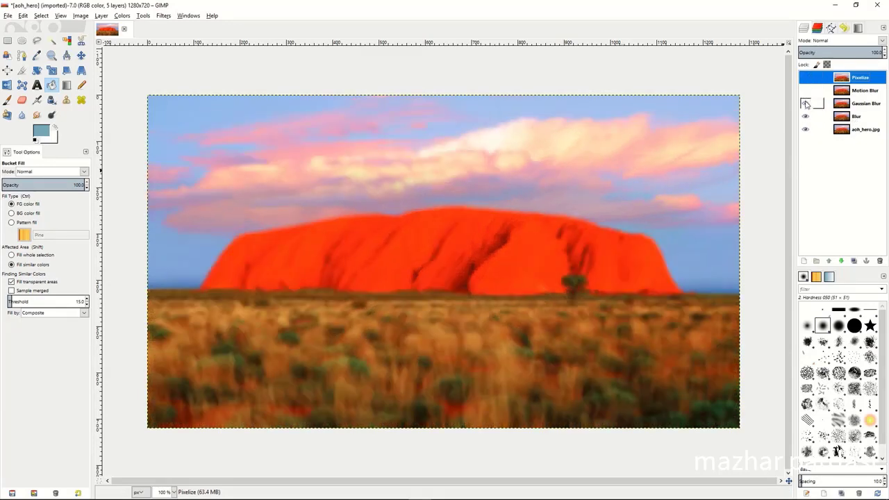
left_click(805, 103)
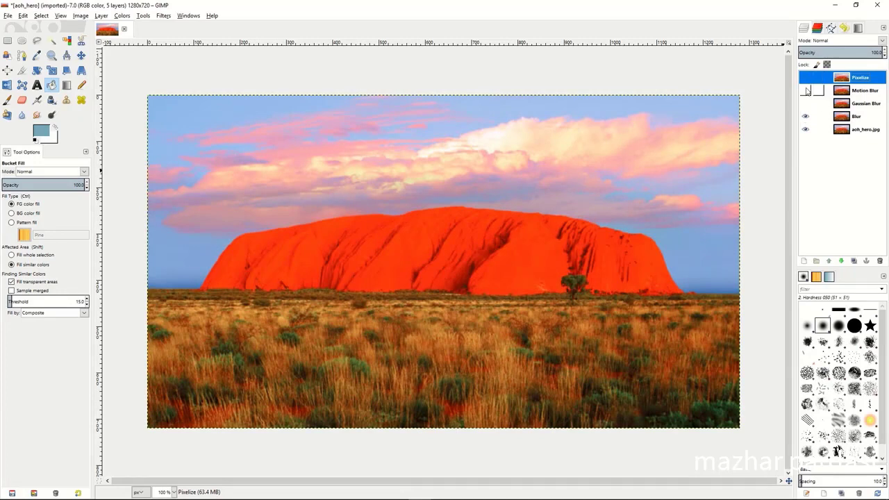
left_click(854, 118)
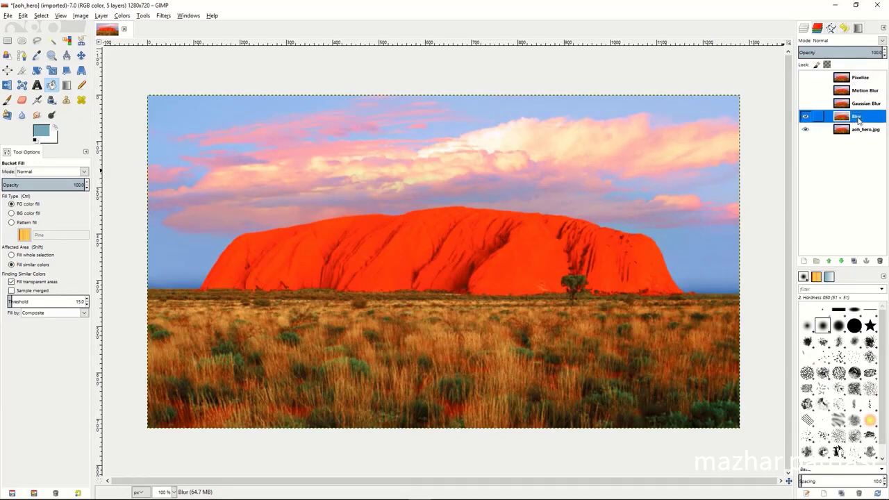
left_click_drag(860, 52, 837, 53)
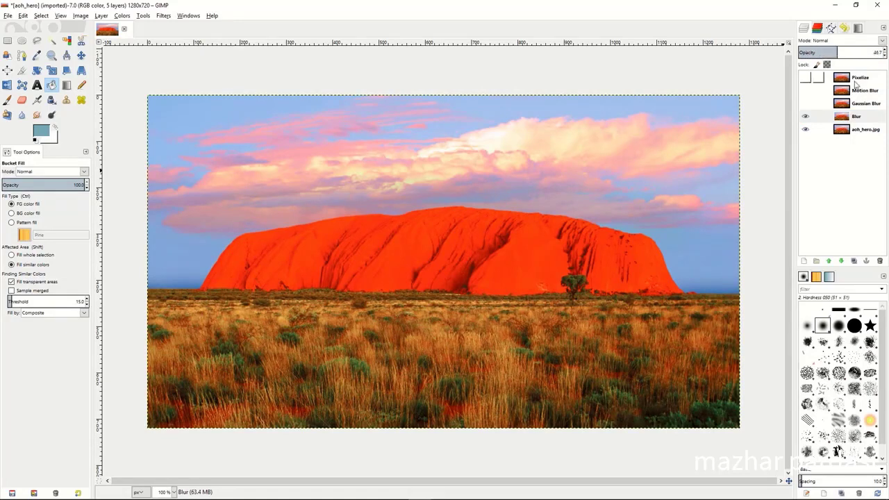
Show the Gaussian Blur layer with the Blur layer hidden, and lower the Gaussian Blur layer's opacity to roughly half.
left_click(805, 104)
left_click(848, 104)
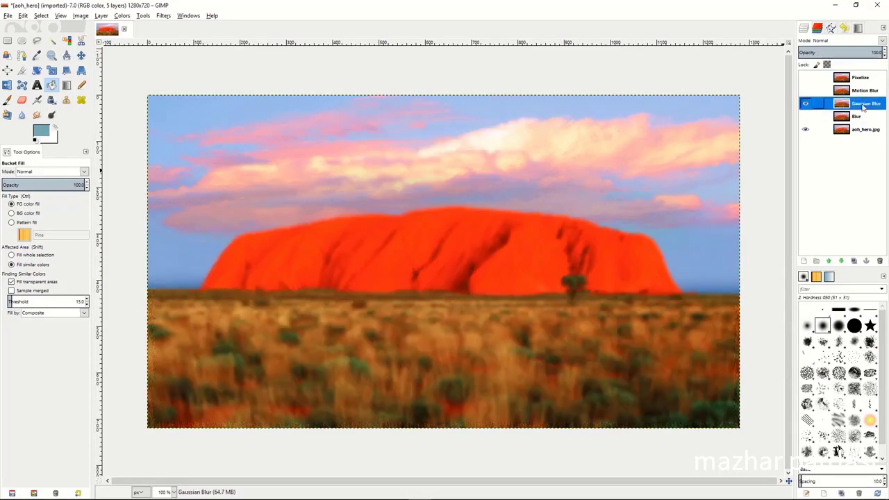
left_click_drag(859, 50, 845, 50)
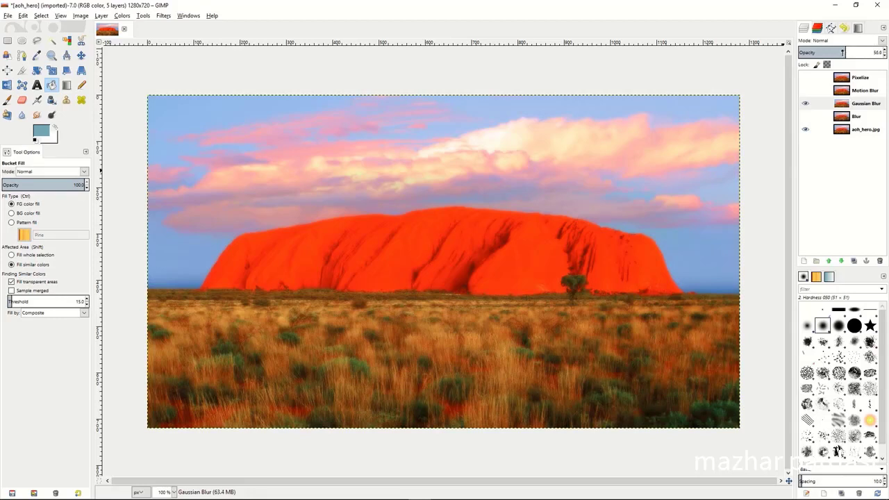
Hide the Gaussian Blur layer, show the Motion Blur layer and lower its opacity to about 49.5.
left_click(805, 103)
left_click(818, 90)
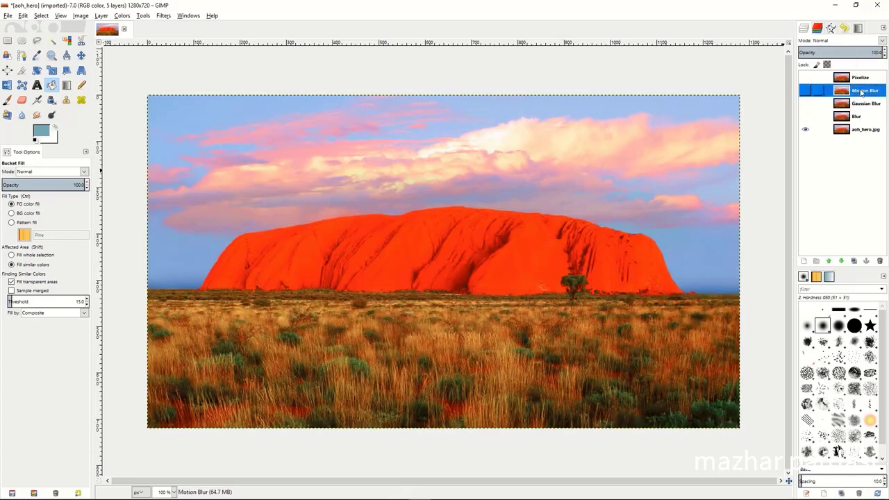
left_click(805, 90)
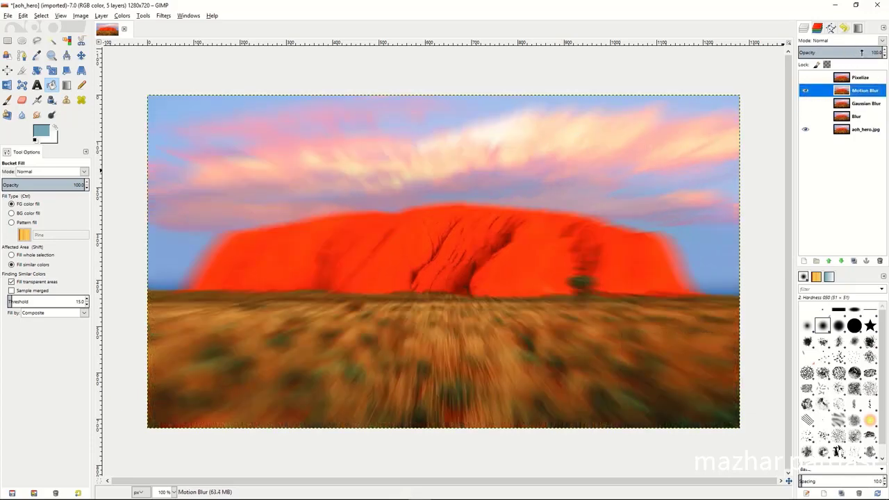
left_click_drag(859, 52, 835, 52)
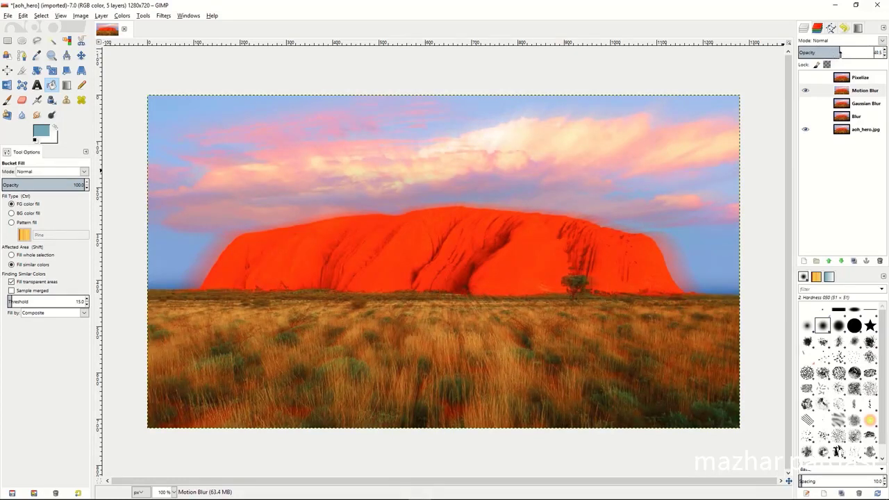
Hide the Motion Blur layer, show the Pixelize layer and adjust its opacity, ending at 100.
left_click(807, 90)
left_click(814, 78)
left_click(805, 78)
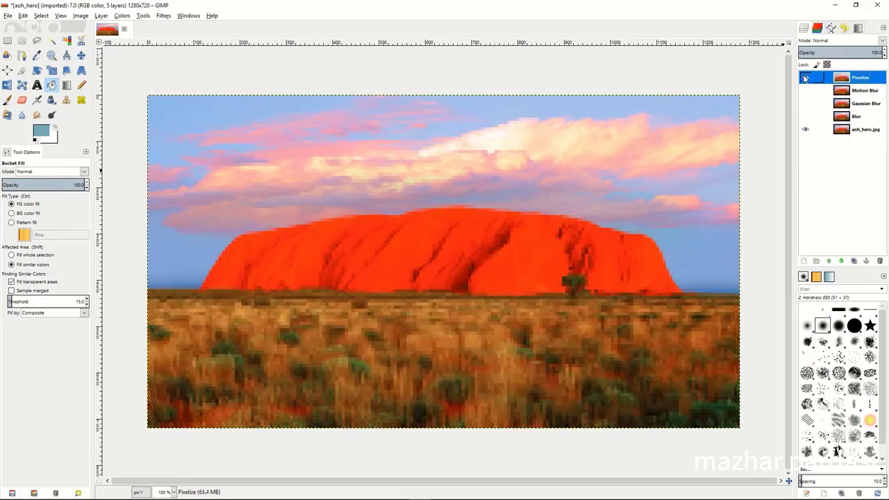
left_click_drag(844, 53, 884, 53)
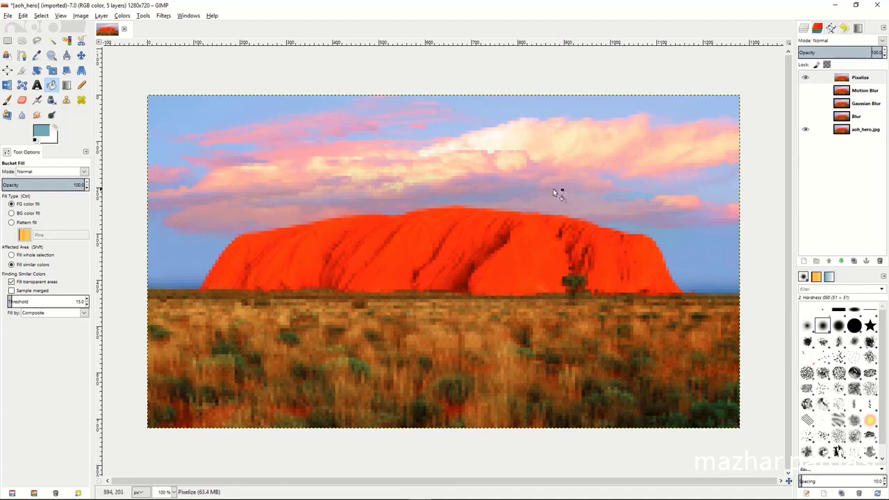
Select a rectangle about 1239 x 677 px just inside the image edges and add an inverted selection-based mask to the Pixelize layer.
left_click(8, 41)
left_click_drag(157, 105, 728, 417)
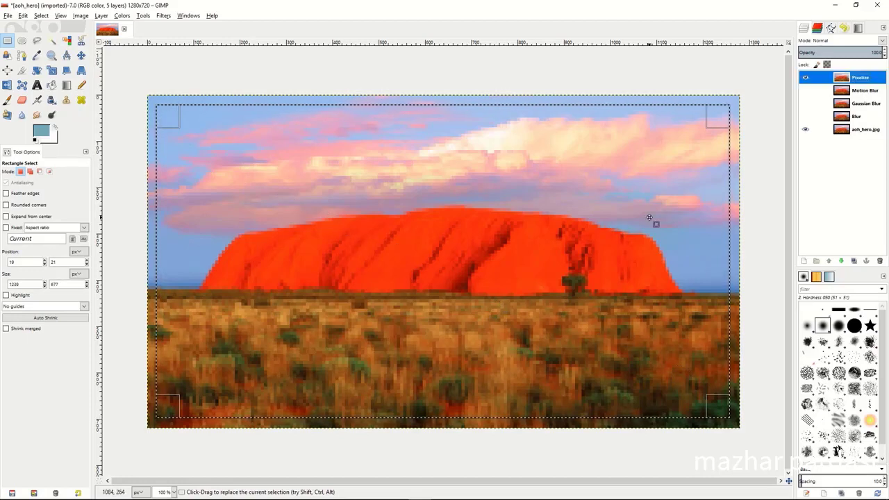
right_click(875, 82)
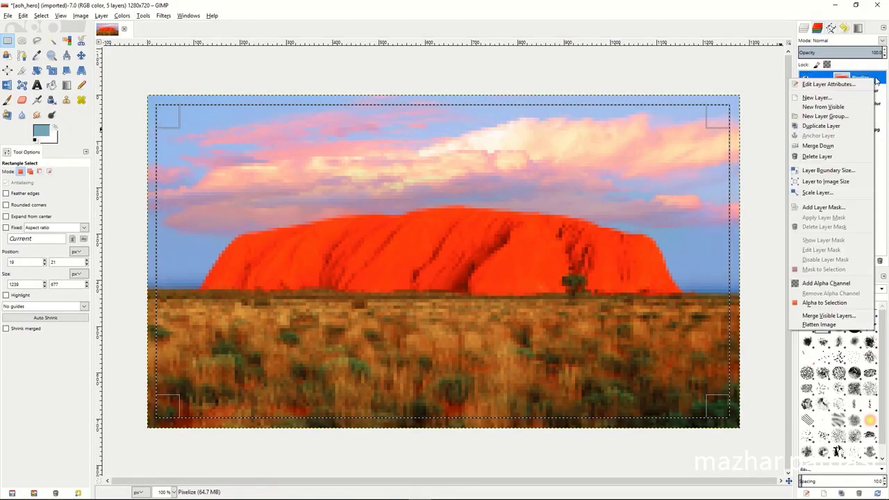
left_click(838, 208)
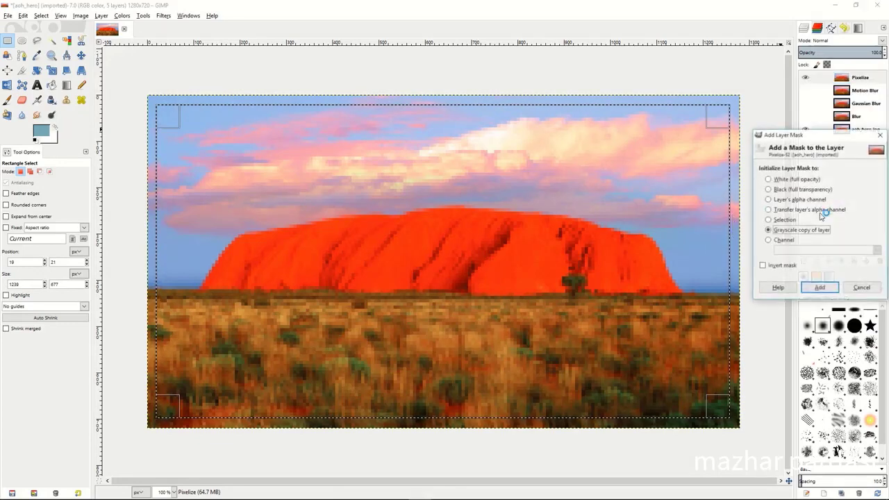
left_click(768, 220)
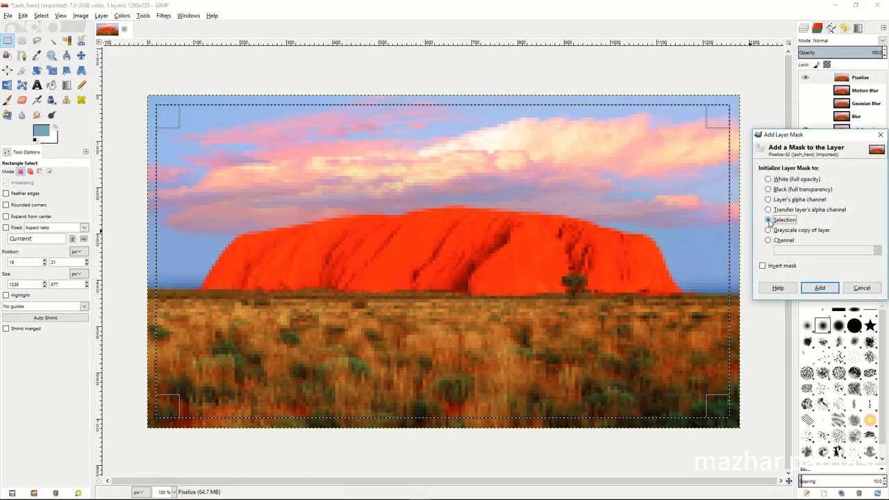
left_click(763, 265)
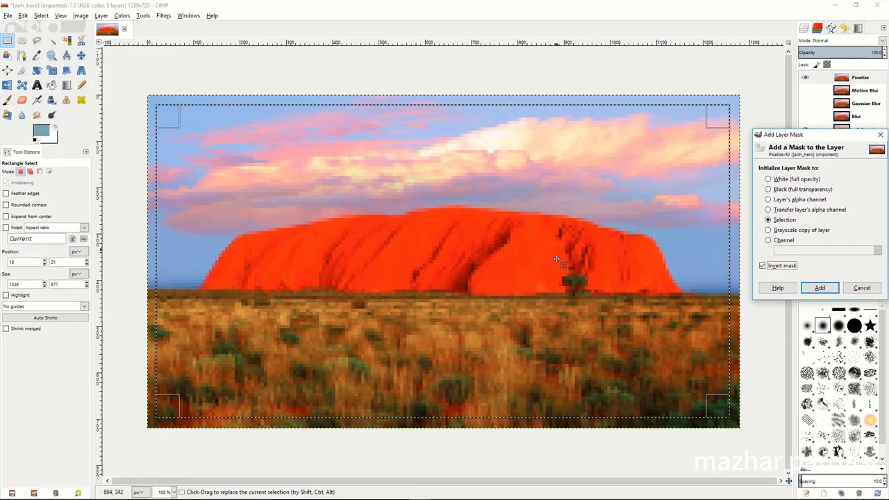
left_click(820, 288)
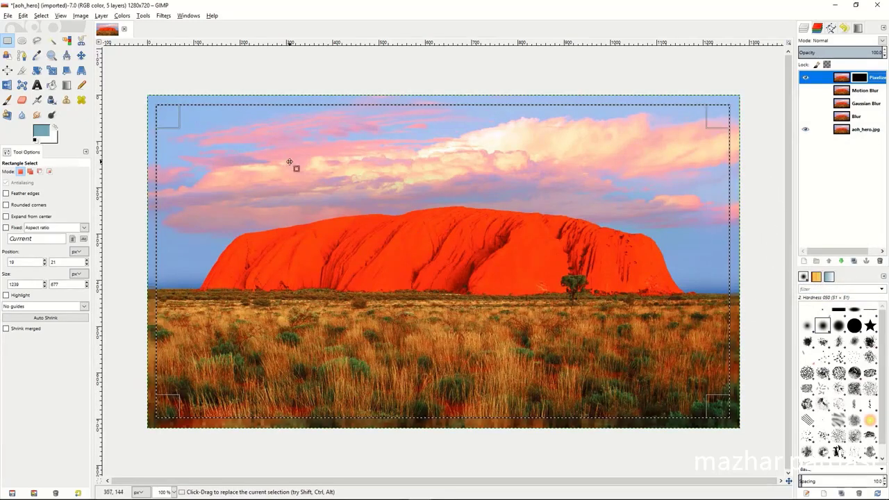
Clear the rectangular selection around the landscape image.
right_click(386, 215)
mouse_move(410, 245)
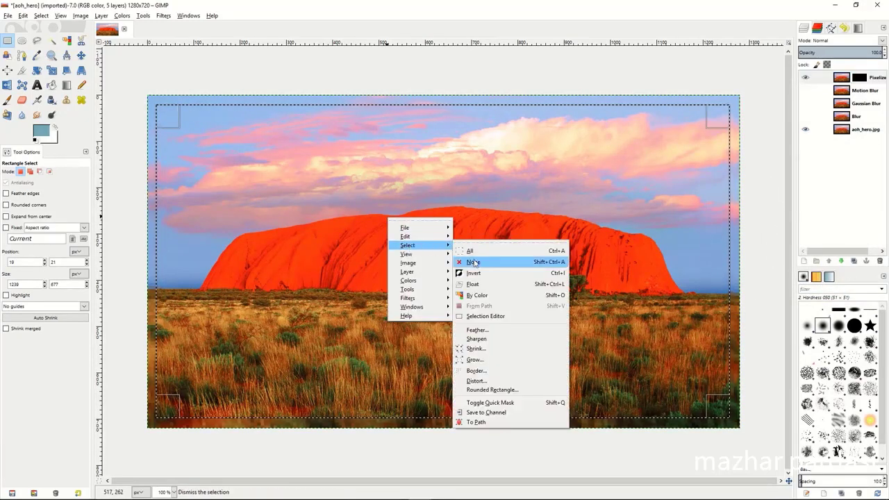
left_click(490, 262)
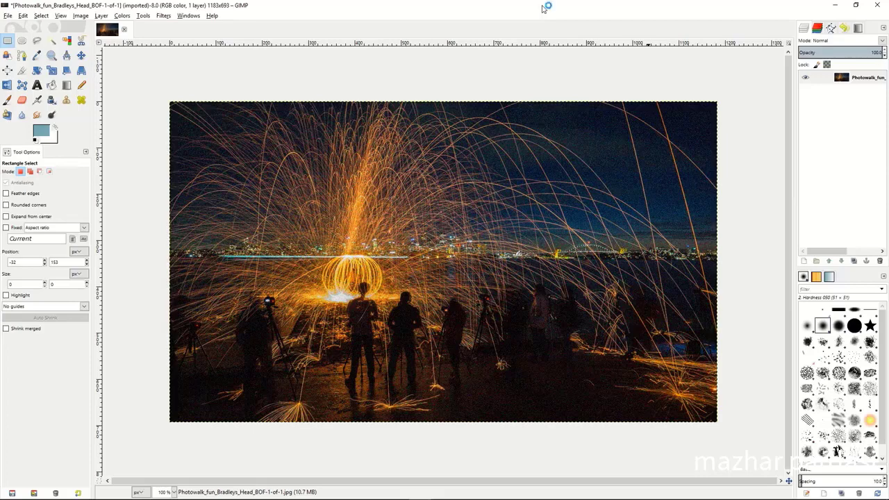
Apply Selective Gaussian Blur with radius 4.00 and max delta 43 to a rectangle about 321 x 163 px on the dark foreground, then deselect.
left_click_drag(466, 345, 611, 418)
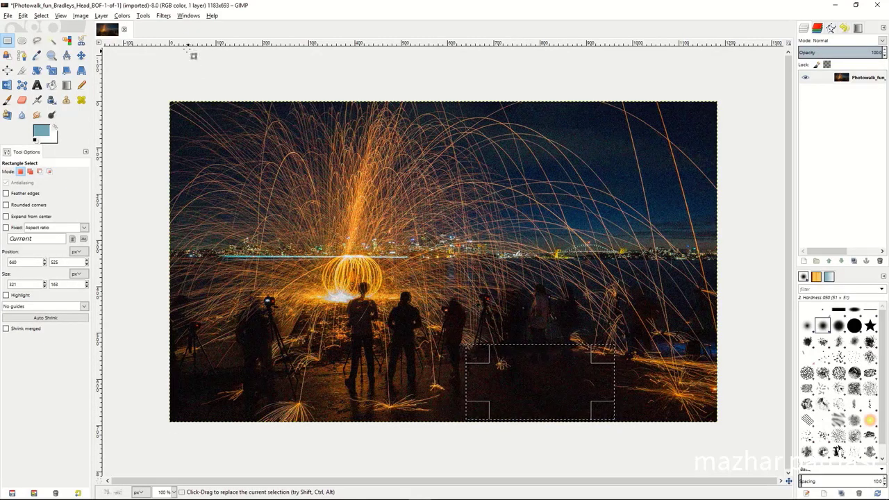
left_click(163, 16)
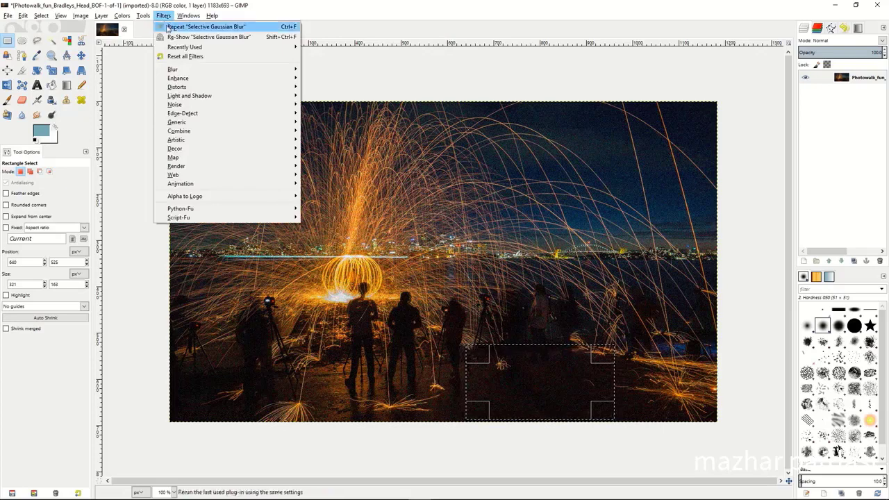
mouse_move(215, 70)
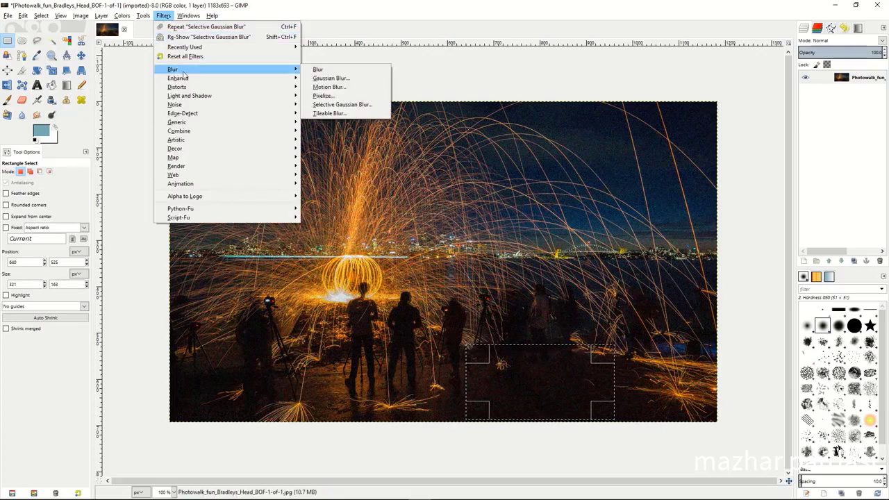
left_click(342, 106)
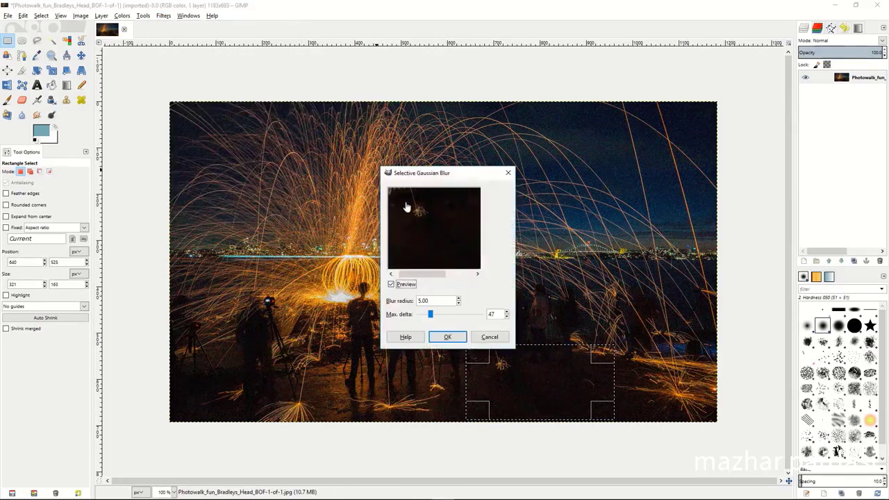
scroll(430, 317, "down", 2)
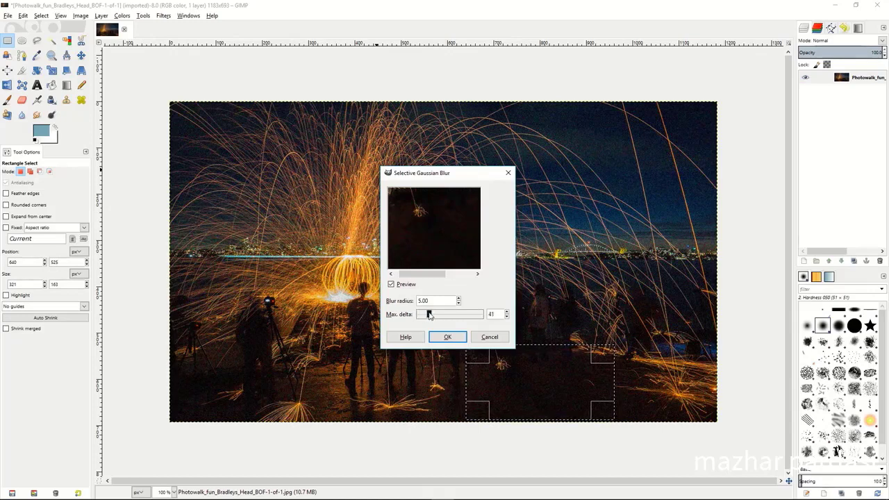
left_click_drag(429, 315, 429, 315)
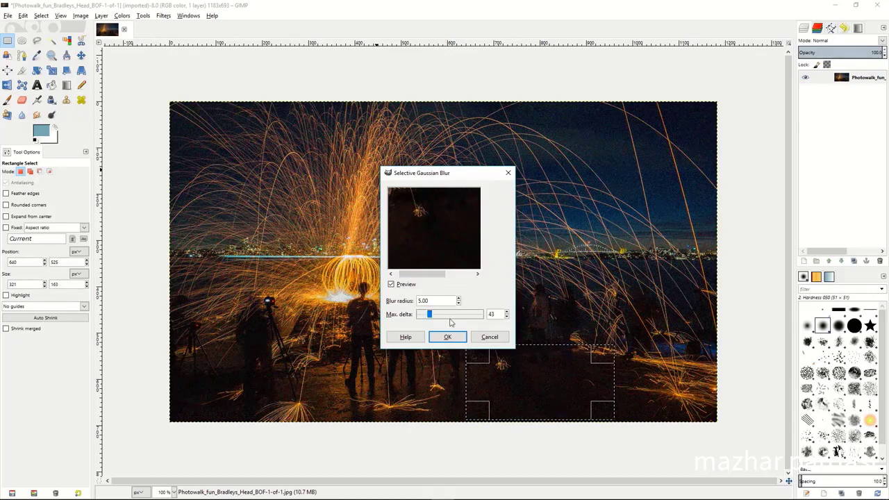
scroll(458, 304, "up", 3)
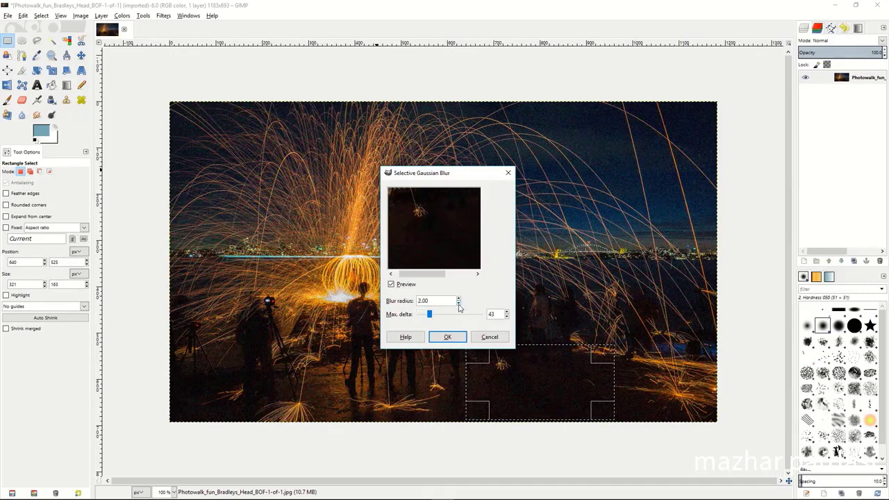
scroll(458, 306, "up", 2)
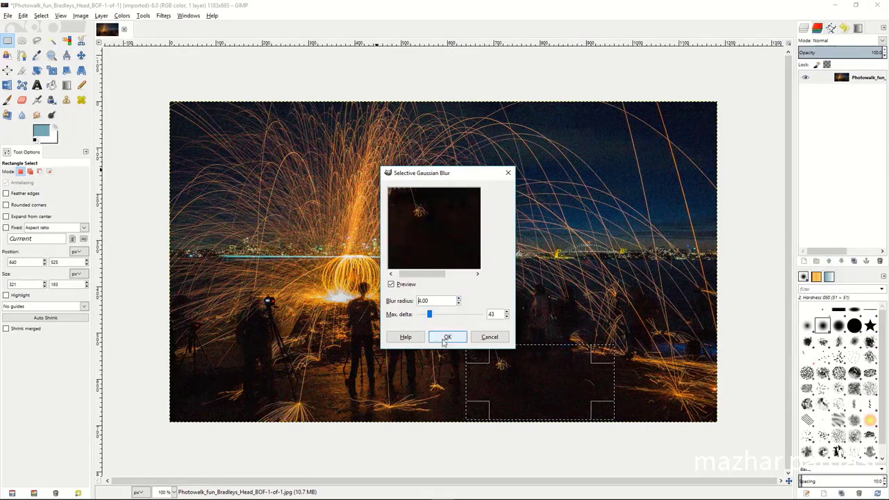
left_click(446, 337)
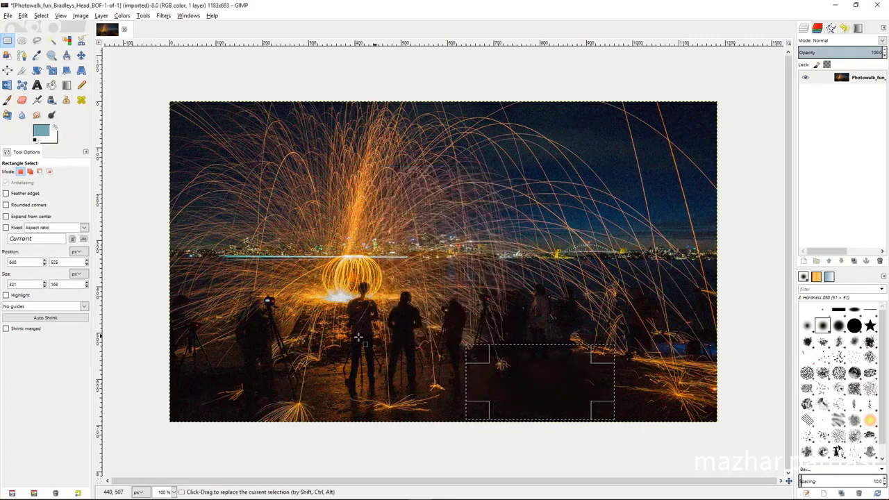
left_click(152, 196)
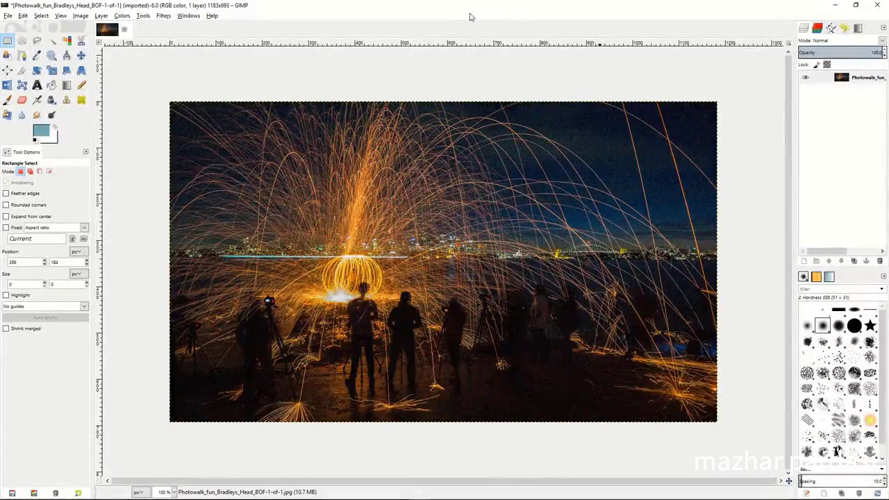
Review the options of the Clone, Heal, Perspective Clone, Blur/Sharpen, Smudge and Dodge/Burn tools.
left_click(68, 101)
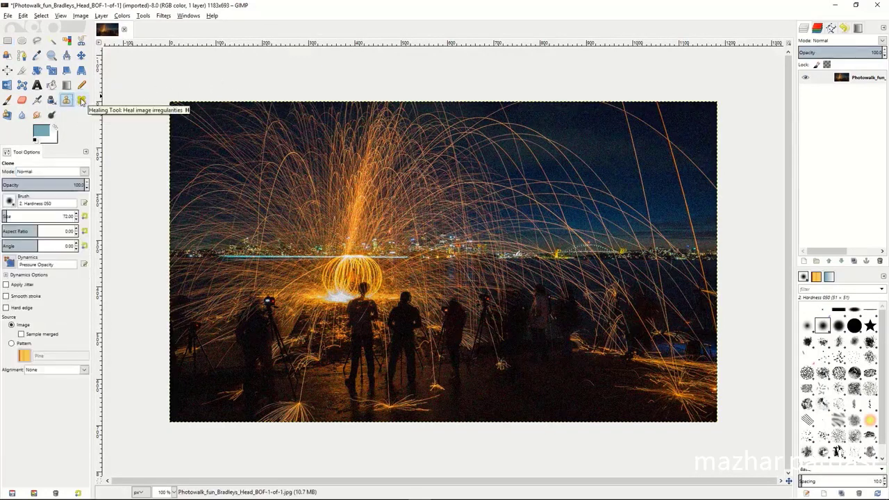
left_click(81, 100)
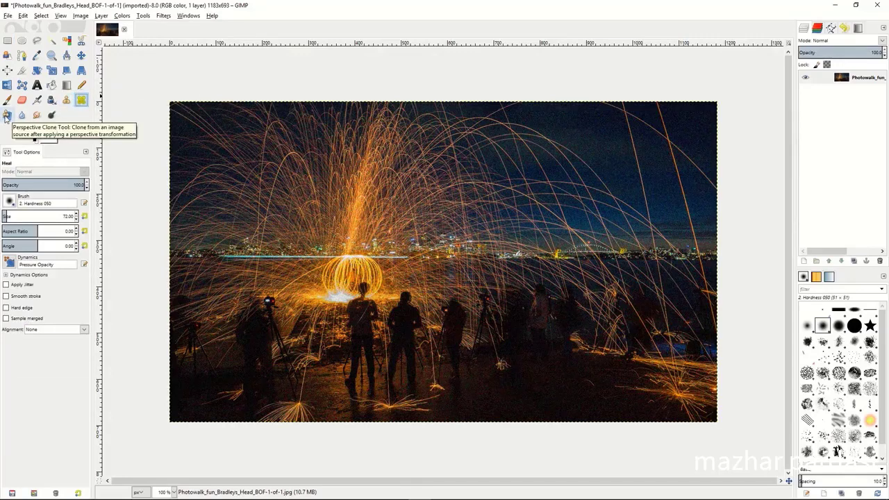
left_click(7, 116)
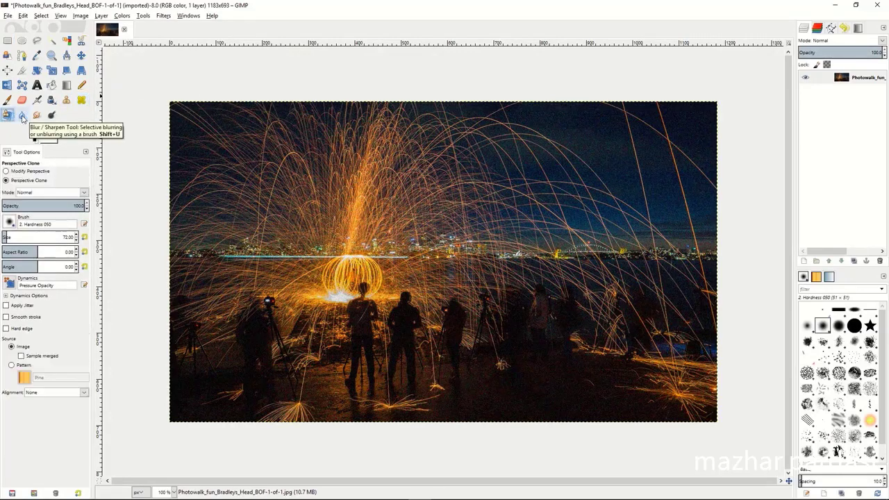
left_click(22, 116)
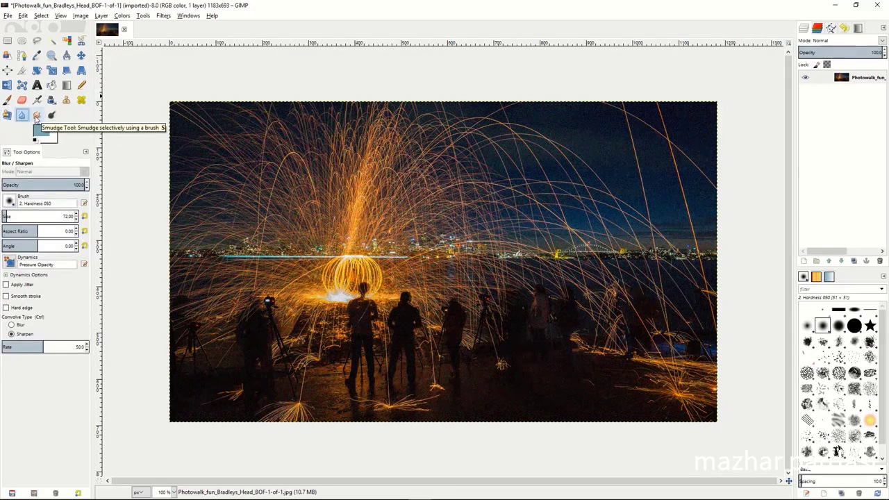
left_click(37, 116)
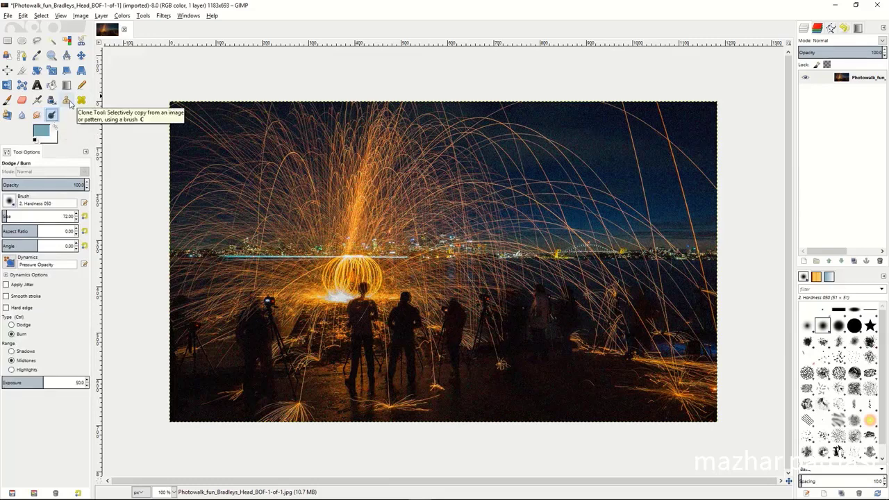
Clone dark ground over the silhouetted figures right of centre, and set a Heal source beside the standing figures to retouch nearby areas.
left_click(67, 102)
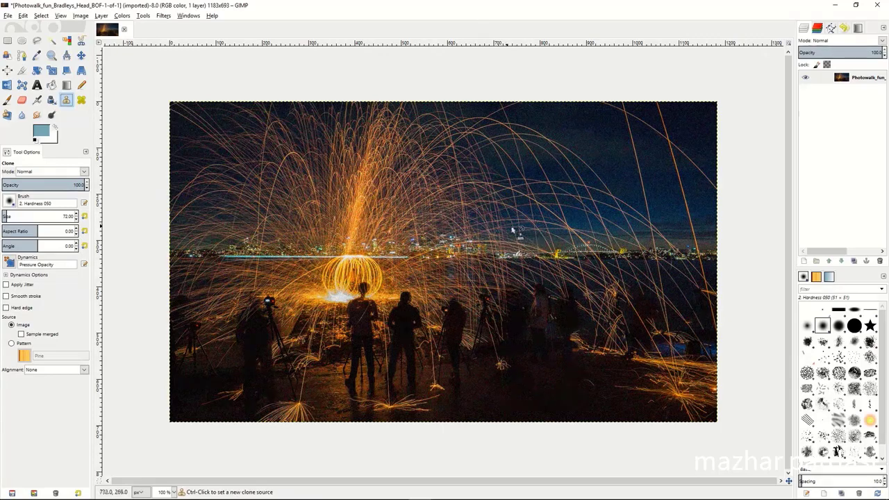
left_click(543, 357, "ctrl")
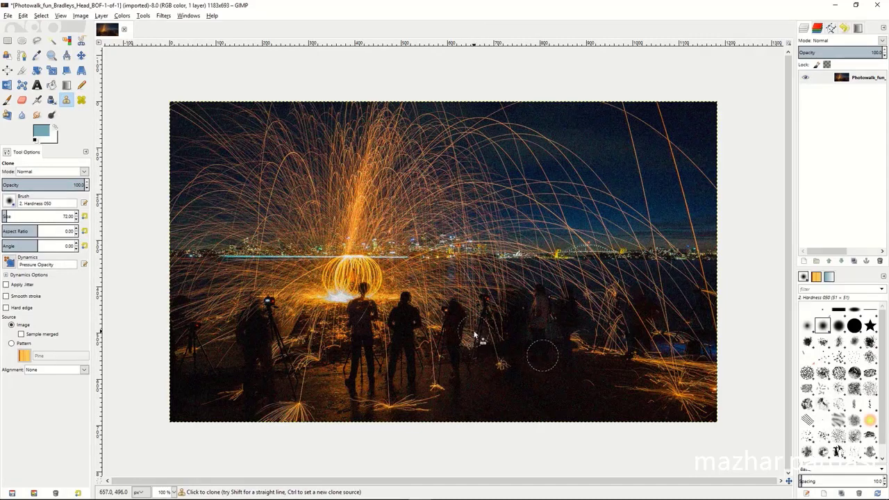
mouse_move(474, 335)
left_mouse_down()
mouse_move(487, 279)
mouse_move(485, 342)
mouse_move(508, 283)
mouse_move(507, 342)
mouse_move(532, 281)
mouse_move(543, 332)
mouse_move(553, 280)
mouse_move(568, 340)
mouse_move(579, 269)
mouse_move(591, 356)
mouse_move(600, 286)
mouse_move(606, 347)
left_mouse_up()
left_click(81, 100)
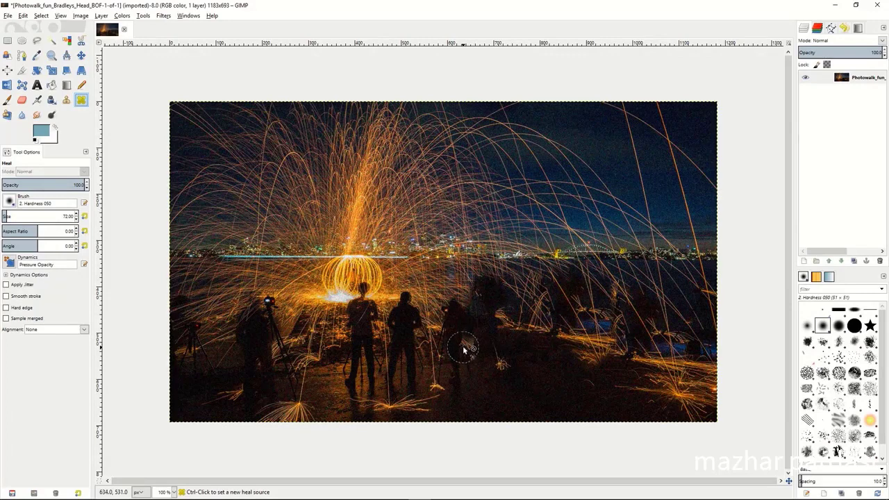
left_click(438, 340, "ctrl")
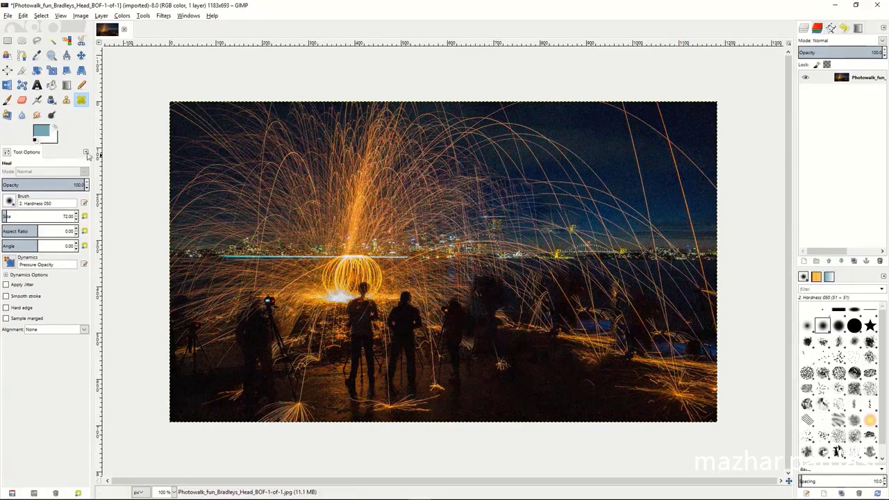
Modify the Perspective Clone frame by pulling its upper-left corner inward into the sparks.
left_click(7, 115)
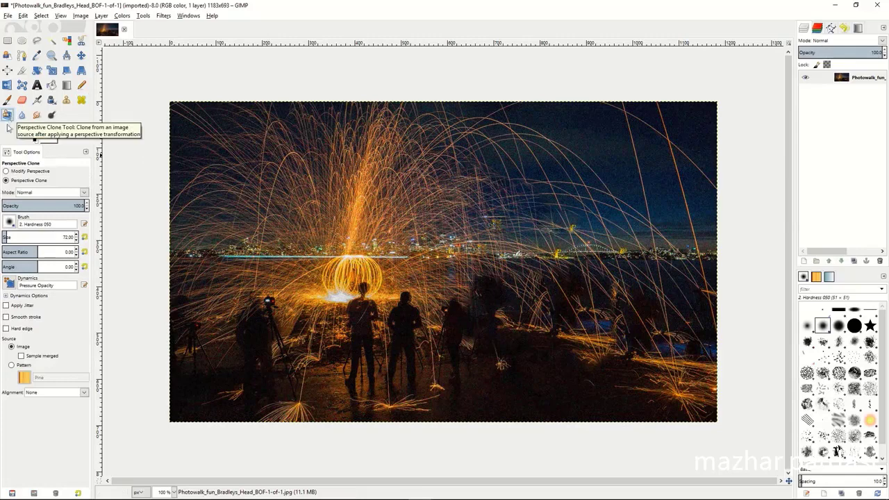
left_click(6, 171)
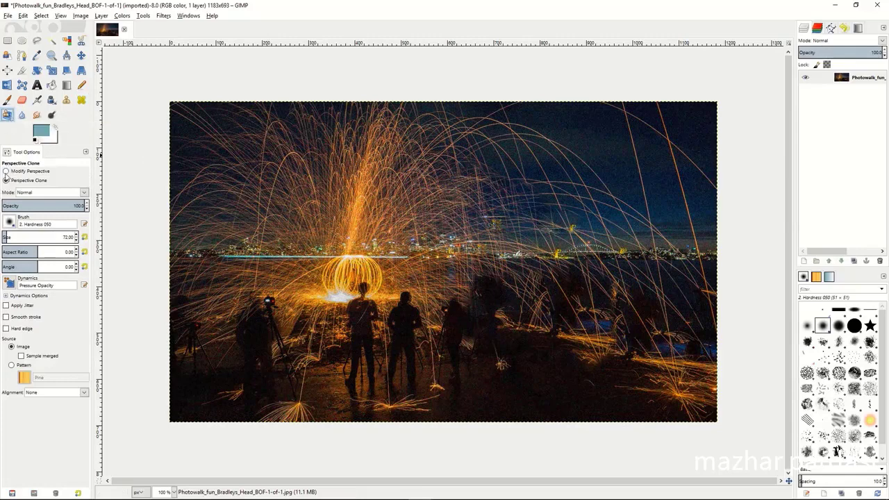
left_click(311, 208)
left_click_drag(312, 203, 363, 239)
left_click_drag(235, 147, 241, 156)
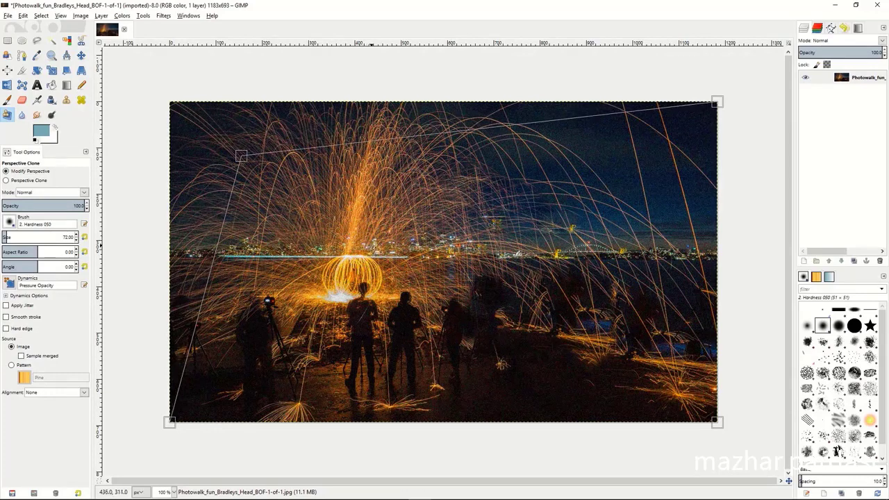
Set the Perspective Clone source just inside the frame's upper-left corner and paint the sparks over the photo's lower-right area.
left_click(6, 180)
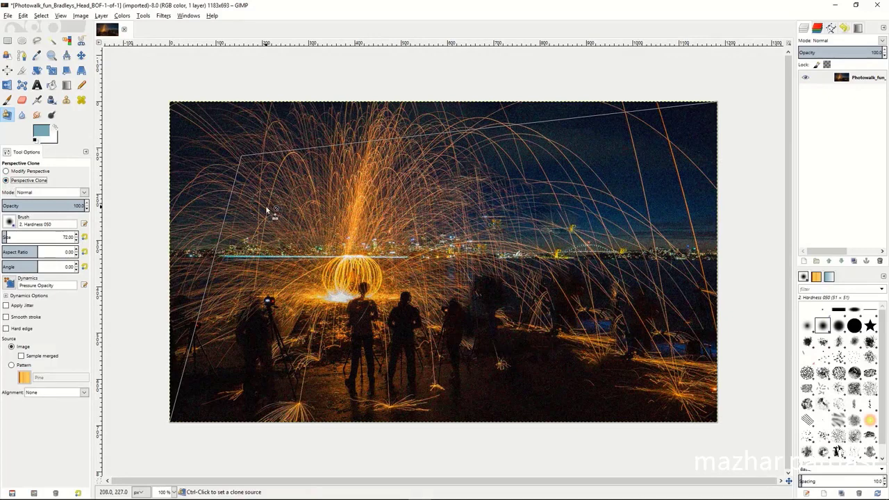
left_click(246, 163, "ctrl")
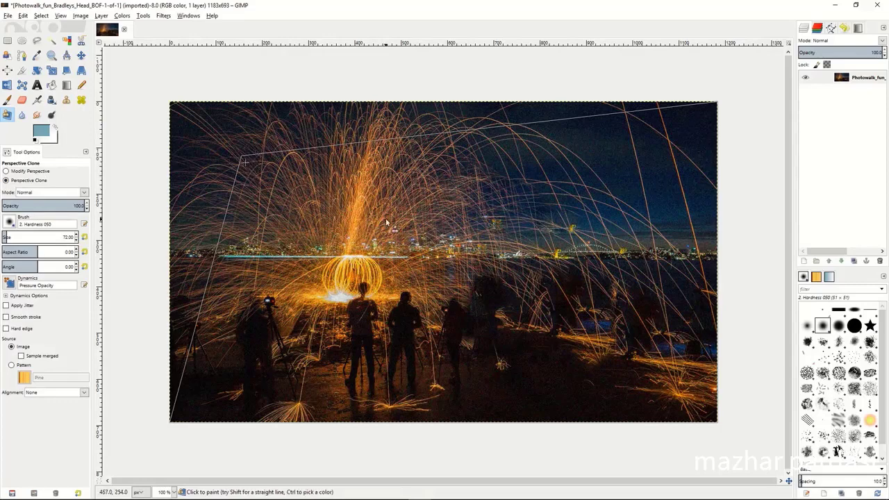
mouse_move(614, 341)
left_mouse_down()
mouse_move(673, 343)
mouse_move(630, 363)
mouse_move(650, 320)
mouse_move(631, 346)
mouse_move(615, 329)
mouse_move(620, 358)
mouse_move(637, 292)
mouse_move(615, 344)
mouse_move(594, 292)
mouse_move(598, 364)
mouse_move(583, 291)
mouse_move(598, 394)
mouse_move(579, 299)
mouse_move(602, 354)
mouse_move(592, 375)
mouse_move(568, 304)
mouse_move(607, 395)
mouse_move(624, 356)
mouse_move(649, 402)
mouse_move(636, 319)
mouse_move(685, 408)
mouse_move(693, 322)
mouse_move(702, 421)
mouse_move(708, 329)
mouse_move(694, 410)
mouse_move(695, 306)
mouse_move(662, 368)
mouse_move(667, 293)
mouse_move(663, 402)
mouse_move(657, 395)
mouse_move(605, 408)
mouse_move(672, 412)
mouse_move(630, 416)
mouse_move(657, 413)
mouse_move(583, 338)
mouse_move(620, 424)
mouse_move(554, 321)
mouse_move(608, 419)
mouse_move(559, 325)
mouse_move(653, 312)
mouse_move(581, 299)
mouse_move(688, 296)
mouse_move(542, 290)
left_mouse_up()
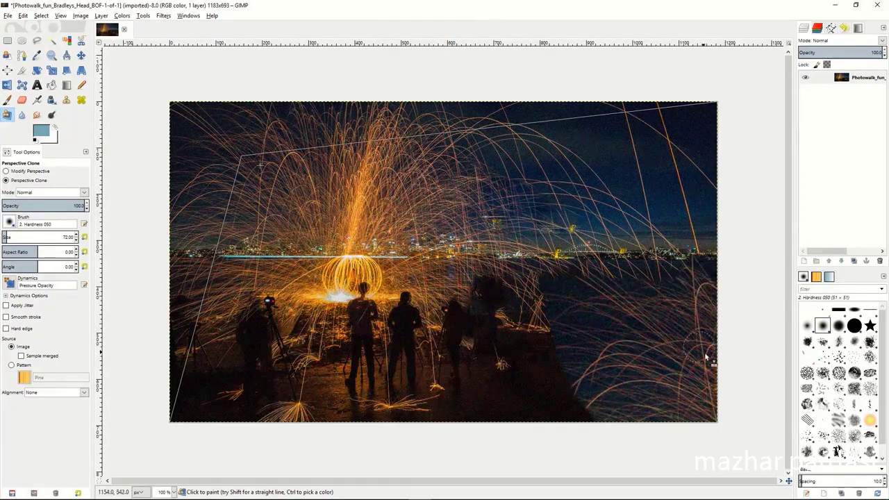
Choose the Blur/Sharpen tool with the Sharpen convolve type and set its rate to 78.8.
left_click(21, 114)
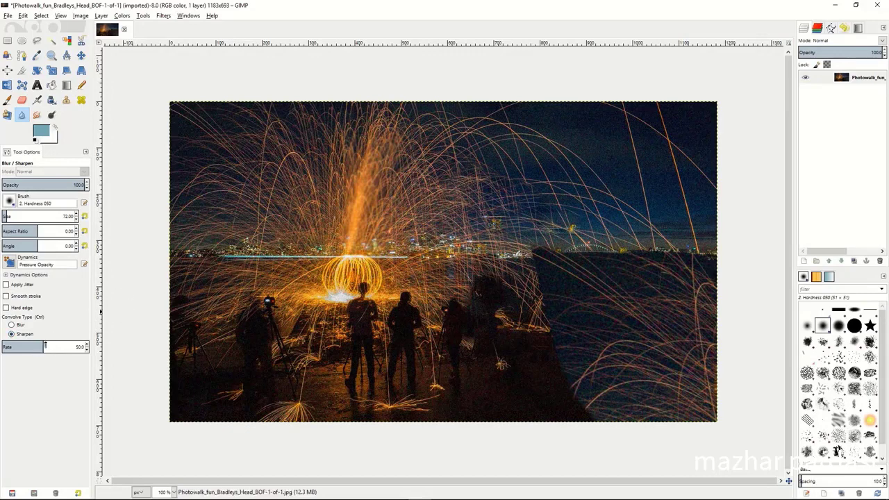
left_click_drag(46, 345, 70, 346)
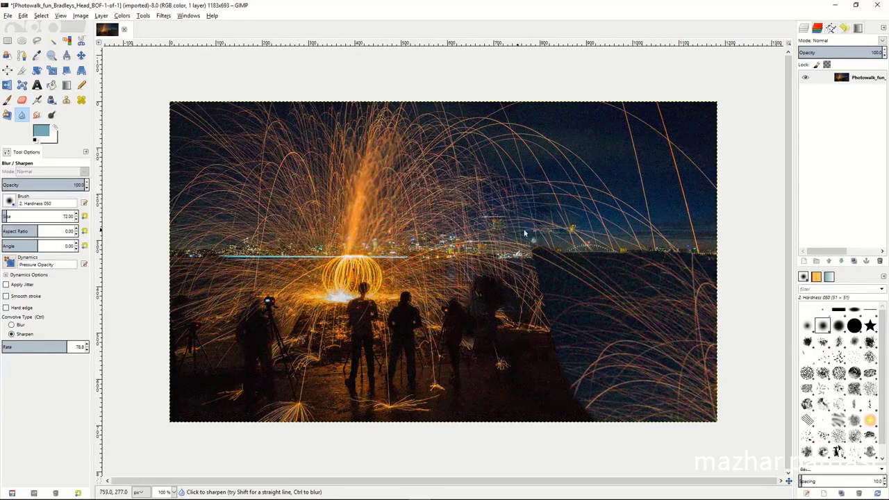
Smudge the spark trails in the sky above the skyline, to the right of the bright spark column.
left_click(37, 116)
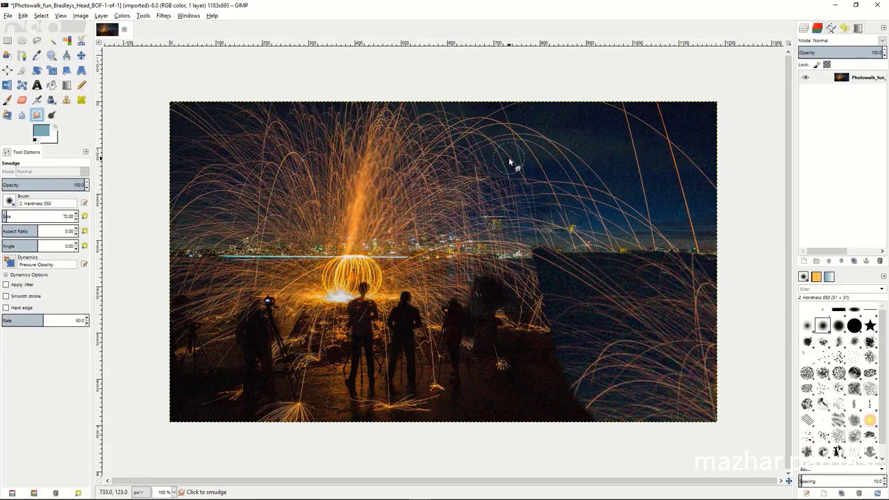
left_click_drag(509, 161, 504, 156)
mouse_move(446, 169)
left_mouse_down()
mouse_move(479, 193)
mouse_move(497, 205)
mouse_move(487, 188)
mouse_move(525, 208)
mouse_move(474, 182)
mouse_move(527, 209)
mouse_move(479, 203)
mouse_move(477, 215)
mouse_move(434, 186)
mouse_move(450, 208)
left_mouse_up()
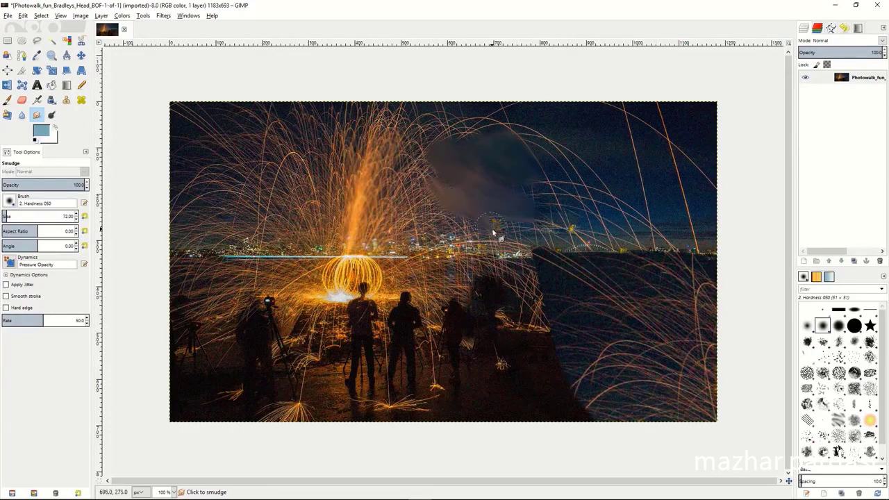
Dodge the midtones around the fire sphere and the skyline beside it, and burn the spark trails above, at 50.0 exposure.
left_click(52, 115)
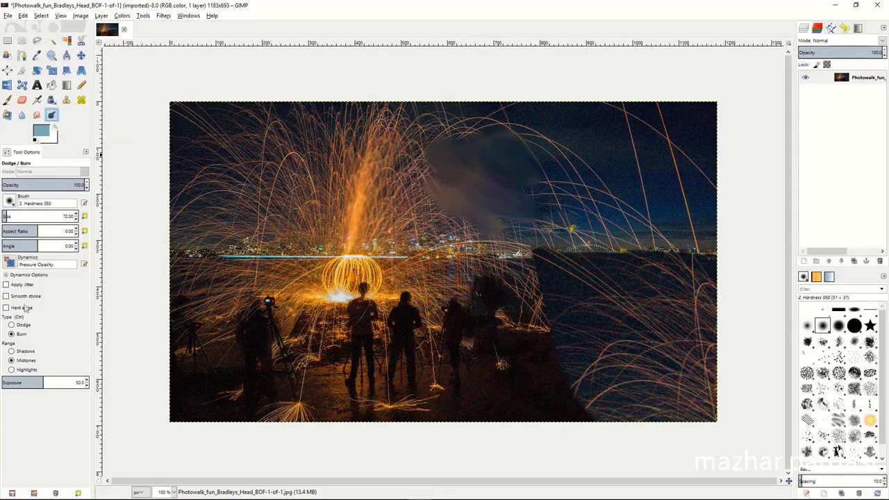
left_click(11, 324)
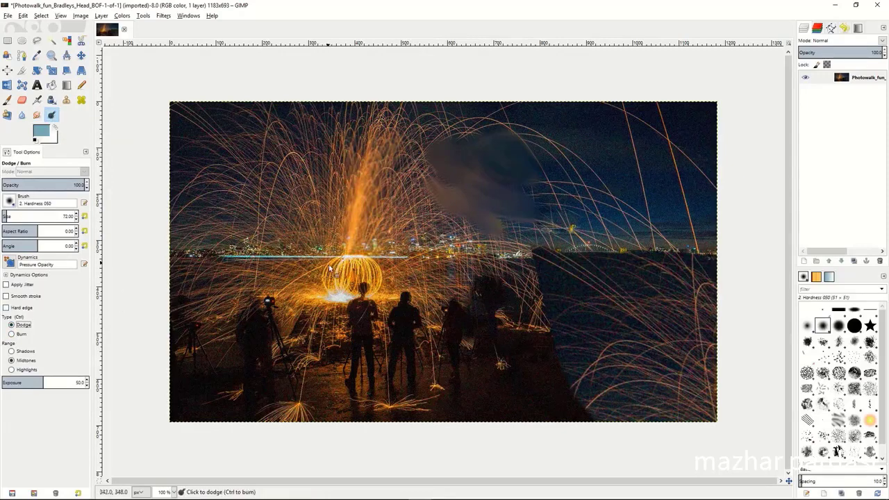
left_click(334, 270)
mouse_move(334, 270)
left_mouse_down()
mouse_move(370, 271)
mouse_move(299, 288)
mouse_move(353, 269)
mouse_move(382, 293)
mouse_move(330, 288)
mouse_move(278, 256)
left_mouse_up()
left_click(12, 334)
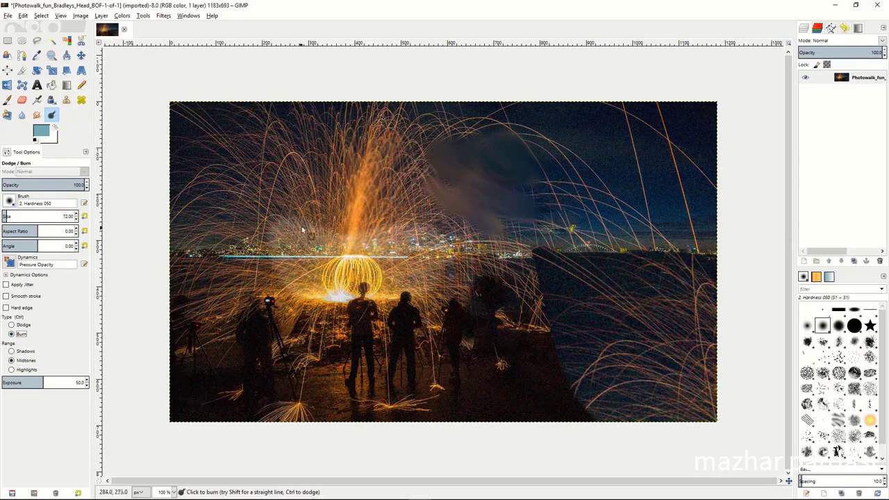
mouse_move(279, 205)
left_mouse_down()
mouse_move(369, 236)
mouse_move(303, 220)
mouse_move(399, 236)
mouse_move(293, 236)
mouse_move(379, 238)
mouse_move(308, 243)
mouse_move(421, 234)
mouse_move(323, 206)
mouse_move(416, 209)
mouse_move(334, 177)
mouse_move(308, 183)
mouse_move(331, 195)
mouse_move(364, 151)
mouse_move(305, 198)
mouse_move(327, 147)
mouse_move(278, 197)
mouse_move(328, 134)
mouse_move(269, 183)
mouse_move(293, 134)
mouse_move(283, 203)
mouse_move(311, 138)
mouse_move(289, 194)
mouse_move(342, 126)
mouse_move(299, 194)
mouse_move(384, 121)
mouse_move(462, 251)
left_mouse_up()
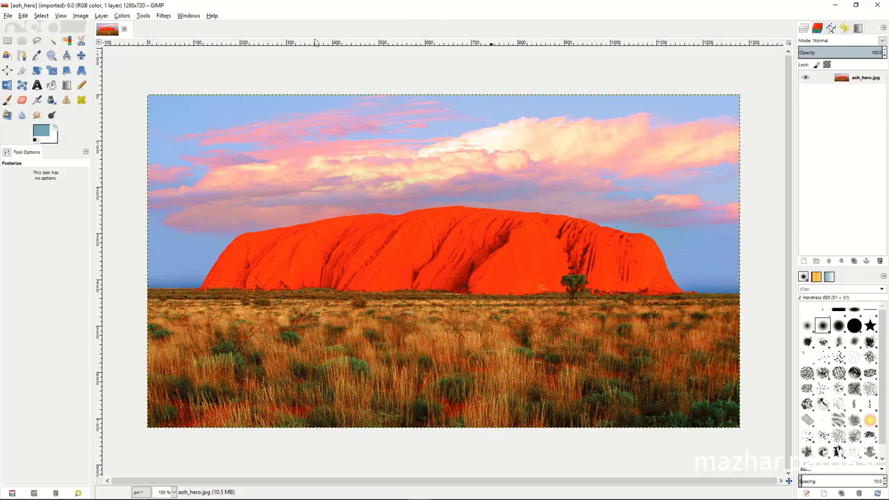
Try a midtones Color Balance on the desert rock photo with red 30, green 27 and blue -35.
left_click(122, 16)
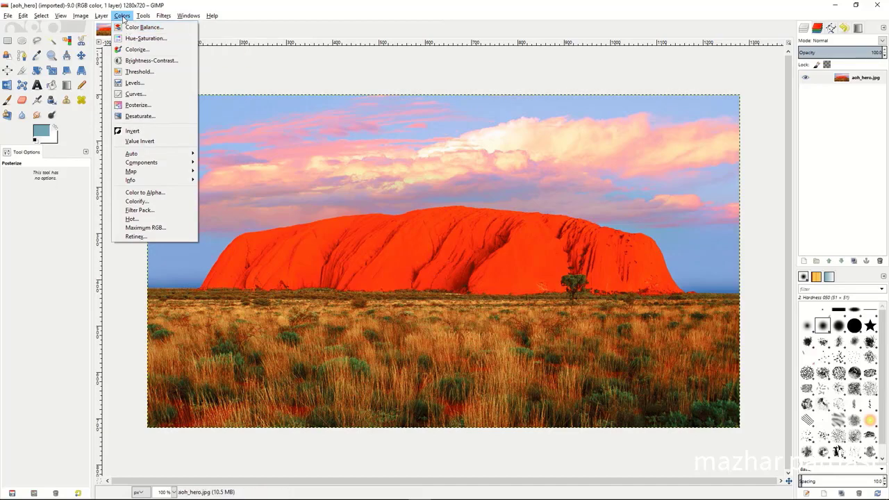
left_click(128, 28)
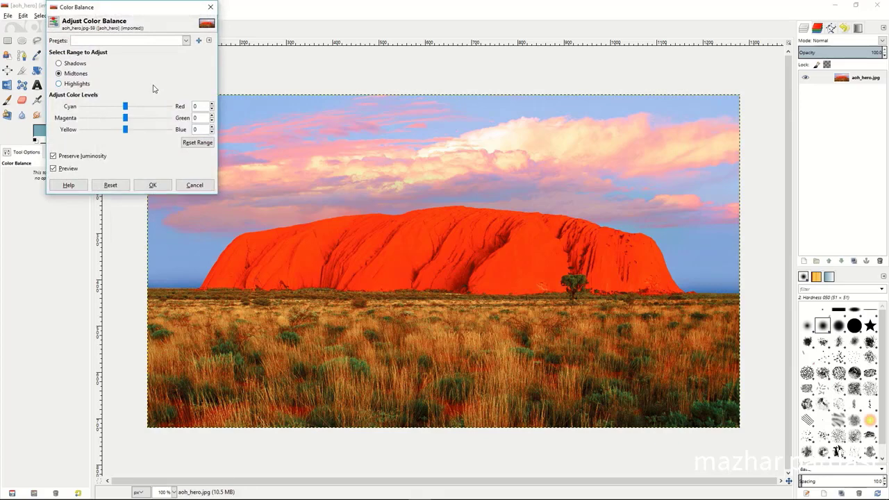
left_click_drag(125, 108, 111, 130)
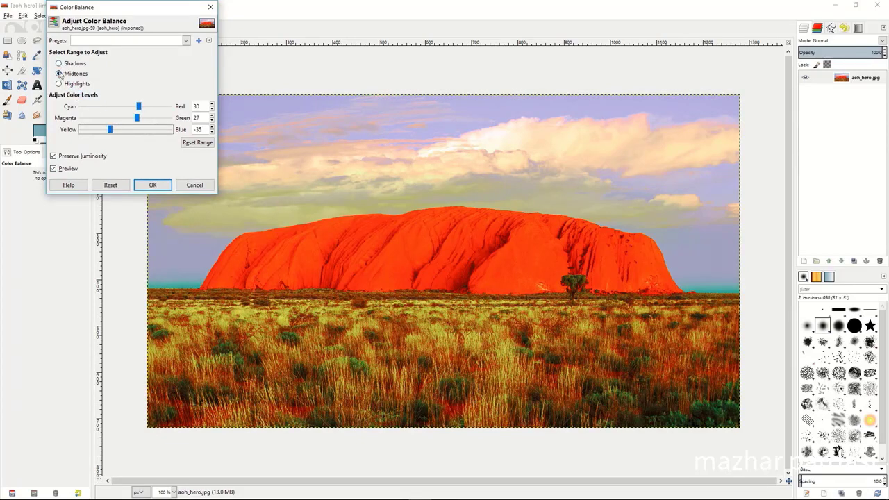
left_click(191, 185)
Try a Hue-Saturation adjustment on all colors with hue 78, lightness -55 and saturation -53.
left_click(122, 15)
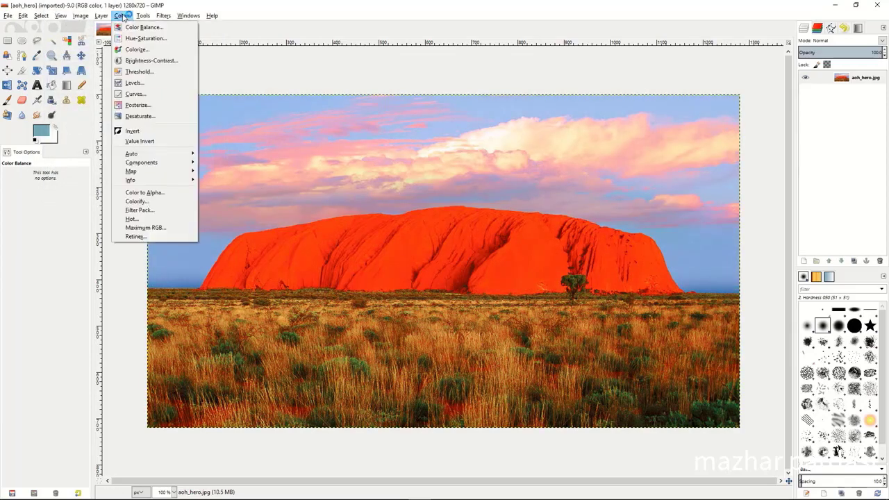
left_click(133, 38)
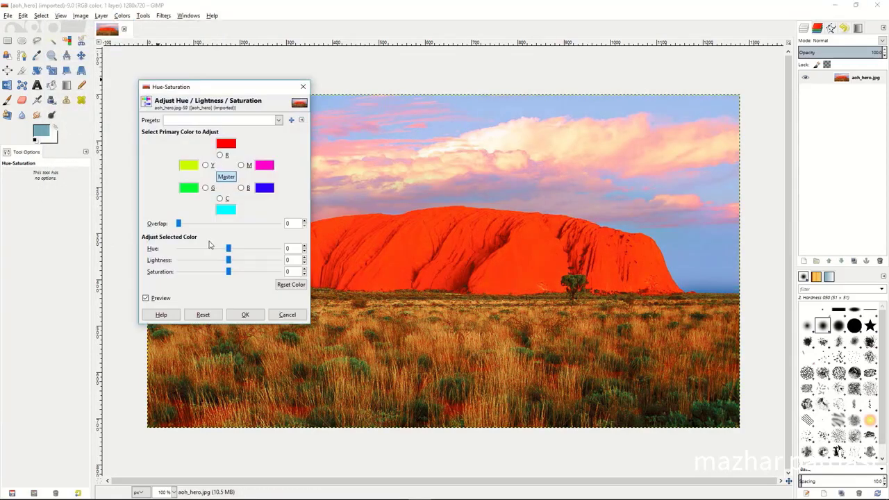
left_click_drag(229, 252, 251, 250)
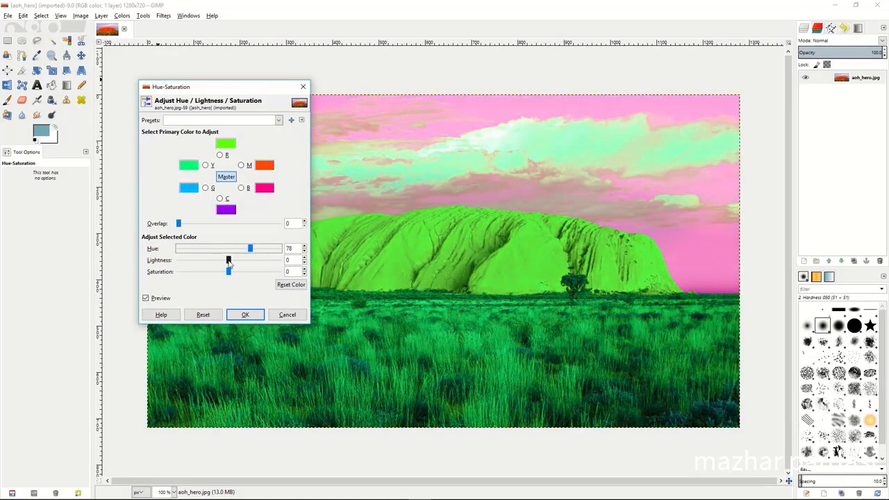
left_click_drag(228, 261, 202, 272)
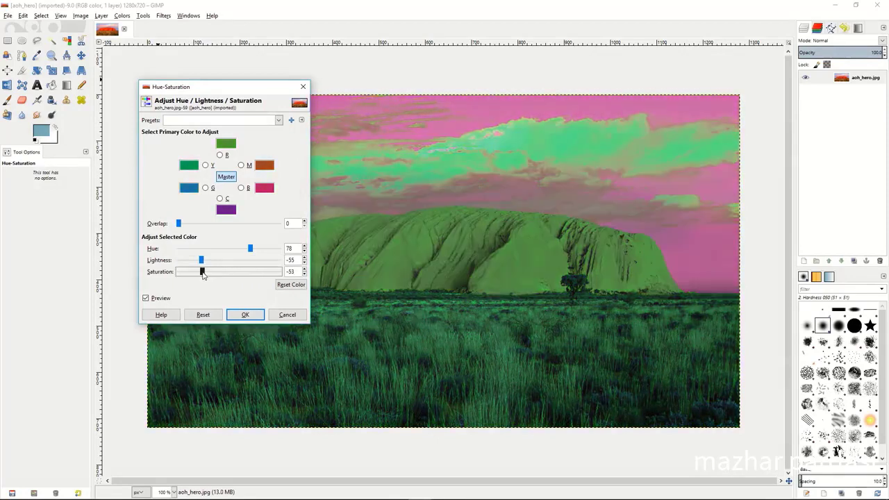
left_click(286, 314)
Try colorizing the photo green with hue 84, saturation 82 and lightness -52.
left_click(121, 16)
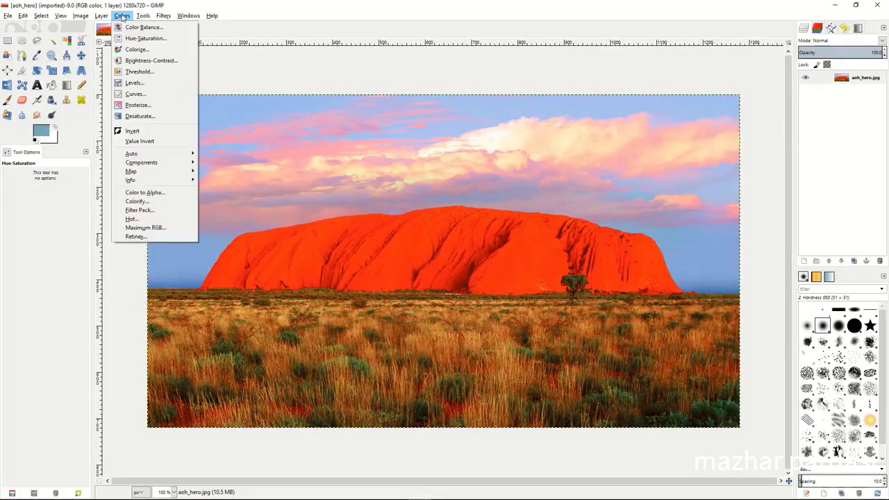
left_click(135, 50)
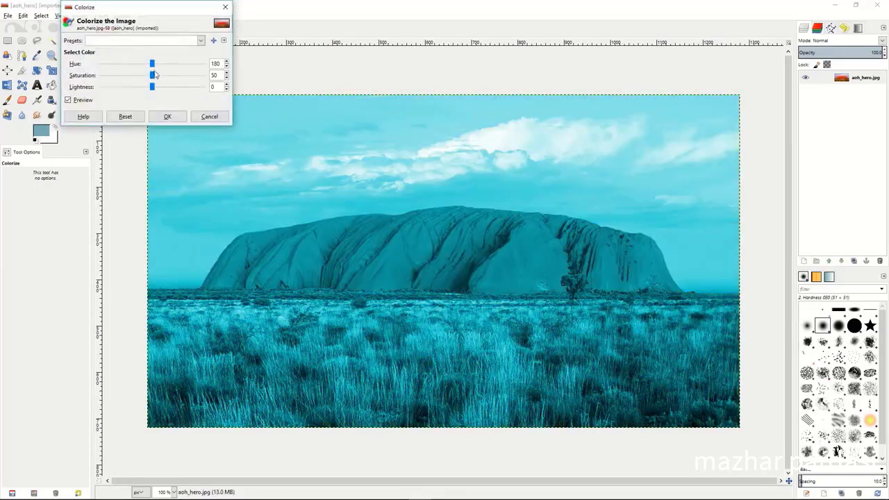
left_click_drag(152, 64, 125, 87)
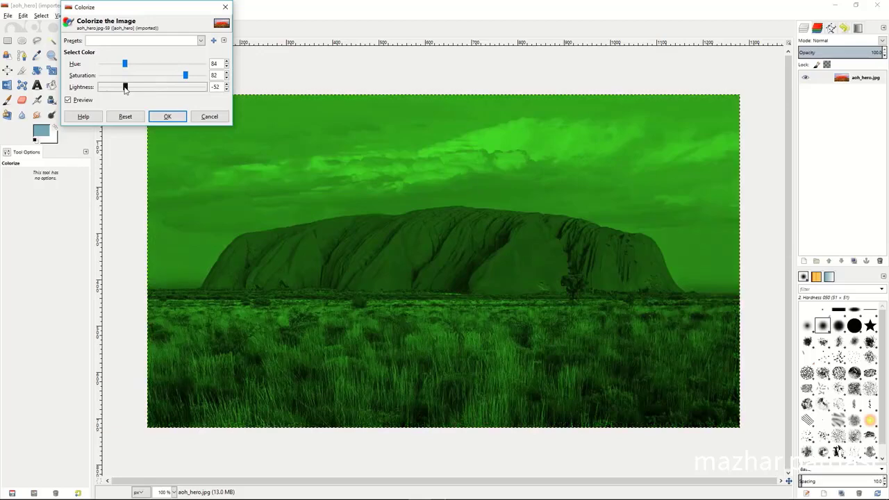
left_click(206, 118)
Darken the photo with Brightness-Contrast, using brightness -69 and contrast -17.
left_click(122, 16)
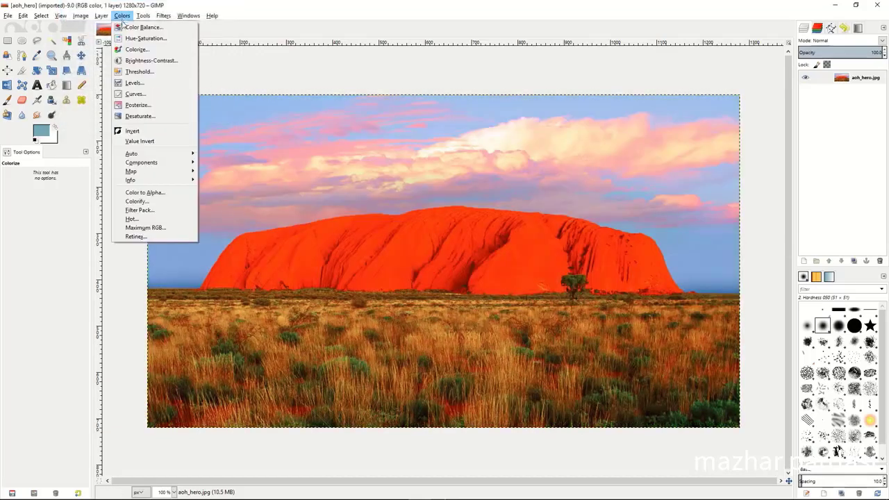
left_click(139, 61)
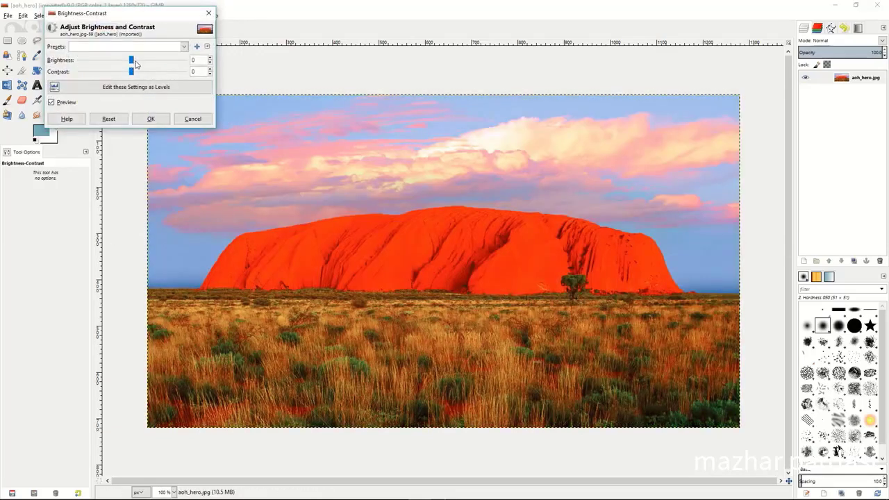
mouse_move(131, 62)
left_mouse_down()
mouse_move(102, 62)
mouse_move(146, 73)
mouse_move(124, 73)
left_mouse_up()
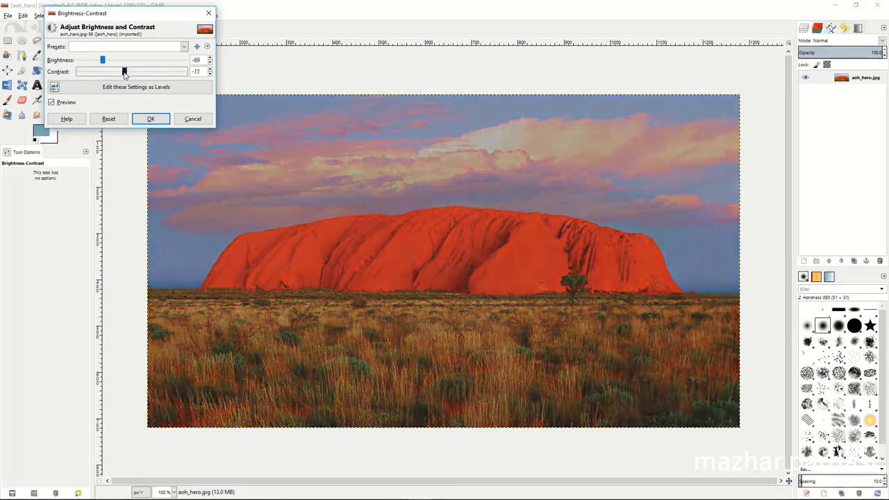
left_click(151, 118)
Try a black-and-white Threshold on the photo with the lower limit at 113 and the upper at 255.
left_click(122, 15)
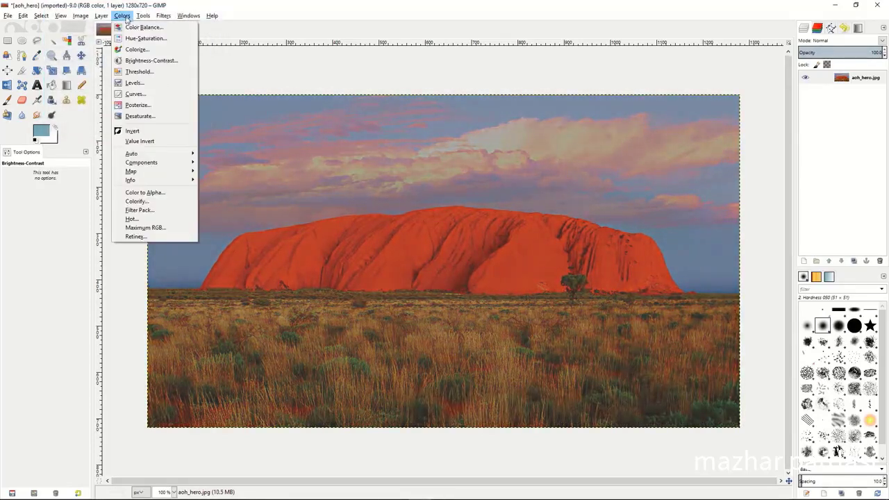
left_click(137, 73)
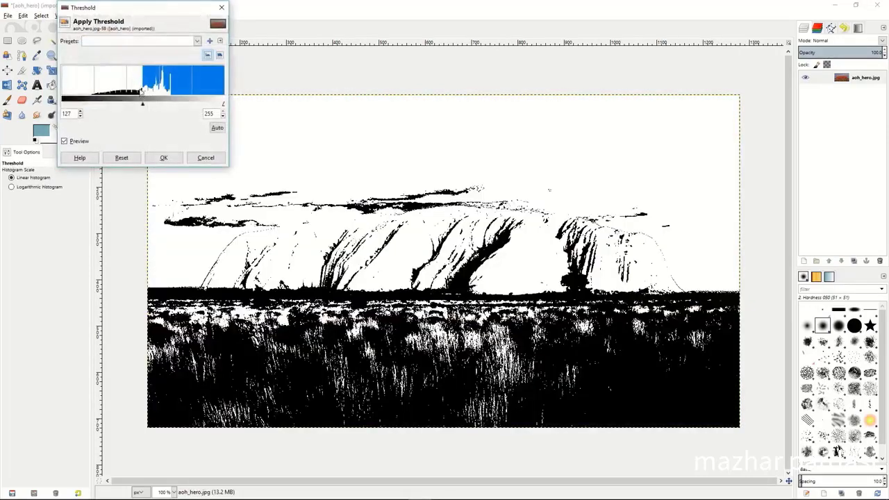
mouse_move(142, 105)
left_mouse_down()
mouse_move(160, 106)
mouse_move(136, 107)
left_mouse_up()
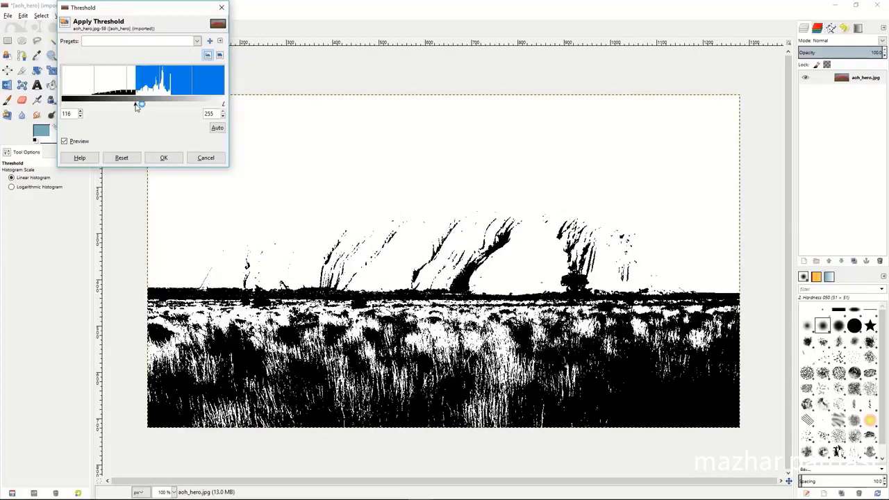
left_click_drag(137, 106, 134, 107)
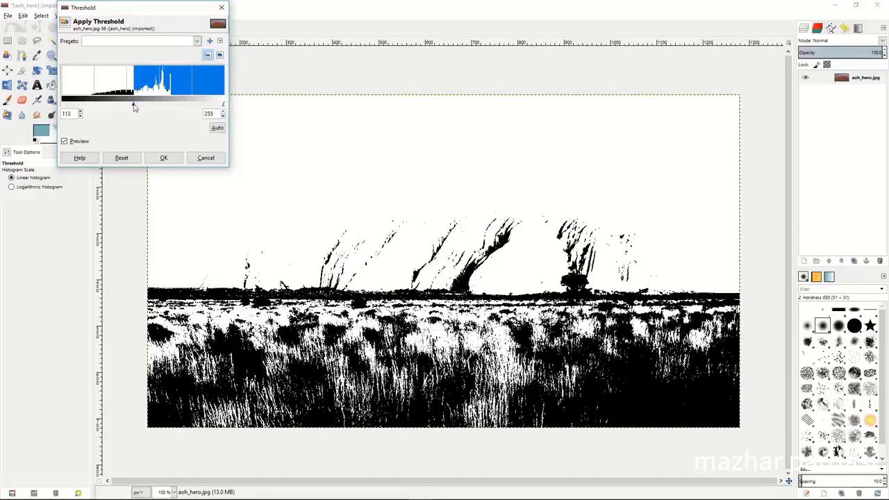
left_click(200, 158)
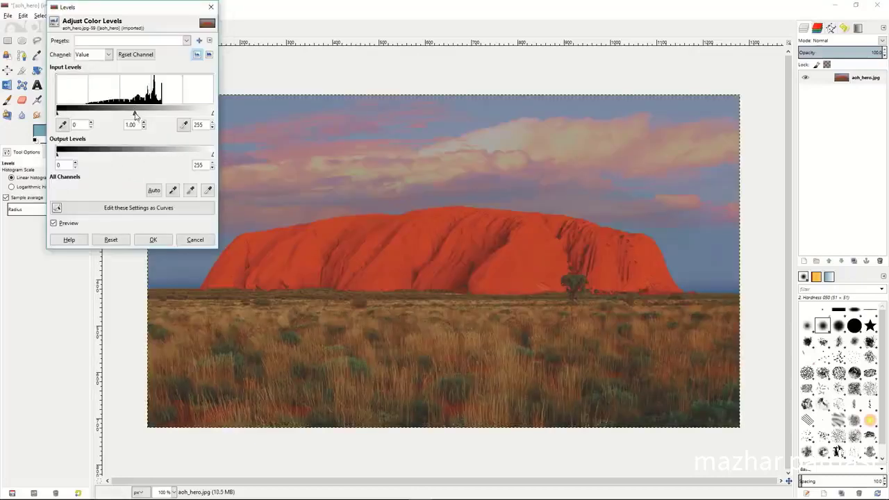
Try darkening the midtones with Levels by setting the Value channel's input gamma to 0.69.
left_click_drag(134, 114, 148, 116)
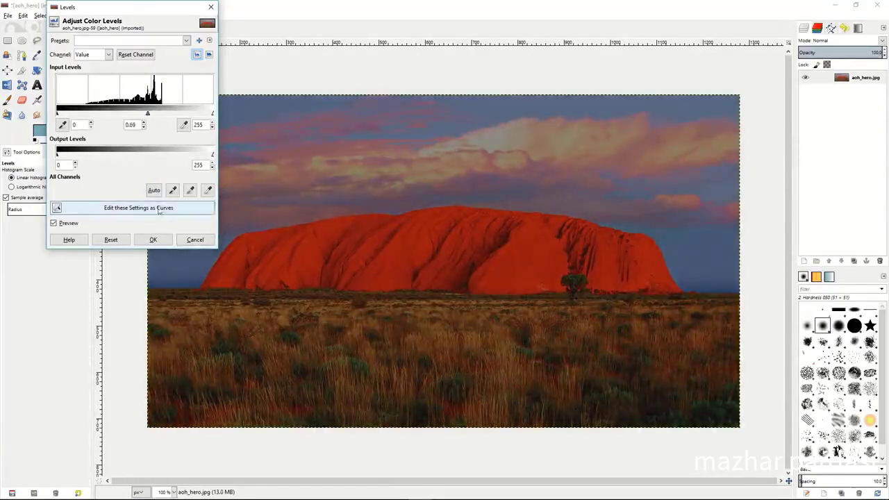
left_click(195, 239)
Try an S-shaped Value curve that darkens the shadows and lifts the highlights, and view the Red channel's curve.
left_click(121, 15)
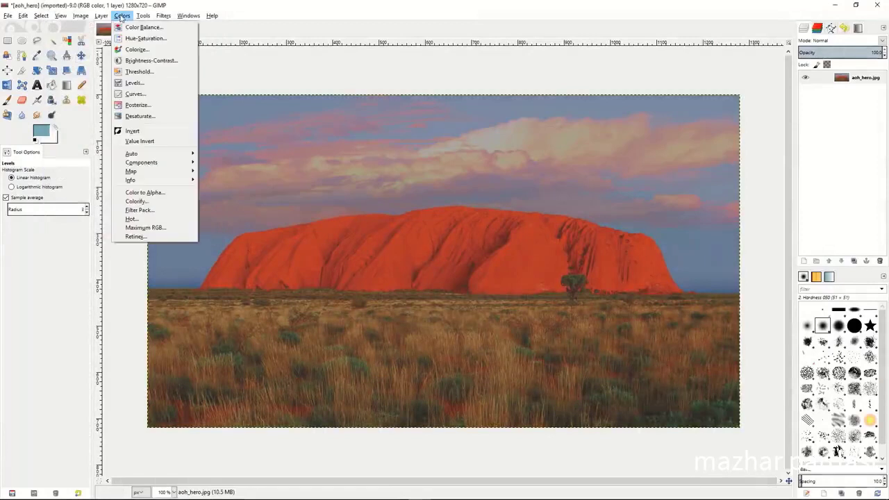
left_click(133, 95)
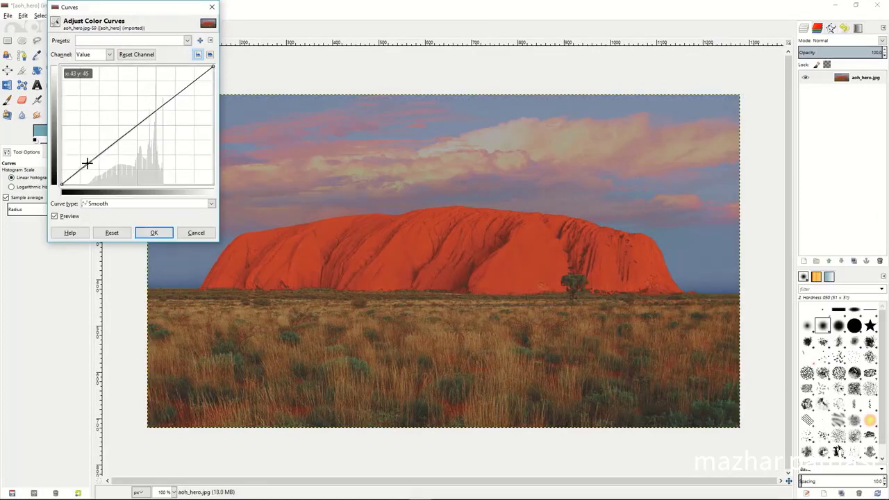
left_click_drag(86, 161, 94, 174)
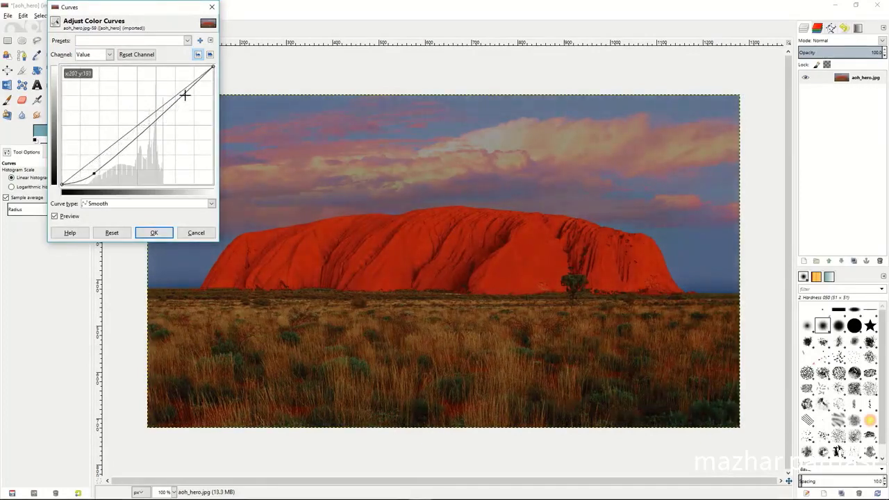
left_click_drag(185, 93, 180, 84)
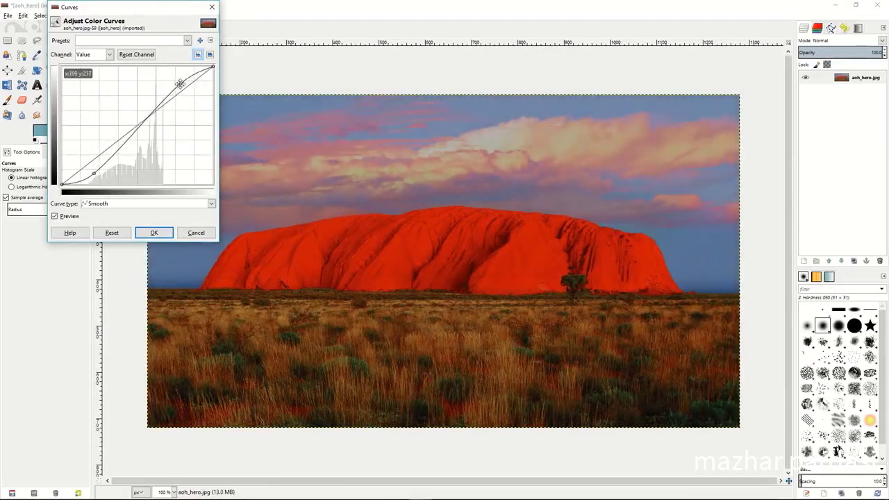
left_click(109, 55)
left_click(97, 79)
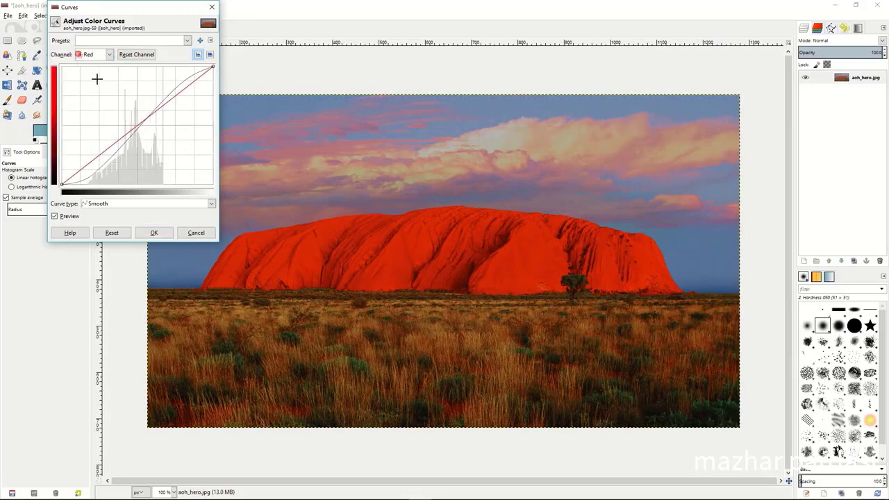
left_click(194, 232)
Try posterizing the photo to 2 levels.
left_click(125, 17)
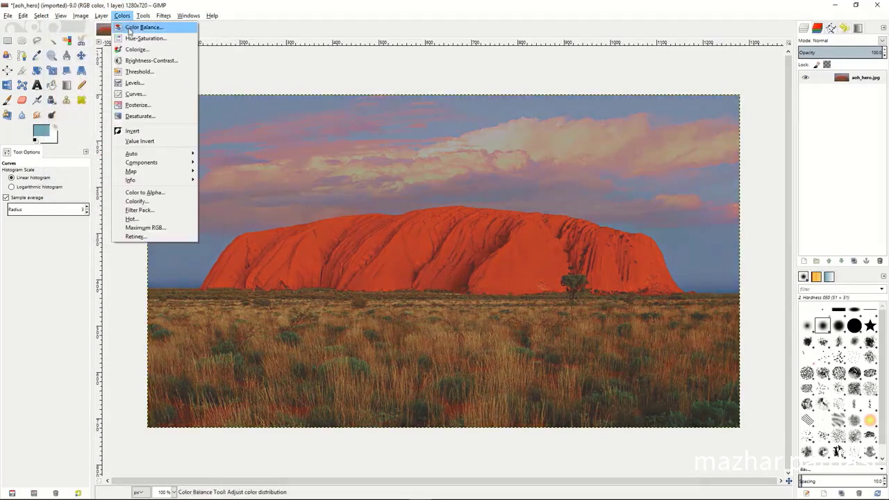
left_click(137, 106)
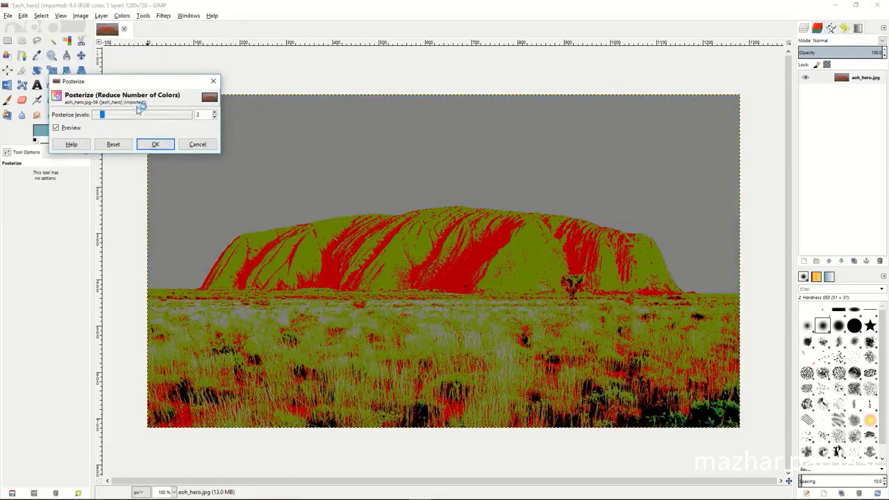
mouse_move(103, 117)
left_mouse_down()
mouse_move(170, 122)
mouse_move(98, 117)
left_mouse_up()
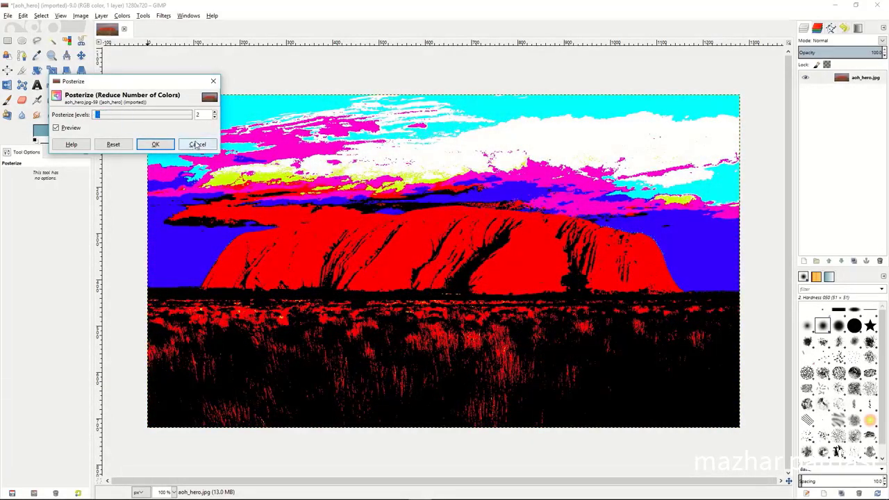
left_click(198, 145)
Try desaturating the photo, comparing the Lightness, Luminosity and Average shades of gray.
left_click(122, 15)
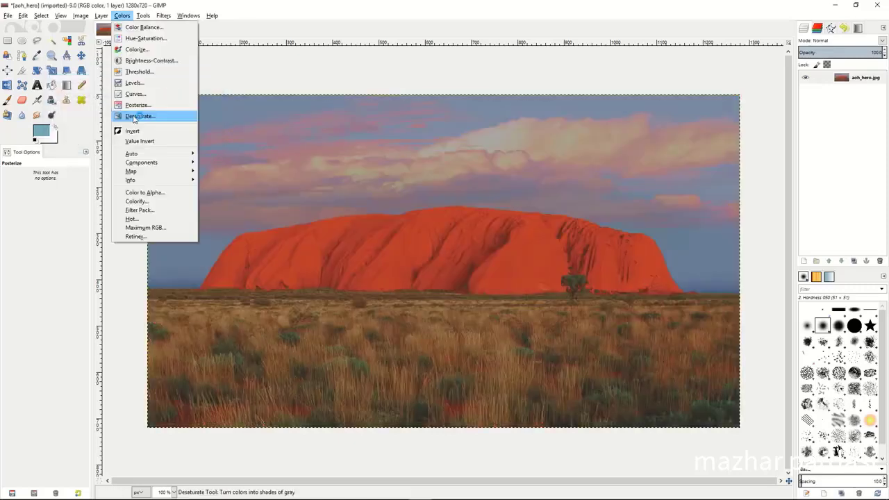
left_click(147, 116)
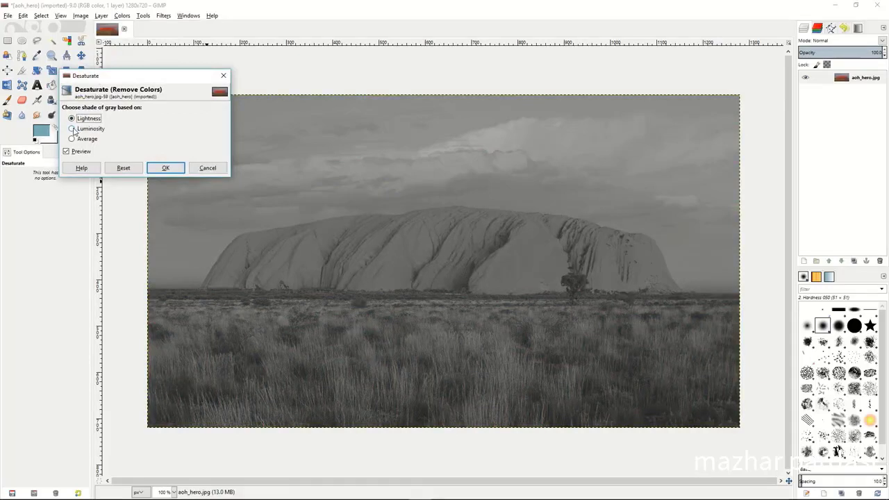
left_click(72, 129)
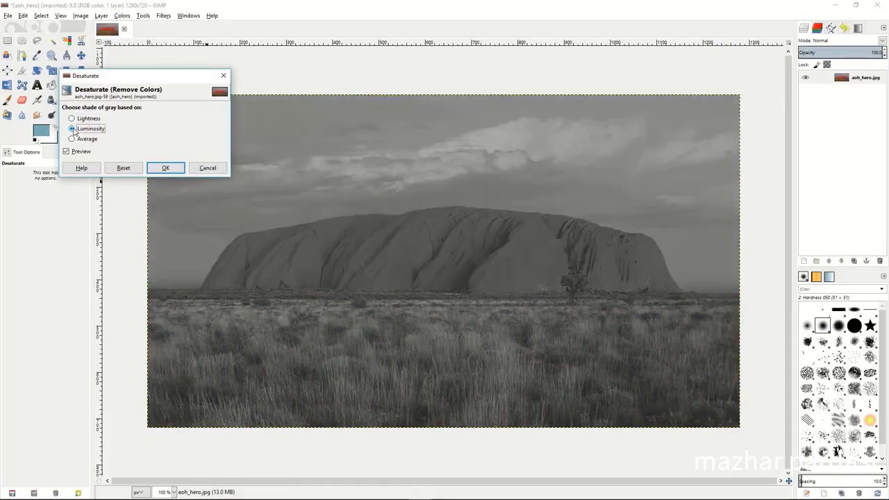
left_click(72, 139)
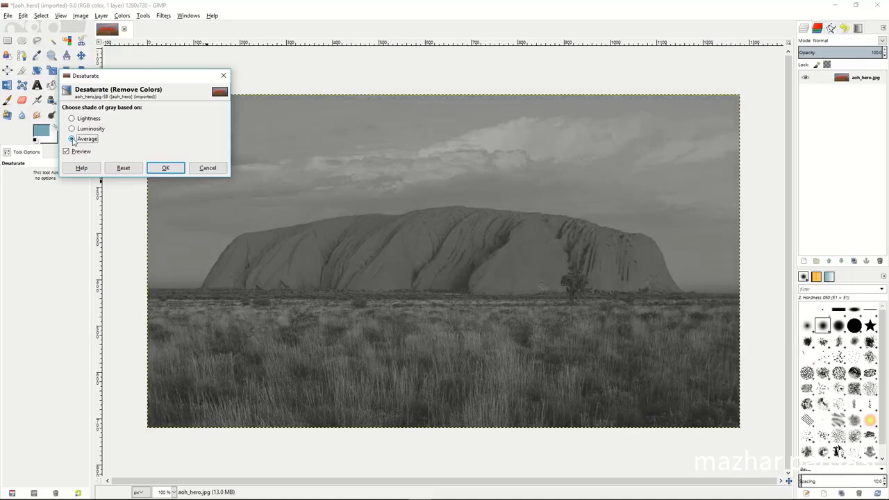
left_click(72, 129)
left_click(72, 119)
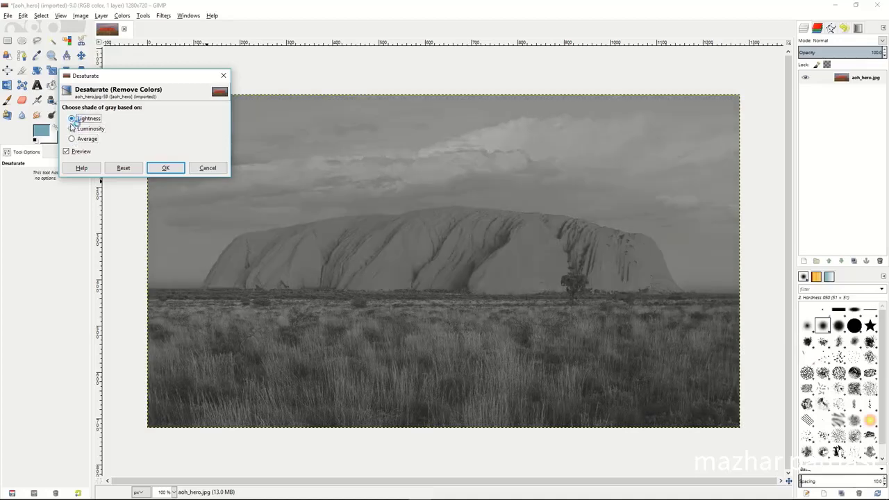
left_click(73, 129)
left_click(203, 168)
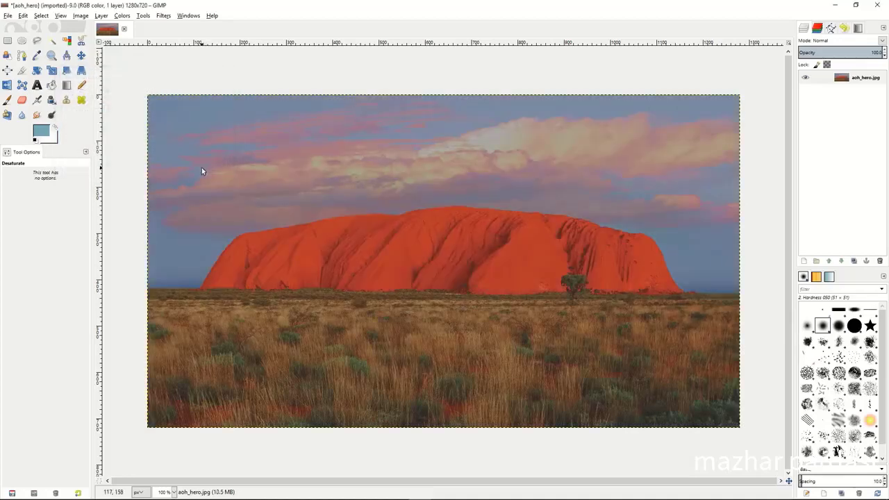
left_click(121, 15)
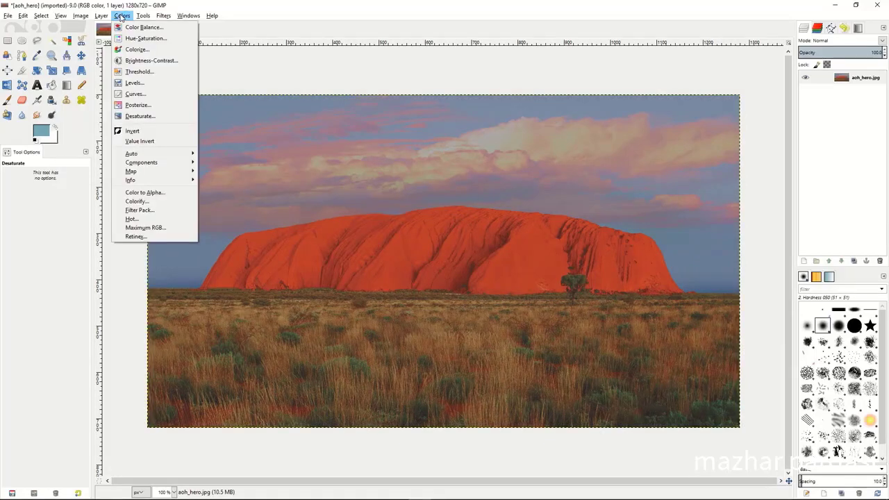
left_click(121, 16)
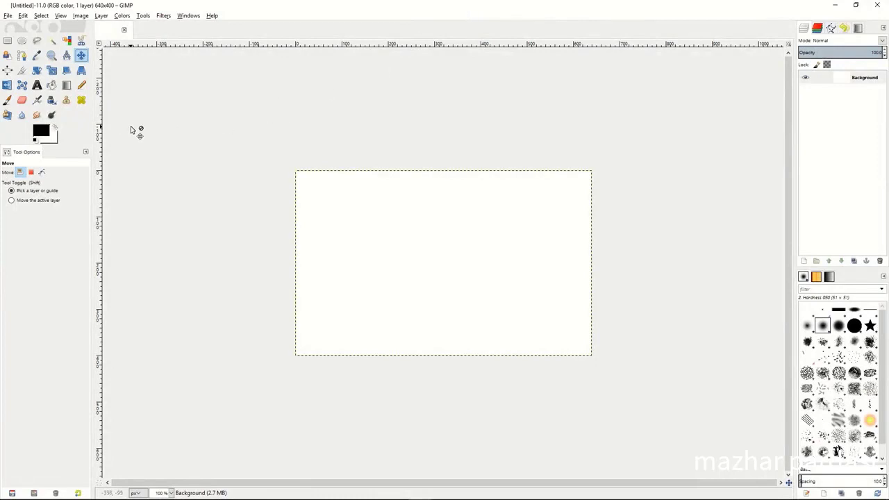
Draw an open, straight-sided path with four anchors on the blank canvas, about 205 by 95 px.
left_click(22, 55)
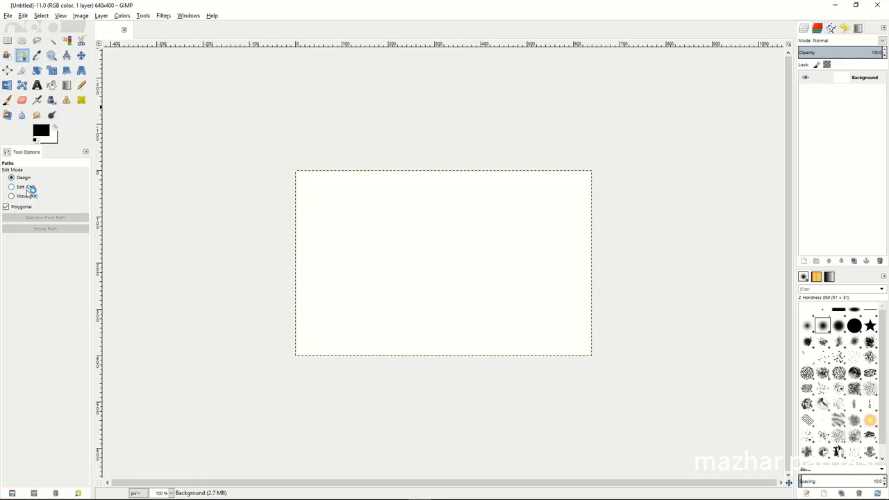
left_click(352, 213)
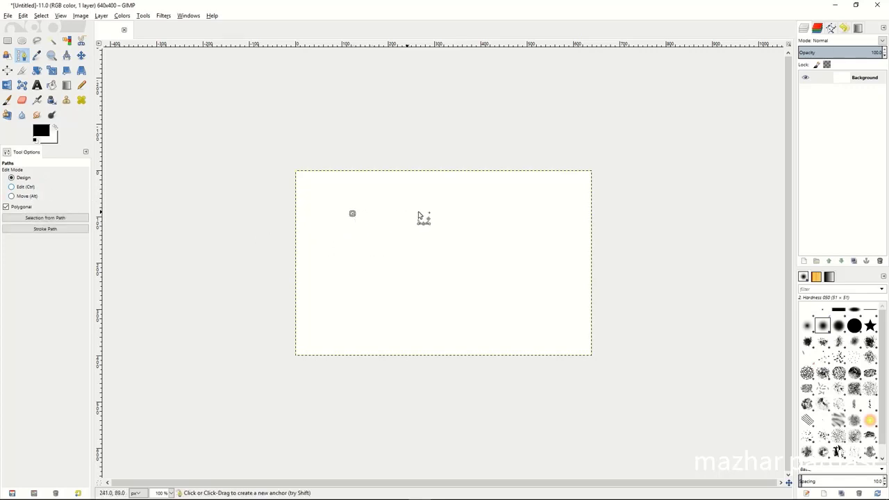
left_click(447, 210)
left_click(450, 254)
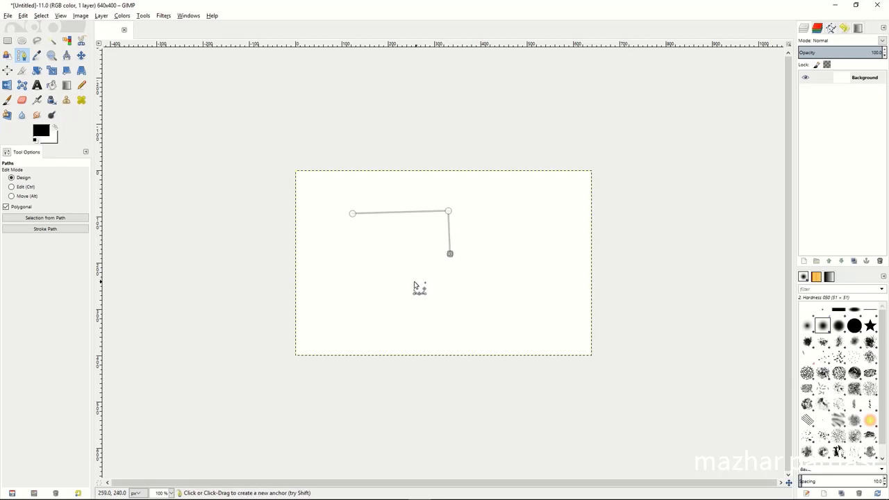
left_click(356, 258)
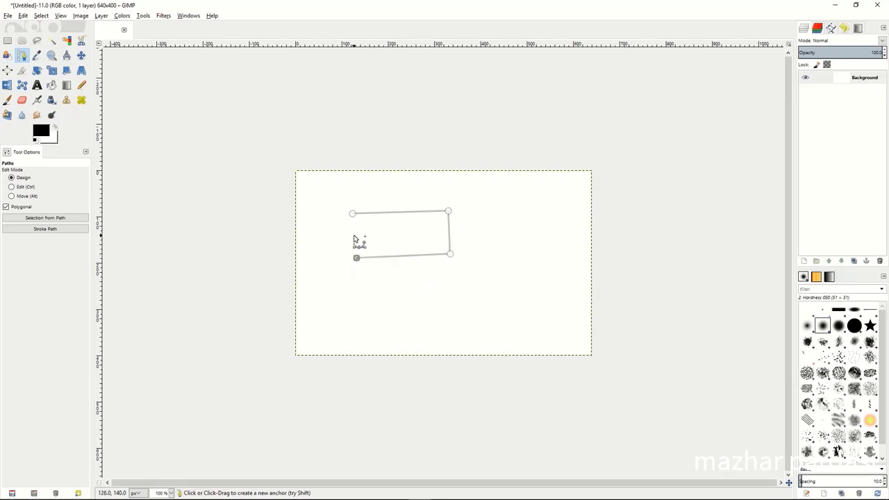
Close the four-anchor path into a quadrilateral and move it about 45 px left and 25 px up.
left_click(11, 187)
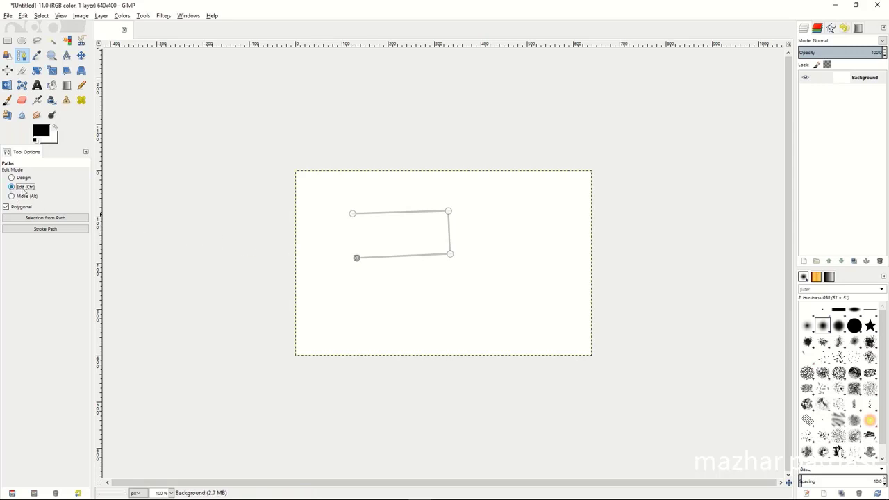
left_click(353, 215)
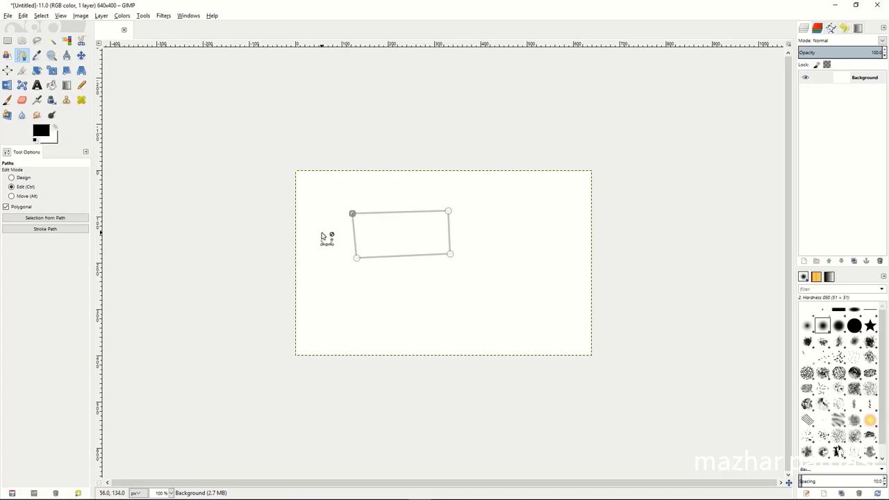
left_click(12, 196)
left_click_drag(417, 246, 389, 232)
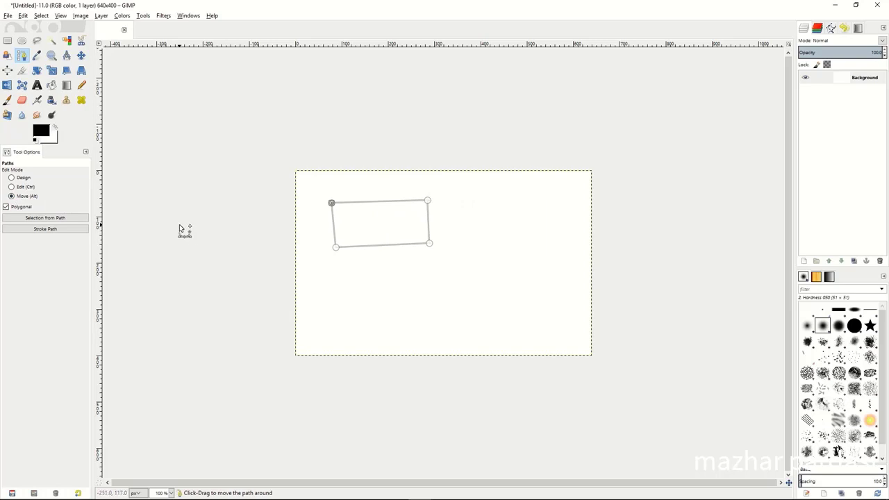
Create a selection from the closed path and stroke the path with a 6 px solid line.
left_click(41, 220)
left_click(44, 228)
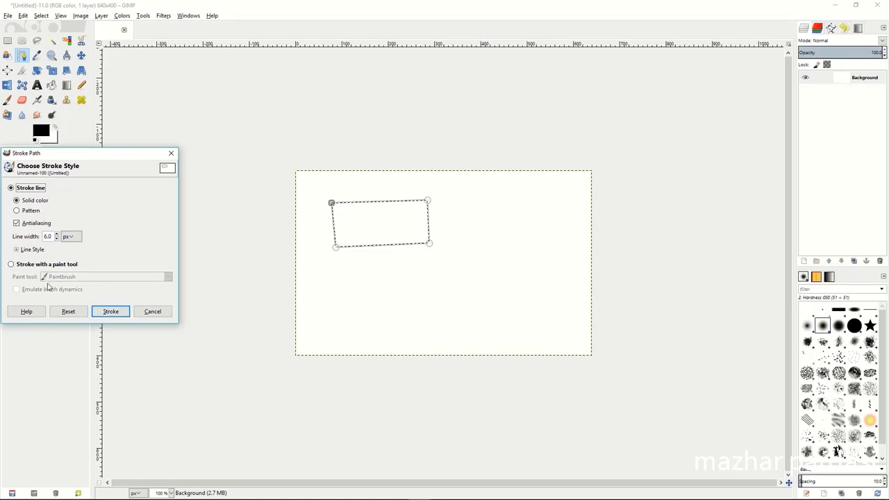
left_click(110, 311)
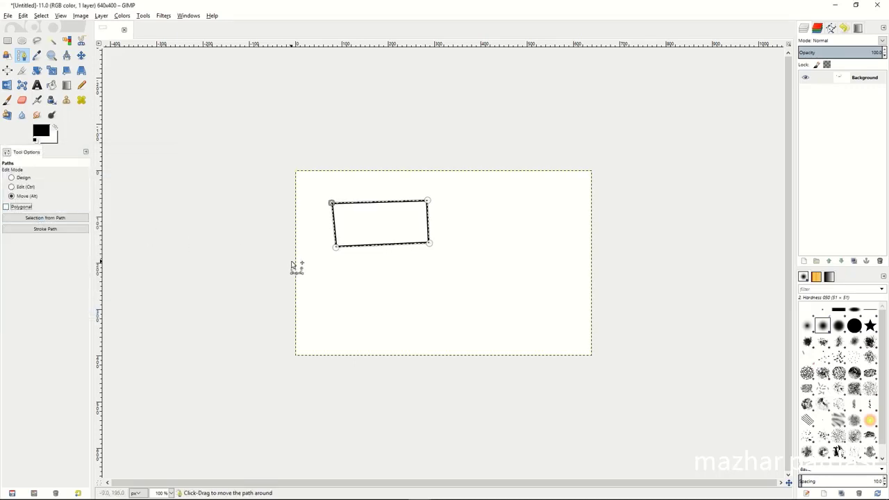
Draw a curved component of the path below the stroked quadrilateral, with the polygonal restriction off and design mode on.
left_click(11, 177)
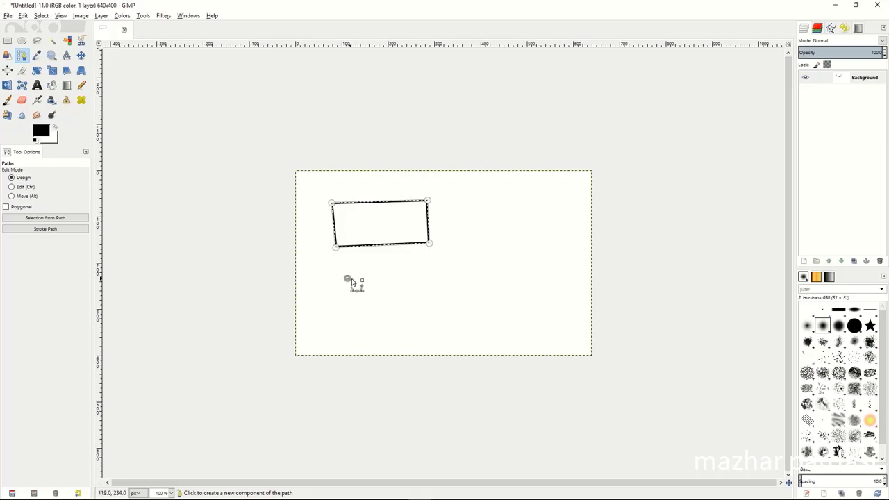
left_click_drag(347, 278, 420, 283)
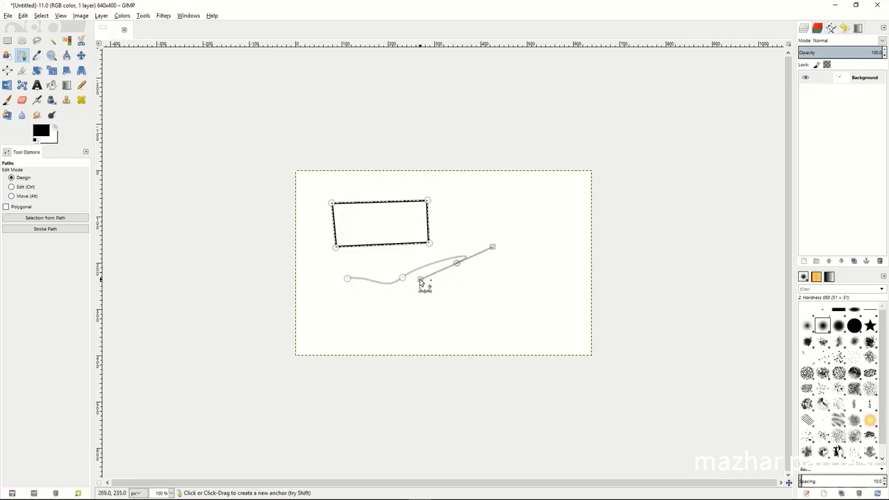
left_click_drag(477, 304, 432, 331)
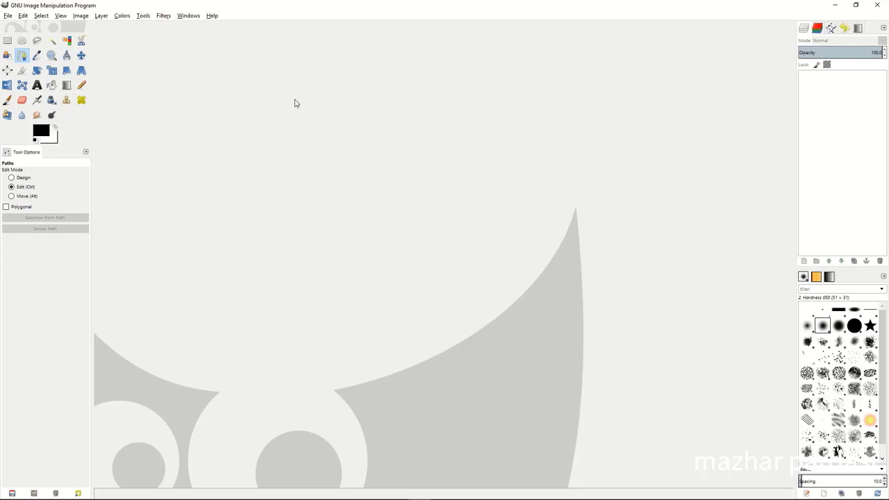
Look through the available Enhance filters, down to Wavelet denoise.
left_click(165, 17)
mouse_move(183, 71)
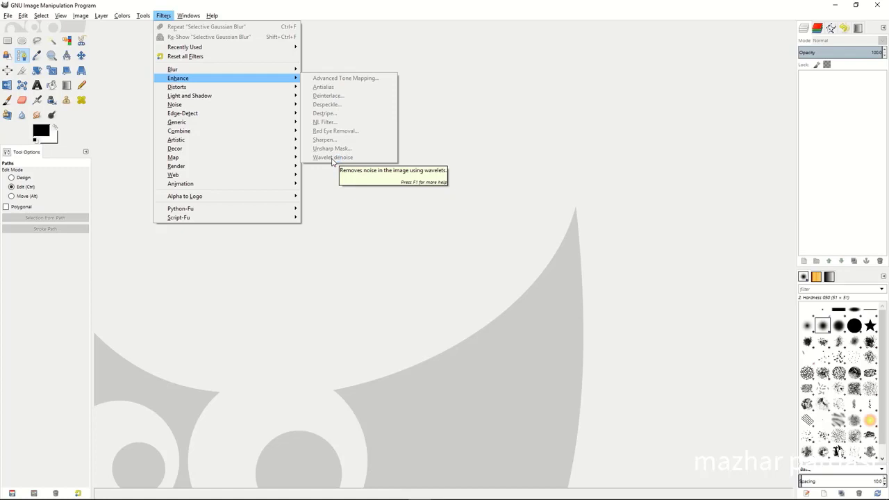
left_click(431, 133)
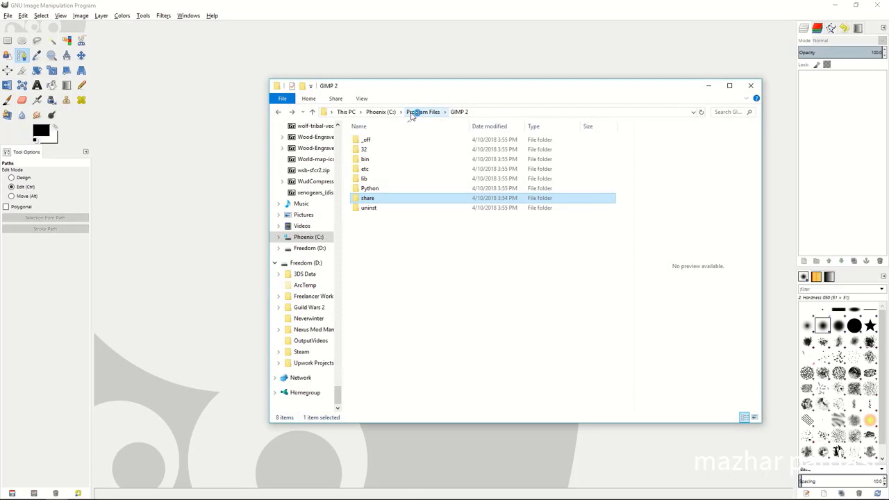
In File Explorer, open Program Files\GIMP 2\lib\gimp\2.0\plug-ins and locate wavelet-denoise.exe.
left_click(417, 112)
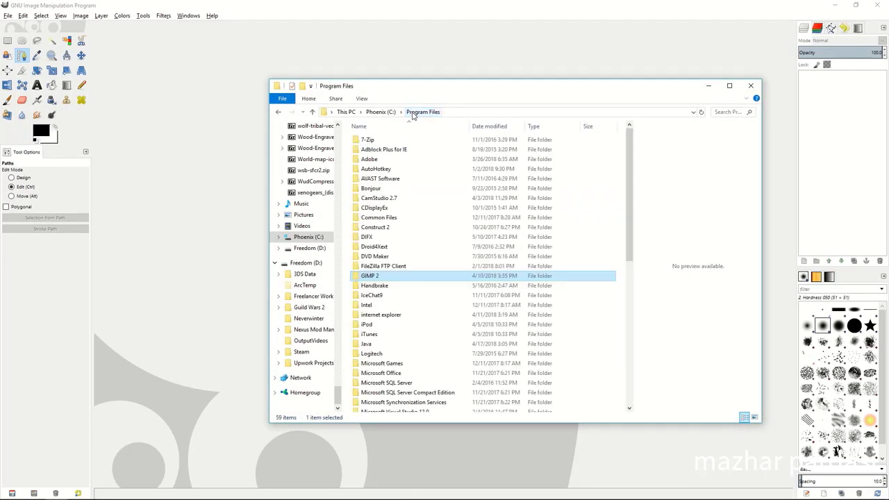
double_click(374, 278)
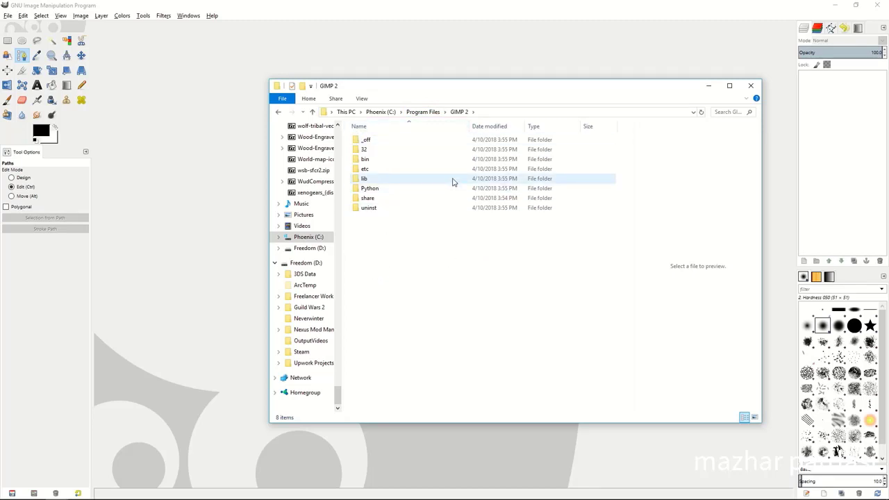
key("b")
double_click(371, 179)
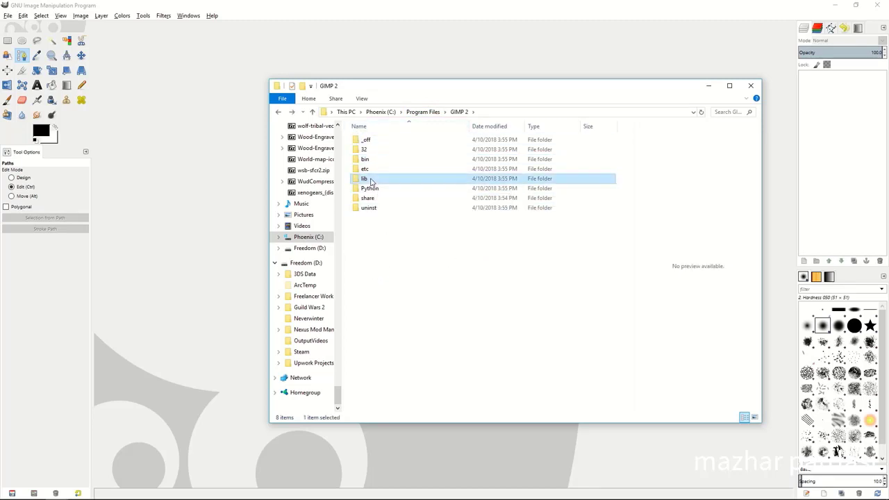
double_click(368, 170)
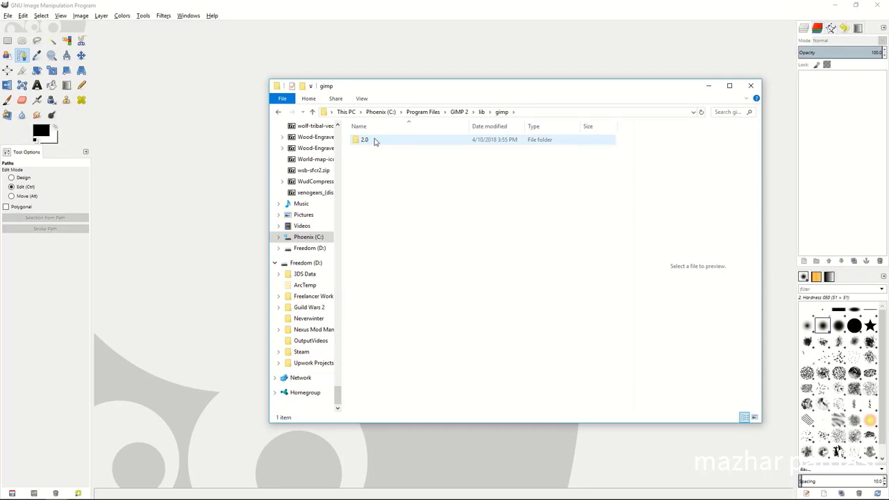
double_click(374, 141)
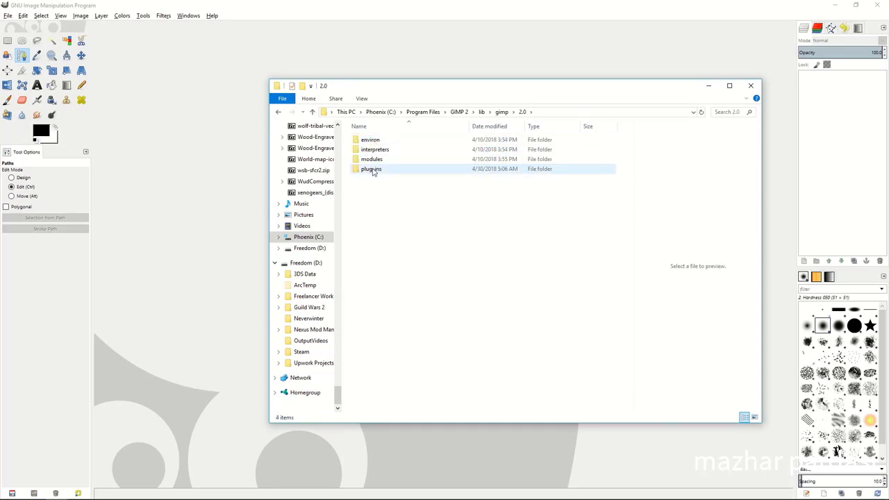
double_click(372, 170)
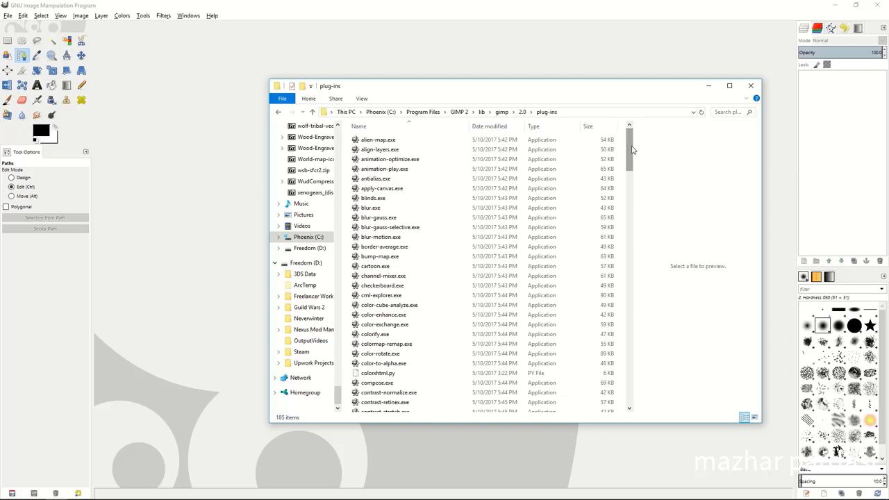
left_click_drag(632, 150, 628, 385)
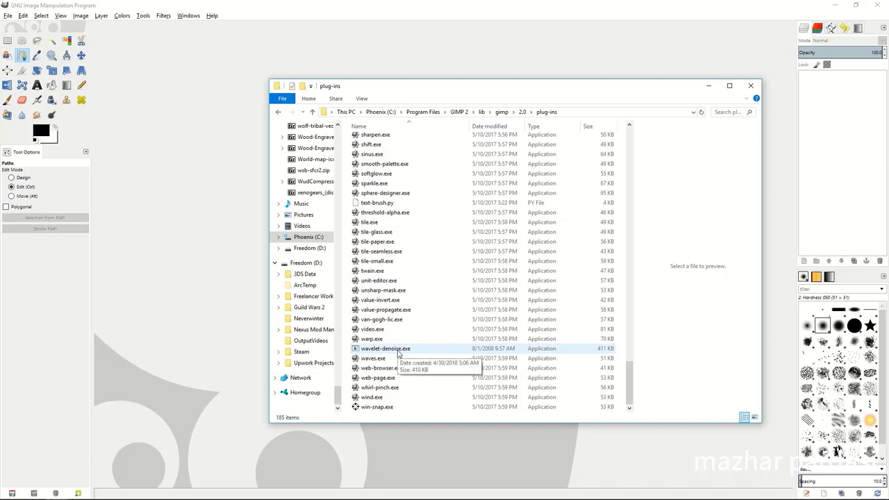
Go back to the GIMP 2 folder, open share\gimp\2.0\scripts and select advancedtonemapping.scm.
key("alt+Up")
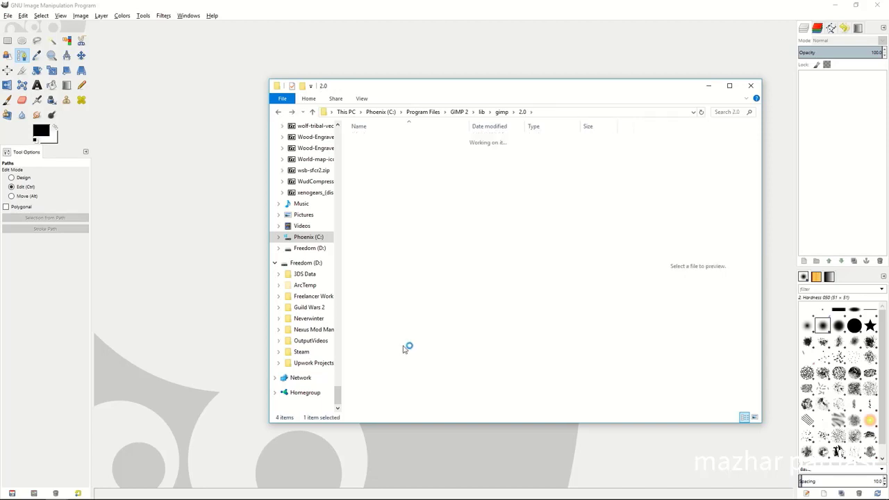
key("alt+Up")
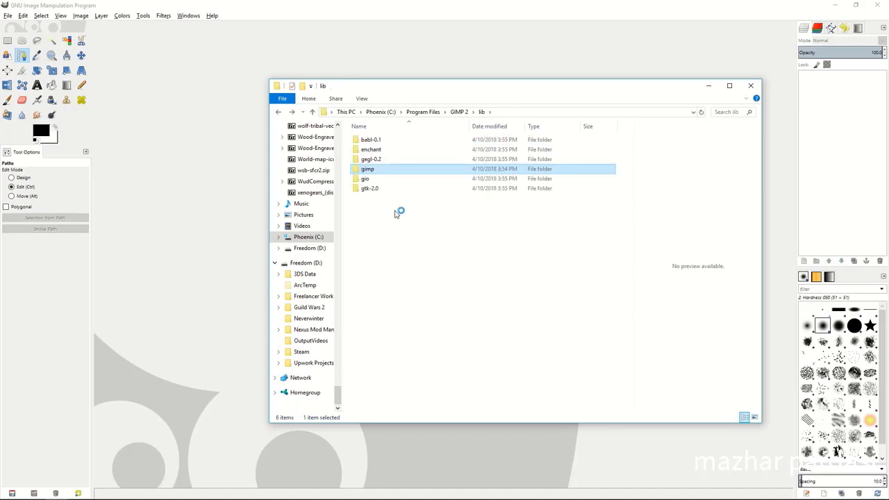
key("alt+Up")
double_click(373, 198)
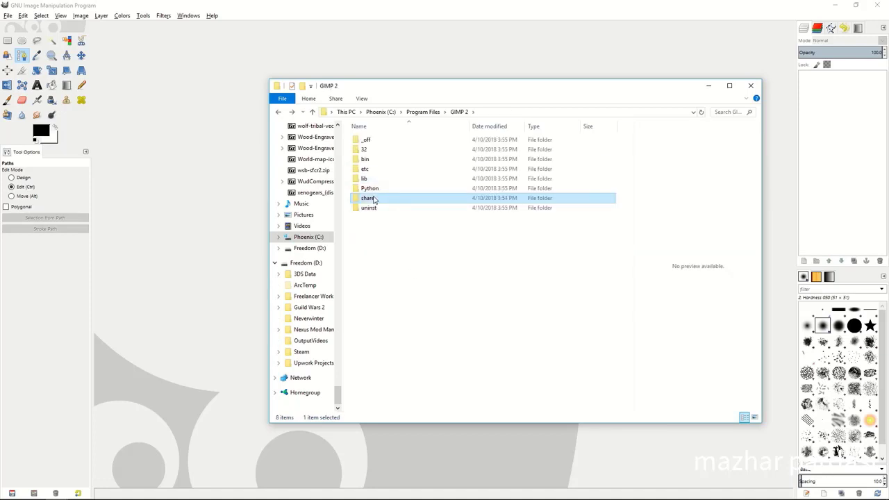
double_click(368, 149)
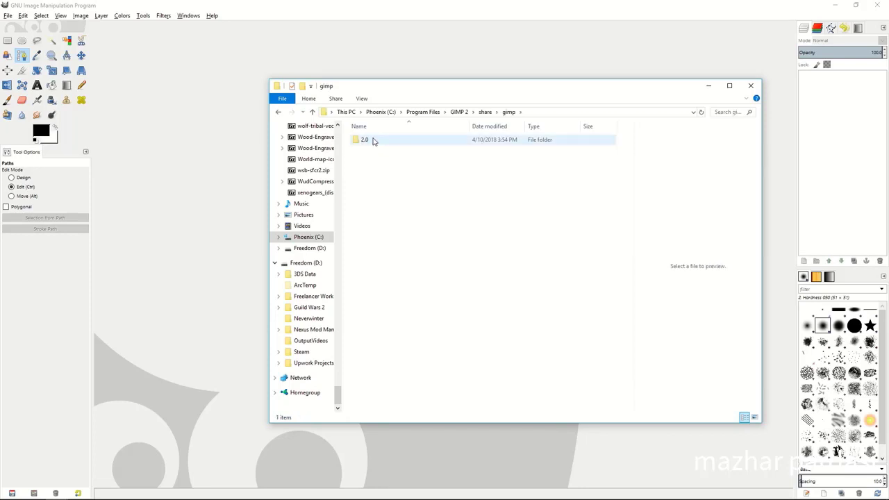
double_click(373, 140)
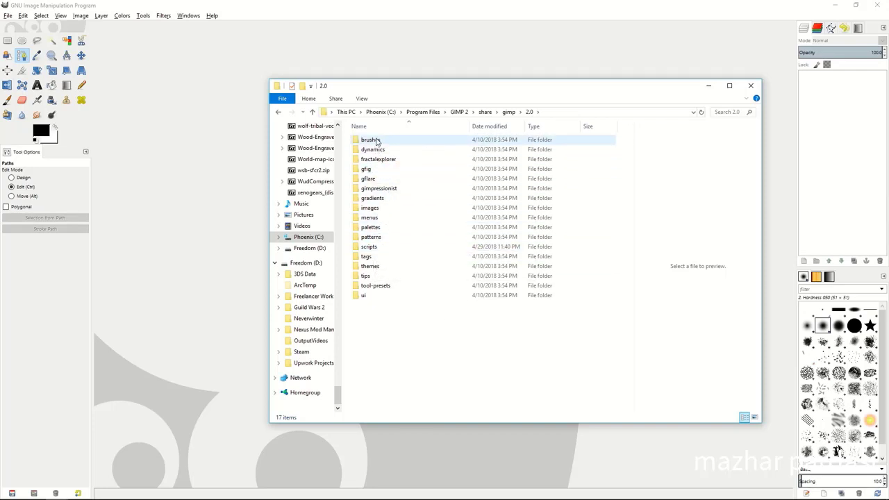
double_click(374, 247)
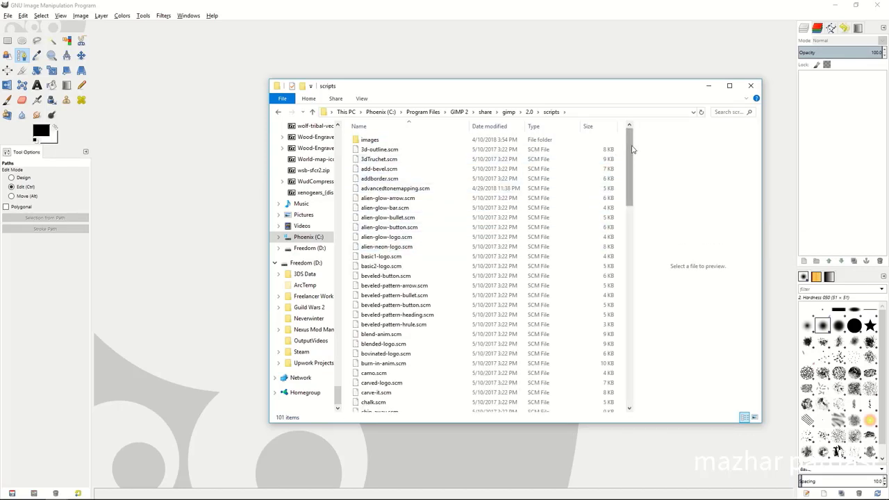
scroll(597, 149, "down", 4)
scroll(588, 159, "up", 4)
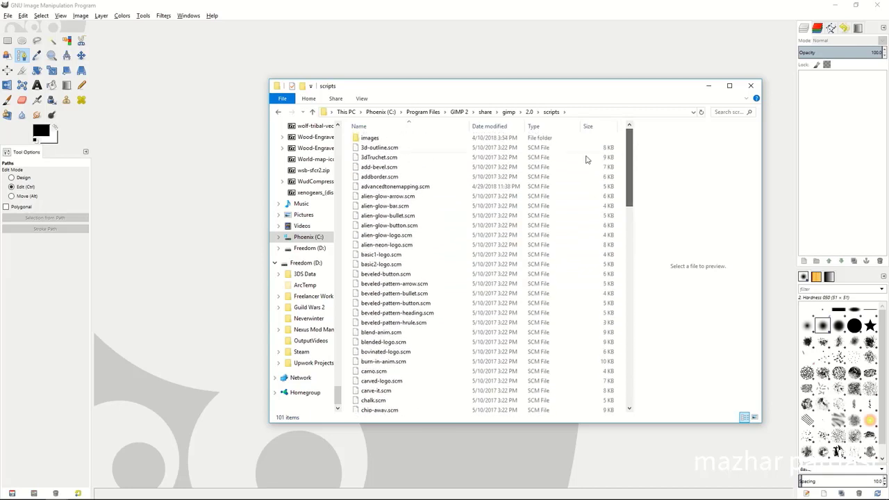
left_click(420, 189)
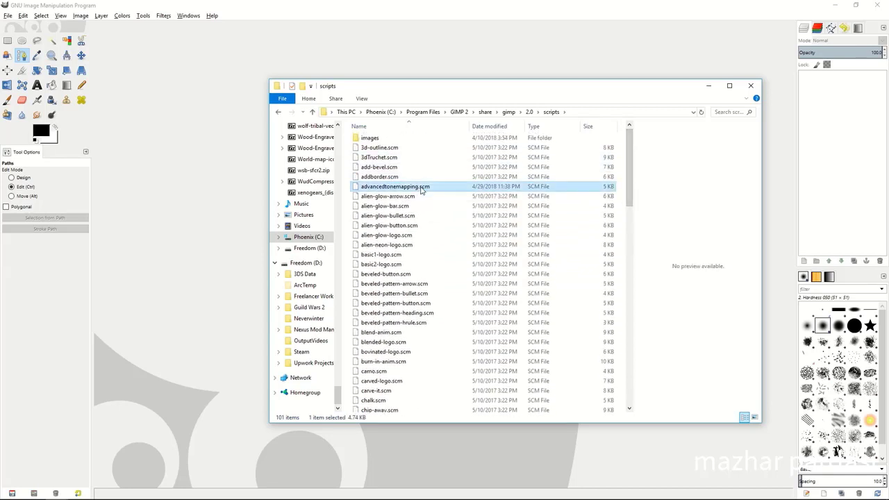